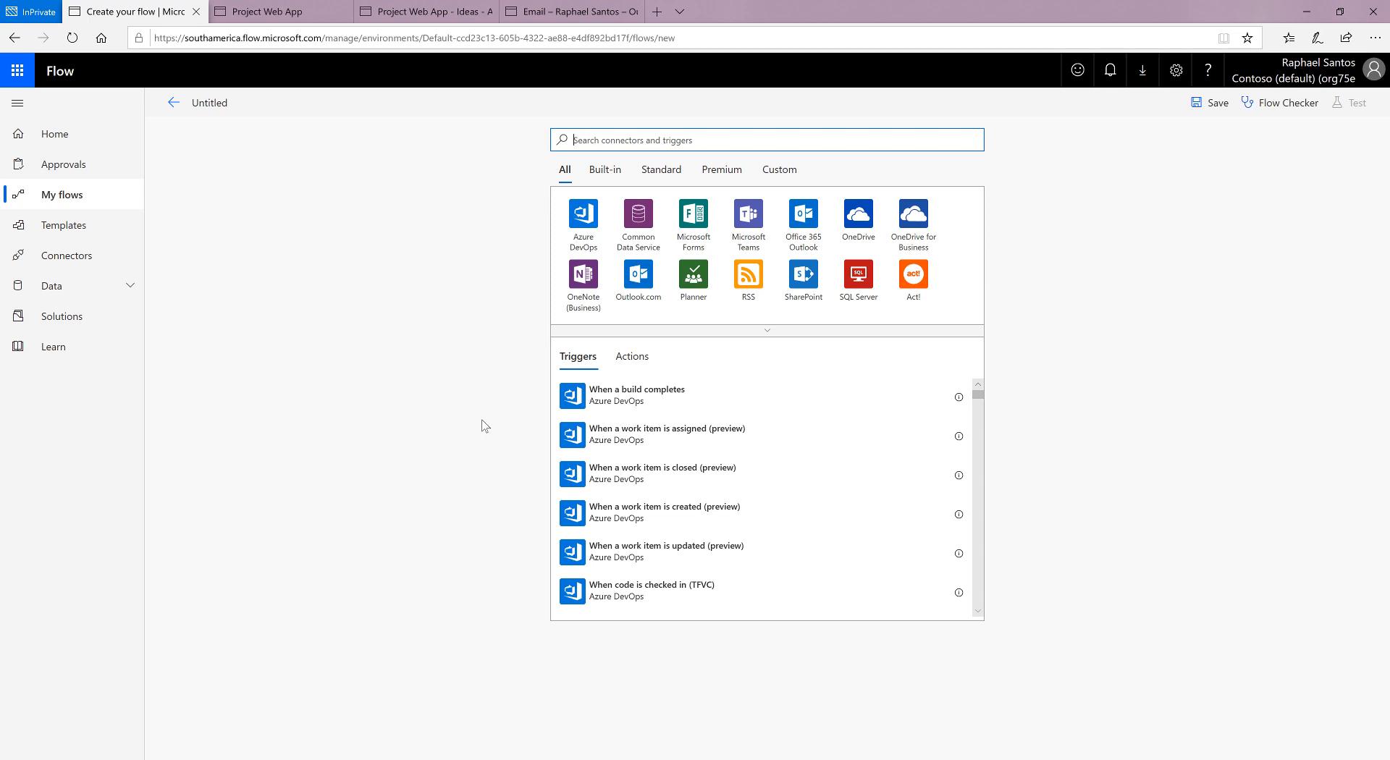
Step: Search the connectors for "sharepoint" and start the flow with the SharePoint trigger "When an item is created"
{"action": "type", "text": "sh"}
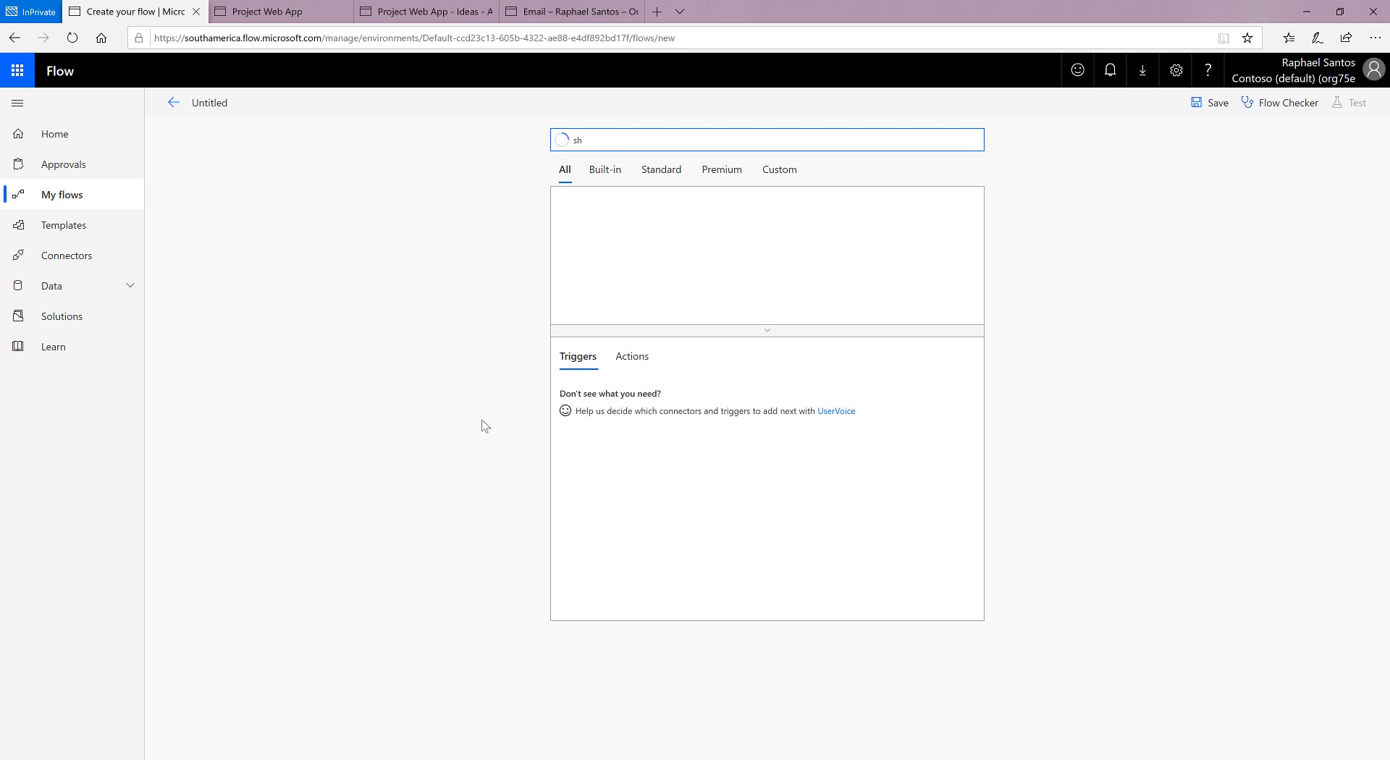
{"action": "type", "text": "arepoint"}
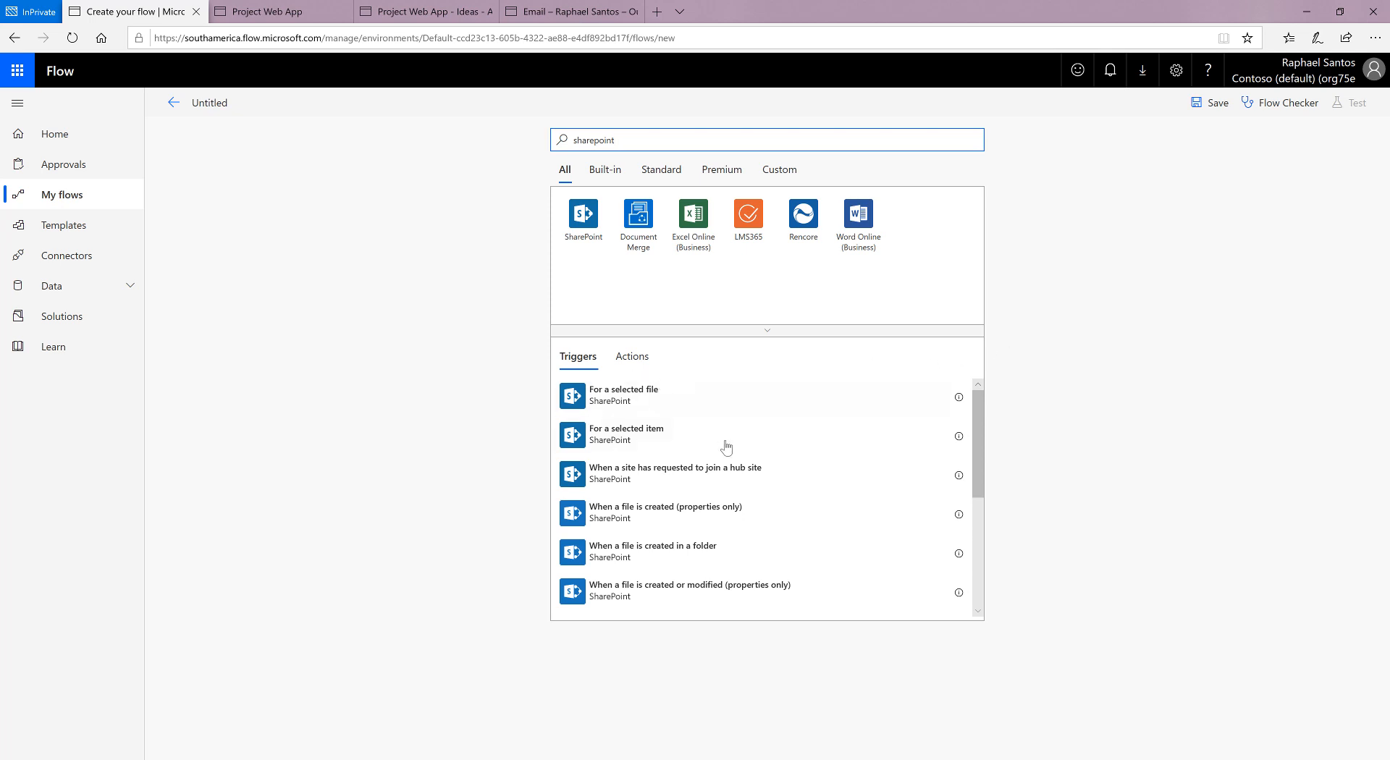
{"action": "scroll", "coordinate": [830, 432], "scroll_direction": "down", "scroll_amount": 1}
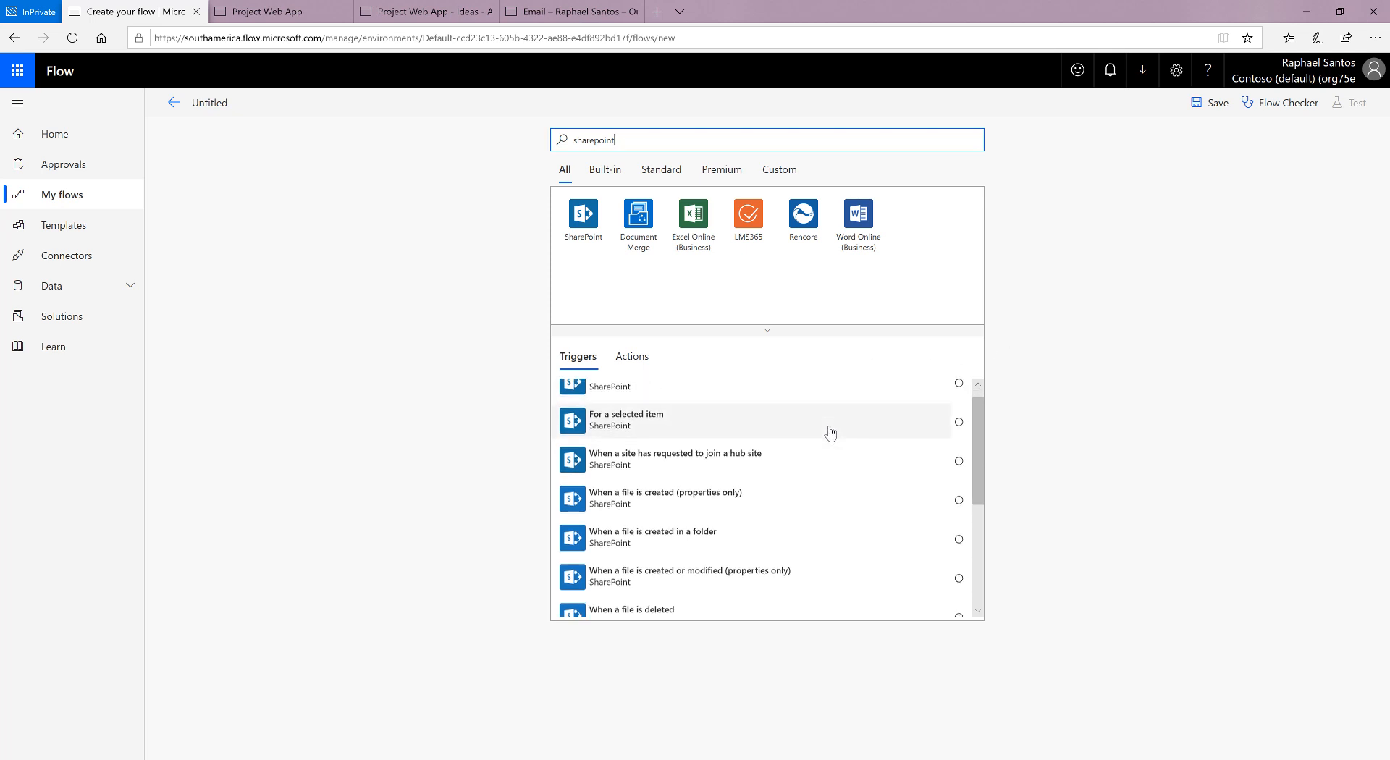
{"action": "scroll", "coordinate": [830, 432], "scroll_direction": "down", "scroll_amount": 3}
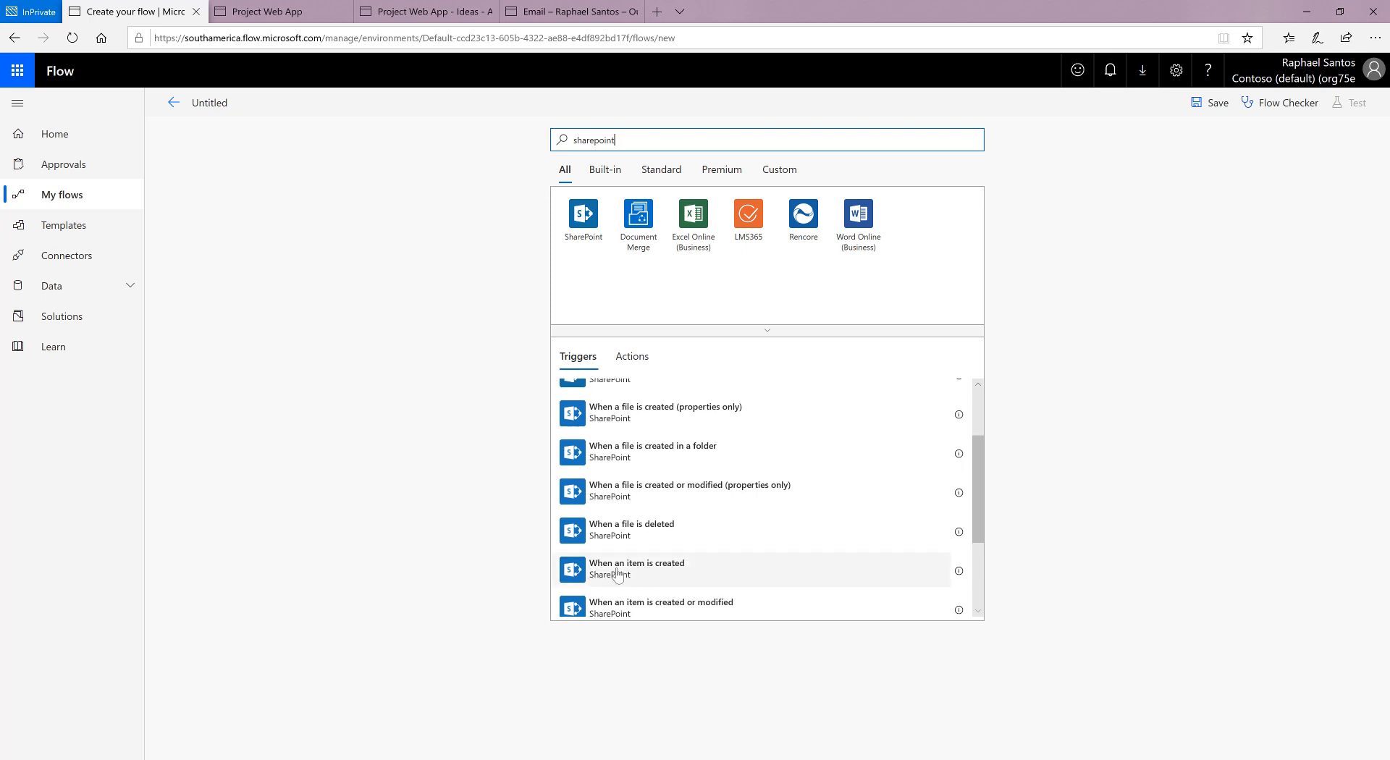
{"action": "left_click", "coordinate": [617, 575]}
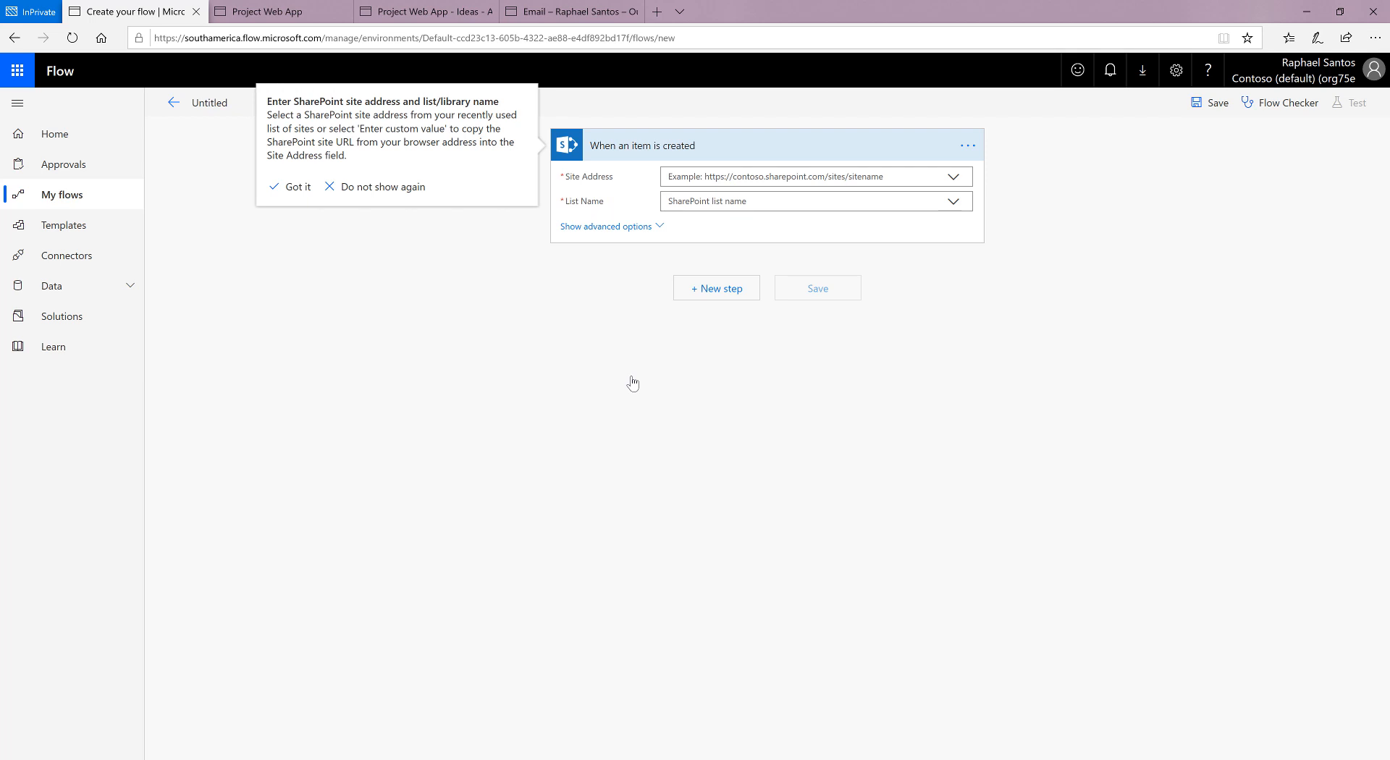
Step: Try to fill in the trigger's site address with the URL copied from the open Project Web App page
{"action": "left_click", "coordinate": [882, 175]}
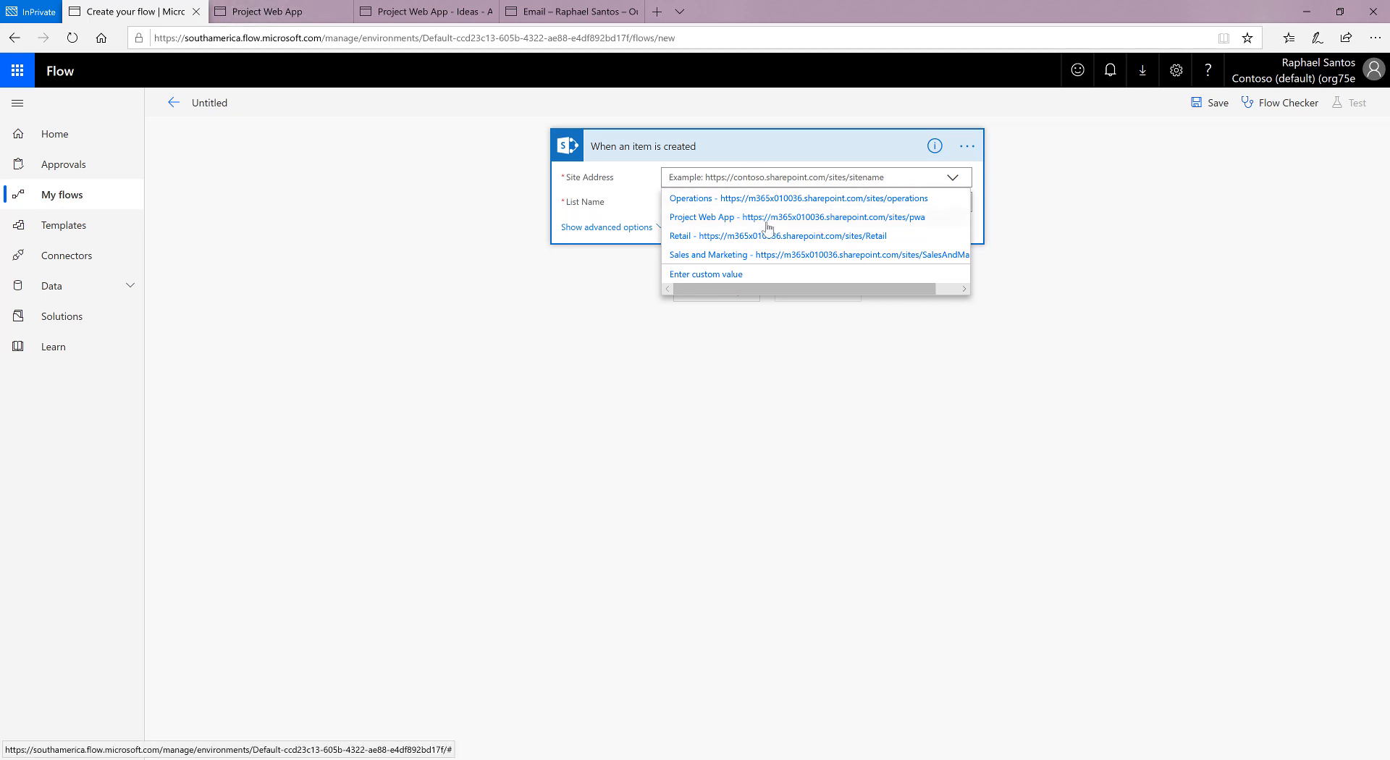
{"action": "left_click", "coordinate": [317, 14]}
{"action": "left_click", "coordinate": [346, 40]}
{"action": "key", "text": "ctrl+c"}
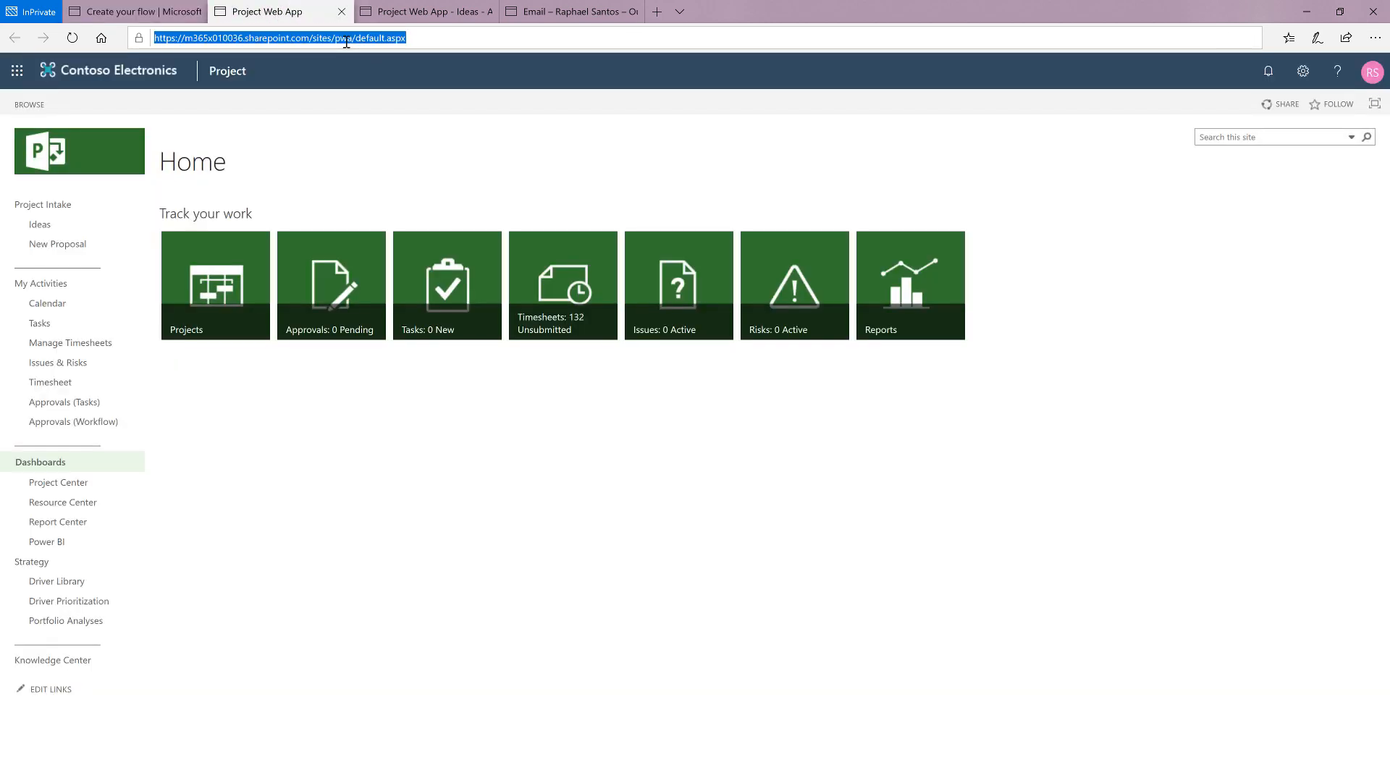
{"action": "left_click", "coordinate": [141, 12]}
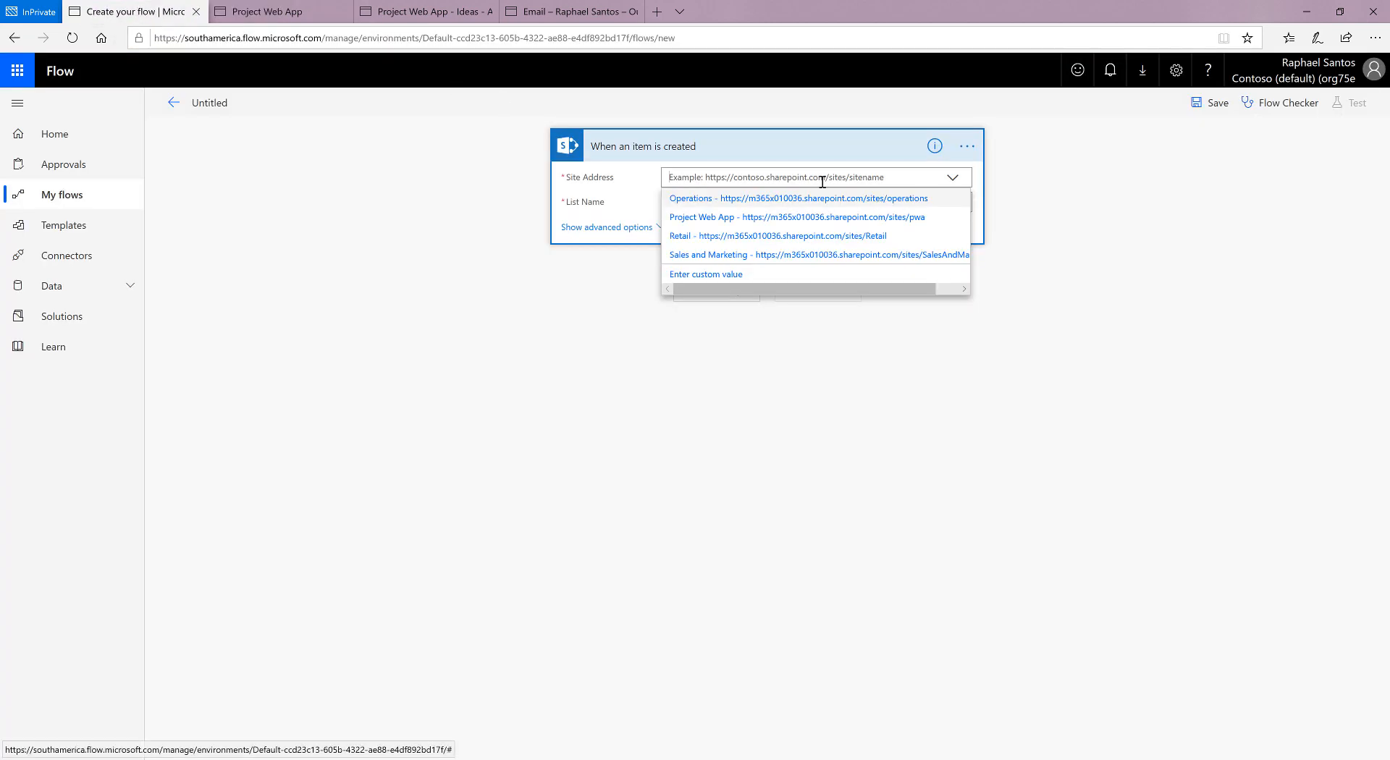
{"action": "key", "text": "ctrl+v"}
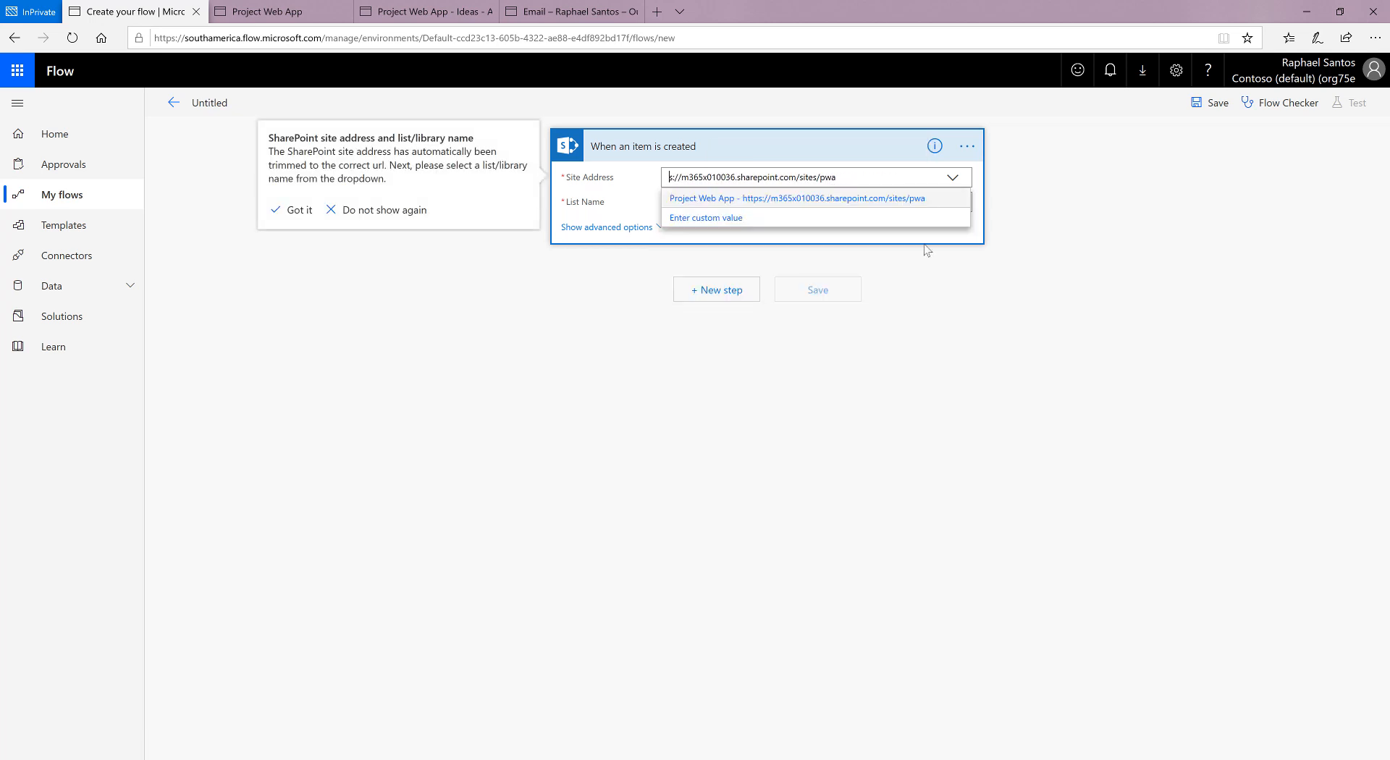
{"action": "type", "text": "http"}
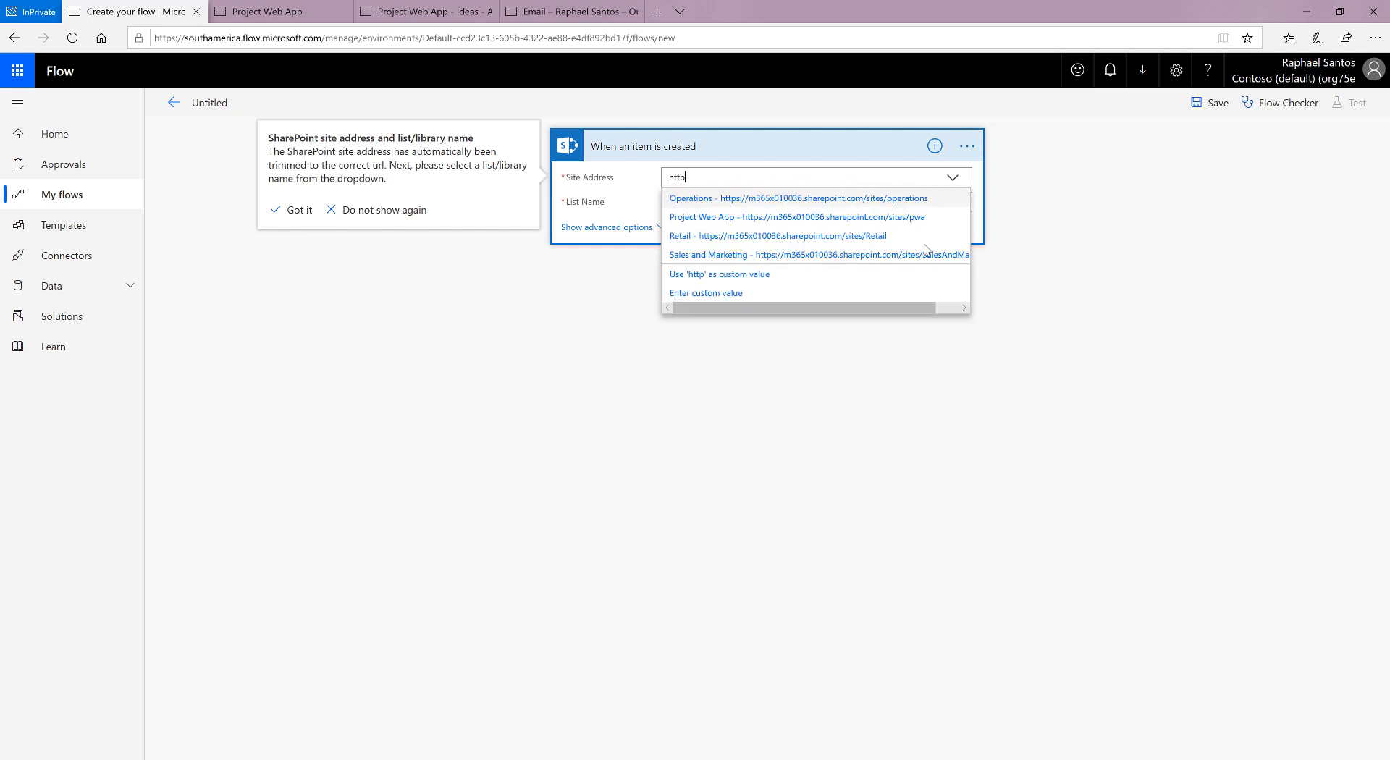
{"action": "key", "text": "BackSpace"}
{"action": "key", "text": "BackSpace"}
{"action": "key", "text": "BackSpace"}
{"action": "key", "text": "BackSpace"}
{"action": "key", "text": "ctrl+v"}
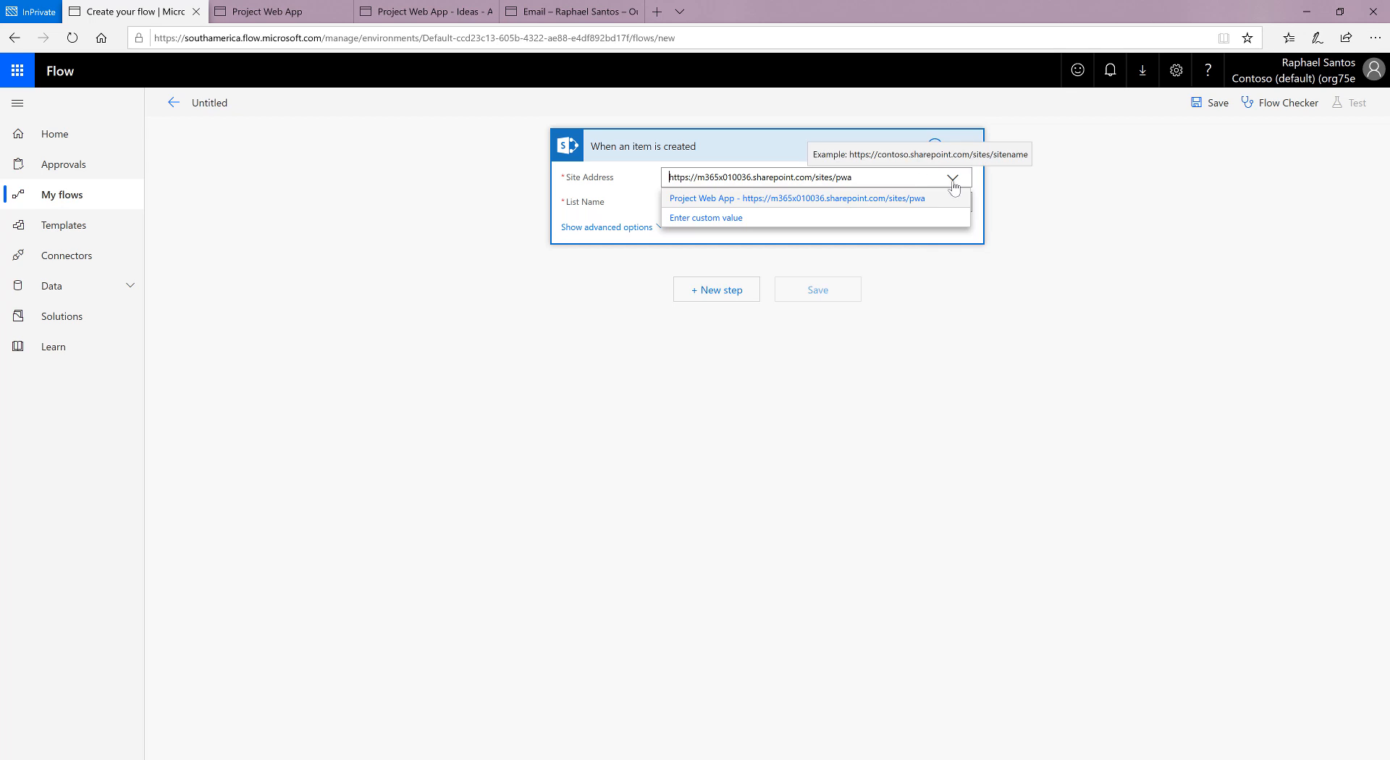
{"action": "left_click", "coordinate": [1076, 189]}
Step: Set the trigger's site address to the listed Project Web App site and its list name to Ideas
{"action": "left_click", "coordinate": [865, 183]}
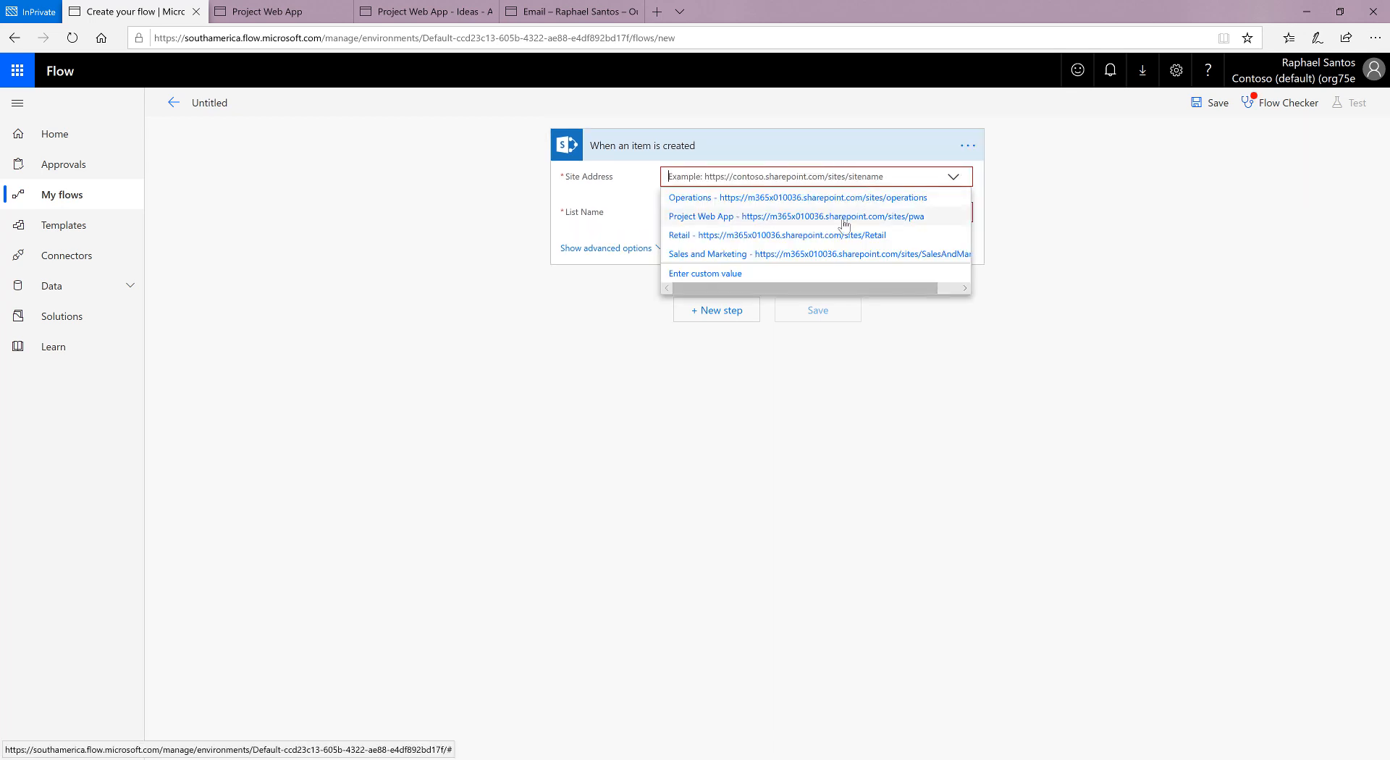
{"action": "left_click", "coordinate": [815, 219]}
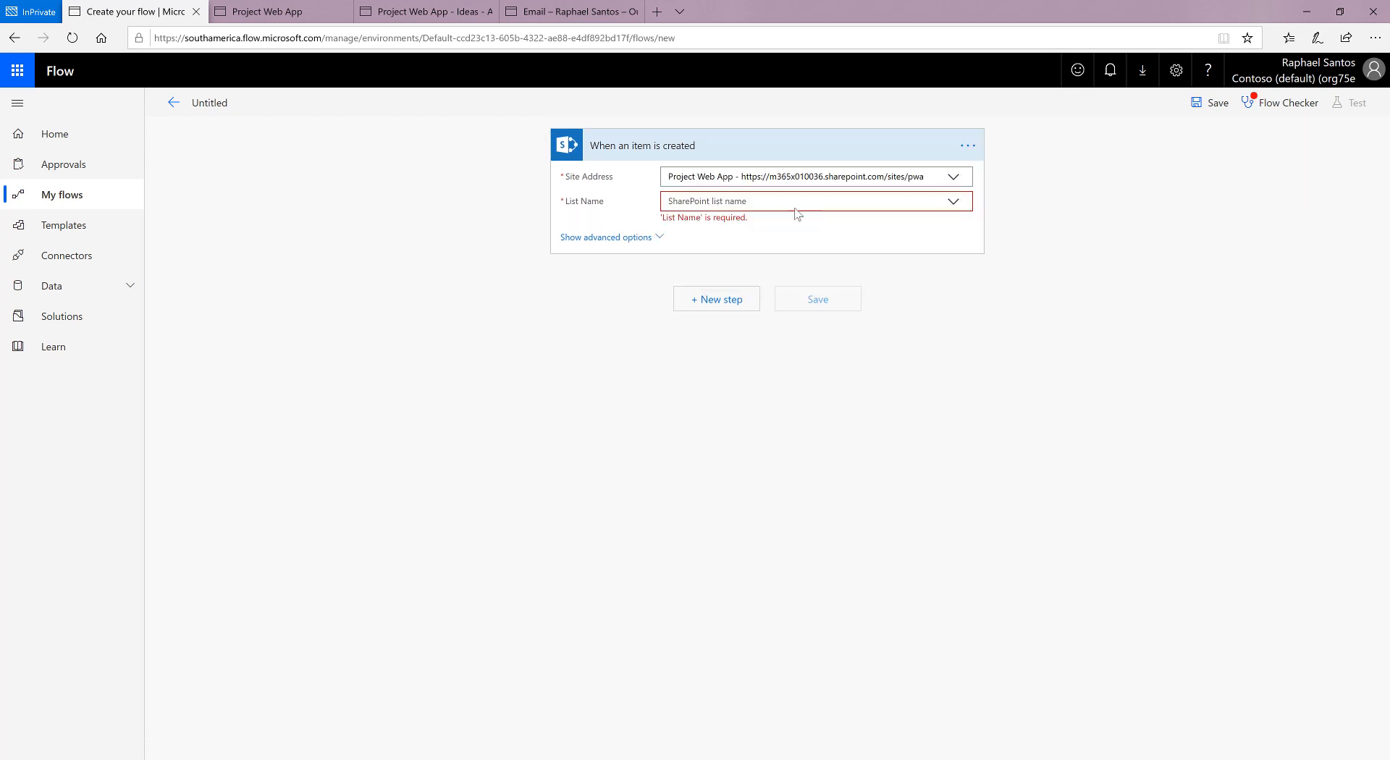
{"action": "left_click", "coordinate": [258, 13]}
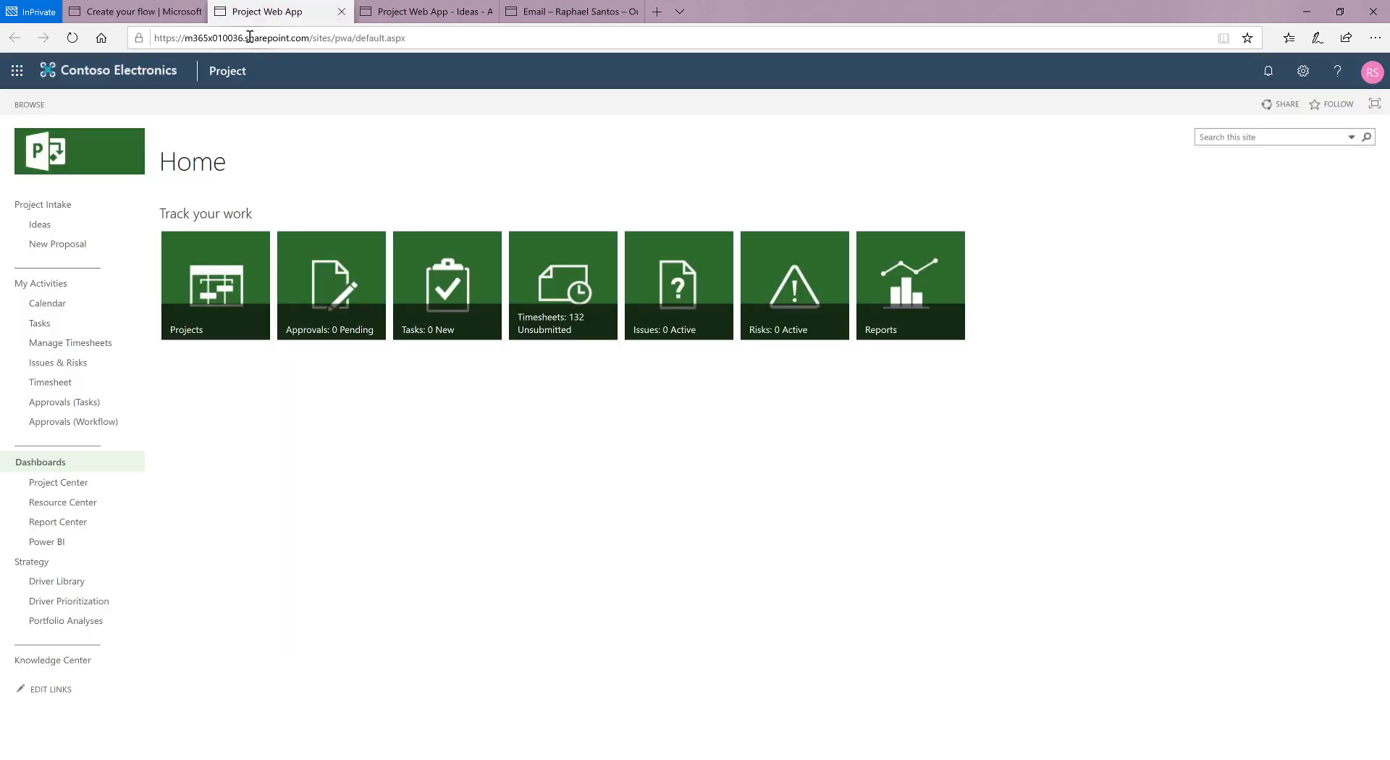
{"action": "left_click", "coordinate": [137, 11]}
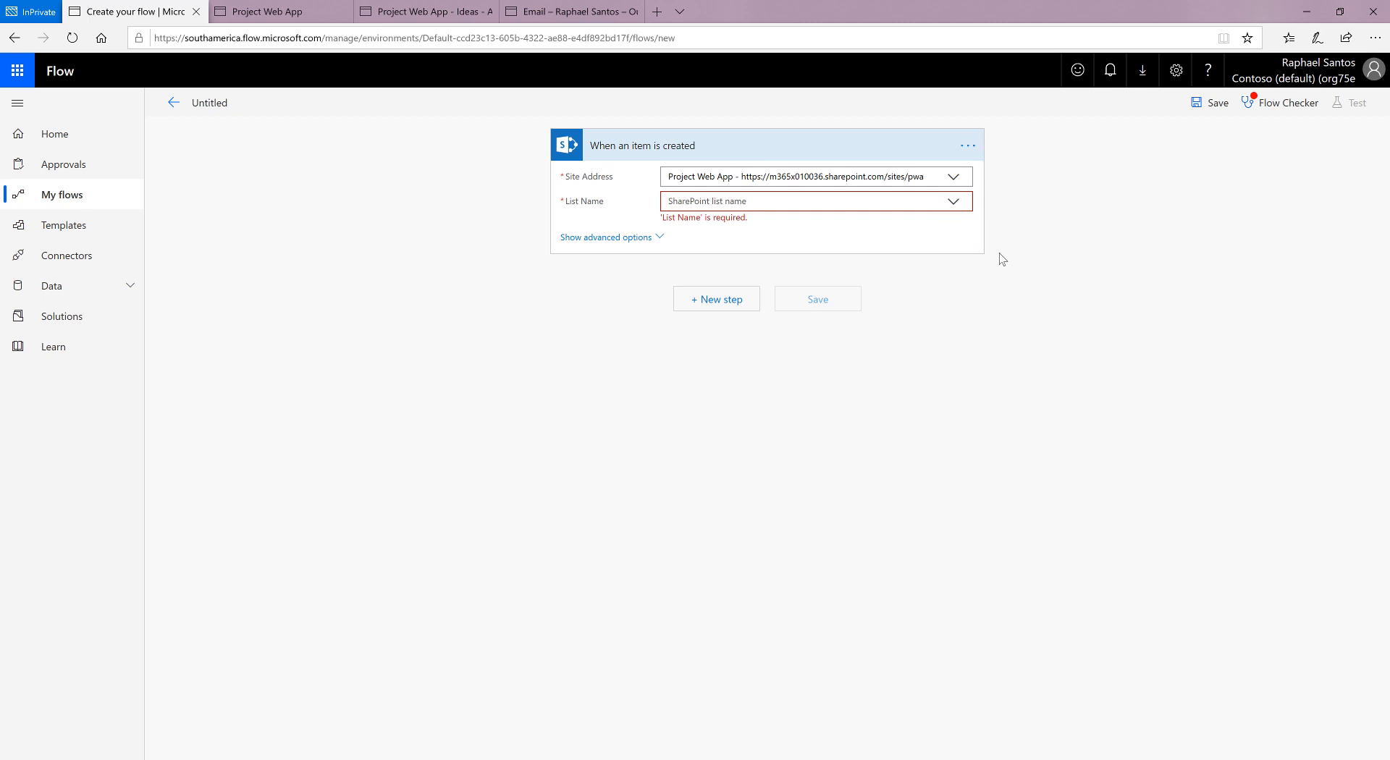
{"action": "left_click", "coordinate": [954, 206]}
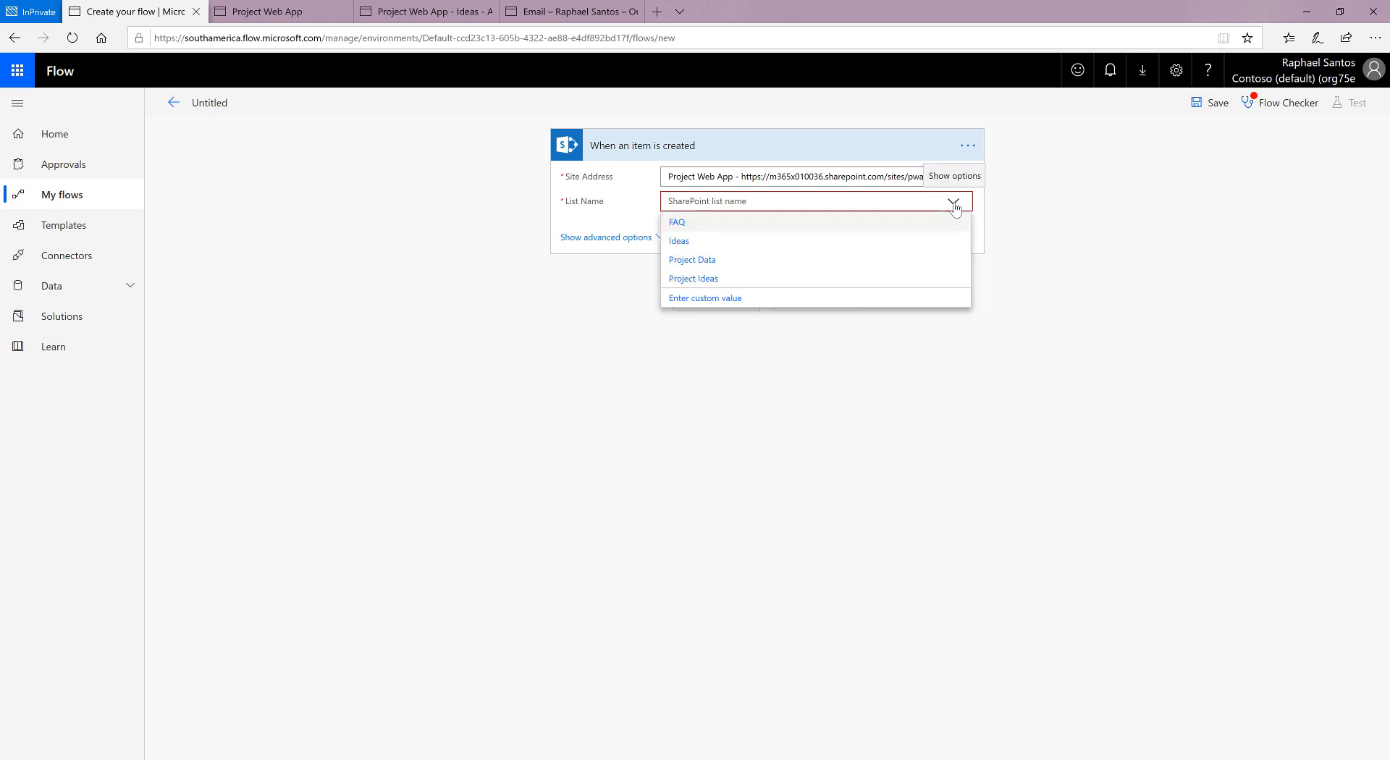
{"action": "left_click", "coordinate": [683, 243]}
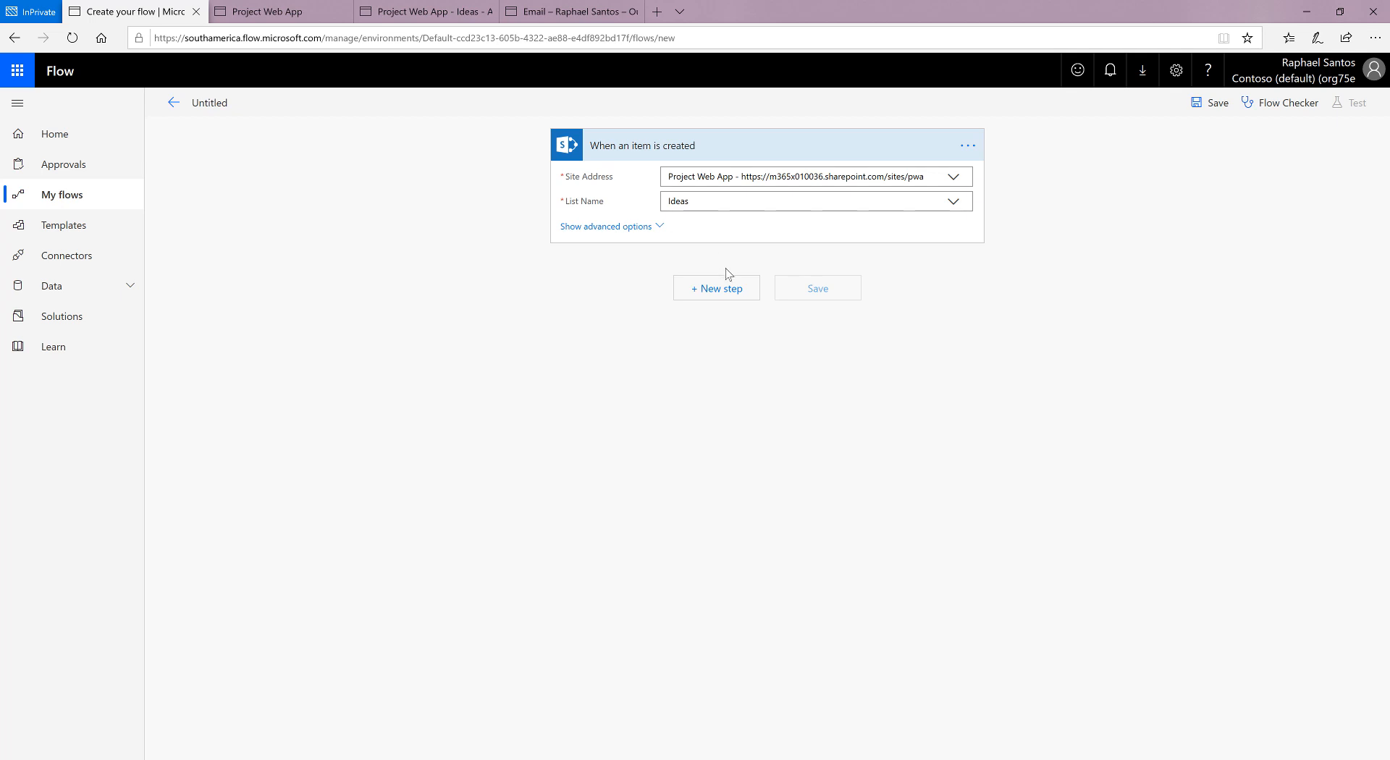
Step: Add a "Start and wait for an approval" action after the trigger with approval type "Approve/Reject - First to respond"
{"action": "left_click", "coordinate": [737, 293]}
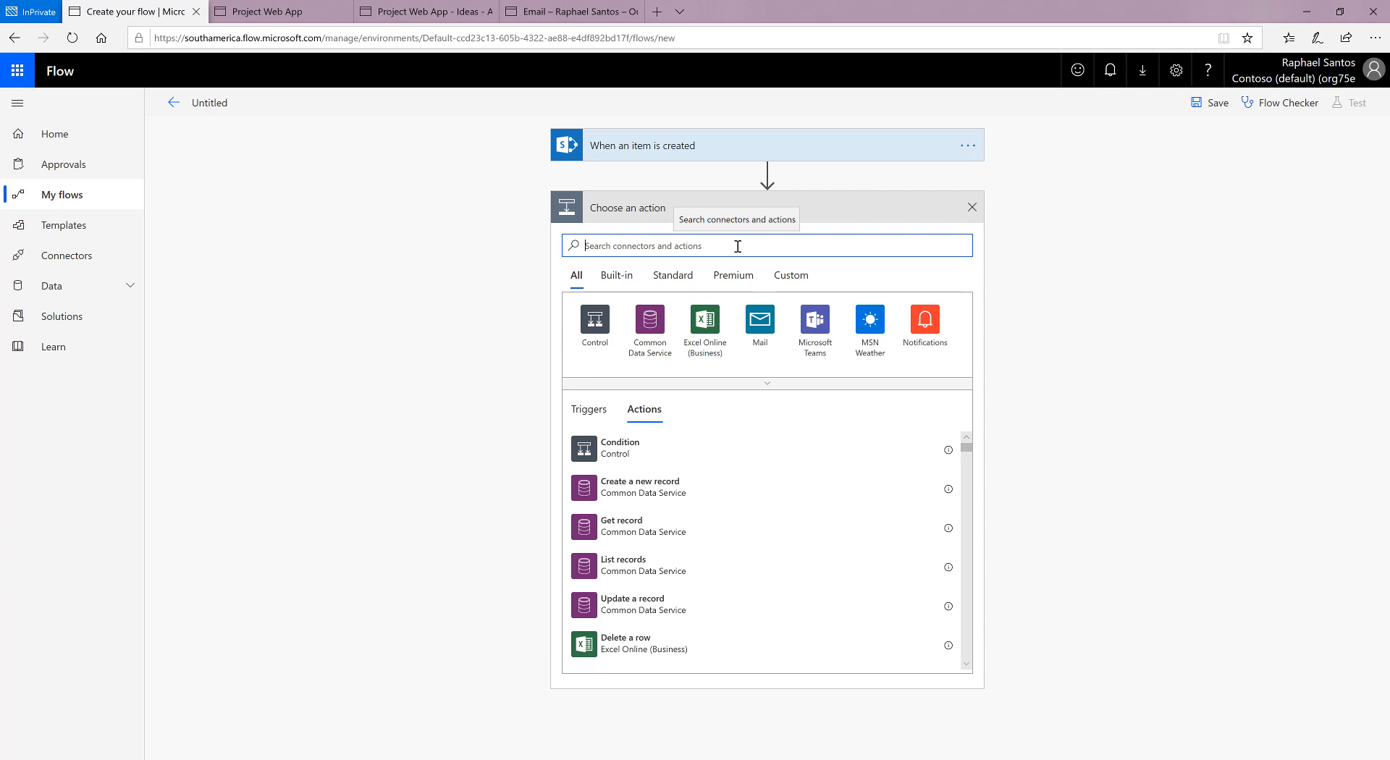
{"action": "type", "text": "approval"}
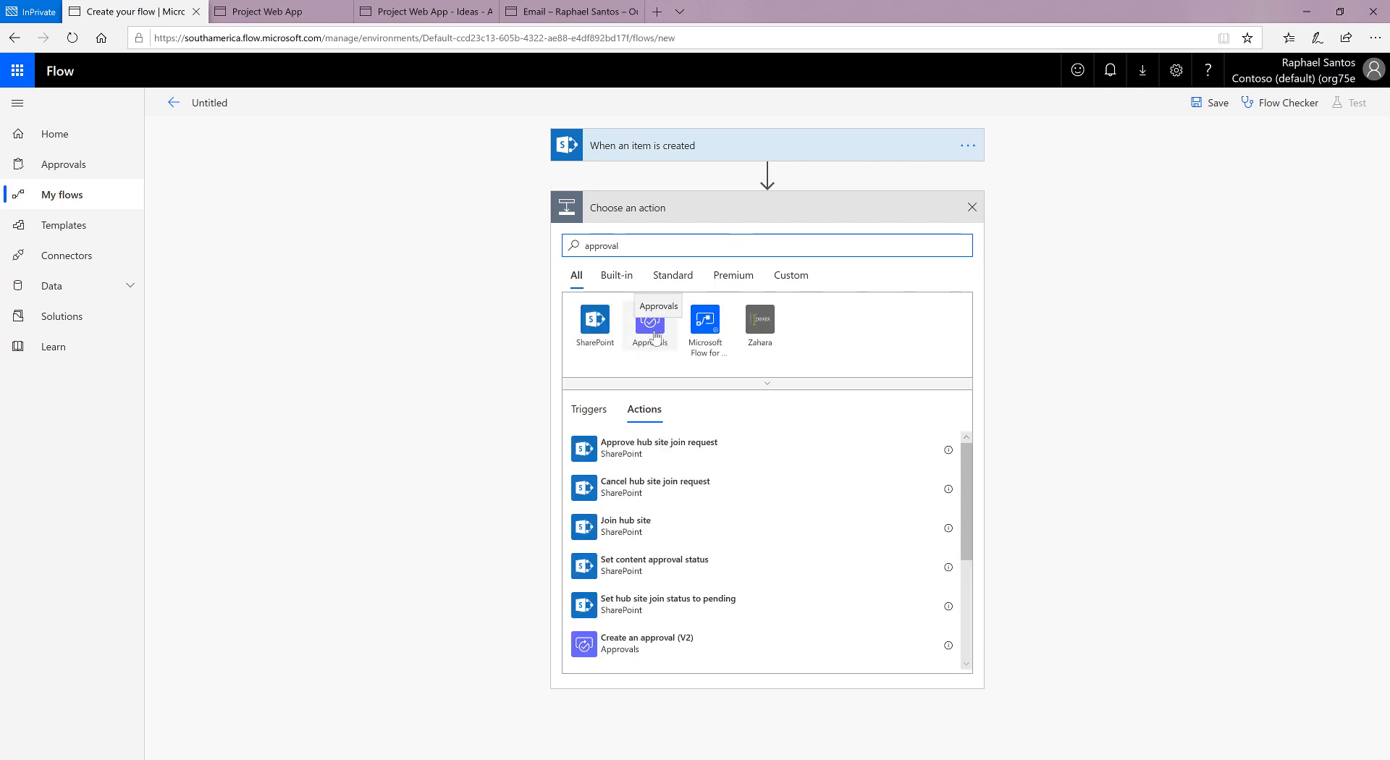
{"action": "scroll", "coordinate": [802, 520], "scroll_direction": "down", "scroll_amount": 2}
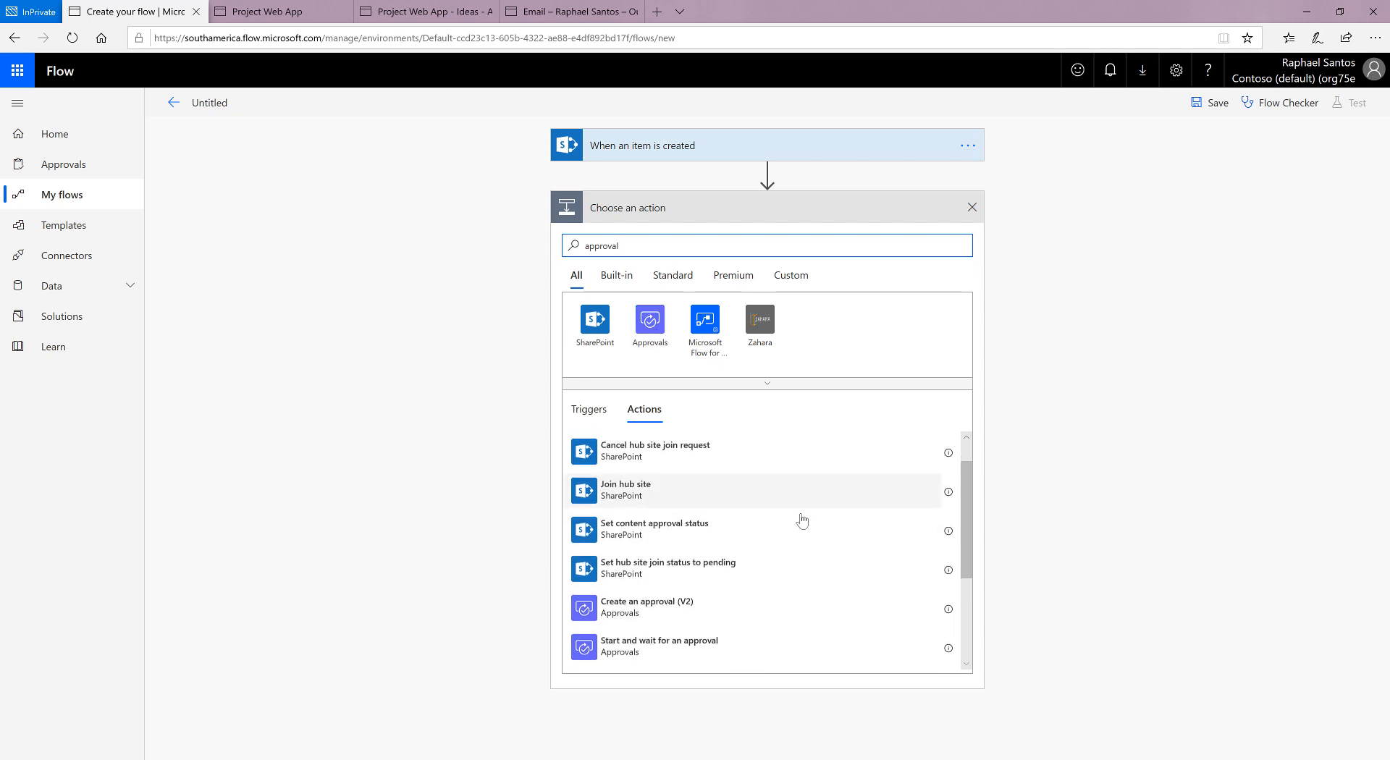
{"action": "scroll", "coordinate": [802, 520], "scroll_direction": "down", "scroll_amount": 1}
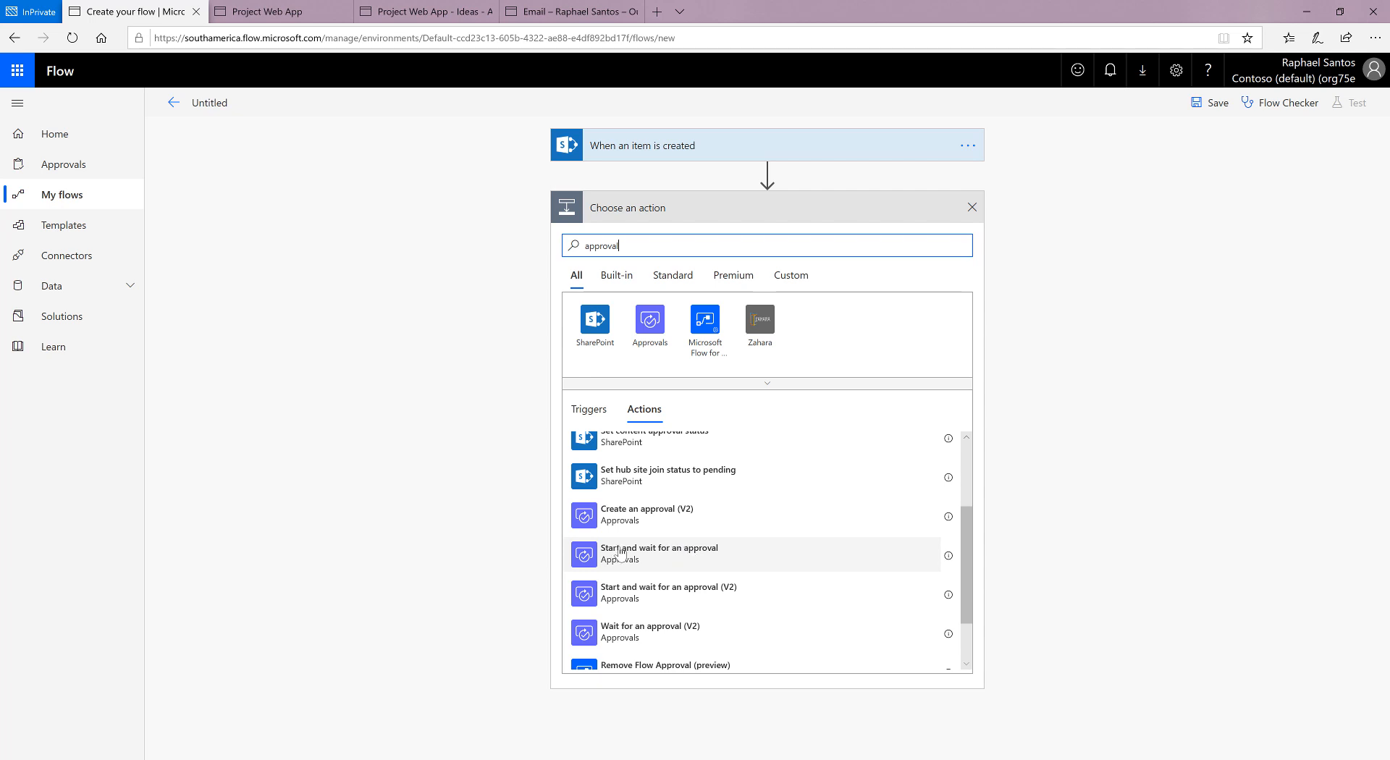
{"action": "left_click", "coordinate": [718, 548]}
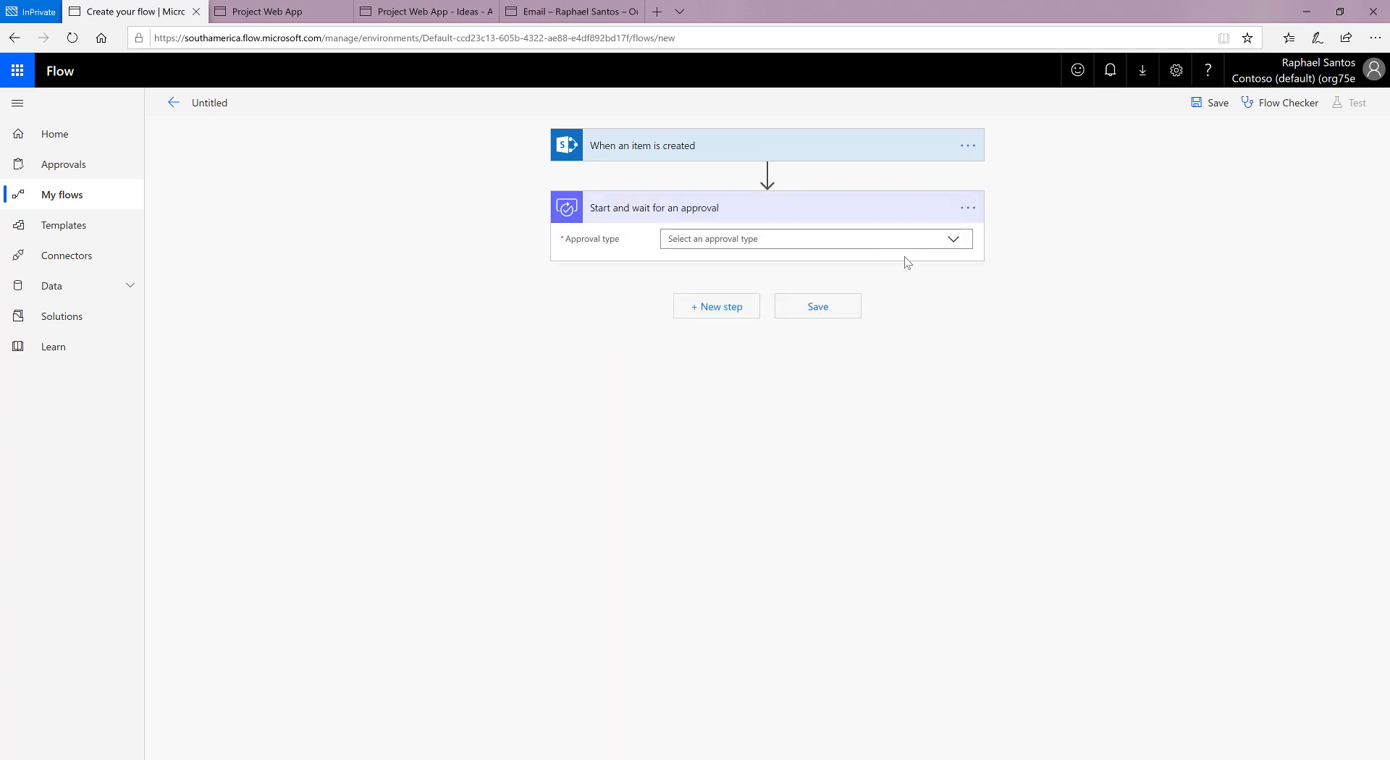
{"action": "left_click", "coordinate": [954, 240]}
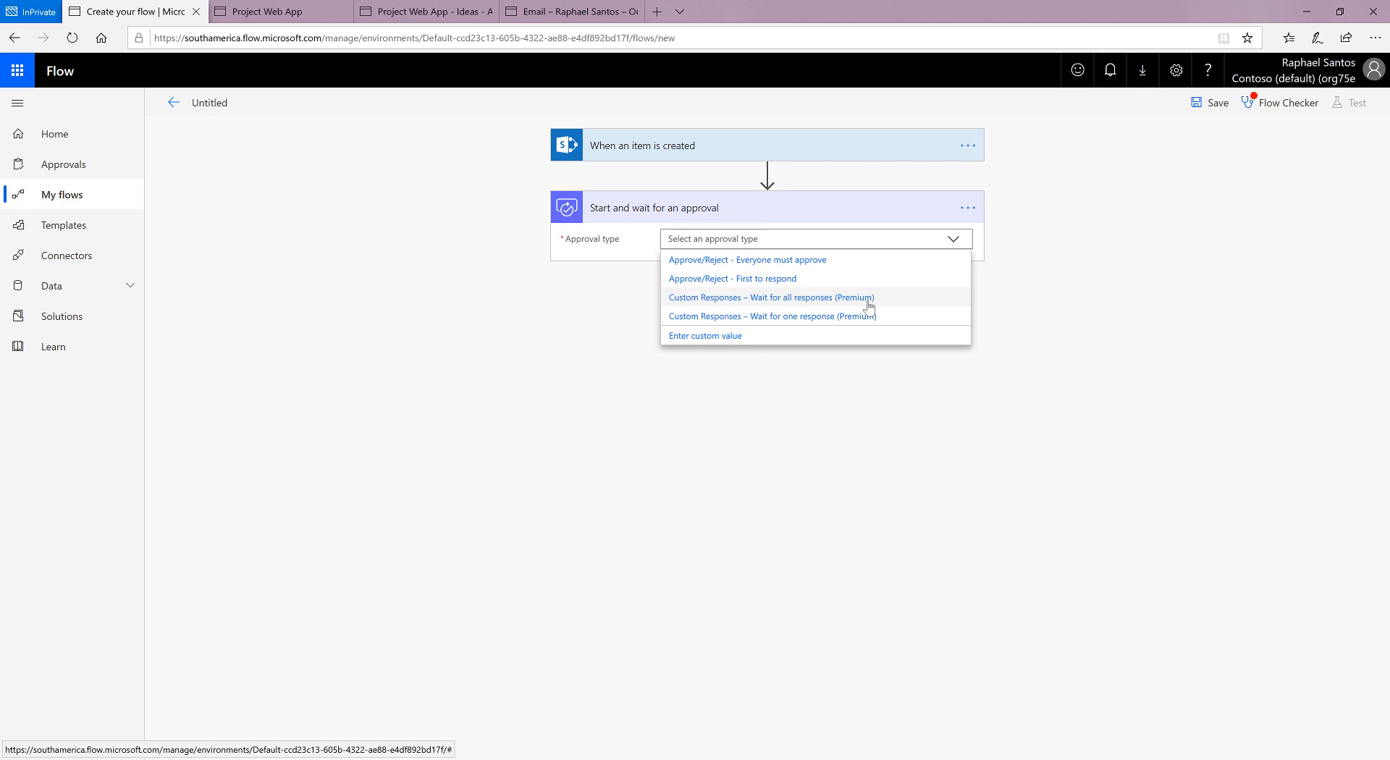
{"action": "left_click", "coordinate": [740, 278]}
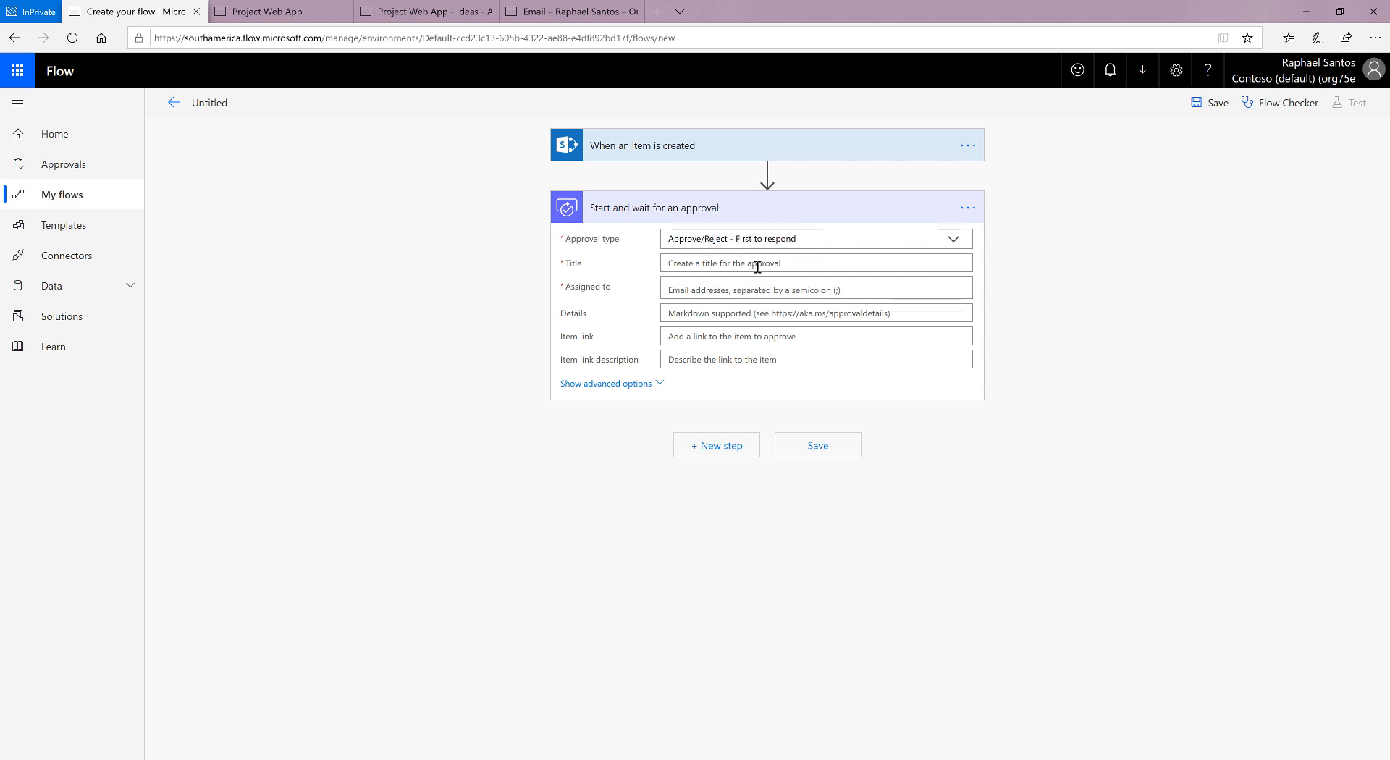
Step: Enter "Nova proposta de projeto: " as the title text of the approval
{"action": "left_click", "coordinate": [757, 267]}
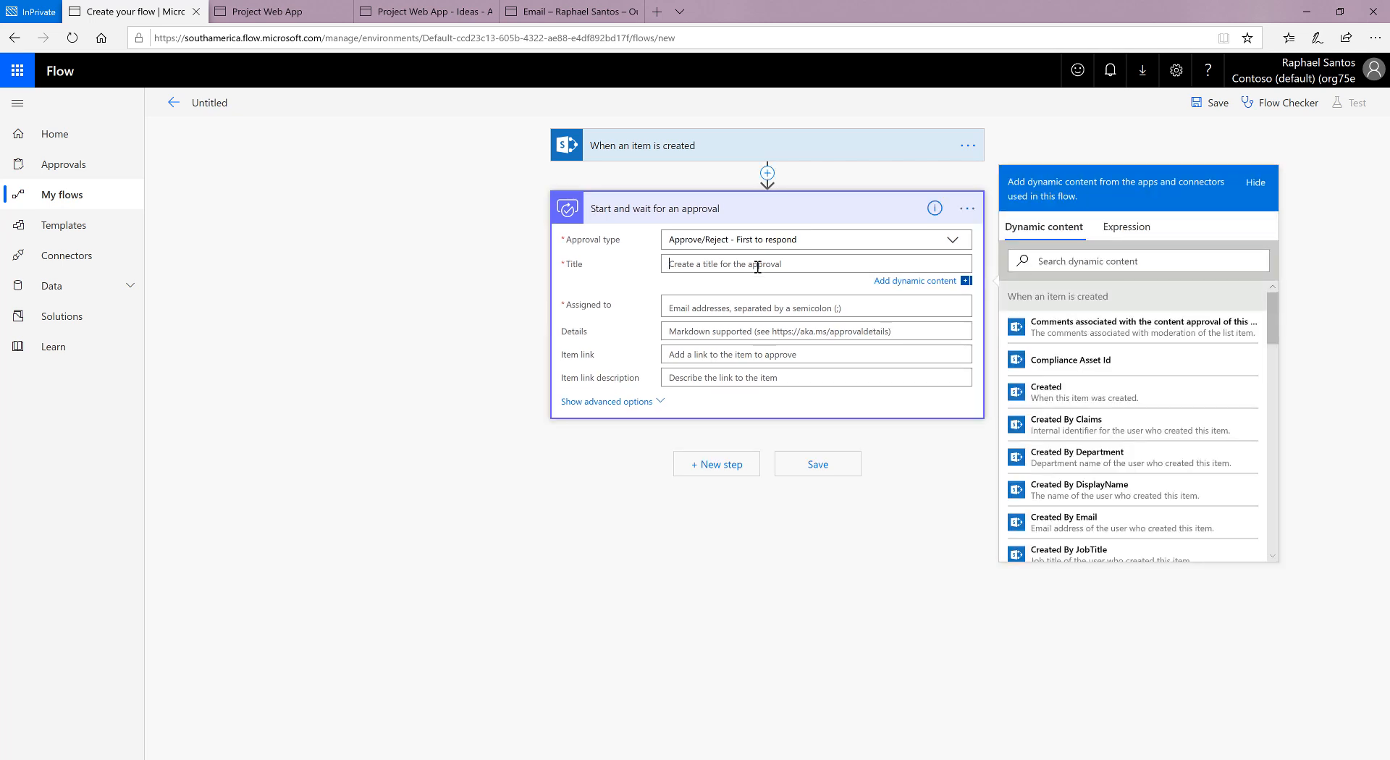
{"action": "type", "text": "Nova proposta"}
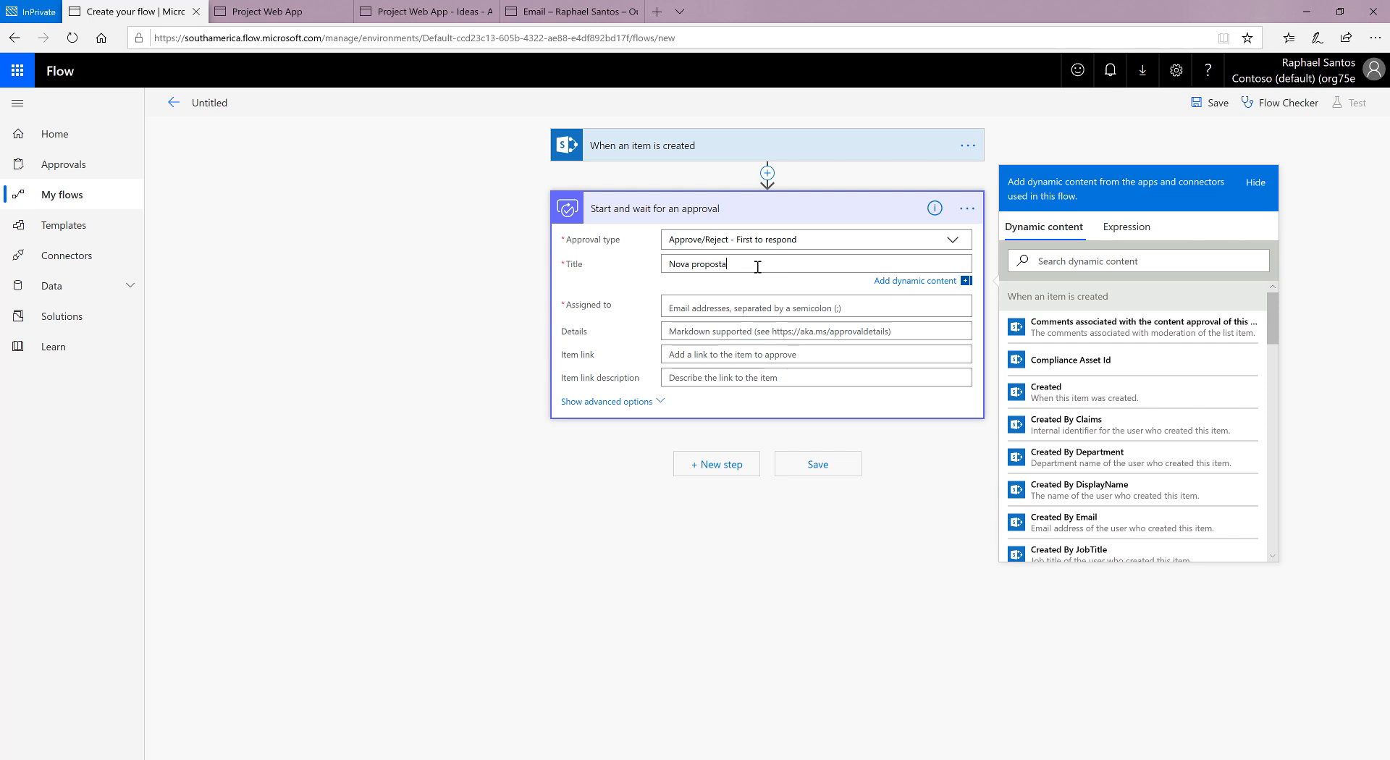
{"action": "type", "text": " de pro"}
{"action": "key", "text": "BackSpace"}
{"action": "key", "text": "BackSpace"}
{"action": "key", "text": "BackSpace"}
{"action": "key", "text": "BackSpace"}
{"action": "type", "text": "e projeto"}
Step: Append the trigger's ProjectName dynamic content to the end of the approval title
{"action": "scroll", "coordinate": [1187, 431], "scroll_direction": "down", "scroll_amount": 3}
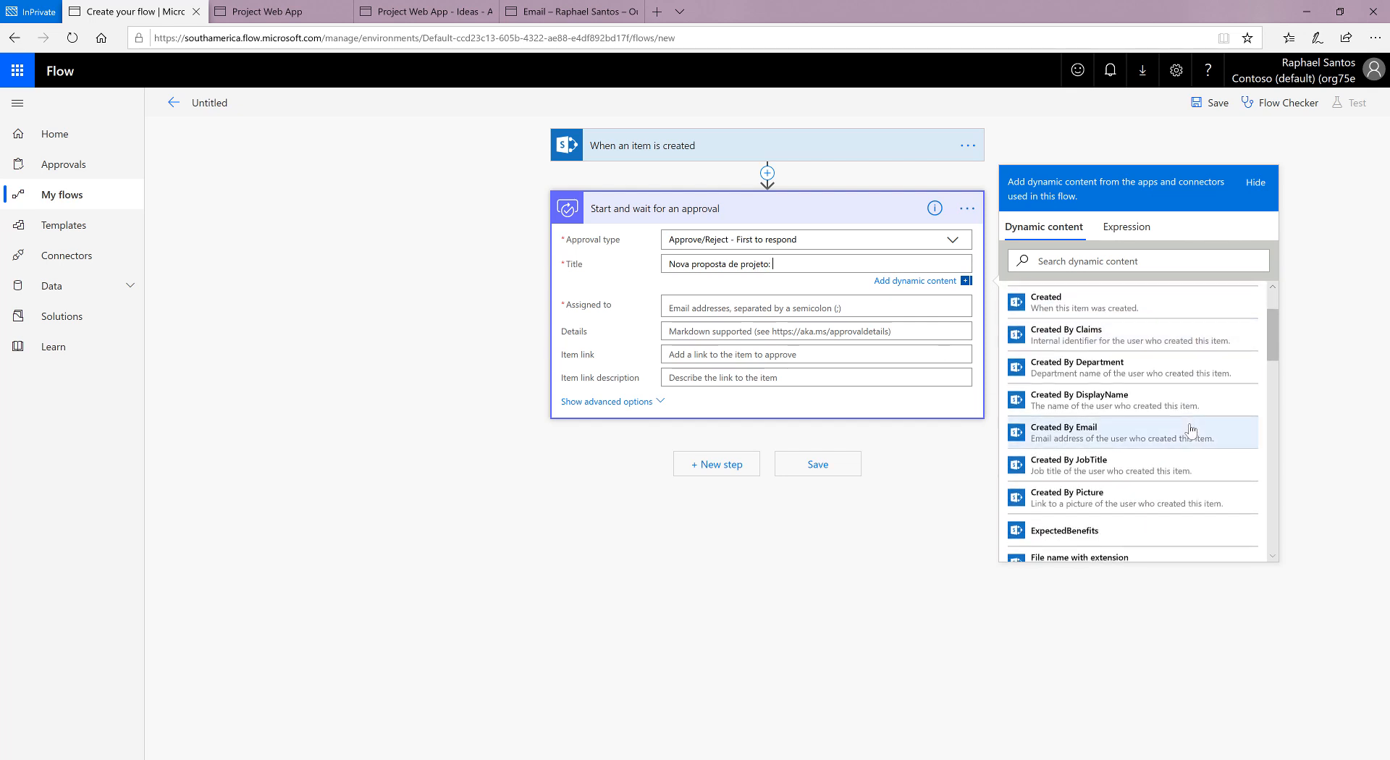
{"action": "scroll", "coordinate": [1191, 430], "scroll_direction": "down", "scroll_amount": 5}
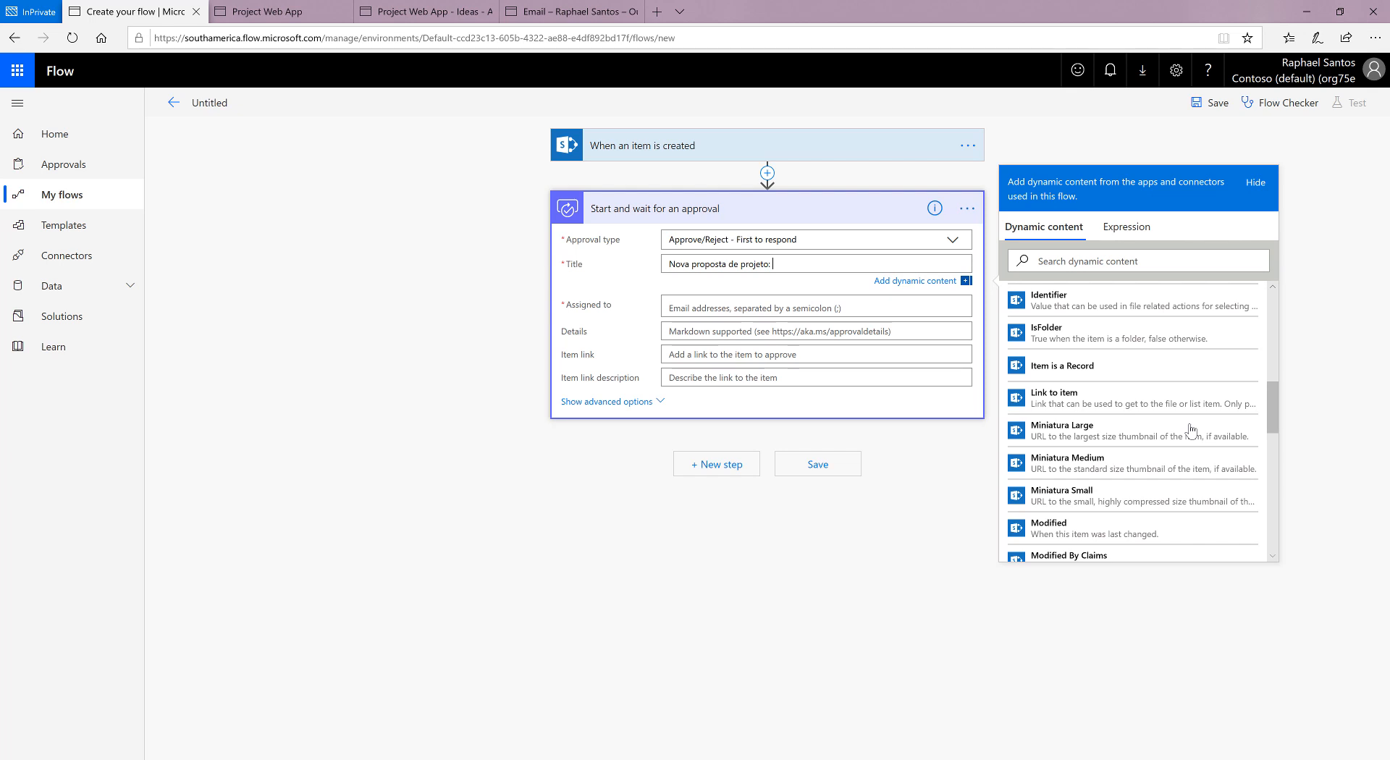
{"action": "scroll", "coordinate": [1191, 428], "scroll_direction": "down", "scroll_amount": 5}
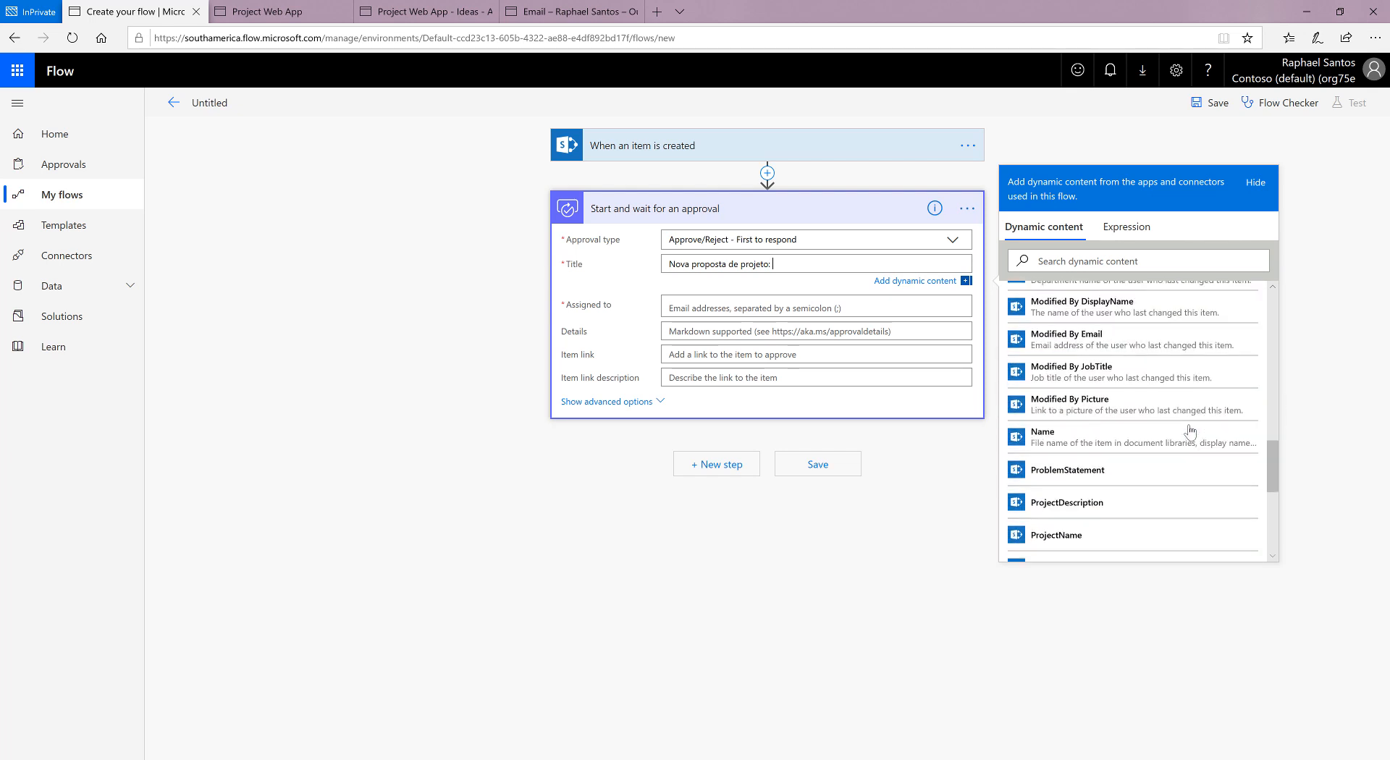
{"action": "scroll", "coordinate": [1191, 430], "scroll_direction": "down", "scroll_amount": 2}
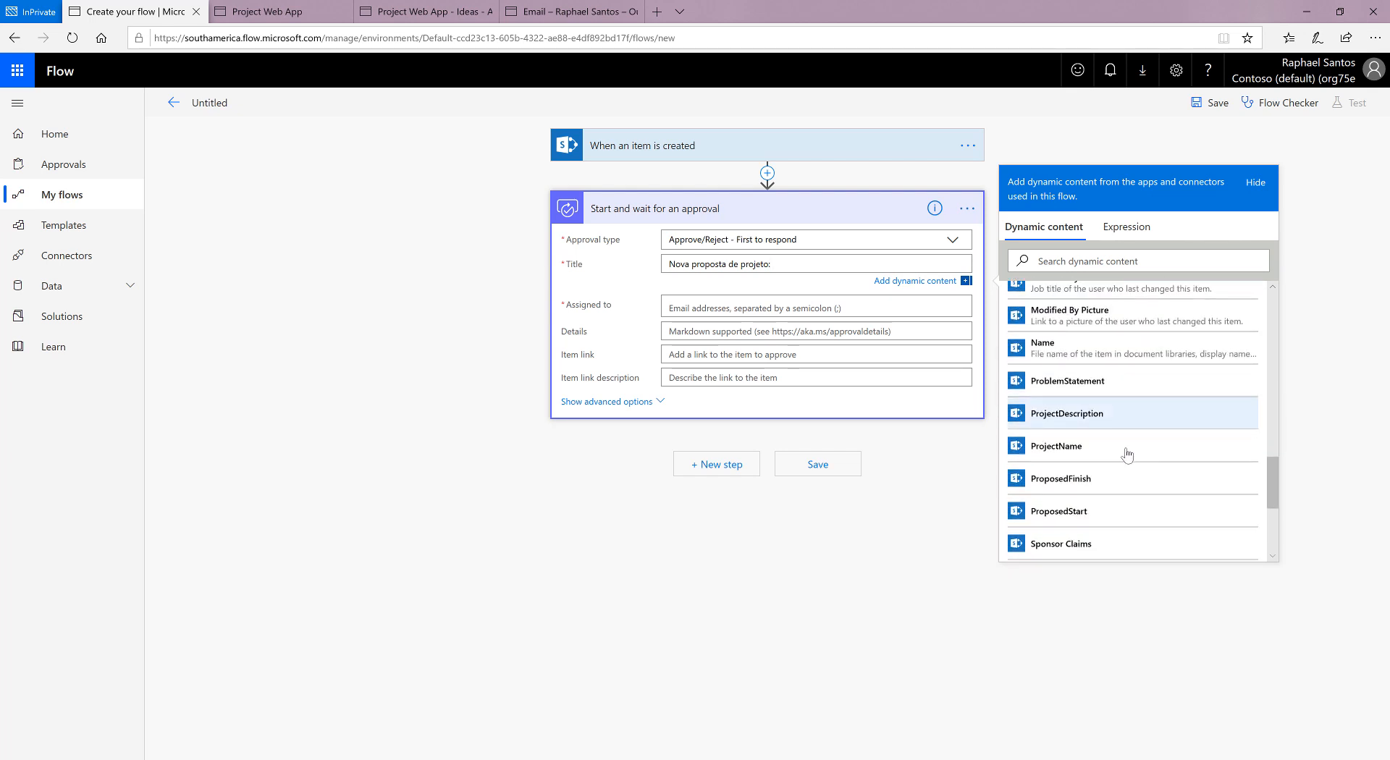
{"action": "left_click", "coordinate": [1069, 455]}
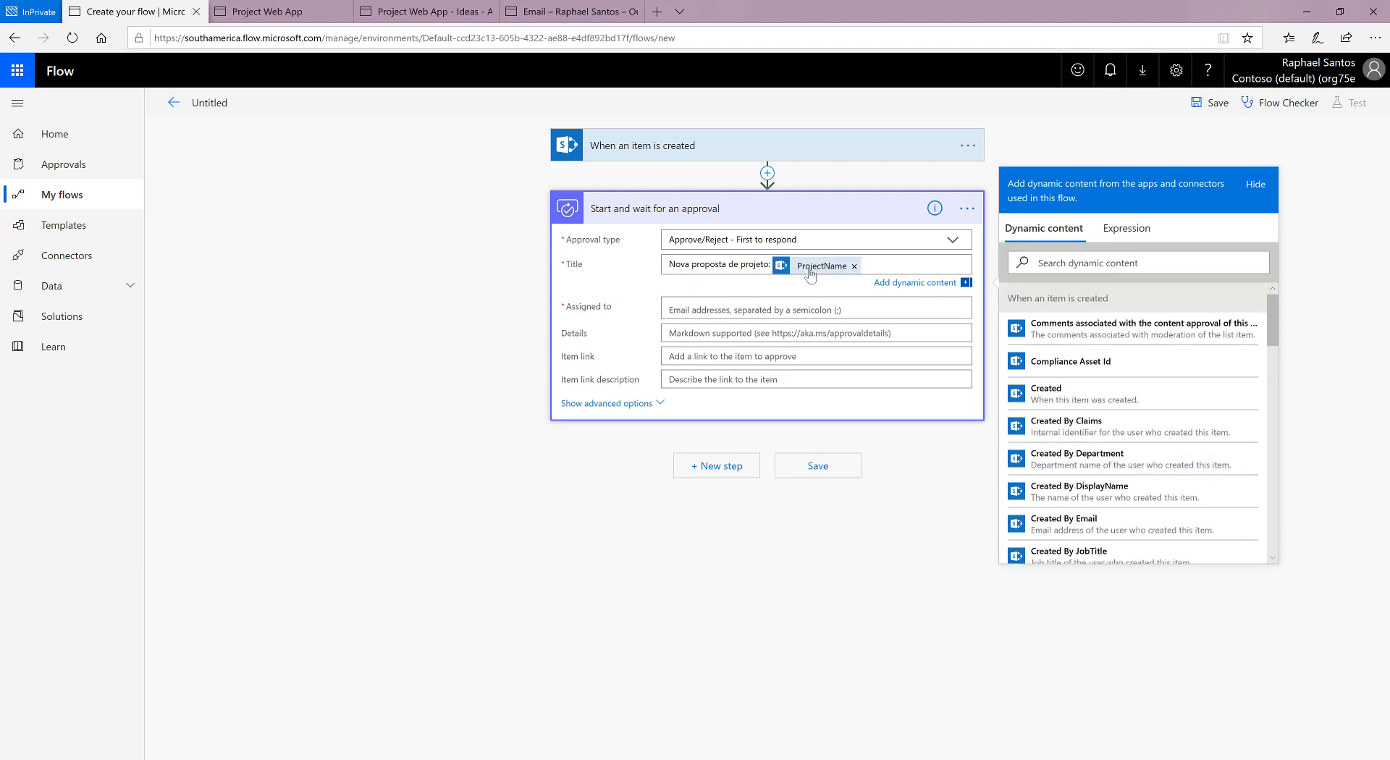
Step: Assign the approval to the approver by searching for the first name and picking the suggested account
{"action": "left_click", "coordinate": [762, 310]}
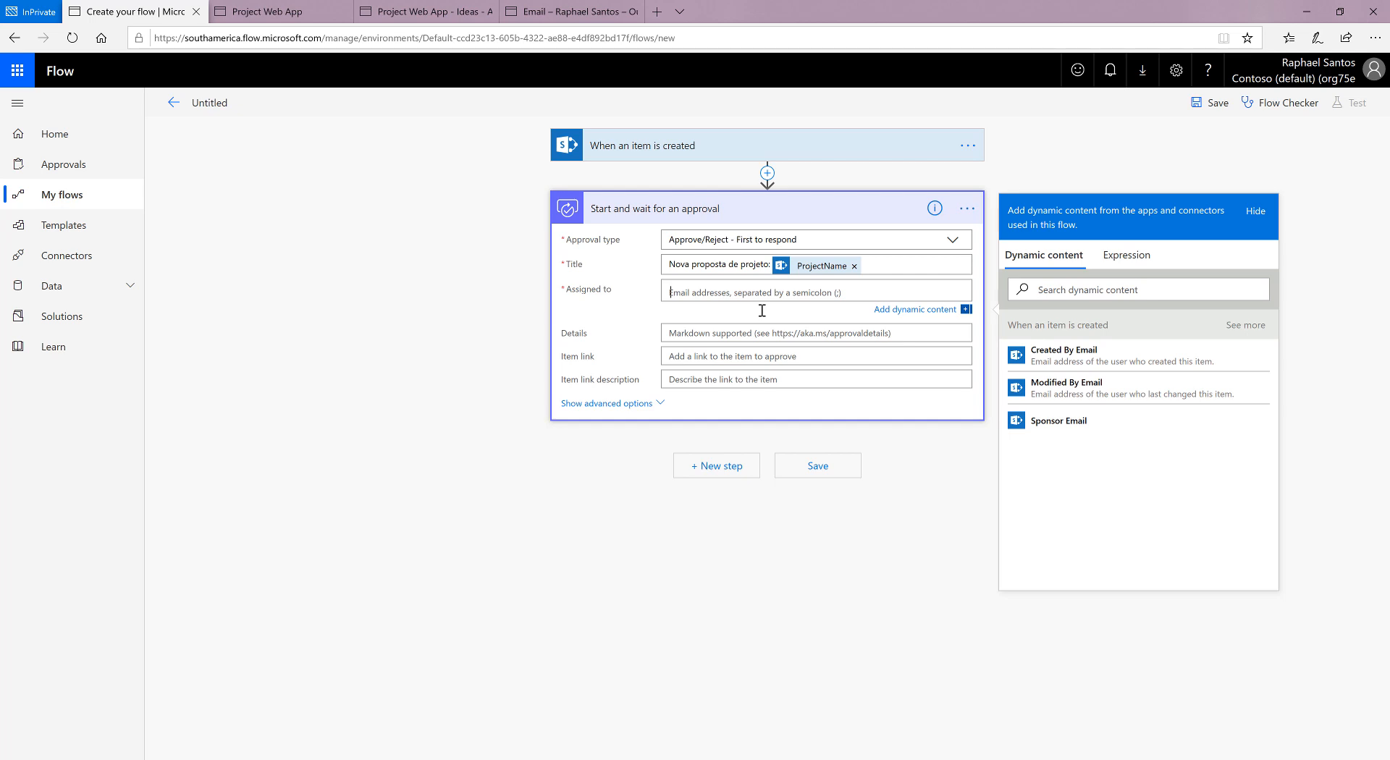
{"action": "type", "text": "raphael"}
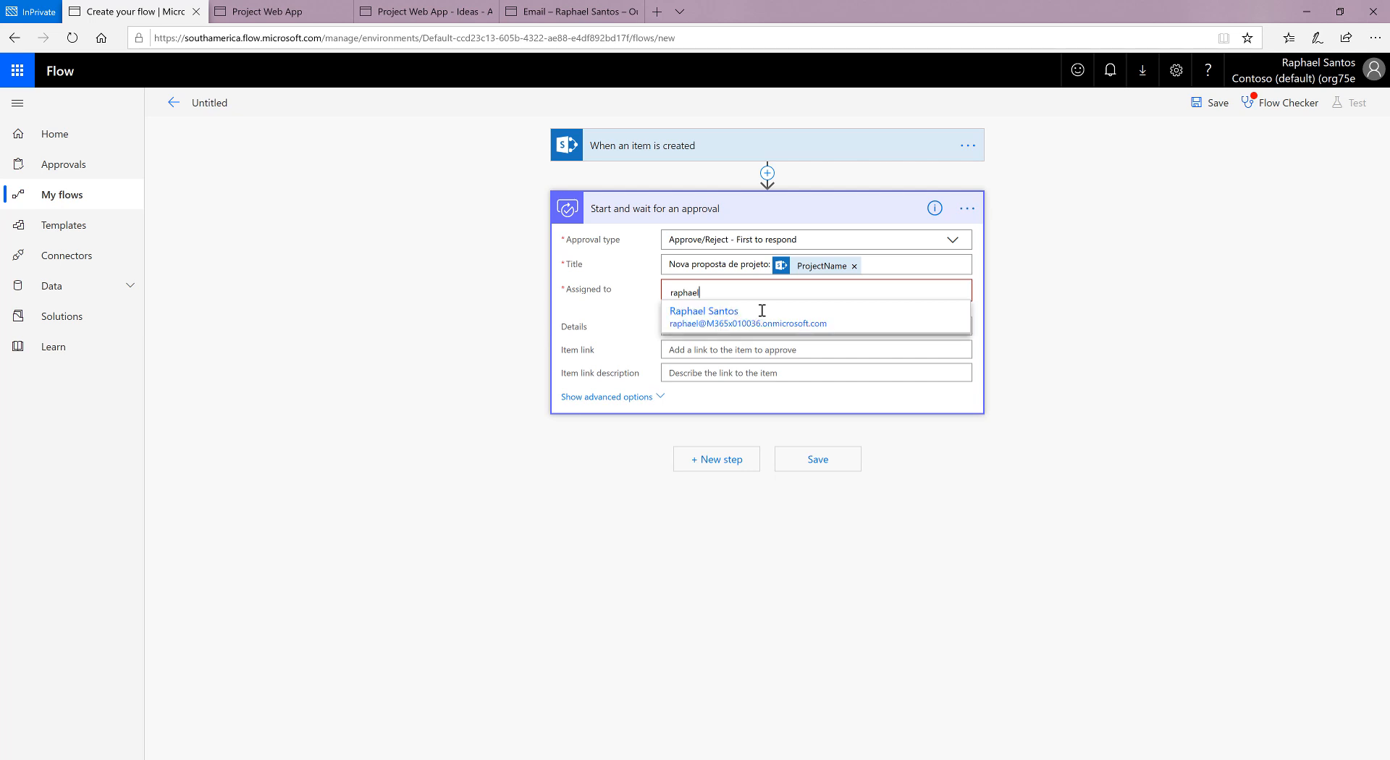
{"action": "left_click", "coordinate": [761, 316]}
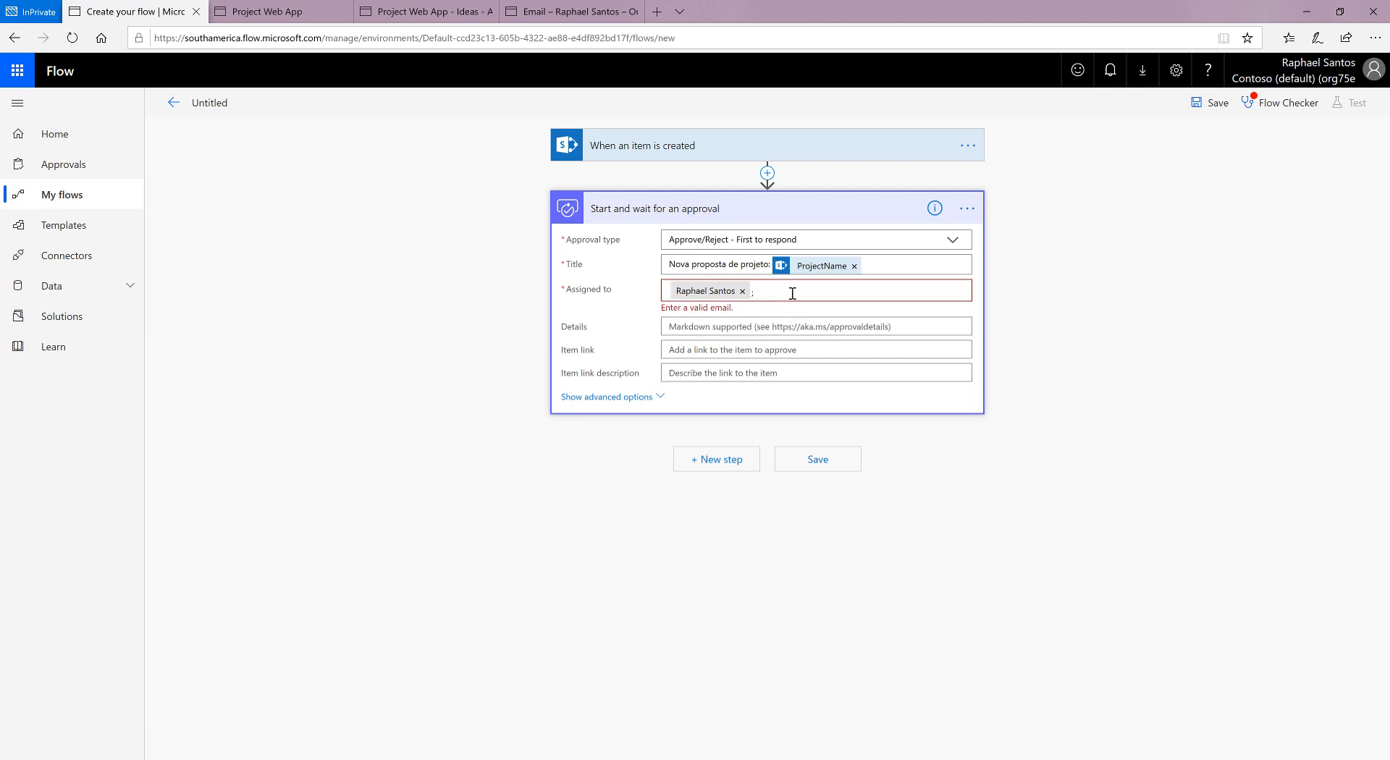
{"action": "left_click", "coordinate": [793, 293]}
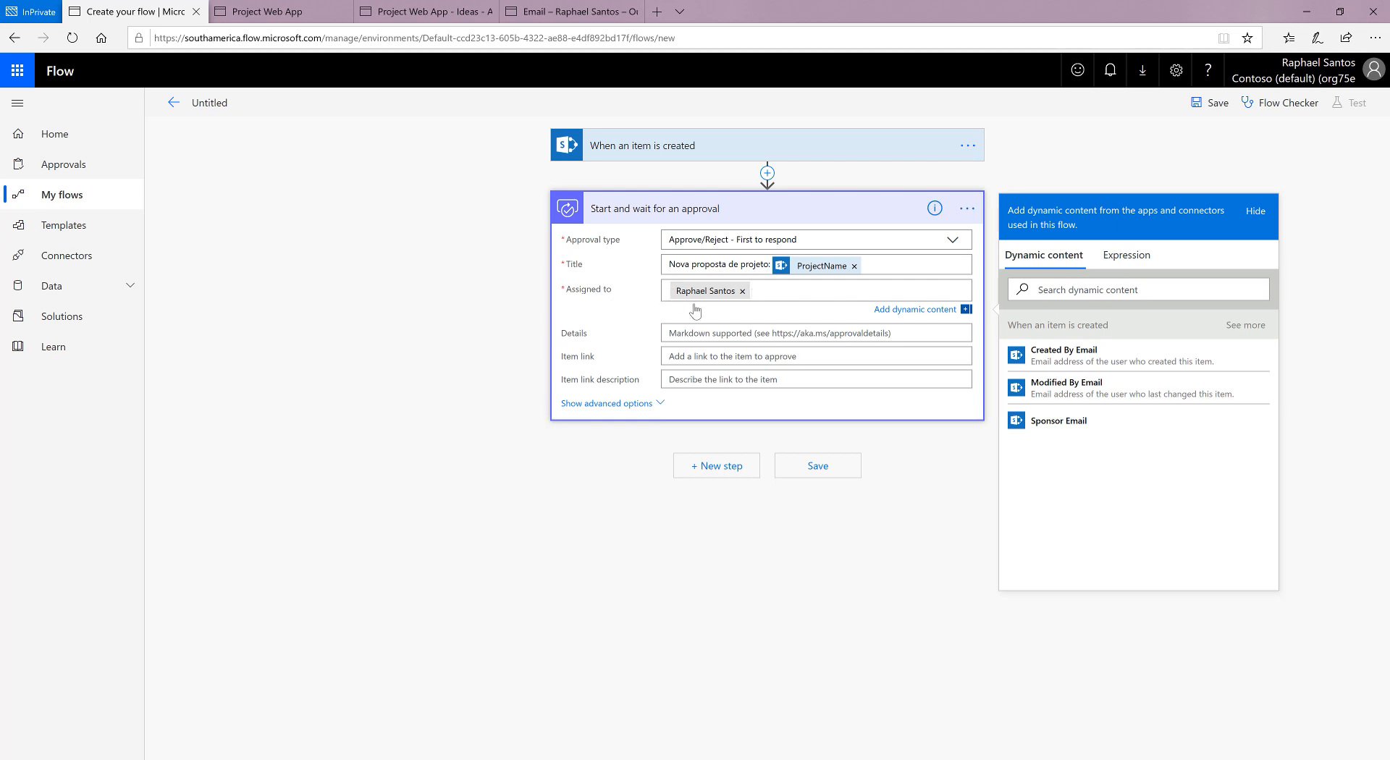
Step: Begin the approval's Details text with the greeting "Olá," on its own line
{"action": "left_click", "coordinate": [726, 338]}
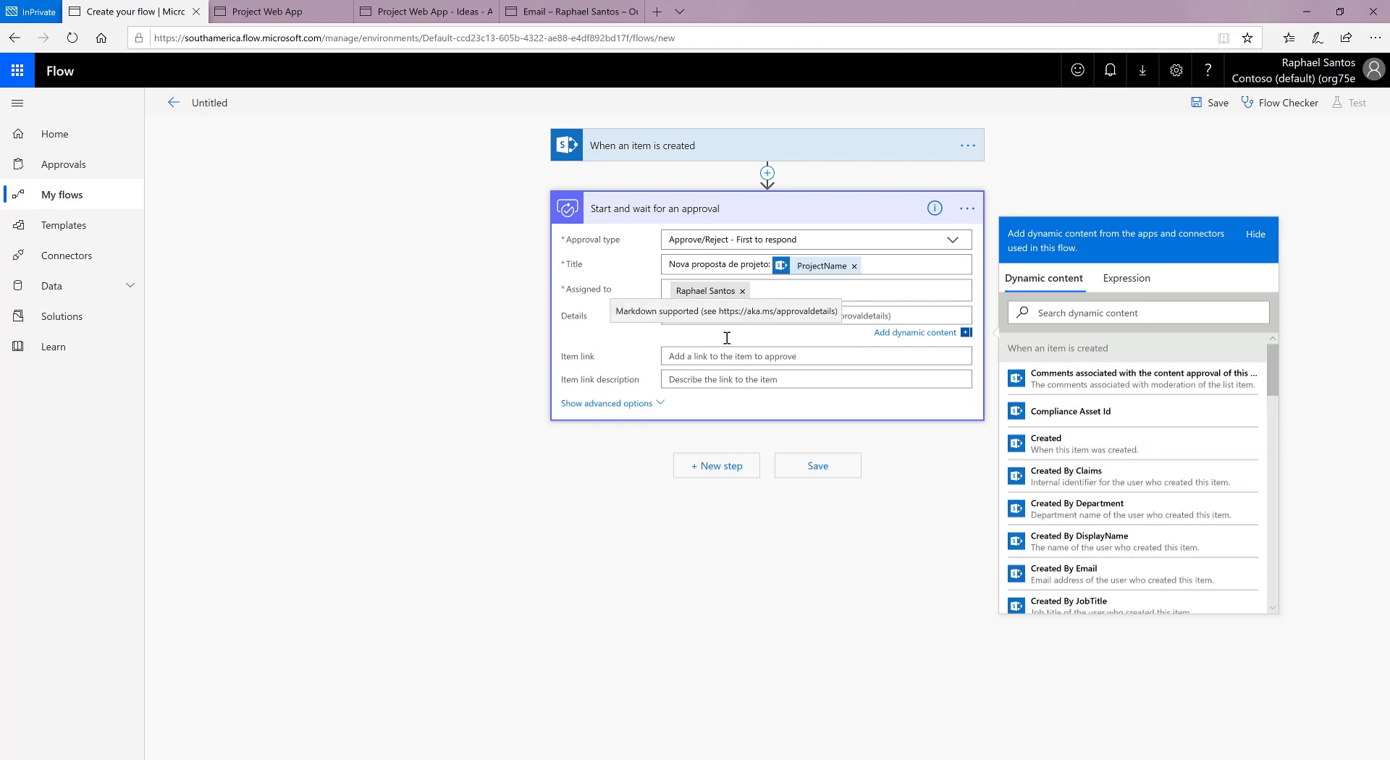
{"action": "left_click", "coordinate": [892, 315]}
{"action": "key", "text": "Return"}
{"action": "key", "text": "Return"}
{"action": "key", "text": "Return"}
{"action": "key", "text": "Return"}
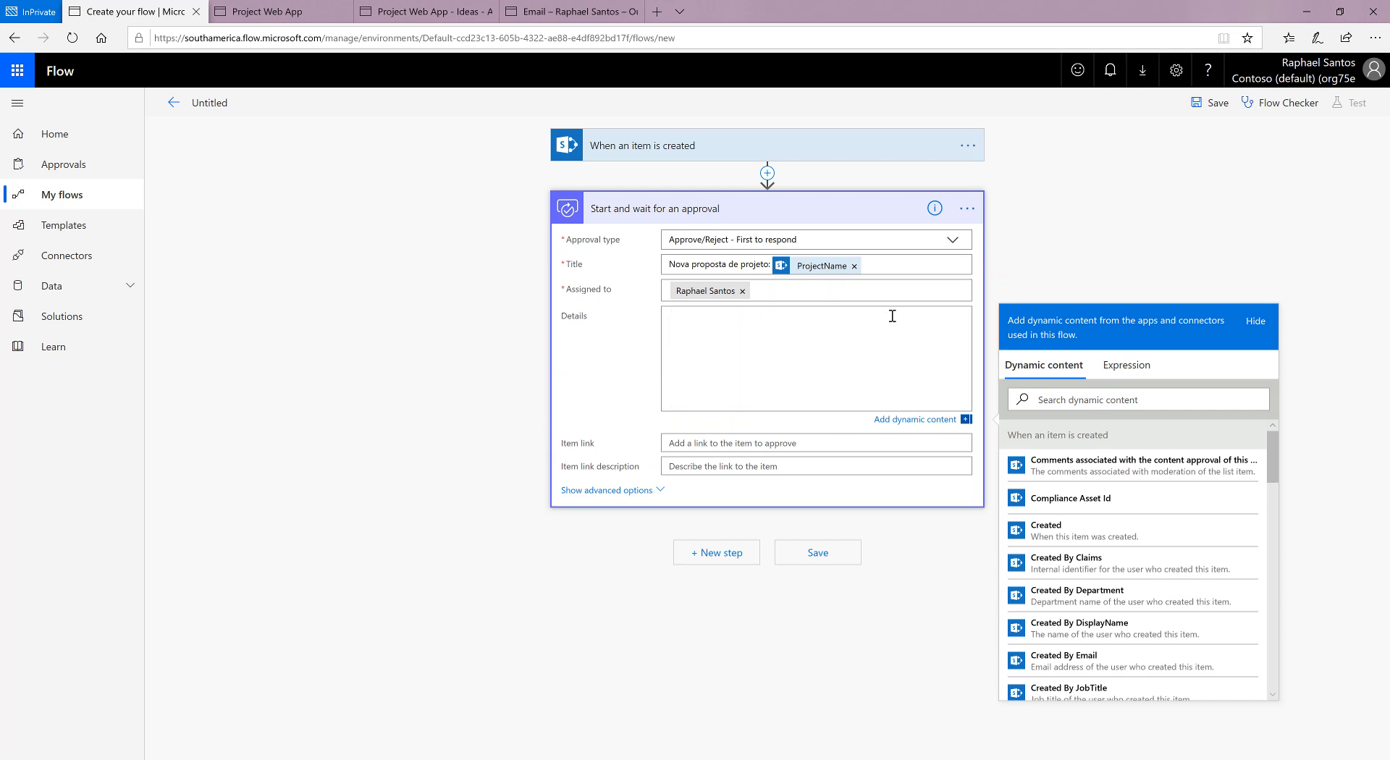
{"action": "type", "text": "Olá,"}
{"action": "key", "text": "Return"}
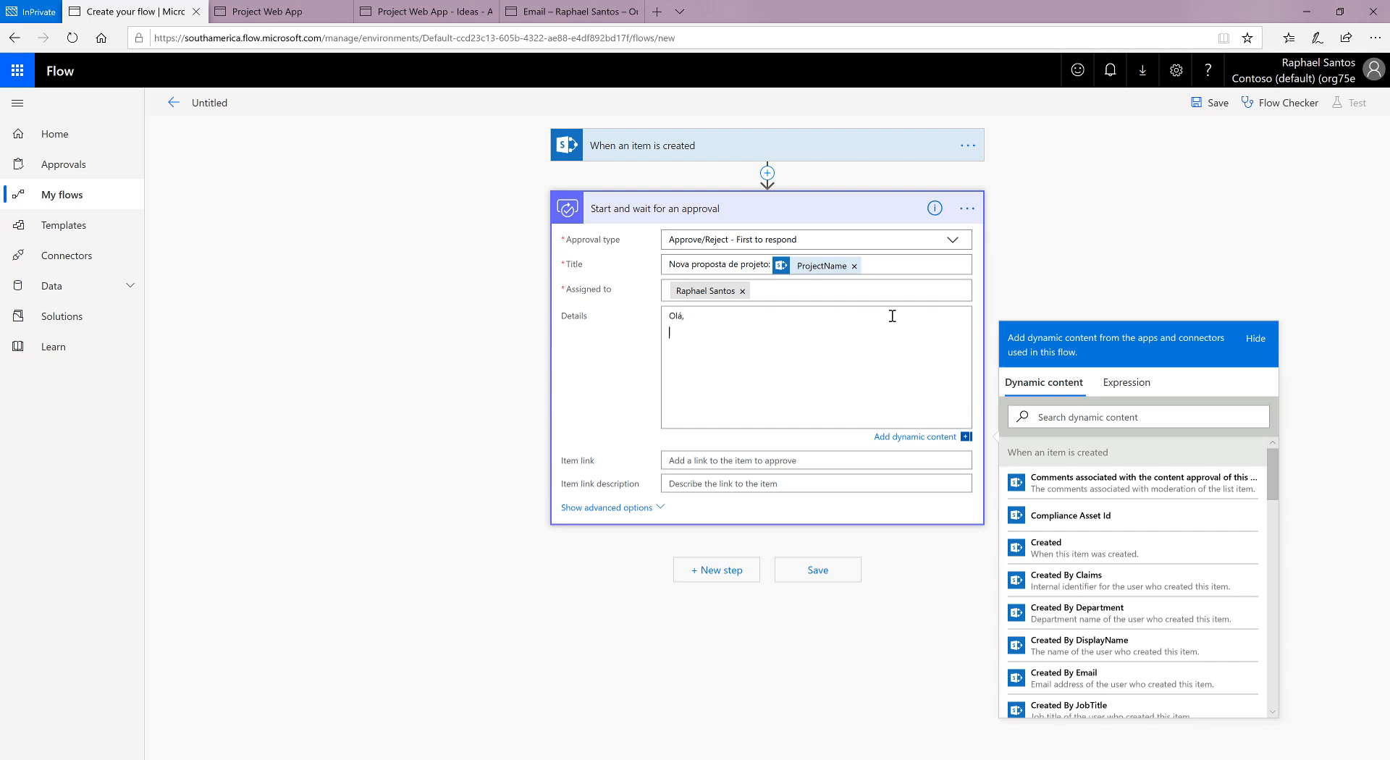
Step: Write "Uma nova proposta de projeto chamada" below the greeting and follow it with the ProjectName dynamic content
{"action": "type", "text": "Uma nova proposta de projeto chamada"}
{"action": "scroll", "coordinate": [1042, 551], "scroll_direction": "down", "scroll_amount": 5}
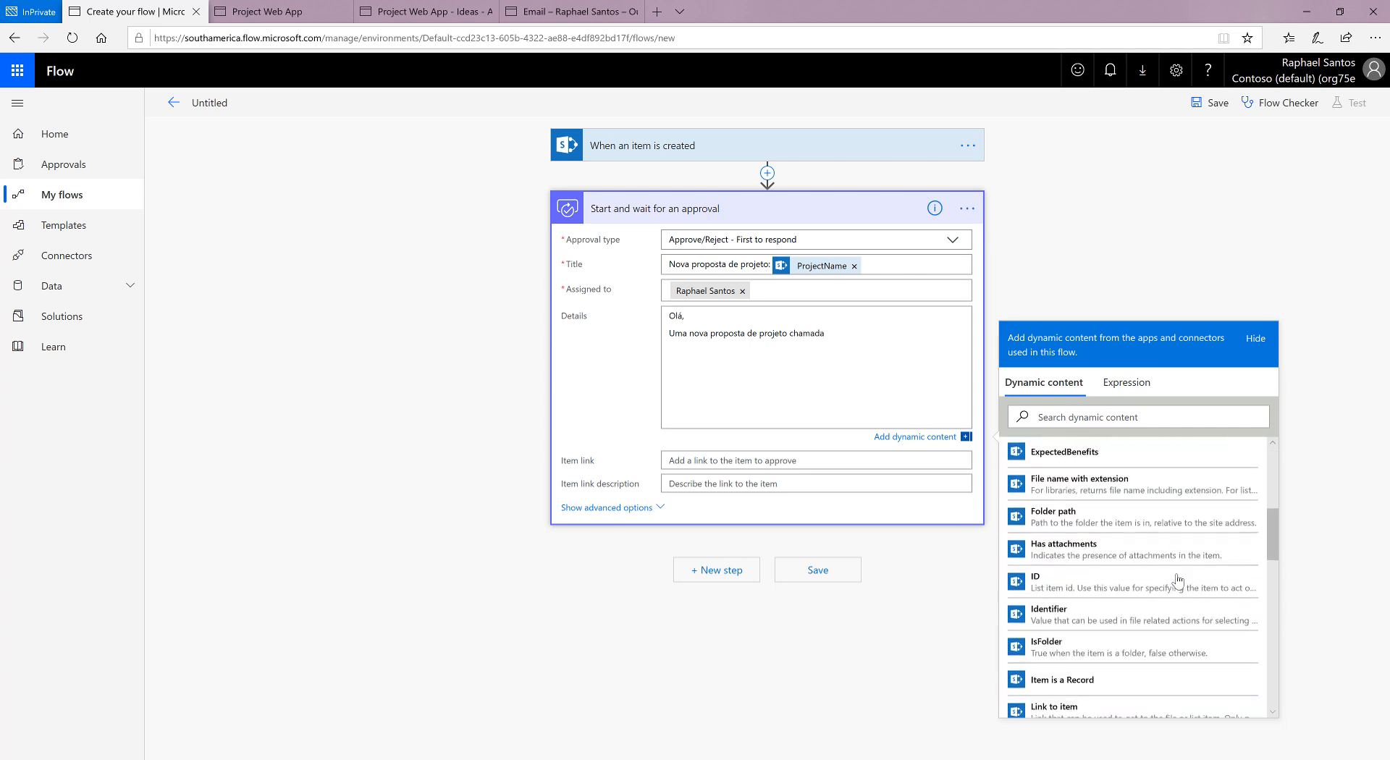
{"action": "scroll", "coordinate": [1177, 579], "scroll_direction": "down", "scroll_amount": 5}
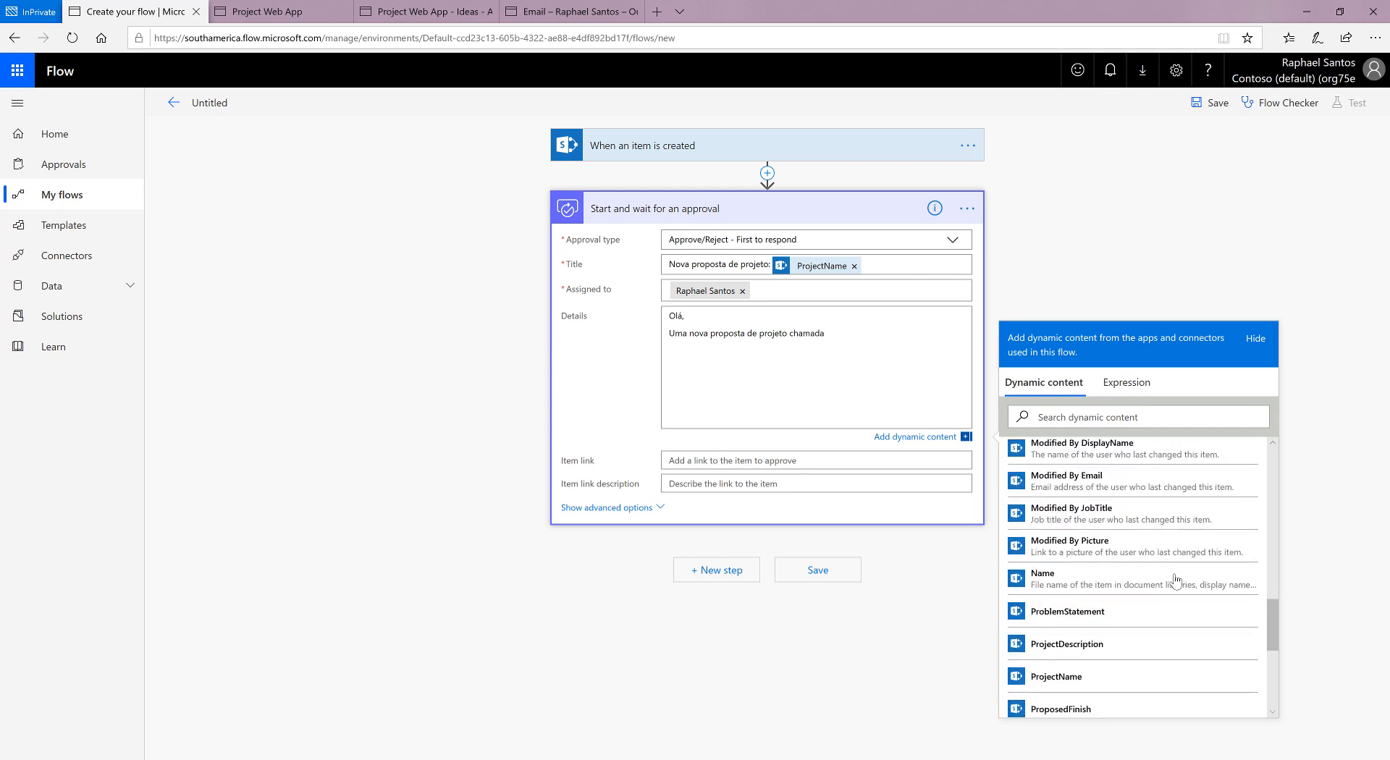
{"action": "scroll", "coordinate": [1074, 584], "scroll_direction": "down", "scroll_amount": 3}
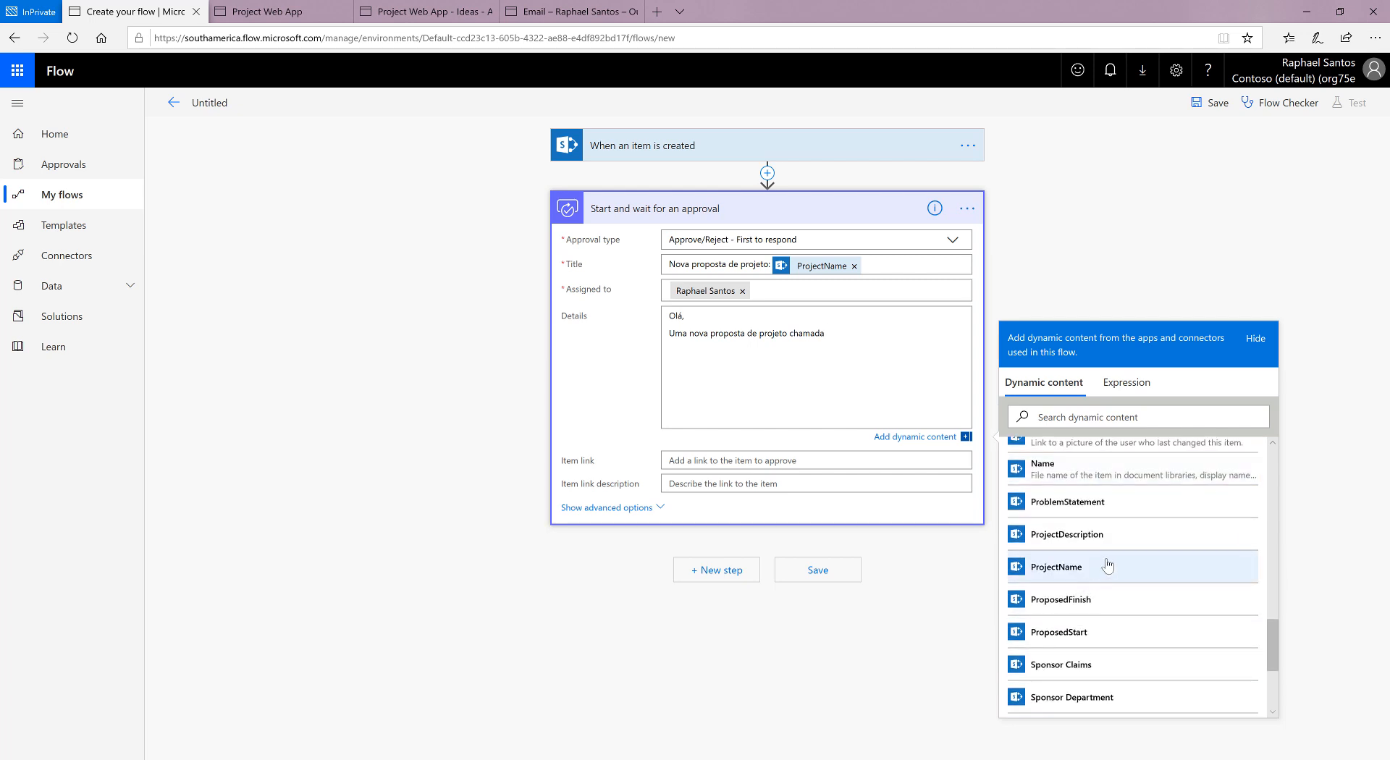
{"action": "left_click", "coordinate": [1095, 569]}
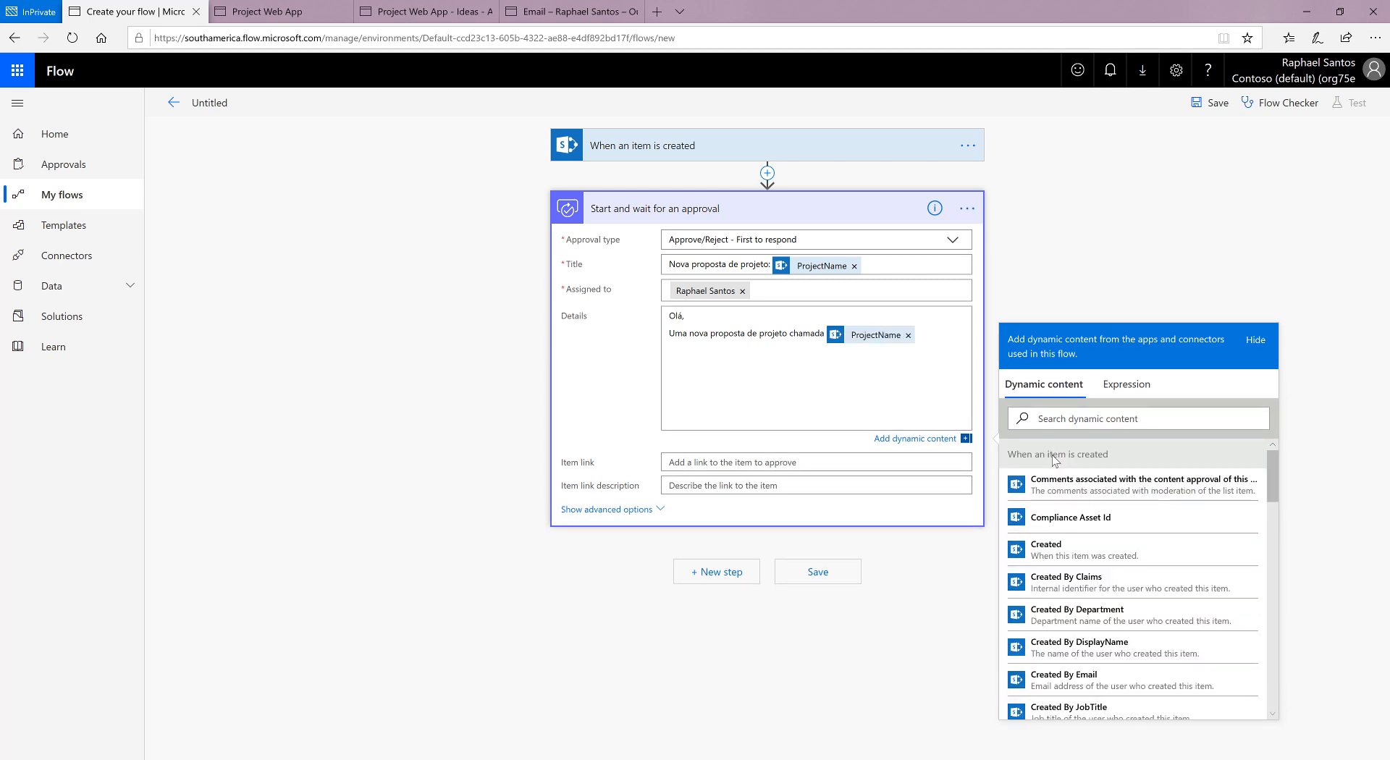
Step: Continue the sentence after ProjectName with "foi criada por" and the Created By DisplayName dynamic content
{"action": "left_click", "coordinate": [937, 337]}
{"action": "type", "text": "foi criada por"}
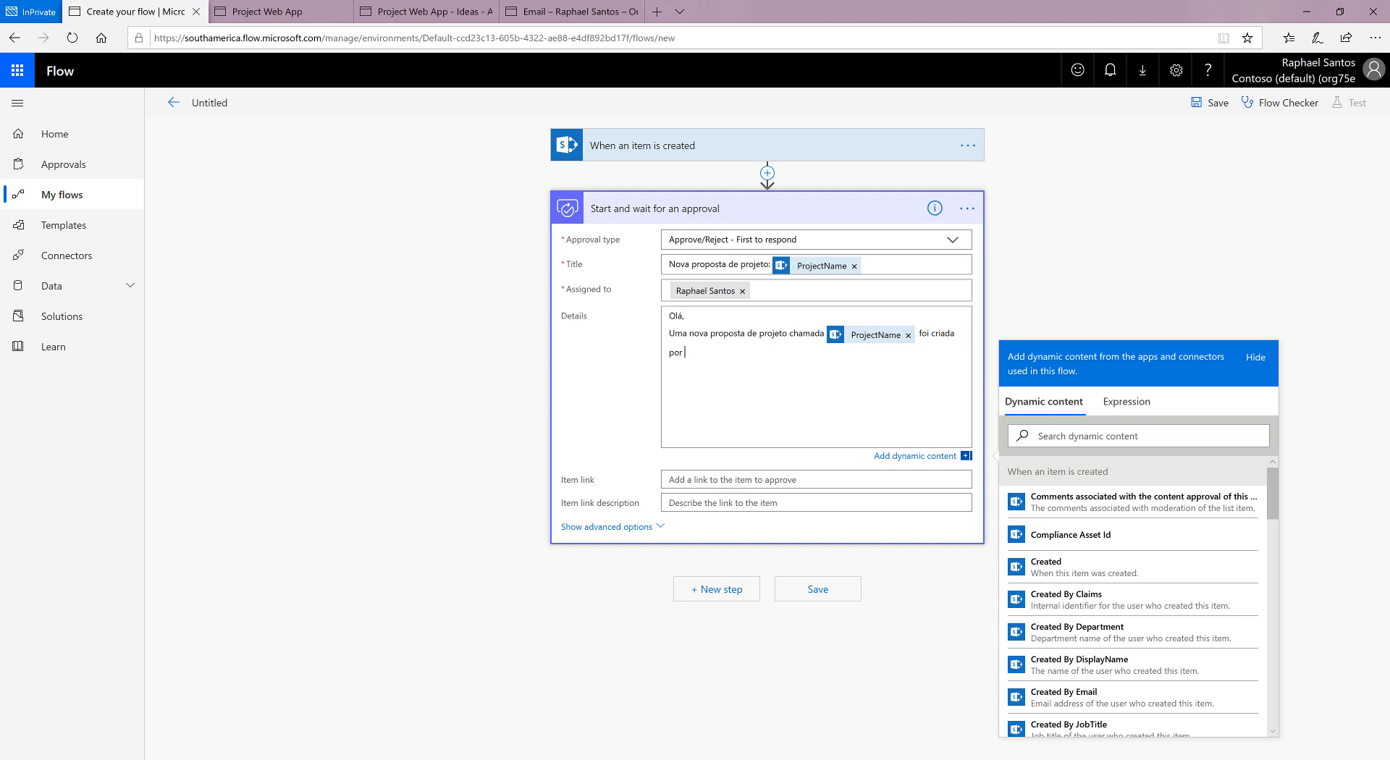
{"action": "scroll", "coordinate": [1097, 655], "scroll_direction": "down", "scroll_amount": 1}
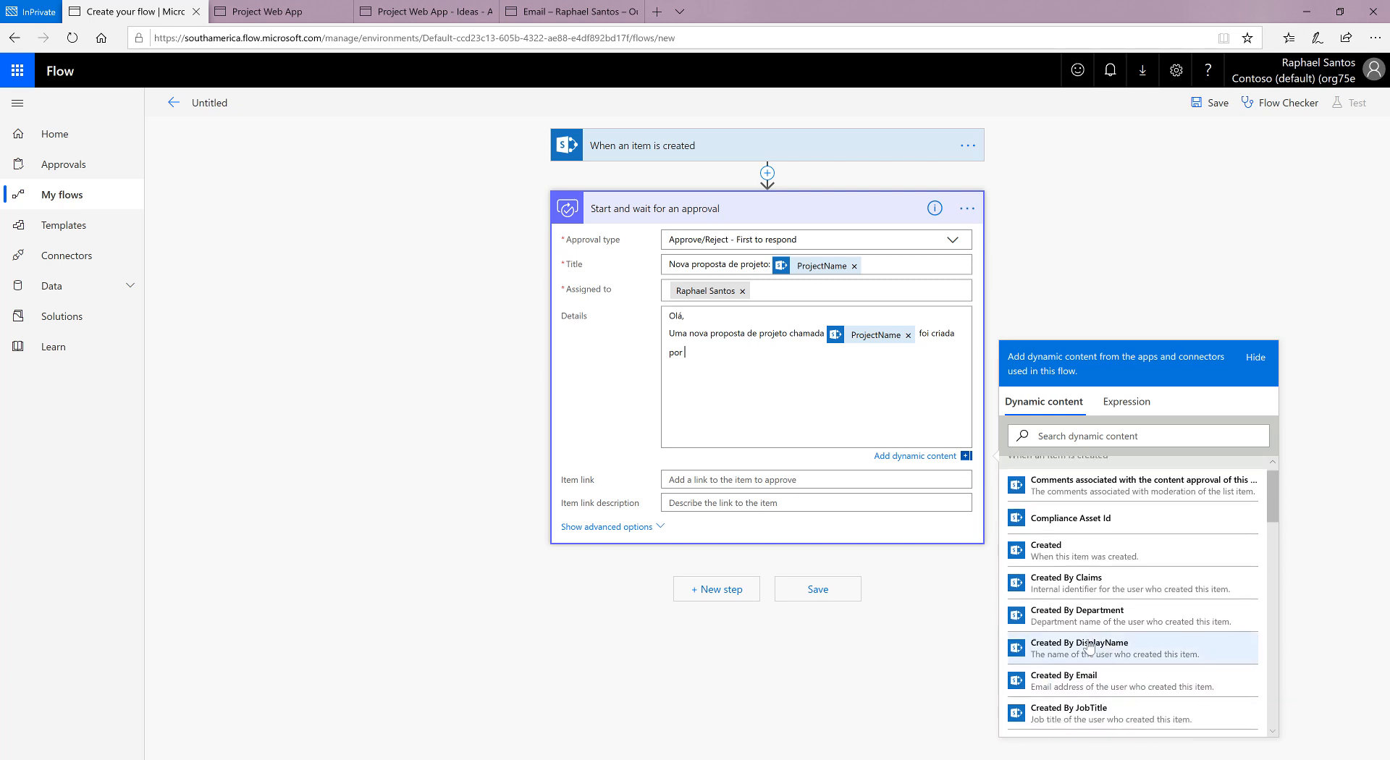
{"action": "left_click", "coordinate": [1096, 653]}
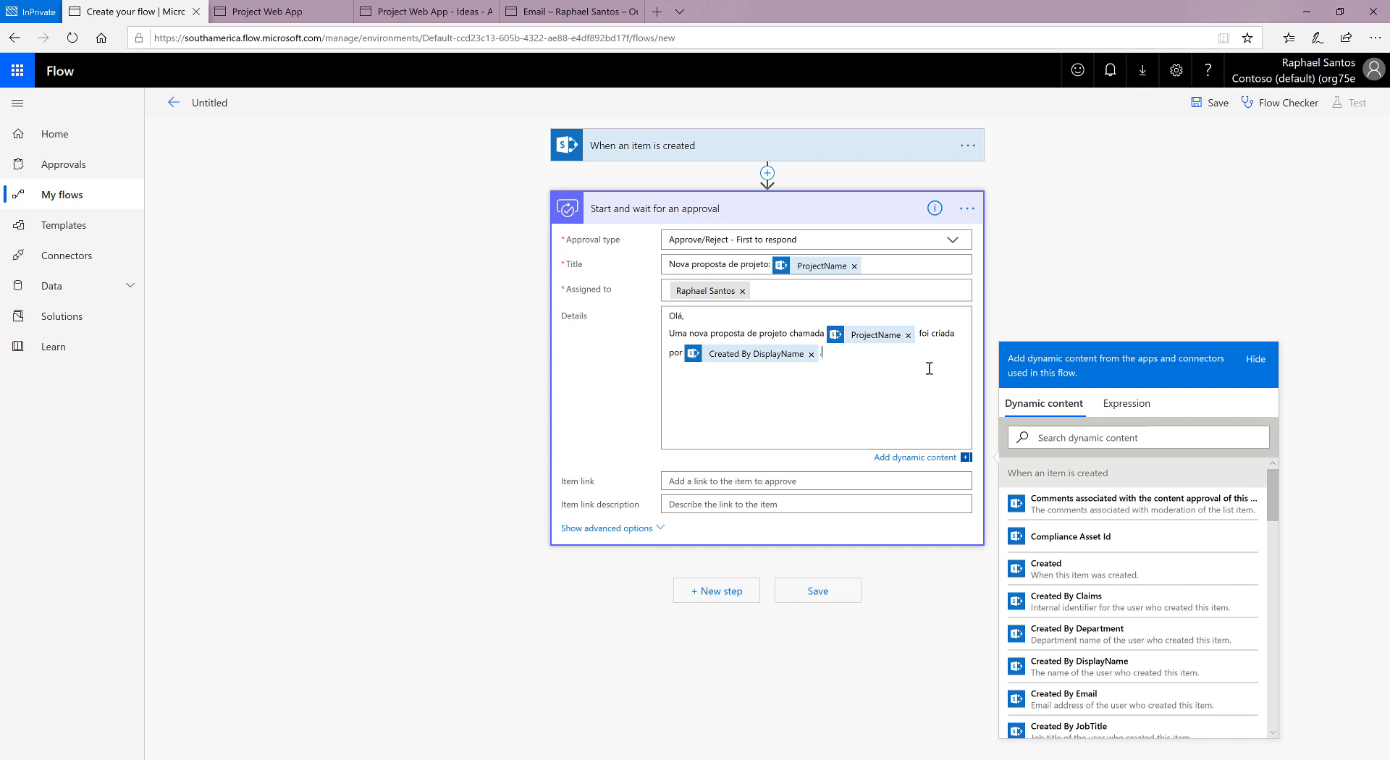
Step: Finish the details paragraph with ". Abaixo você encontrará mais detalhes sobre a proposta:" and leave a blank line below it
{"action": "type", "text": ". abai"}
{"action": "key", "text": "BackSpace"}
{"action": "key", "text": "BackSpace"}
{"action": "key", "text": "BackSpace"}
{"action": "key", "text": "BackSpace"}
{"action": "key", "text": "BackSpace"}
{"action": "type", "text": "Abaixo você encontrará mais detalhes"}
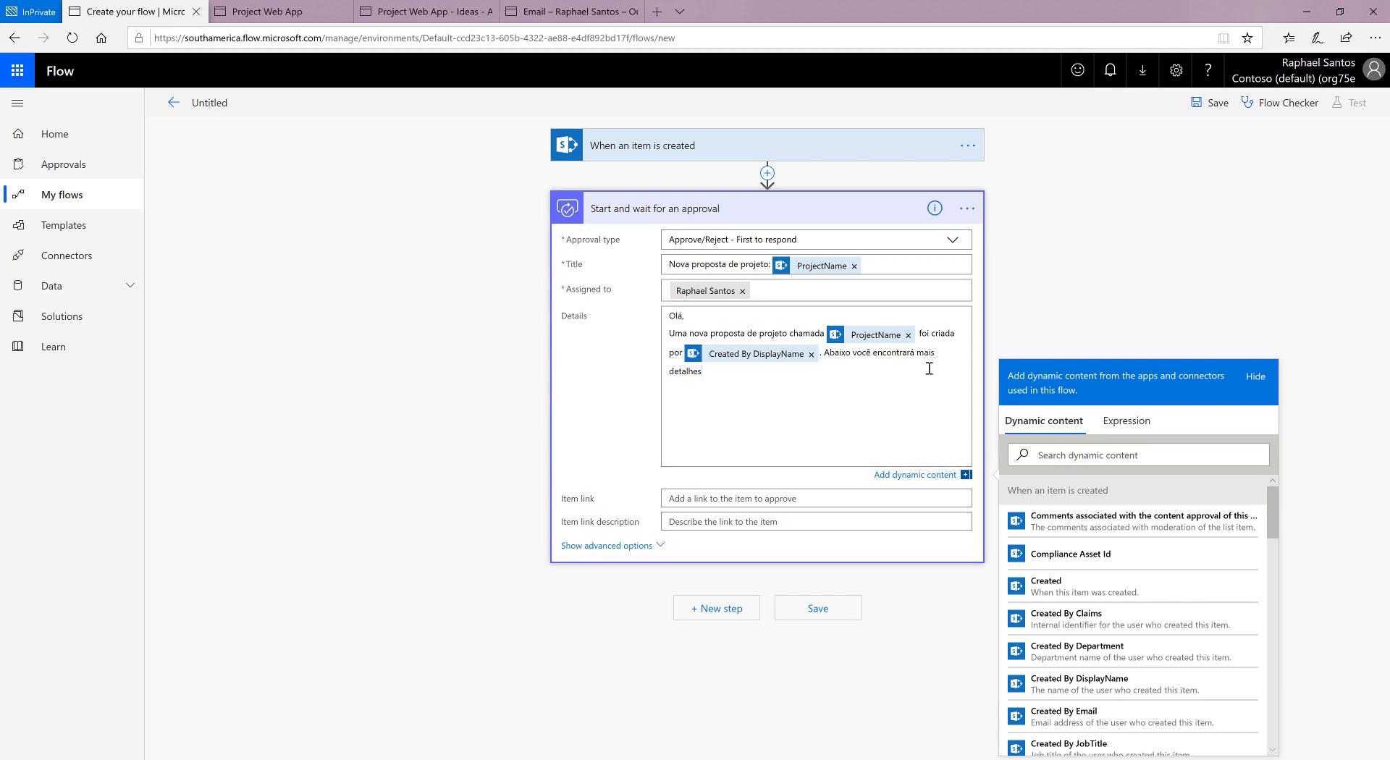
{"action": "type", "text": " sobre a proposta:"}
{"action": "key", "text": "Return"}
{"action": "key", "text": "Return"}
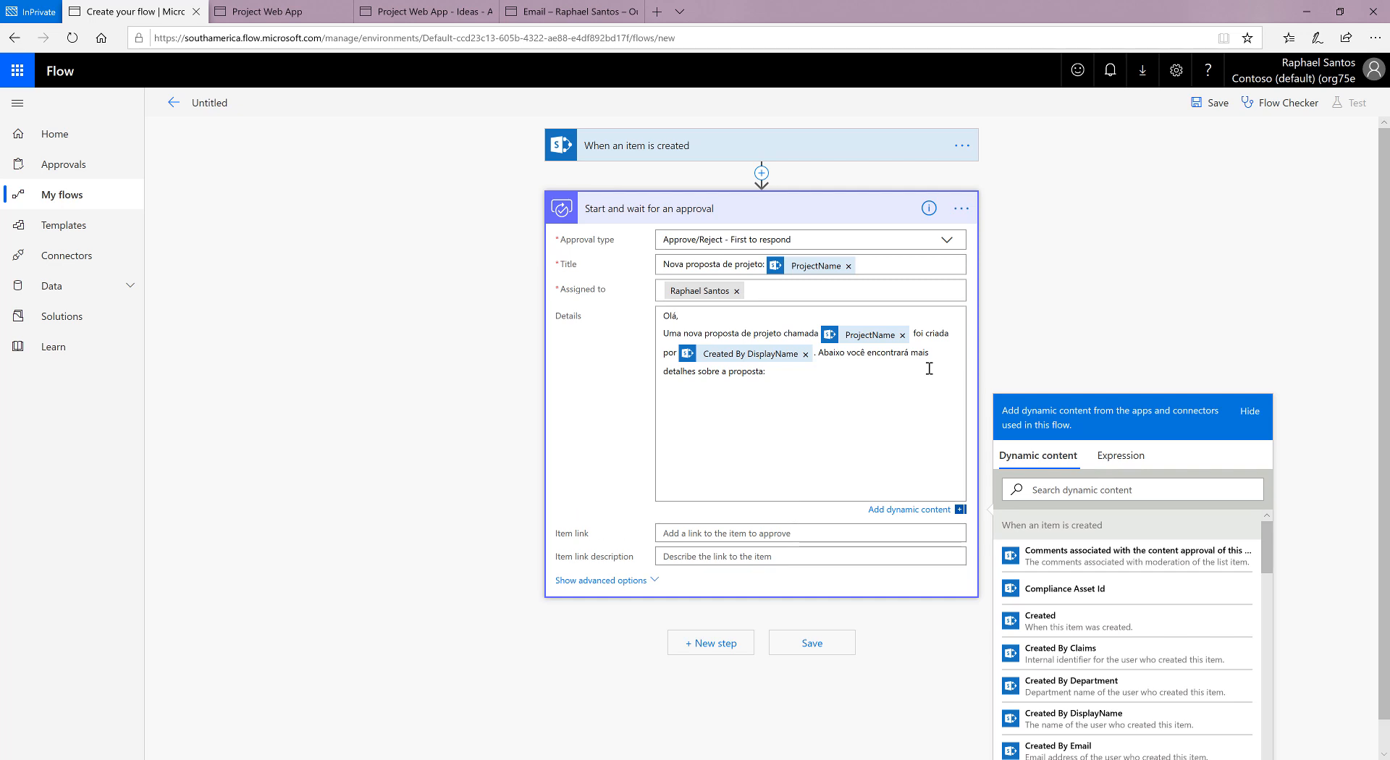
Step: Add four label lines to the details: "Descrição:", "Início Proposto:", "Término Proposto:" and "Patrocinador:"
{"action": "type", "text": "Descrição:"}
{"action": "key", "text": "Return"}
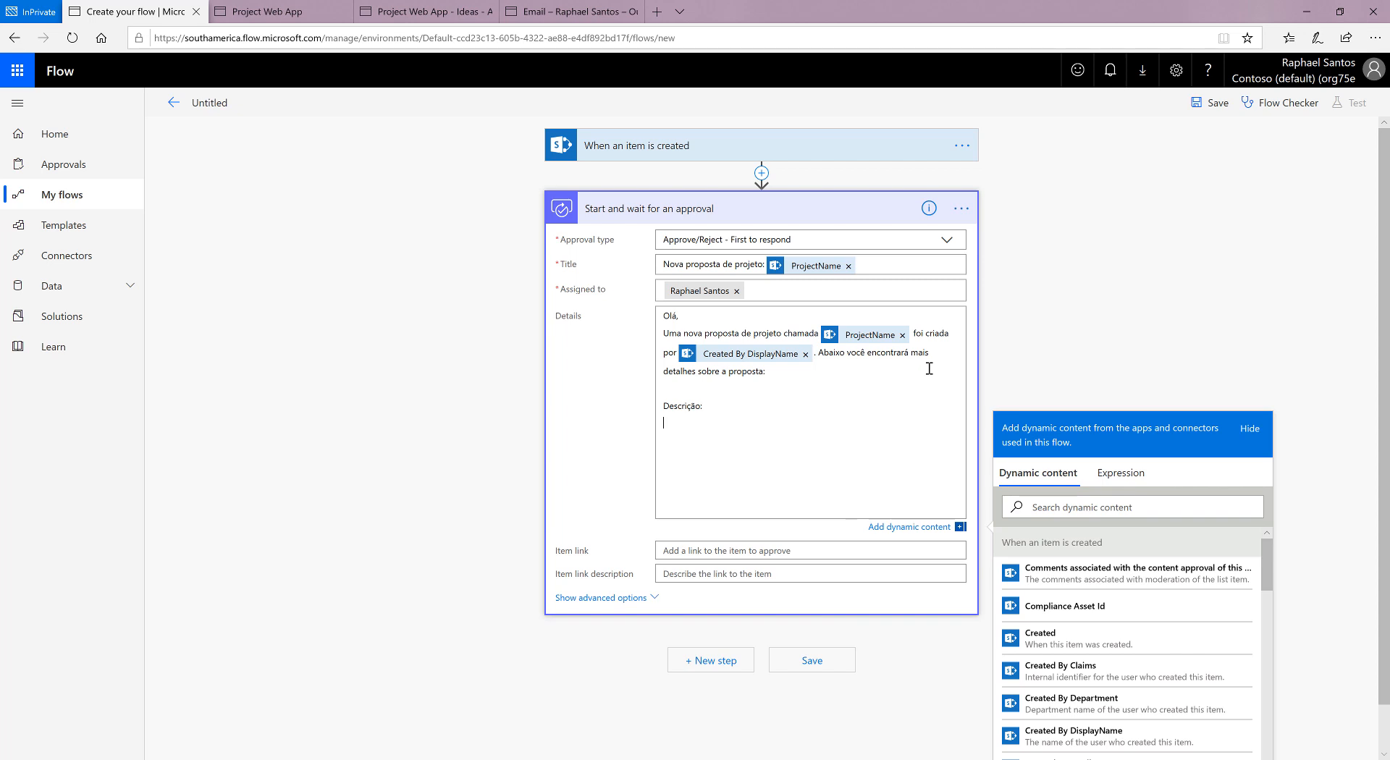
{"action": "type", "text": "Início Proposto:"}
{"action": "key", "text": "Return"}
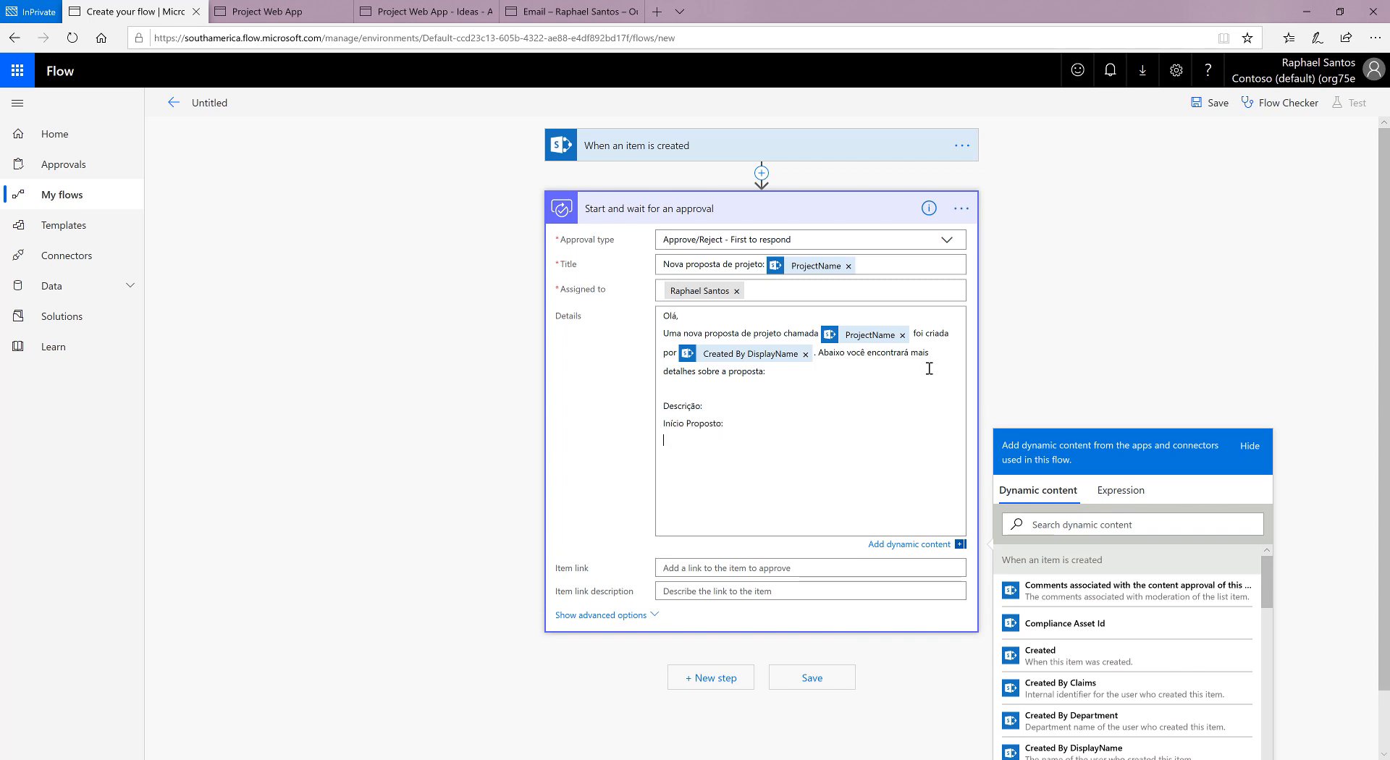
{"action": "type", "text": "Término Proposto:"}
{"action": "key", "text": "Return"}
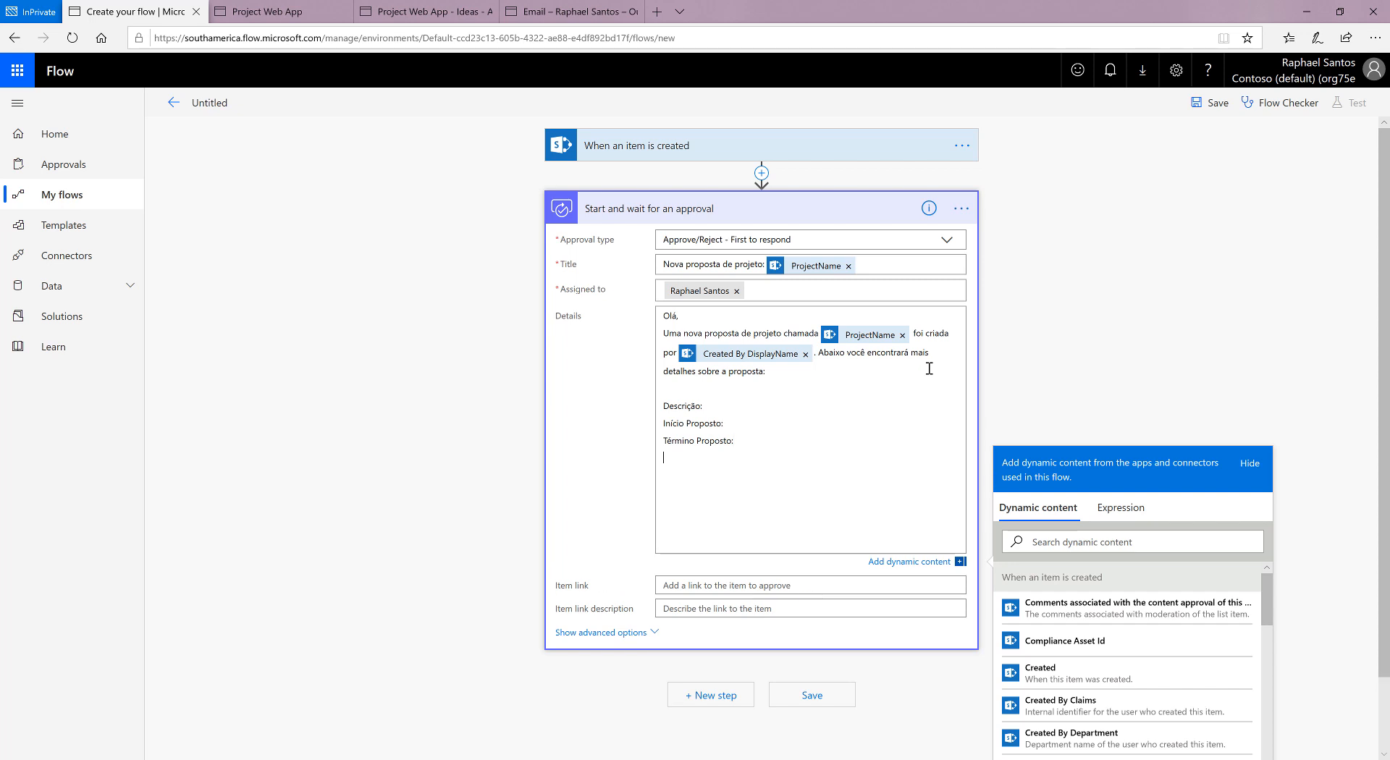
{"action": "type", "text": "Patrocionador:"}
Step: Insert the ProjectDescription dynamic content after the "Descrição:" label
{"action": "scroll", "coordinate": [1174, 655], "scroll_direction": "down", "scroll_amount": 2}
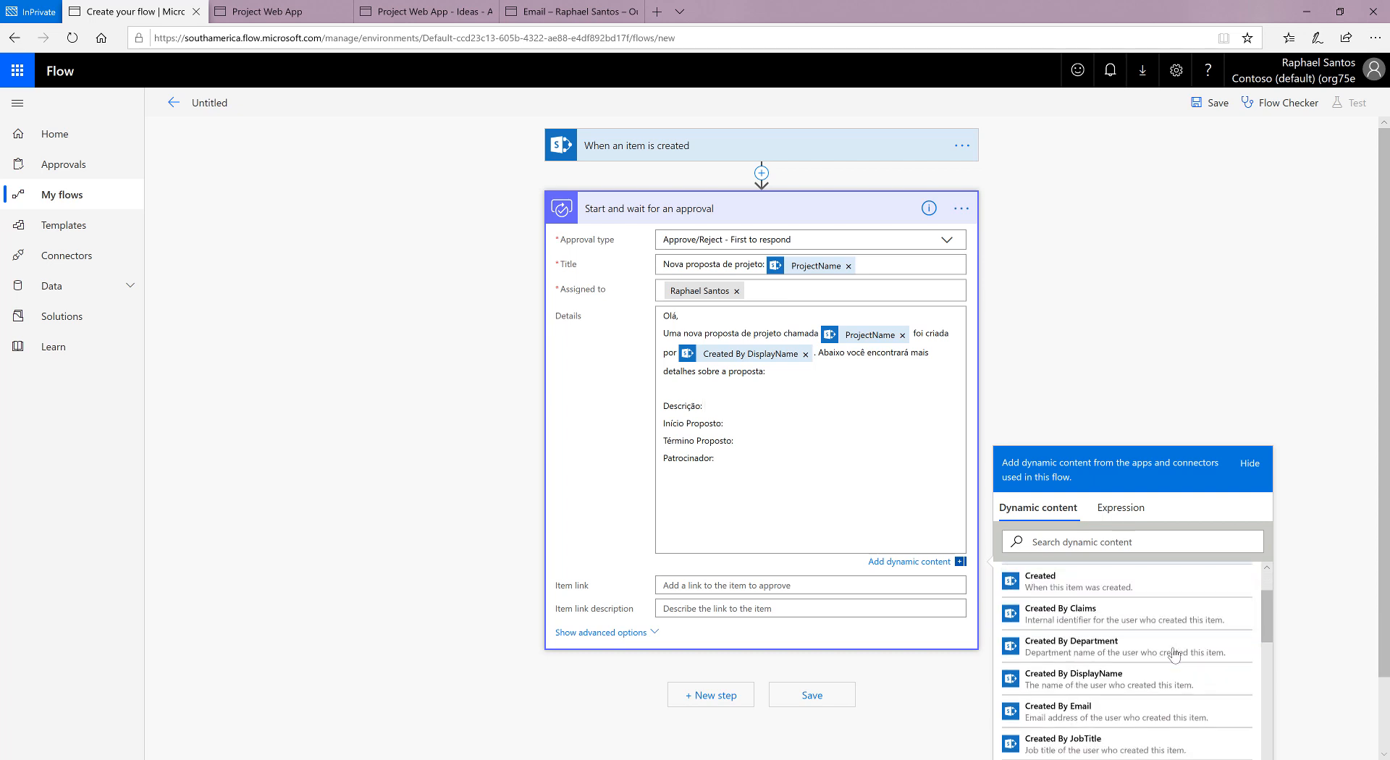
{"action": "scroll", "coordinate": [1174, 655], "scroll_direction": "down", "scroll_amount": 5}
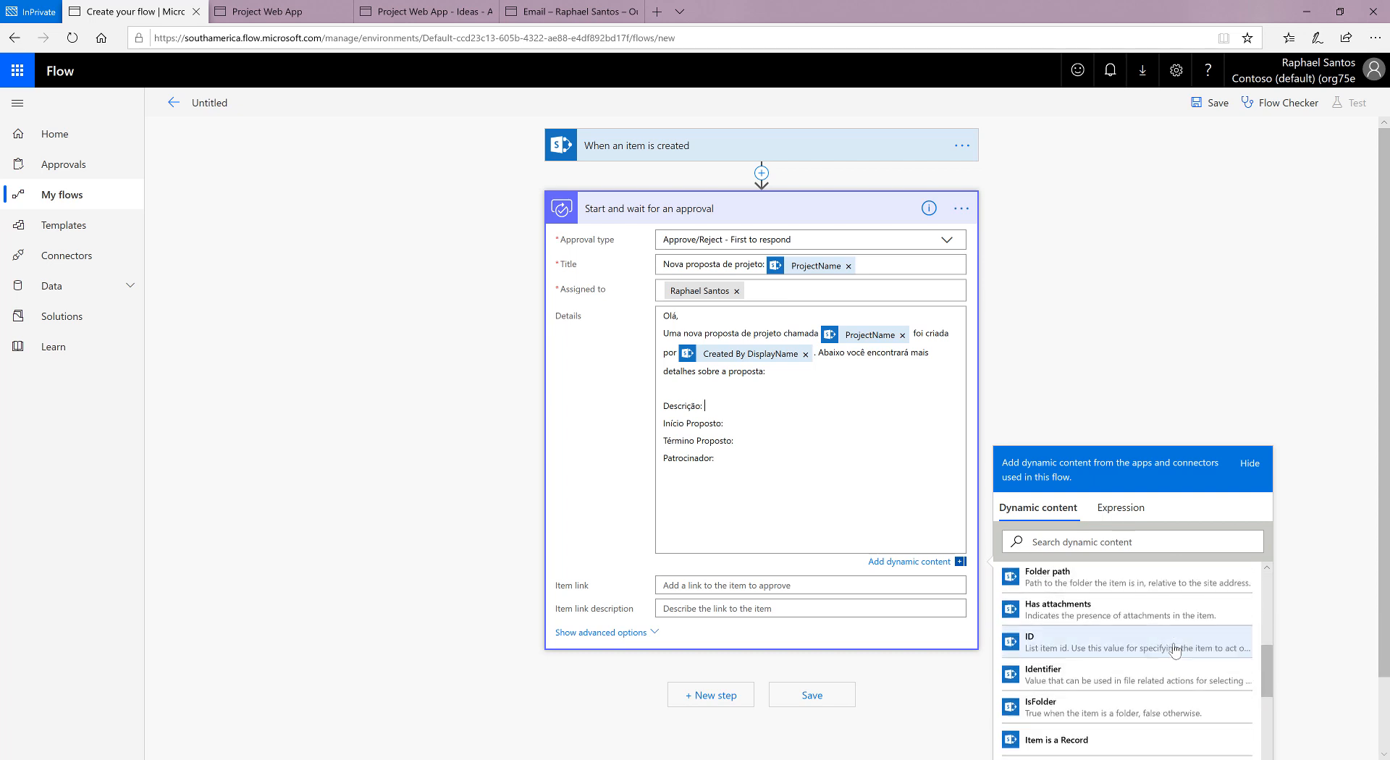
{"action": "scroll", "coordinate": [1174, 649], "scroll_direction": "up", "scroll_amount": 5}
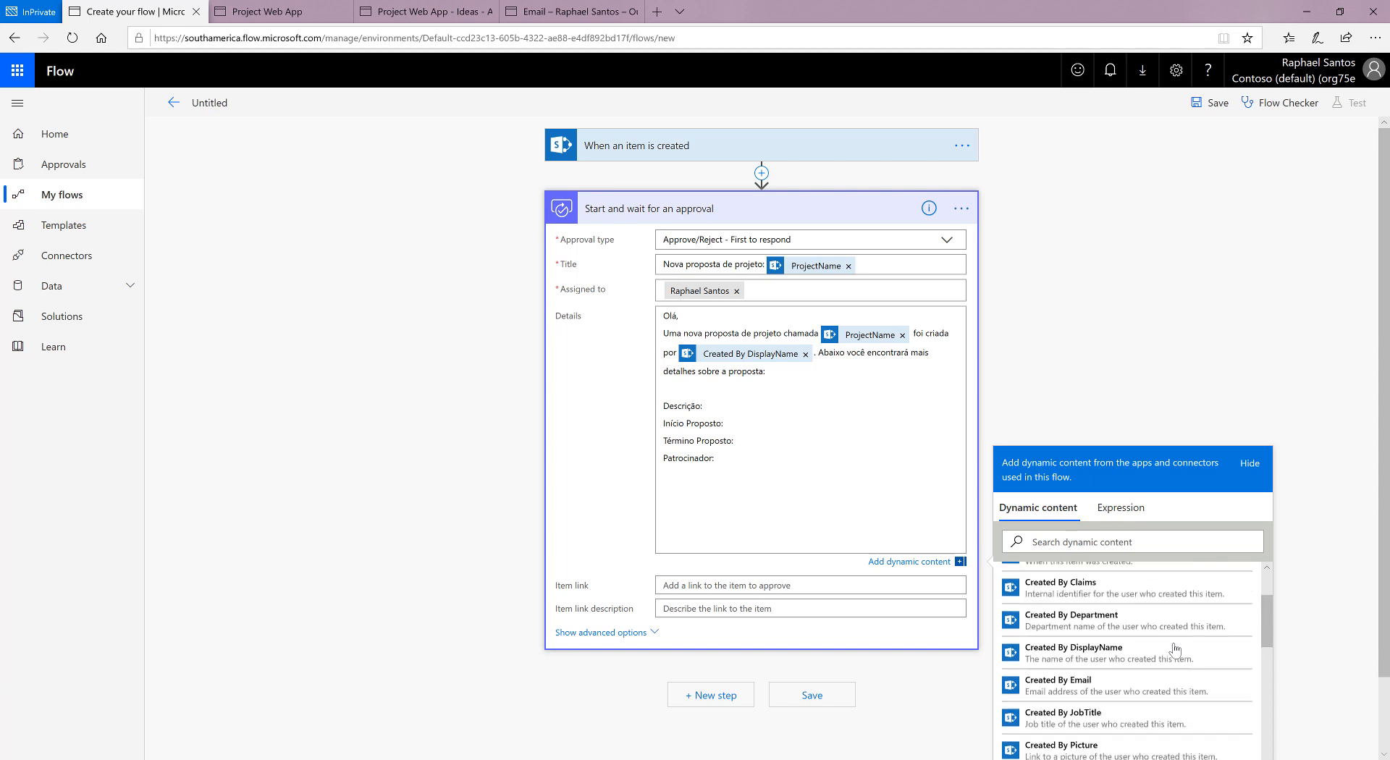
{"action": "scroll", "coordinate": [1174, 649], "scroll_direction": "up", "scroll_amount": 3}
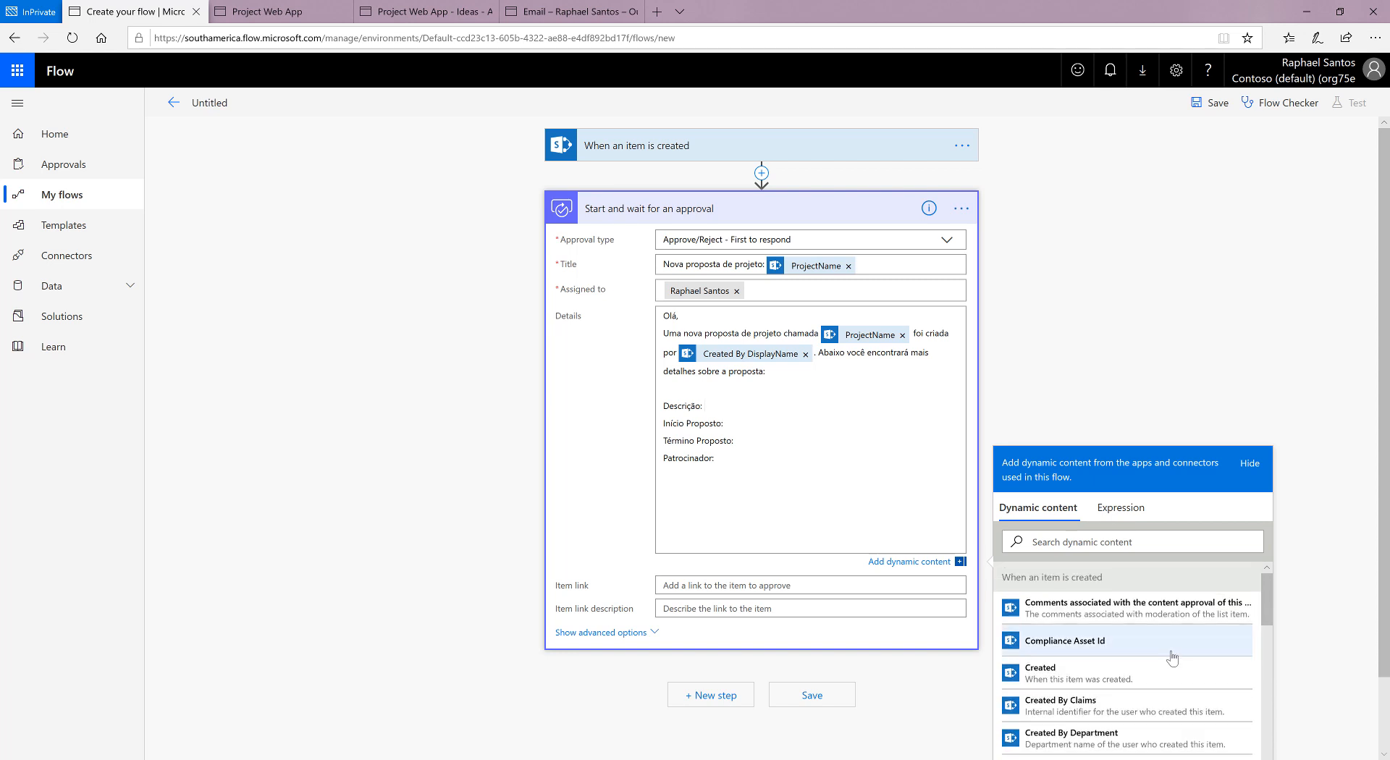
{"action": "scroll", "coordinate": [1172, 656], "scroll_direction": "down", "scroll_amount": 4}
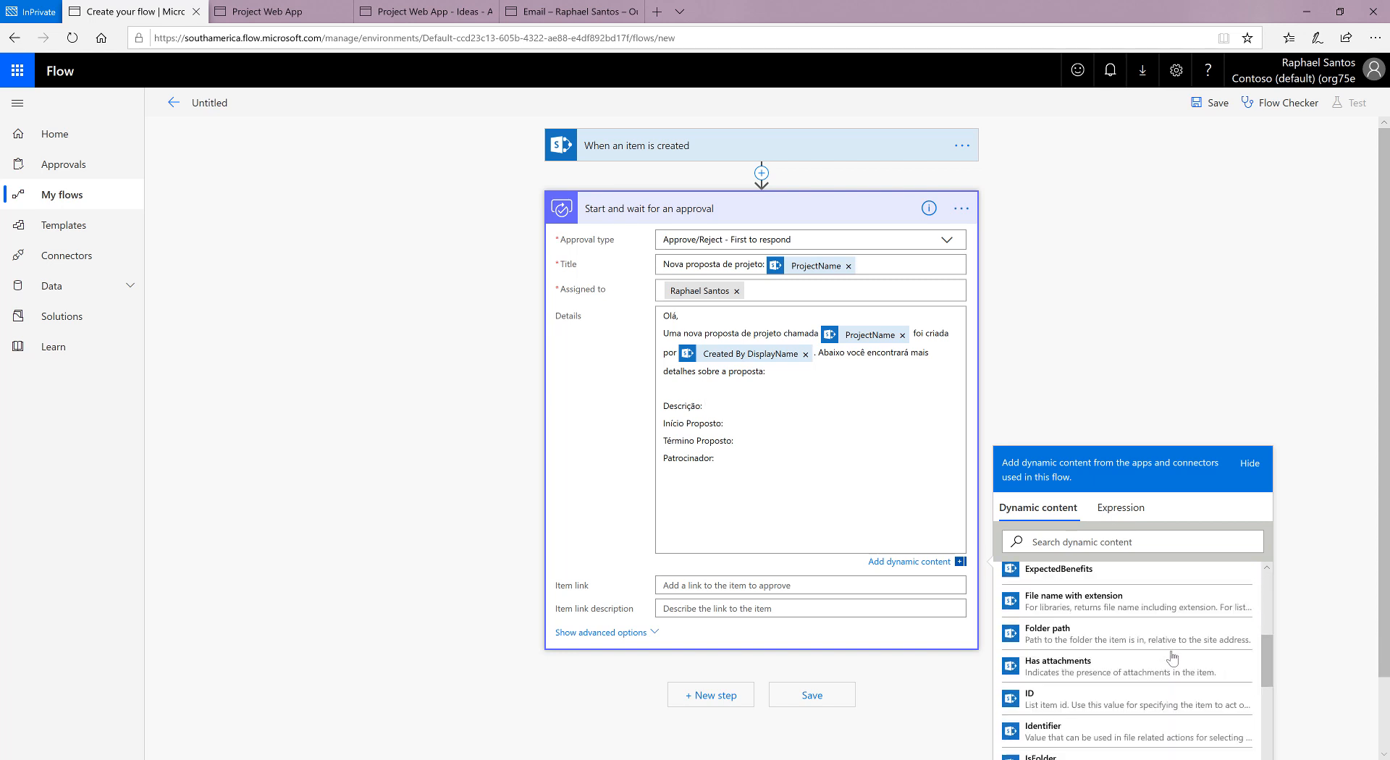
{"action": "scroll", "coordinate": [1172, 656], "scroll_direction": "down", "scroll_amount": 5}
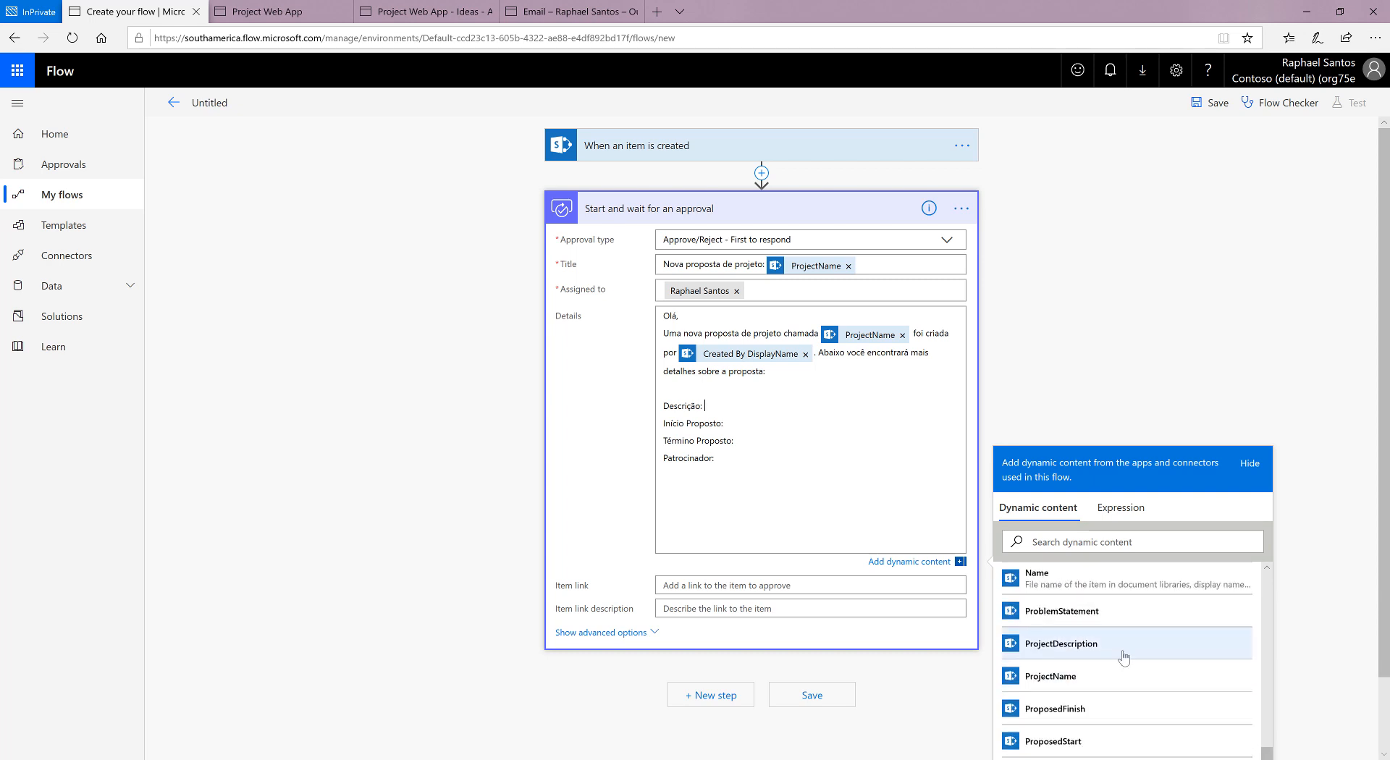
{"action": "left_click", "coordinate": [1084, 651]}
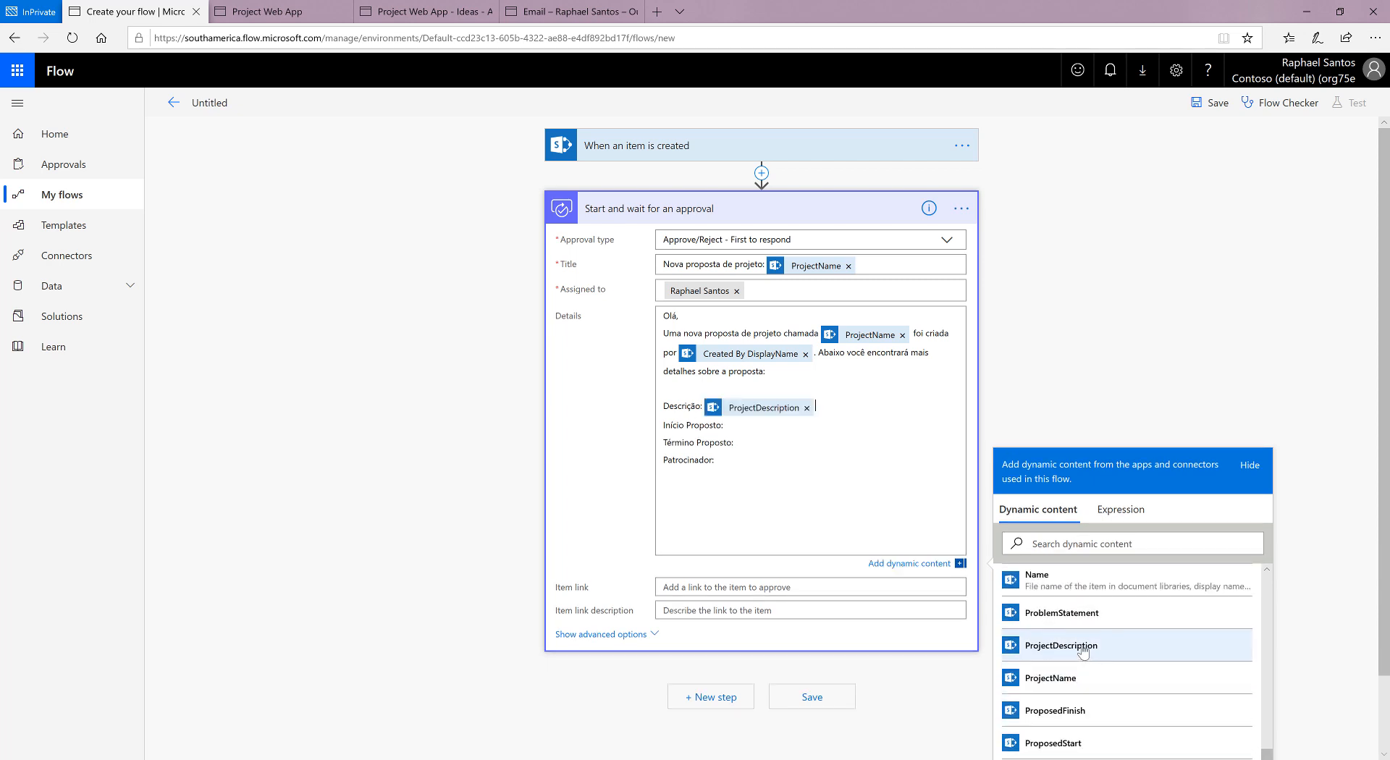
Step: Insert the ProposedStart dynamic content after the "Início Proposto:" label
{"action": "left_click", "coordinate": [757, 425]}
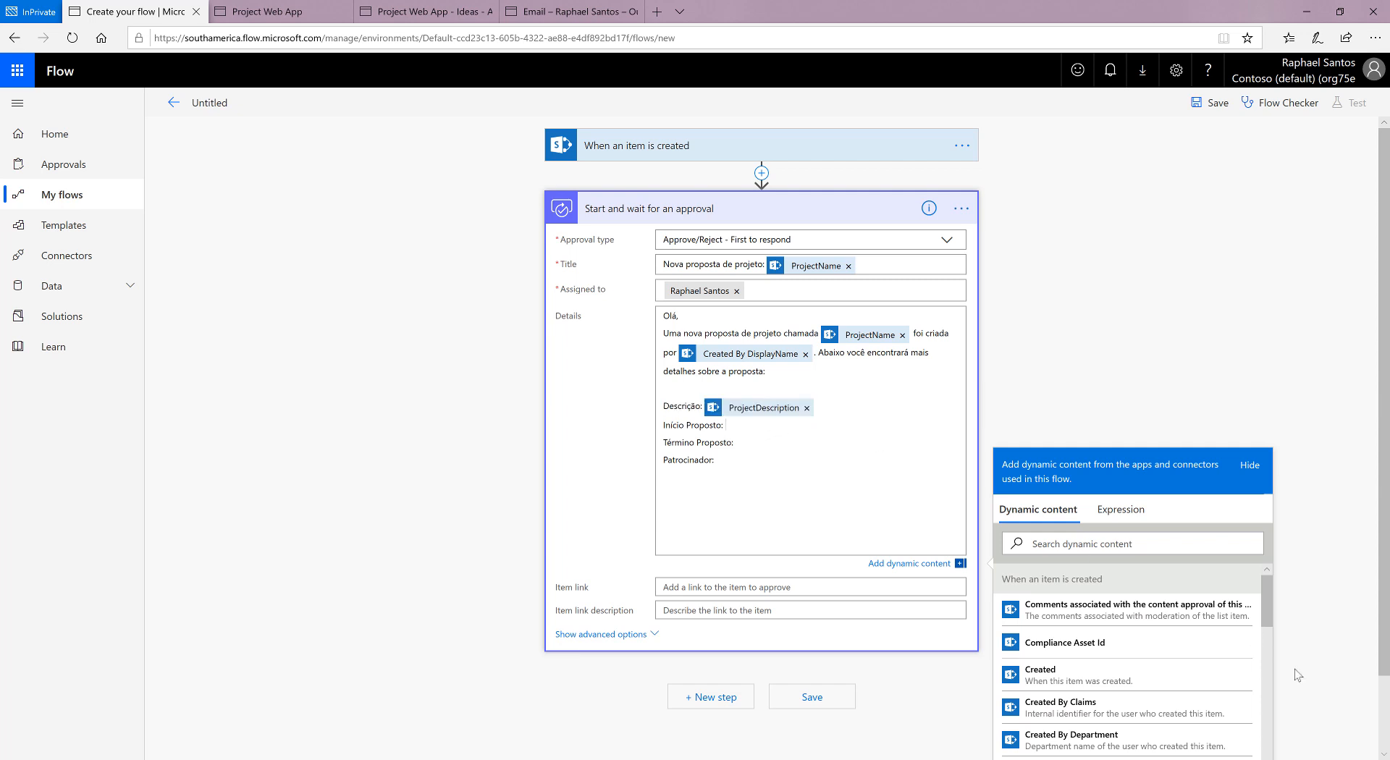
{"action": "scroll", "coordinate": [1110, 648], "scroll_direction": "down", "scroll_amount": 4}
{"action": "scroll", "coordinate": [1347, 626], "scroll_direction": "down", "scroll_amount": 1}
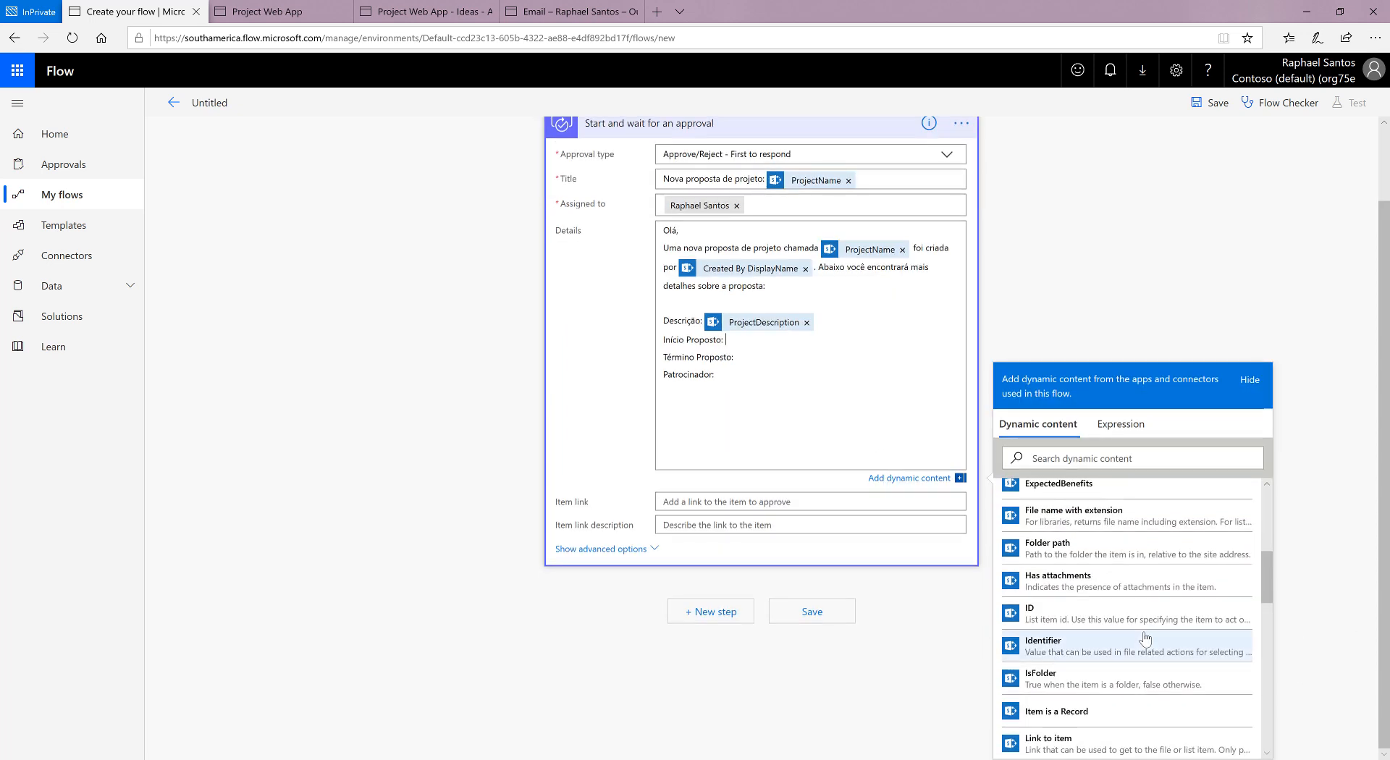
{"action": "scroll", "coordinate": [1129, 641], "scroll_direction": "down", "scroll_amount": 5}
{"action": "scroll", "coordinate": [1144, 639], "scroll_direction": "down", "scroll_amount": 3}
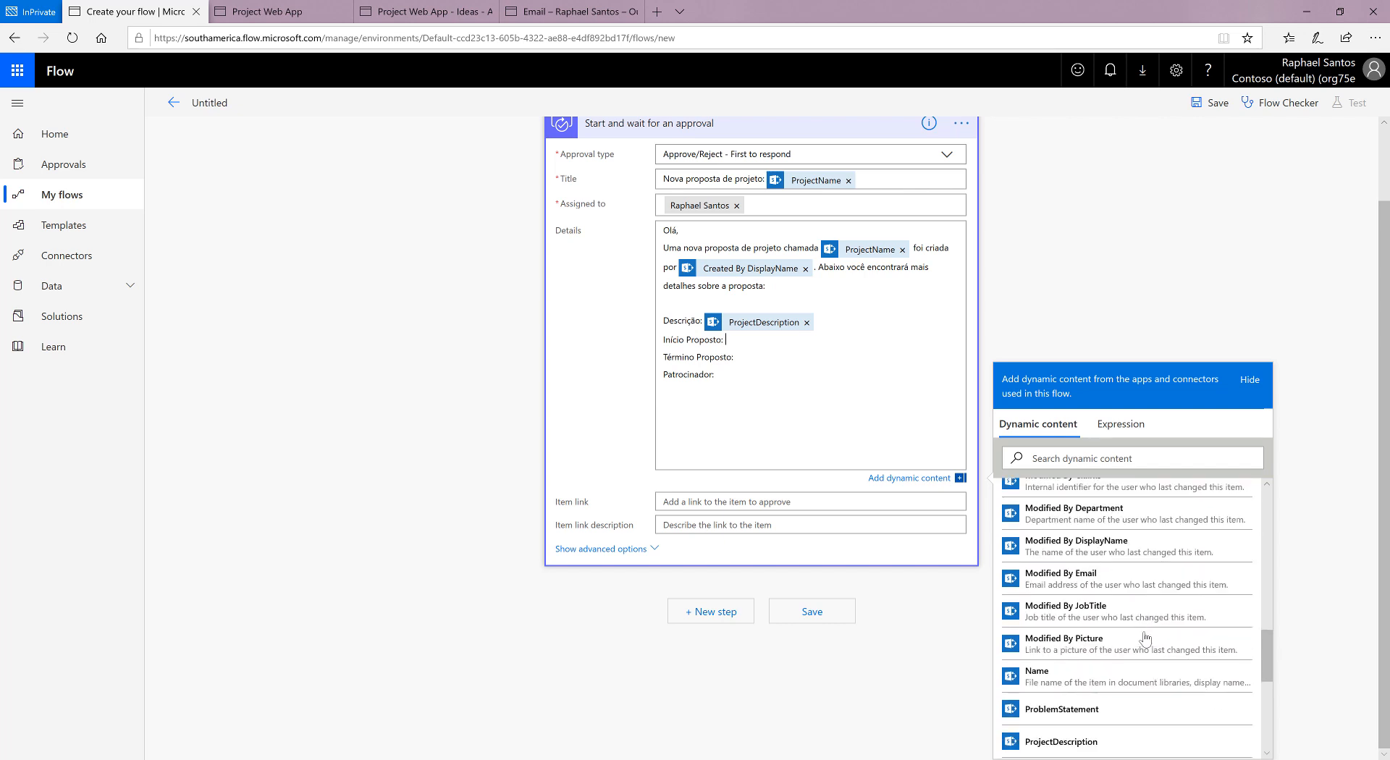
{"action": "scroll", "coordinate": [1145, 639], "scroll_direction": "down", "scroll_amount": 1}
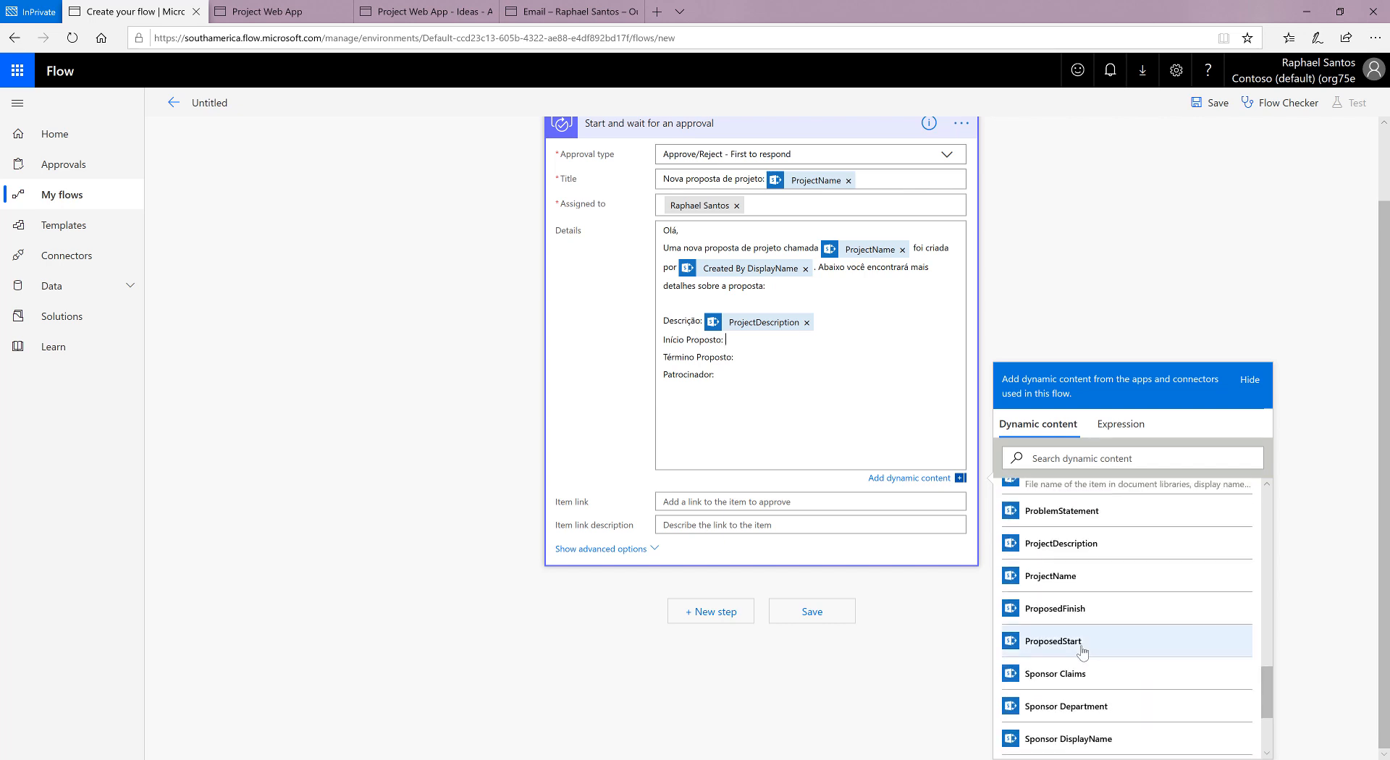
{"action": "left_click", "coordinate": [1081, 642]}
Step: Insert the ProposedFinish dynamic content after the "Término Proposto:" label
{"action": "left_click", "coordinate": [738, 441]}
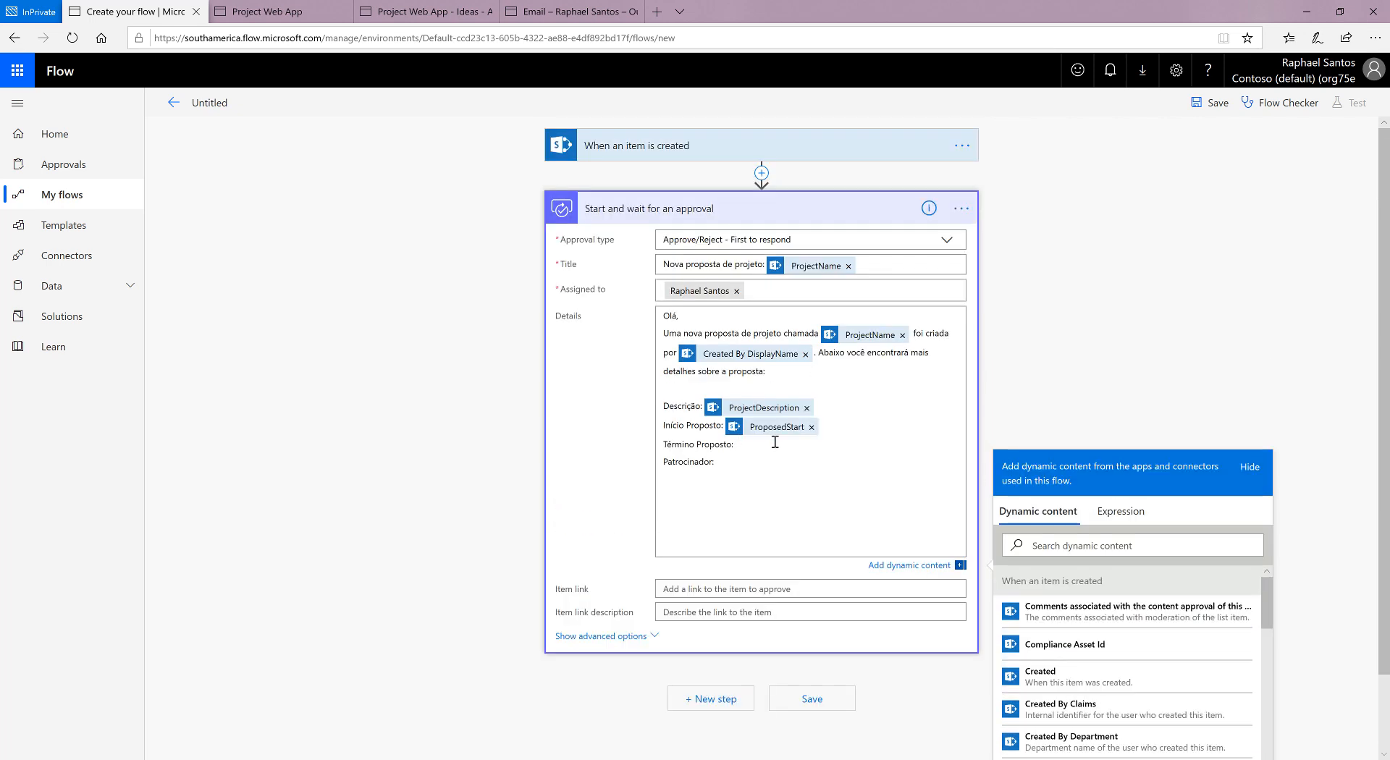
{"action": "scroll", "coordinate": [1192, 656], "scroll_direction": "down", "scroll_amount": 5}
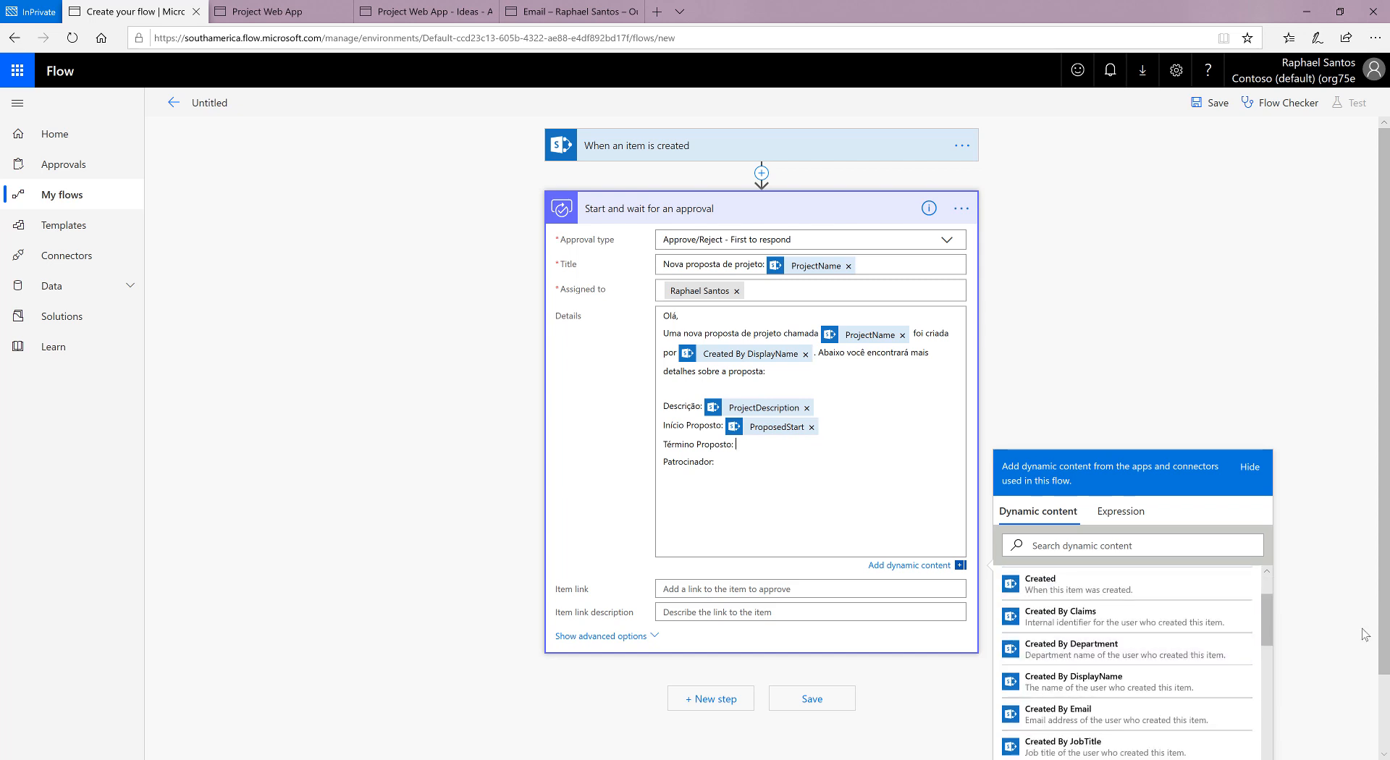
{"action": "scroll", "coordinate": [1194, 637], "scroll_direction": "down", "scroll_amount": 2}
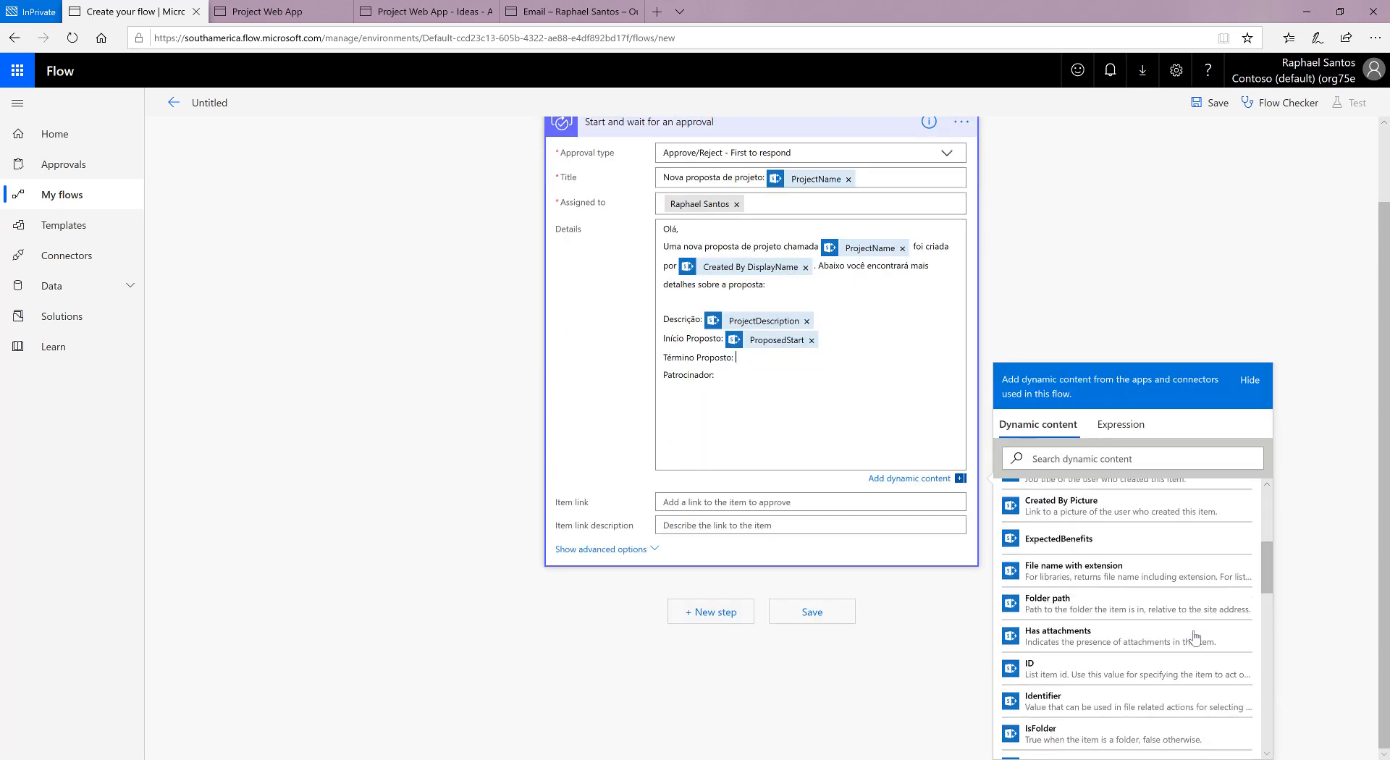
{"action": "scroll", "coordinate": [1194, 637], "scroll_direction": "down", "scroll_amount": 6}
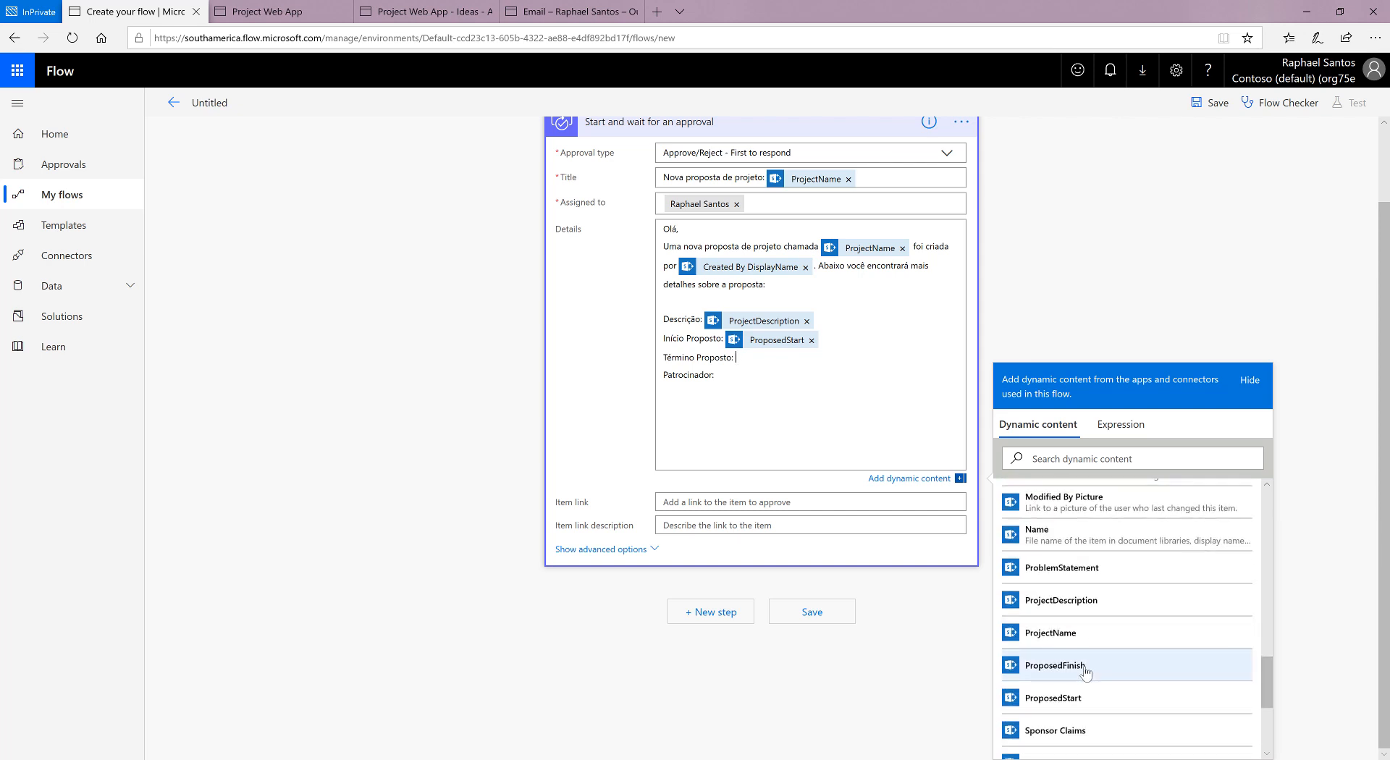
{"action": "left_click", "coordinate": [1085, 665]}
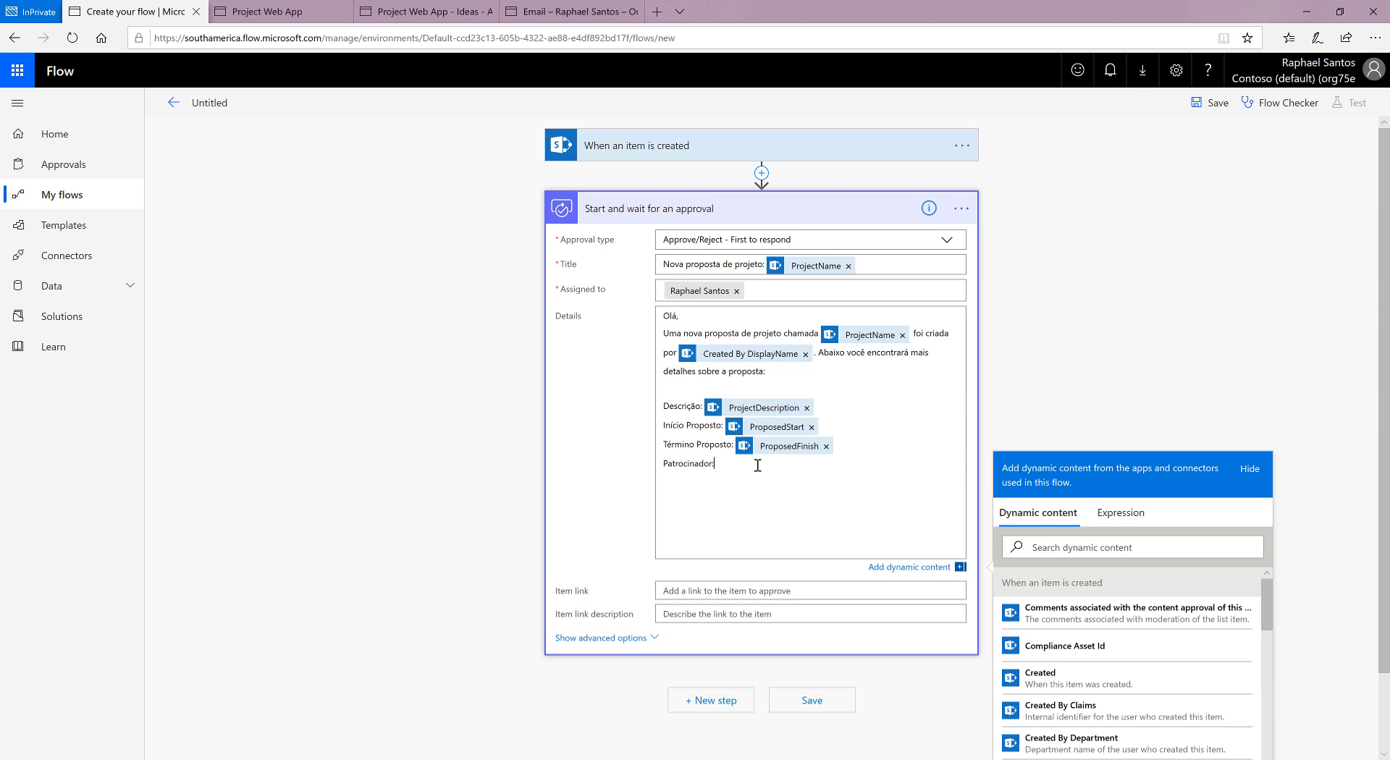
Step: Insert the Sponsor DisplayName dynamic content after the "Patrocinador:" label in the approval details
{"action": "scroll", "coordinate": [1151, 637], "scroll_direction": "down", "scroll_amount": 1}
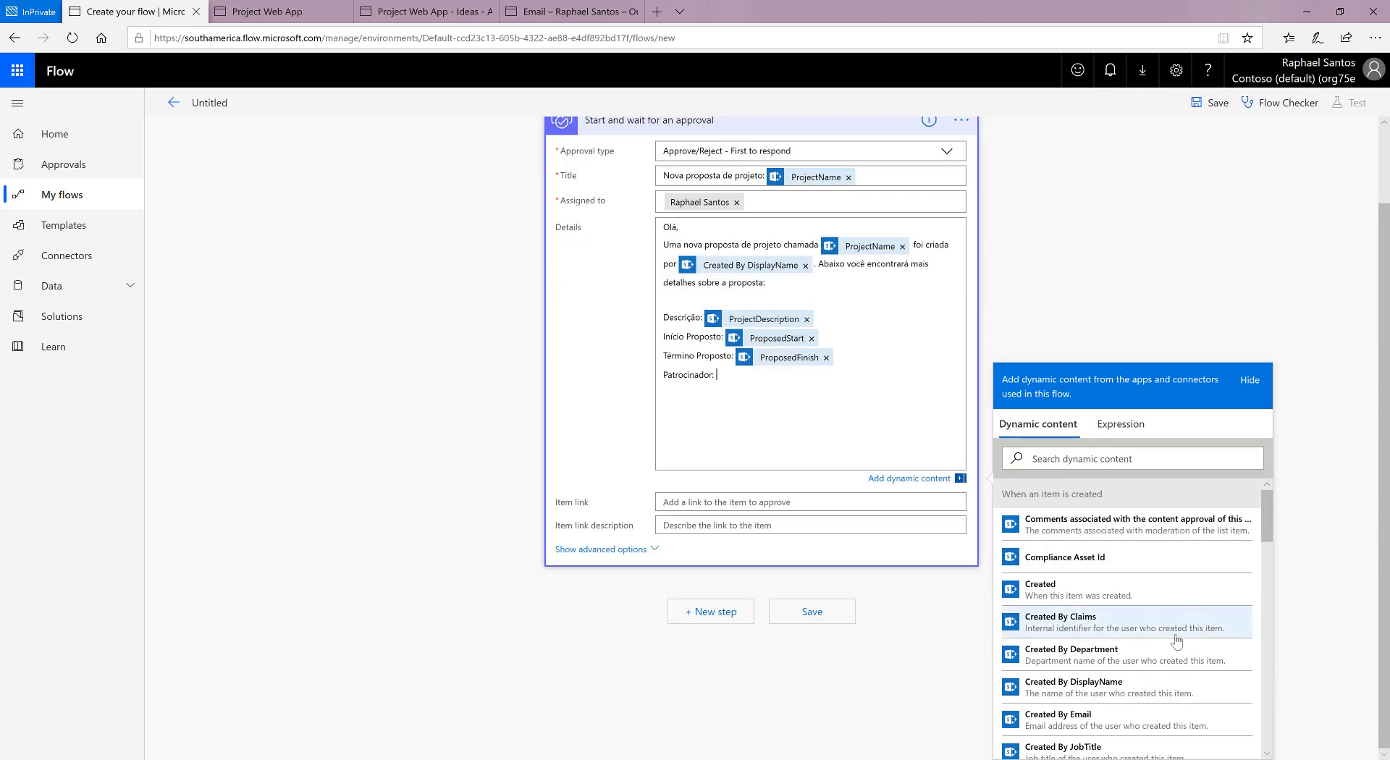
{"action": "scroll", "coordinate": [1176, 640], "scroll_direction": "down", "scroll_amount": 5}
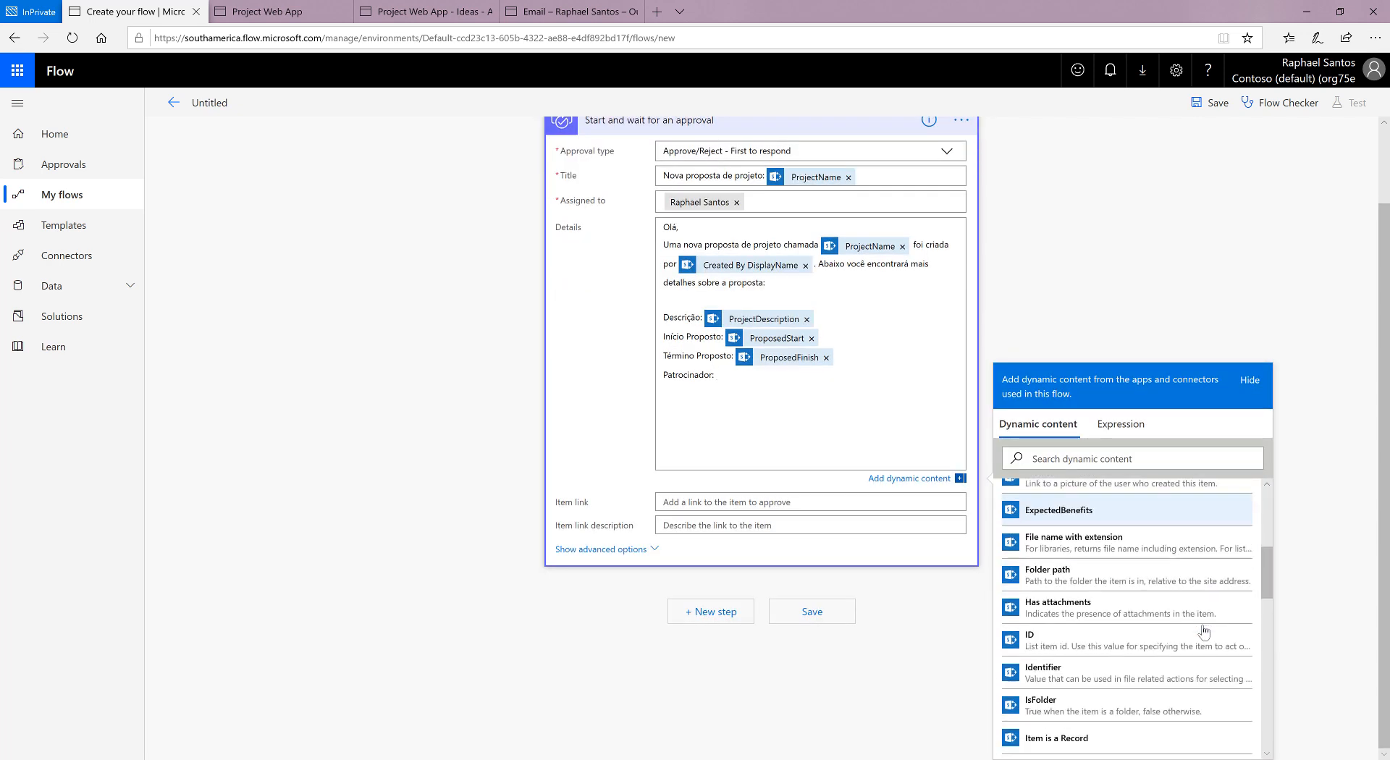
{"action": "scroll", "coordinate": [1204, 631], "scroll_direction": "down", "scroll_amount": 6}
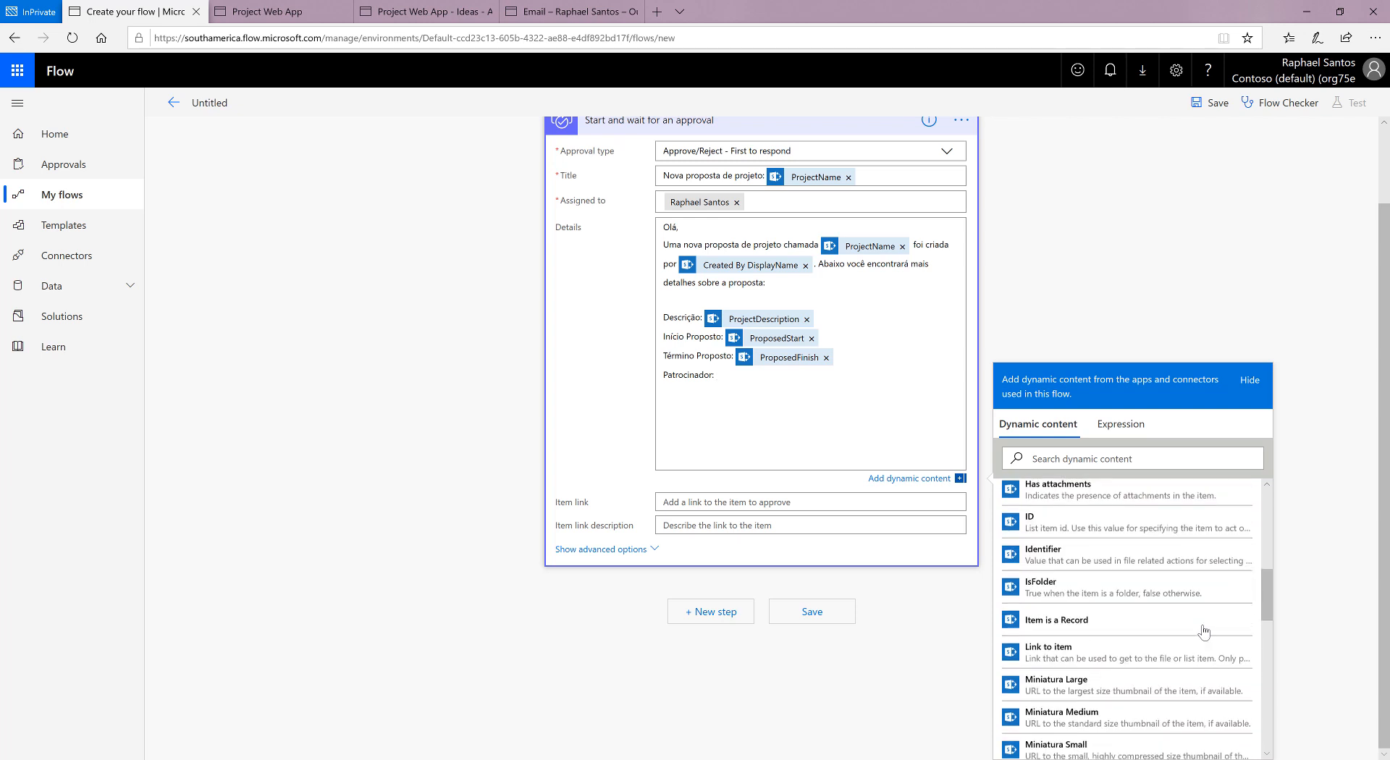
{"action": "scroll", "coordinate": [1204, 631], "scroll_direction": "down", "scroll_amount": 4}
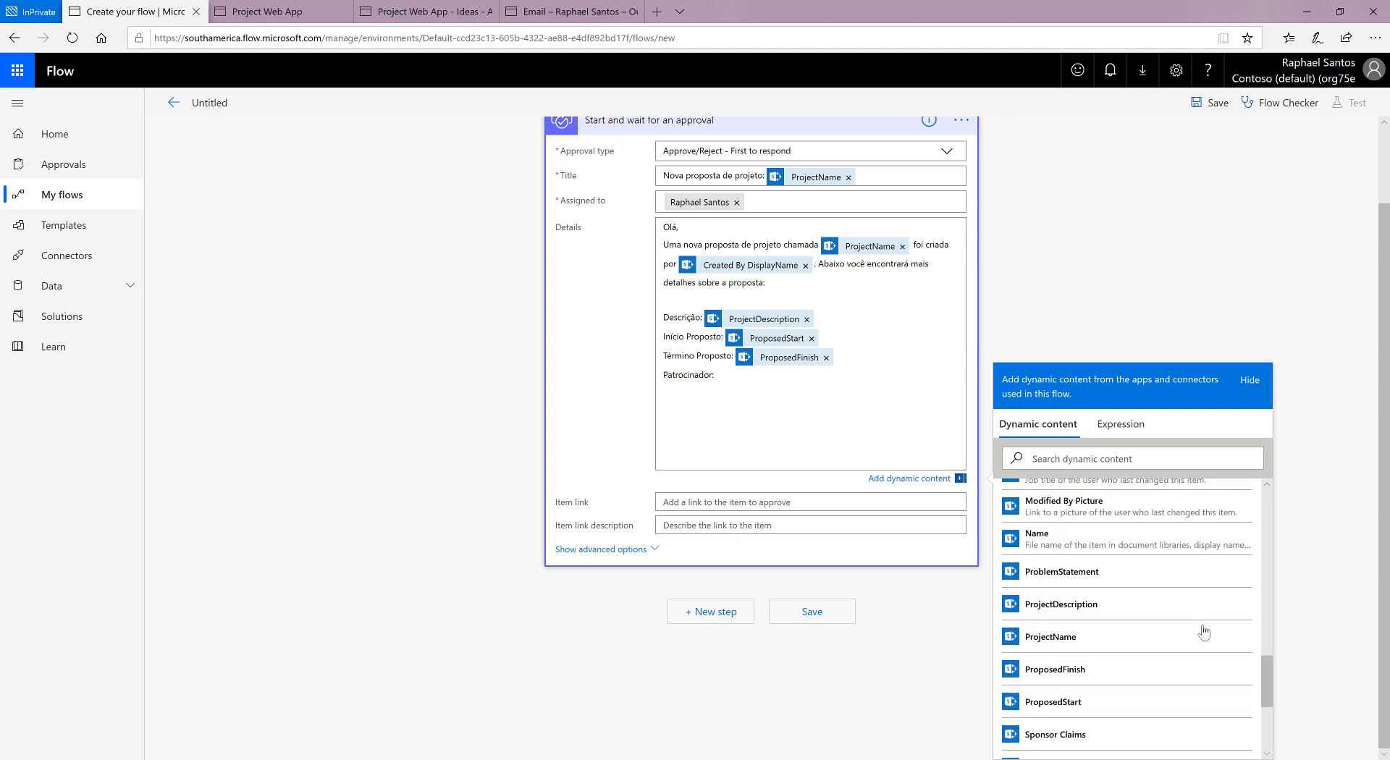
{"action": "scroll", "coordinate": [1203, 631], "scroll_direction": "down", "scroll_amount": 1}
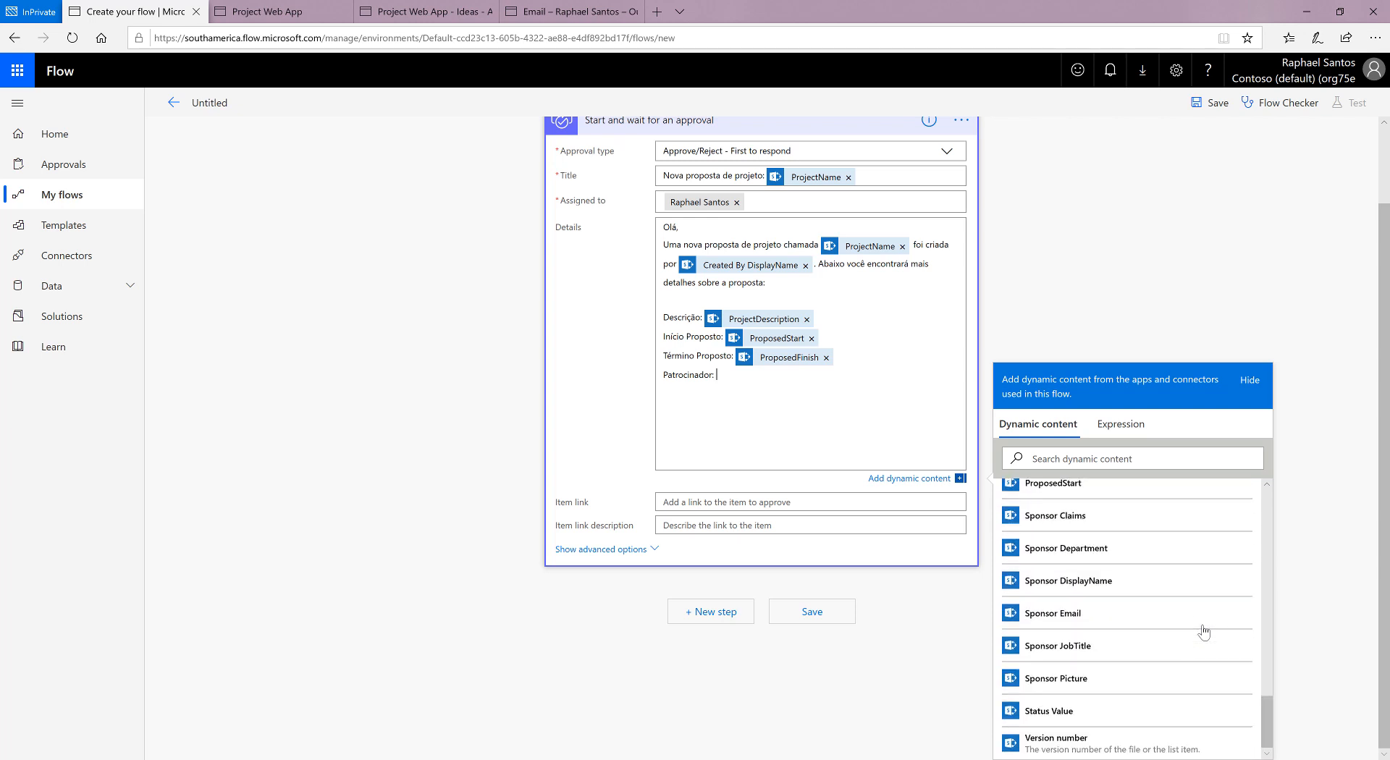
{"action": "left_click", "coordinate": [1074, 581]}
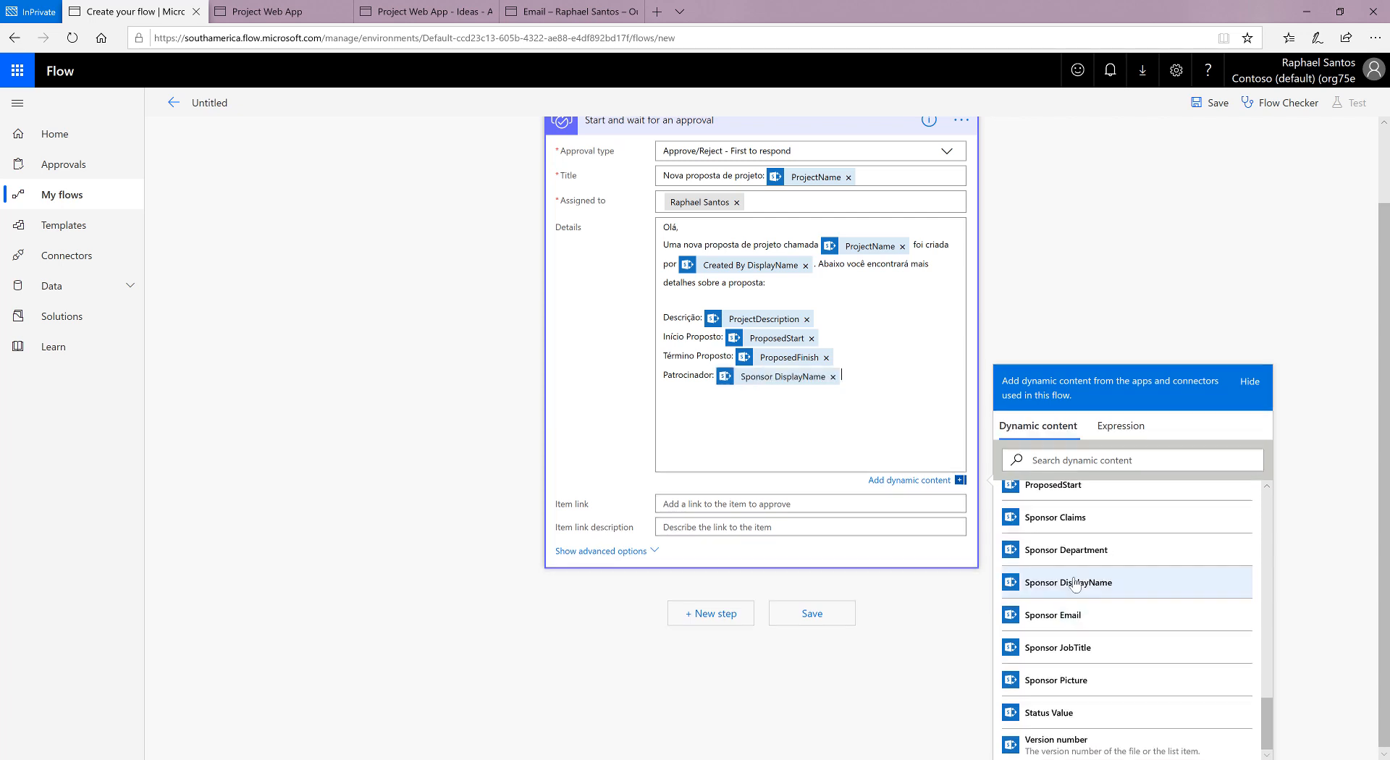
Step: Add the closing sentence "Favor revisar e aprovar ou rejeitar a proposta." below the proposal fields, separated by a blank line
{"action": "left_click", "coordinate": [841, 412]}
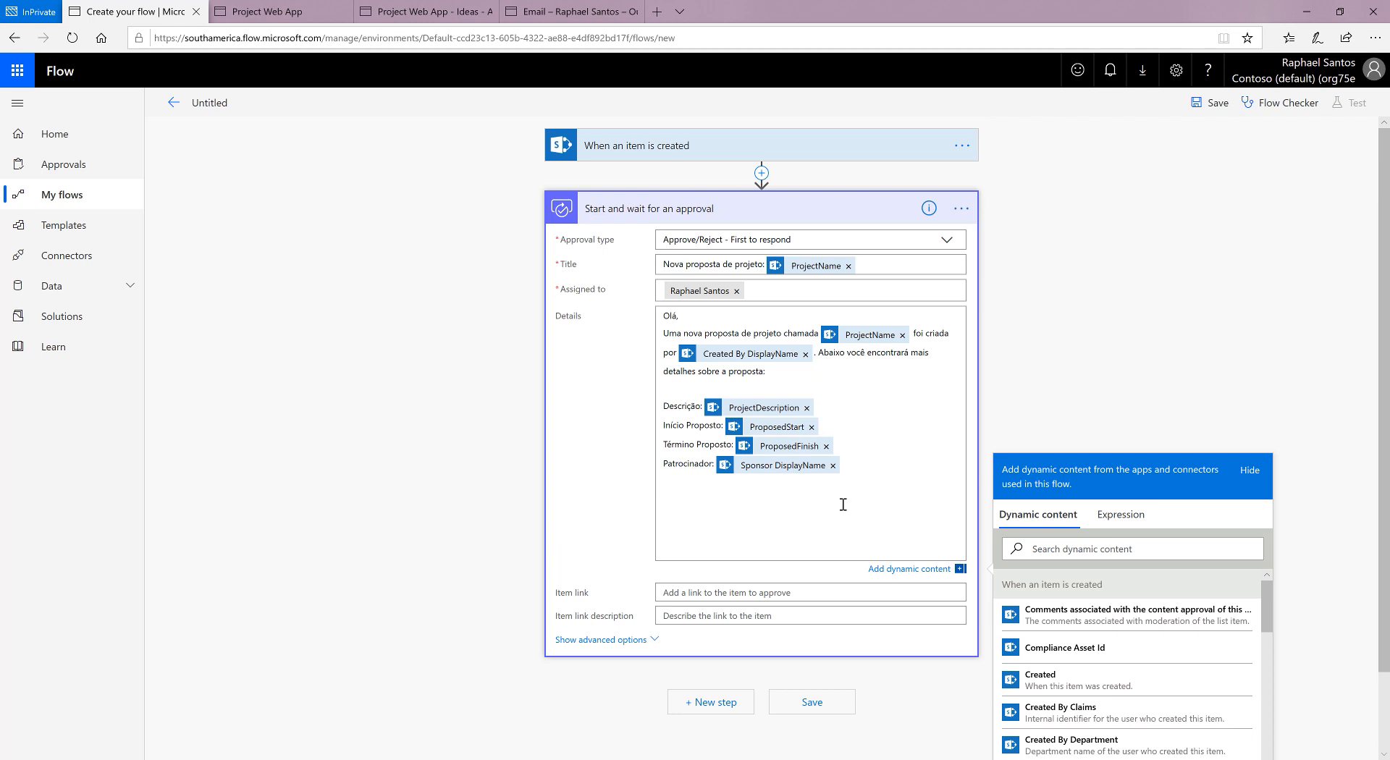
{"action": "key", "text": "Return"}
{"action": "type", "text": "Favor "}
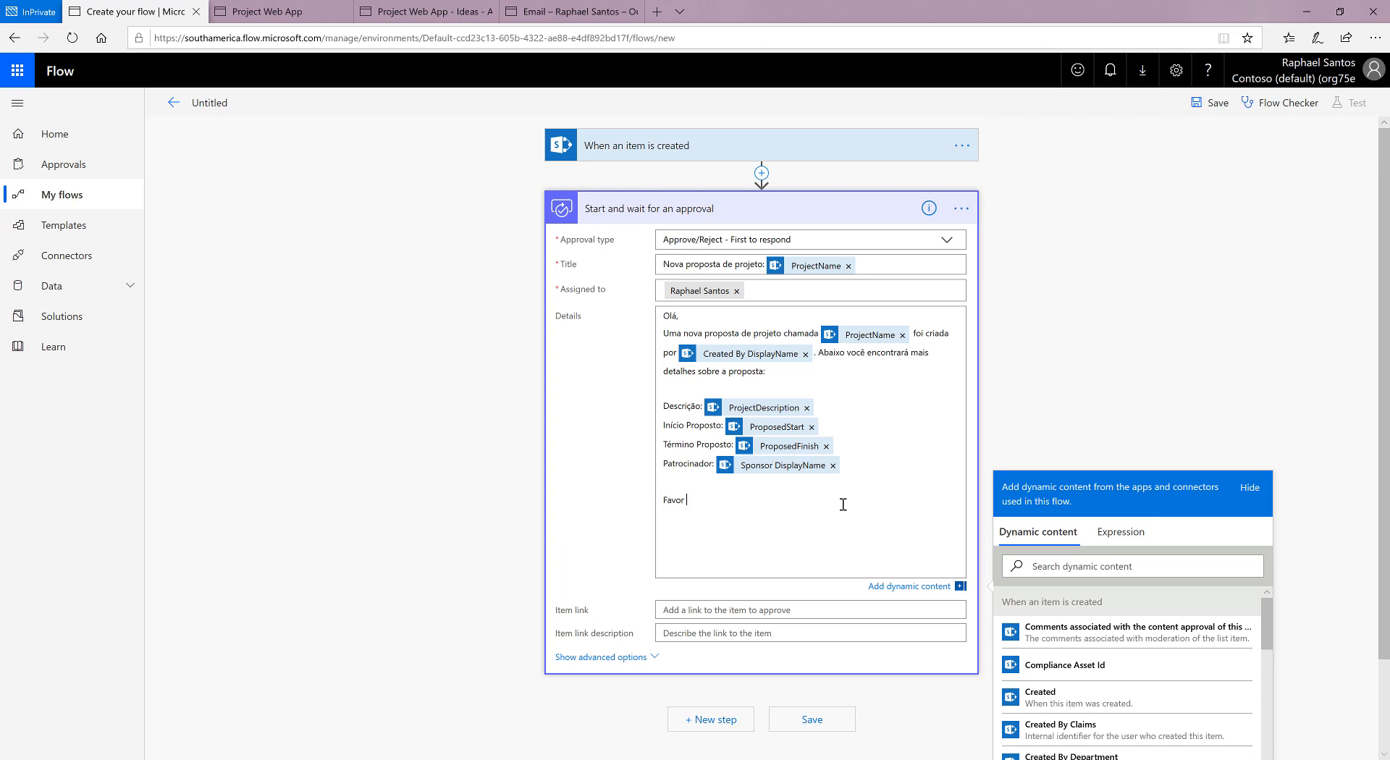
{"action": "type", "text": "revisar e aprovar ou rejeitar a proposta."}
Step: Sign the approval details with "Microsoft Flow" after a blank line
{"action": "key", "text": "Return"}
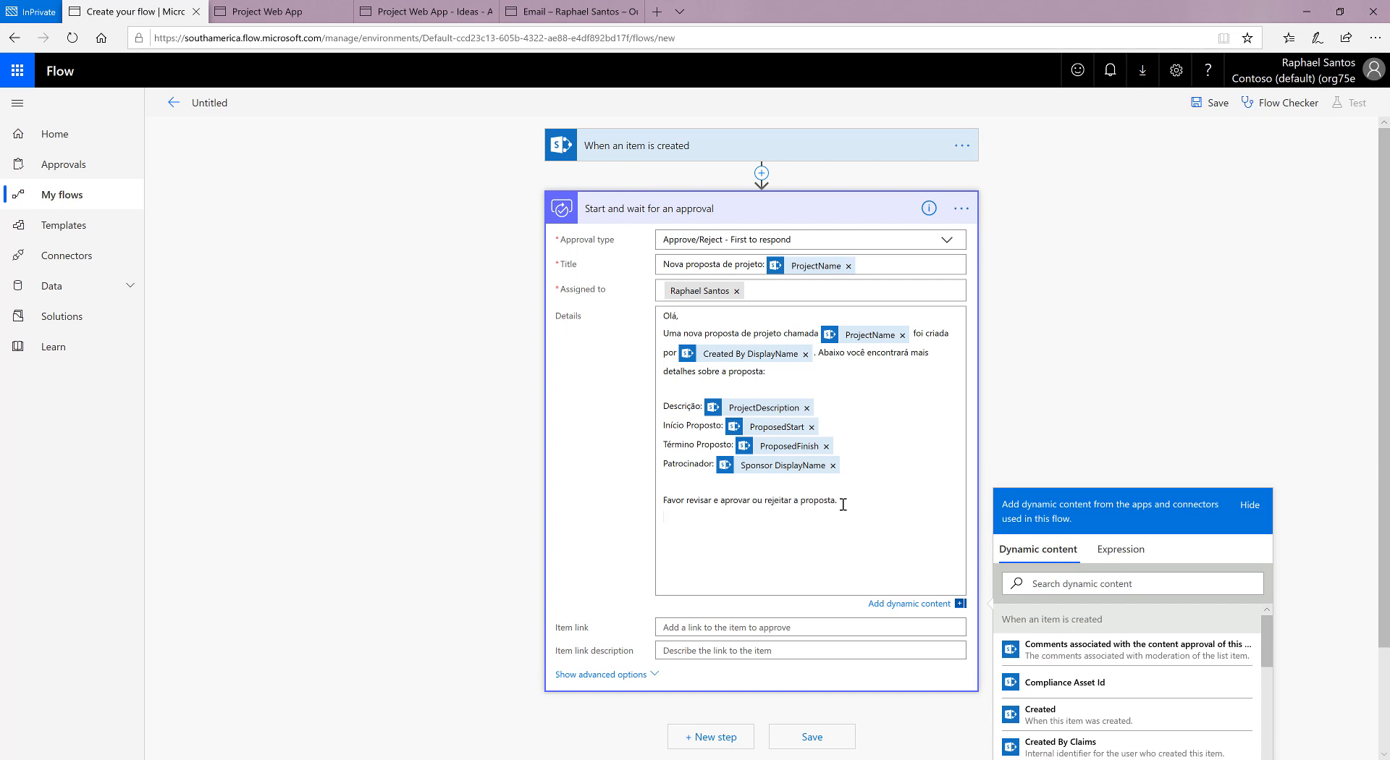
{"action": "key", "text": "Return"}
{"action": "type", "text": "Microsoft Fl"}
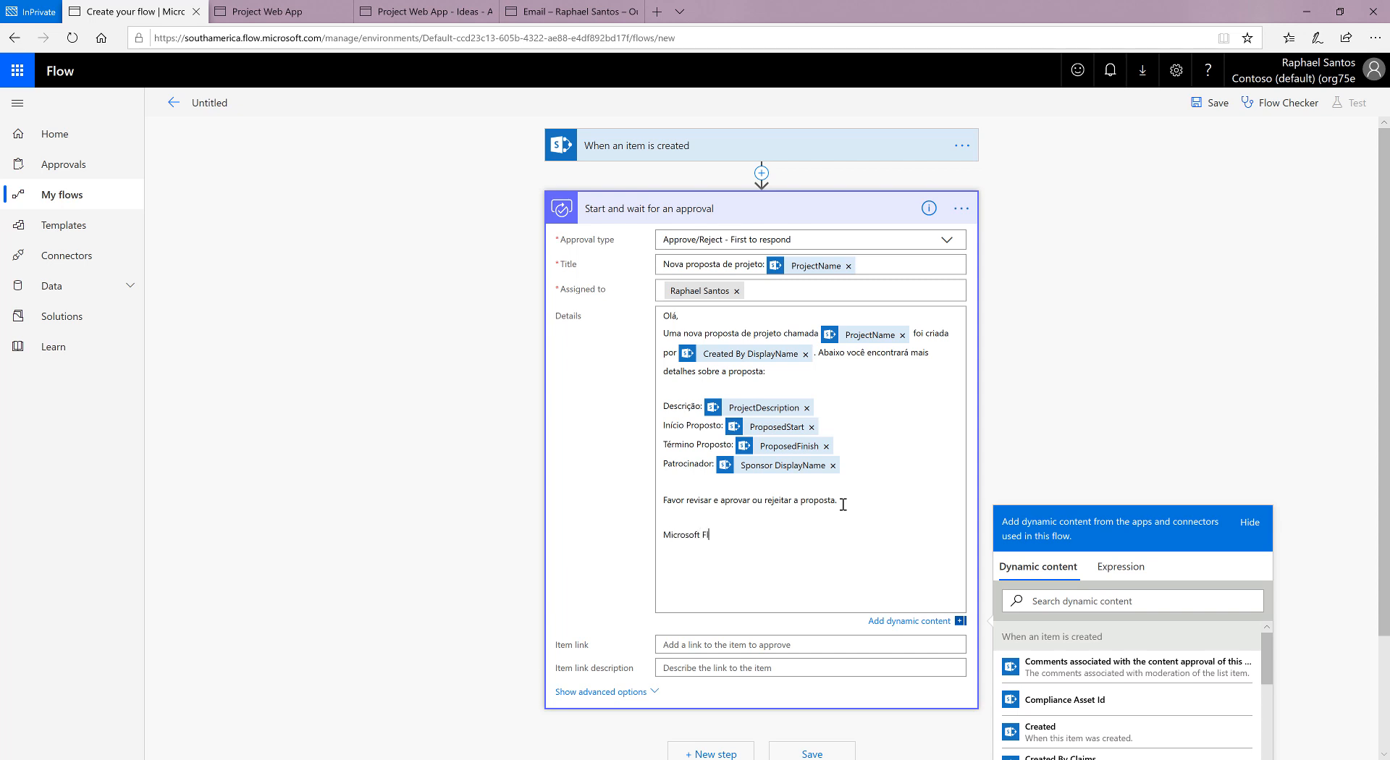
{"action": "type", "text": "ow"}
Step: Review the item-created trigger's settings, and collapse both the approval action and the trigger
{"action": "left_click", "coordinate": [746, 148]}
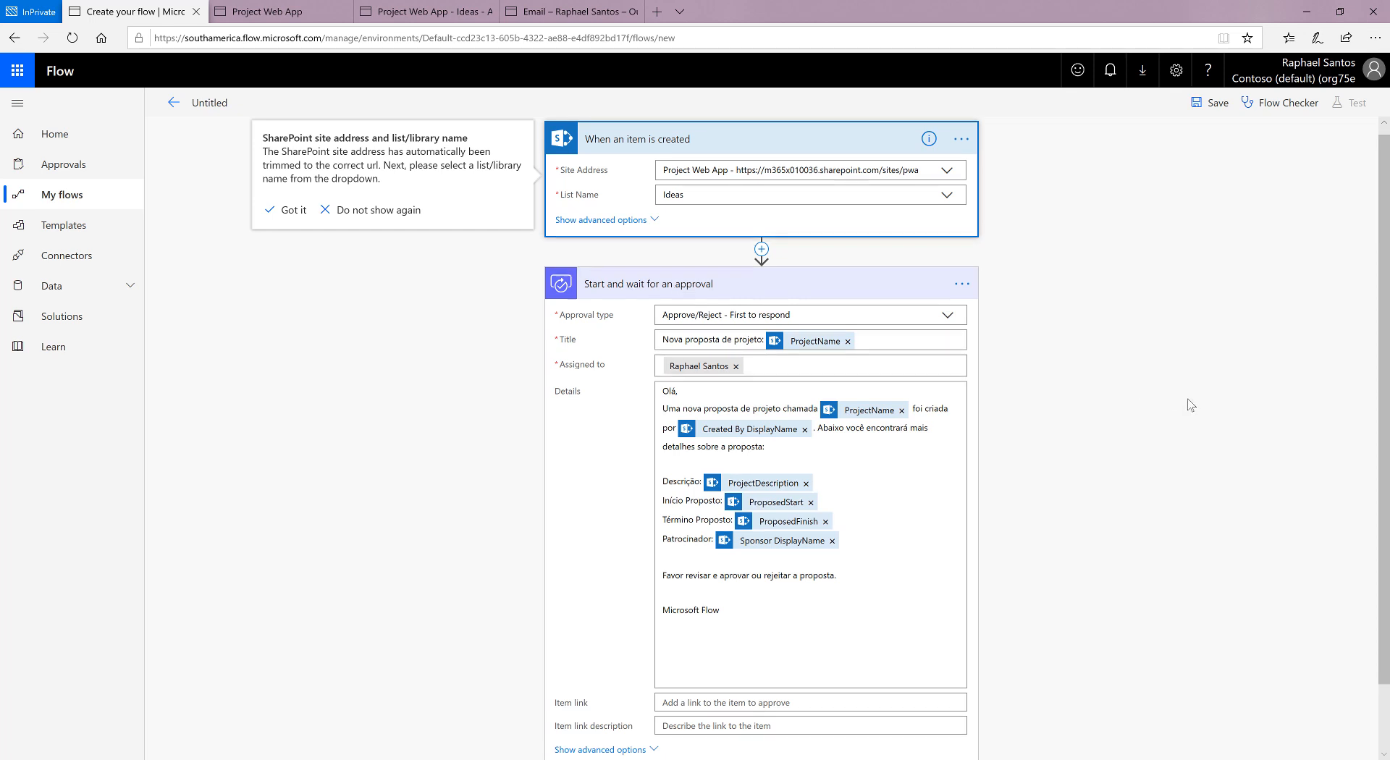
{"action": "scroll", "coordinate": [669, 260], "scroll_direction": "down", "scroll_amount": 1}
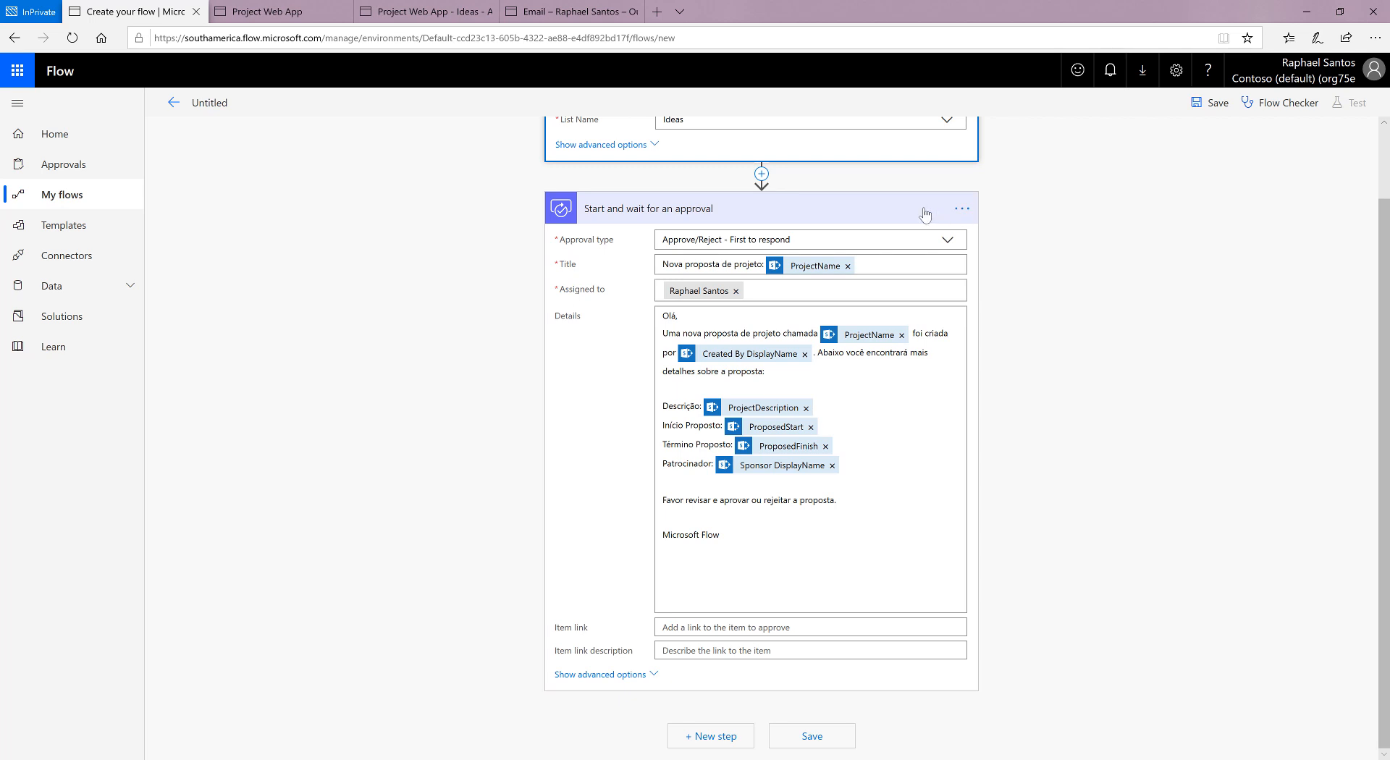
{"action": "left_click", "coordinate": [862, 217]}
{"action": "left_click", "coordinate": [775, 152]}
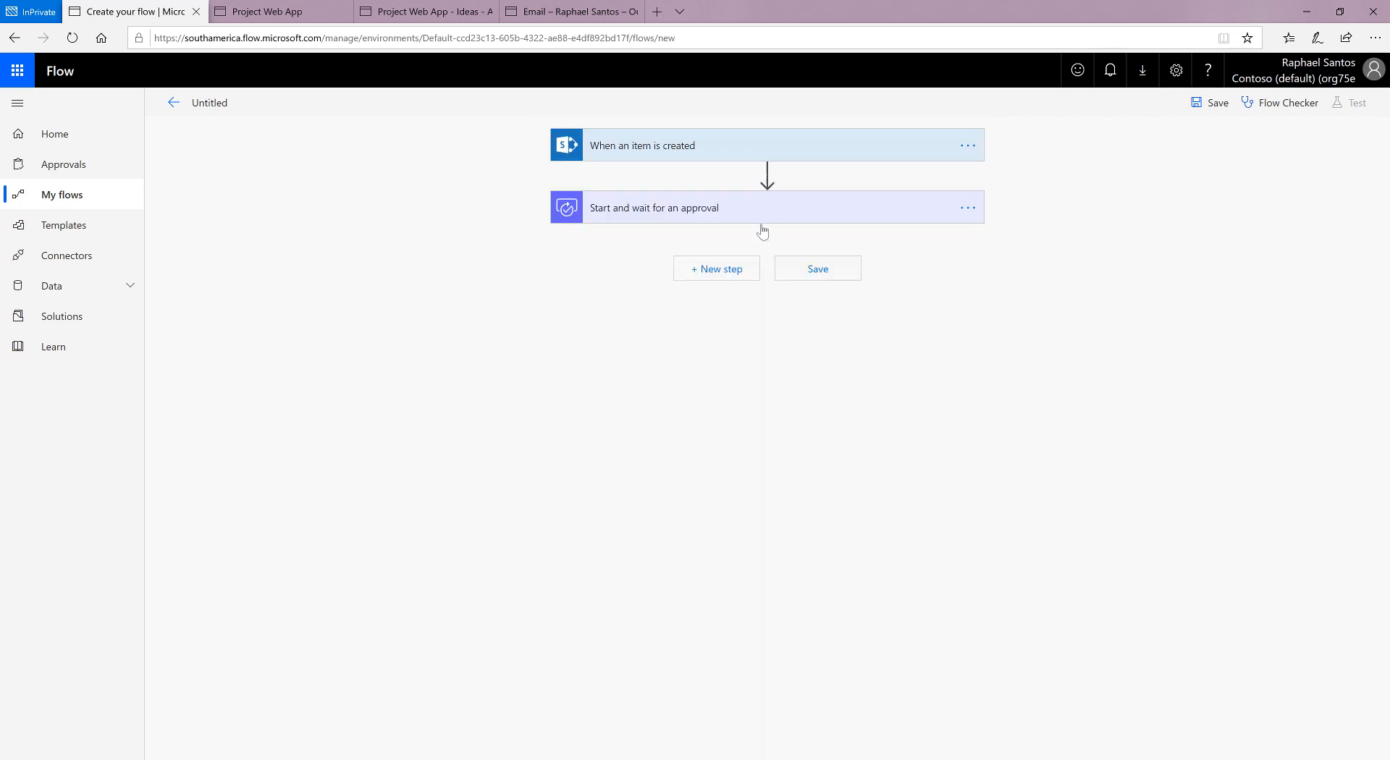
Step: Add an Apply to each action after the approval and use the approval's Responses as its input
{"action": "left_click", "coordinate": [742, 271]}
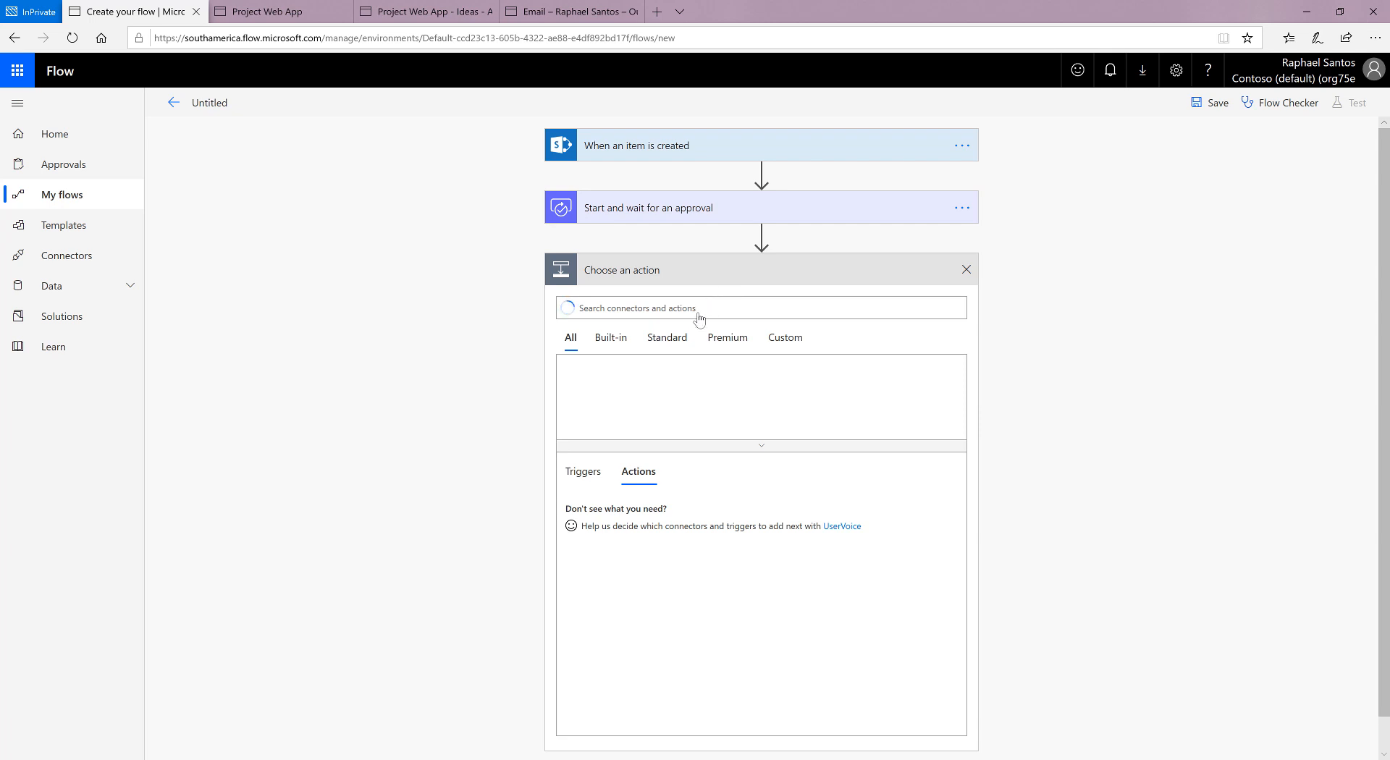
{"action": "type", "text": "a"}
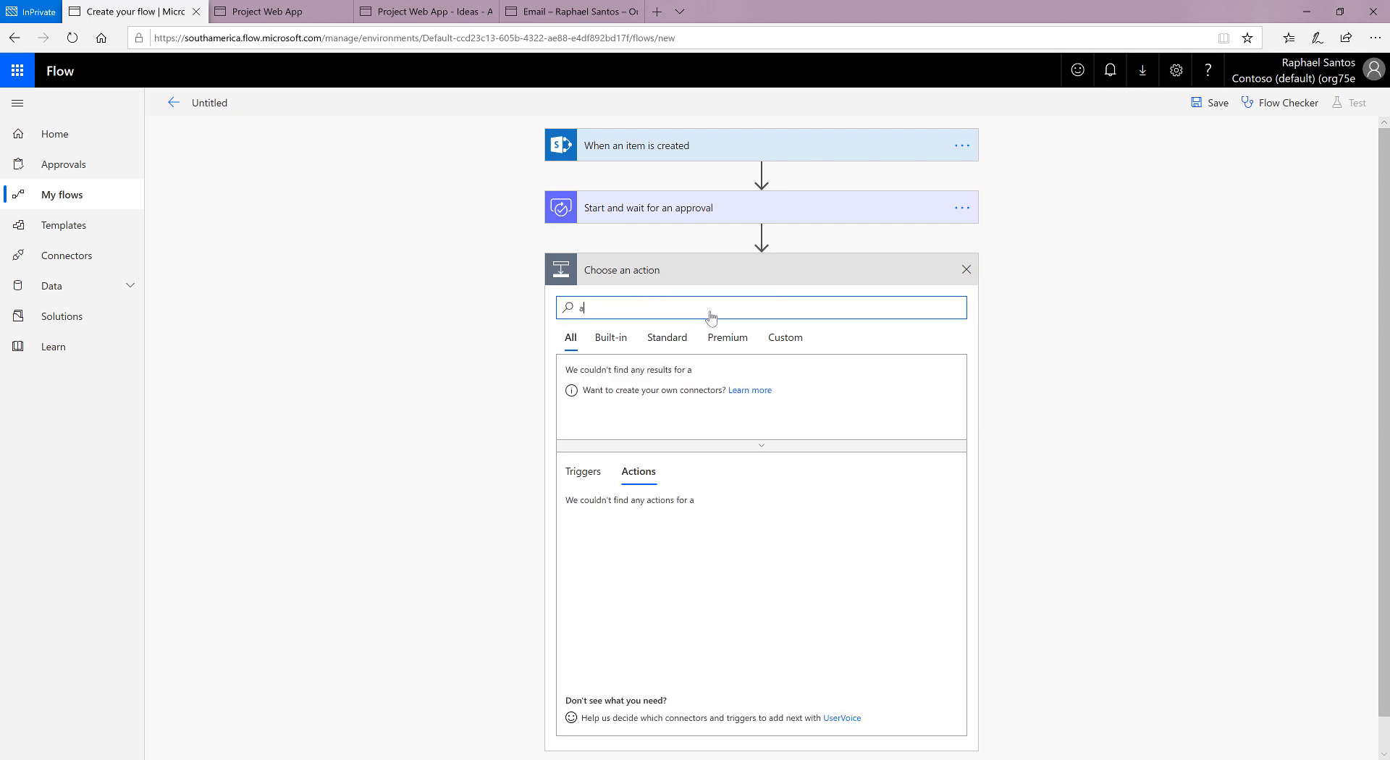
{"action": "type", "text": "ppl"}
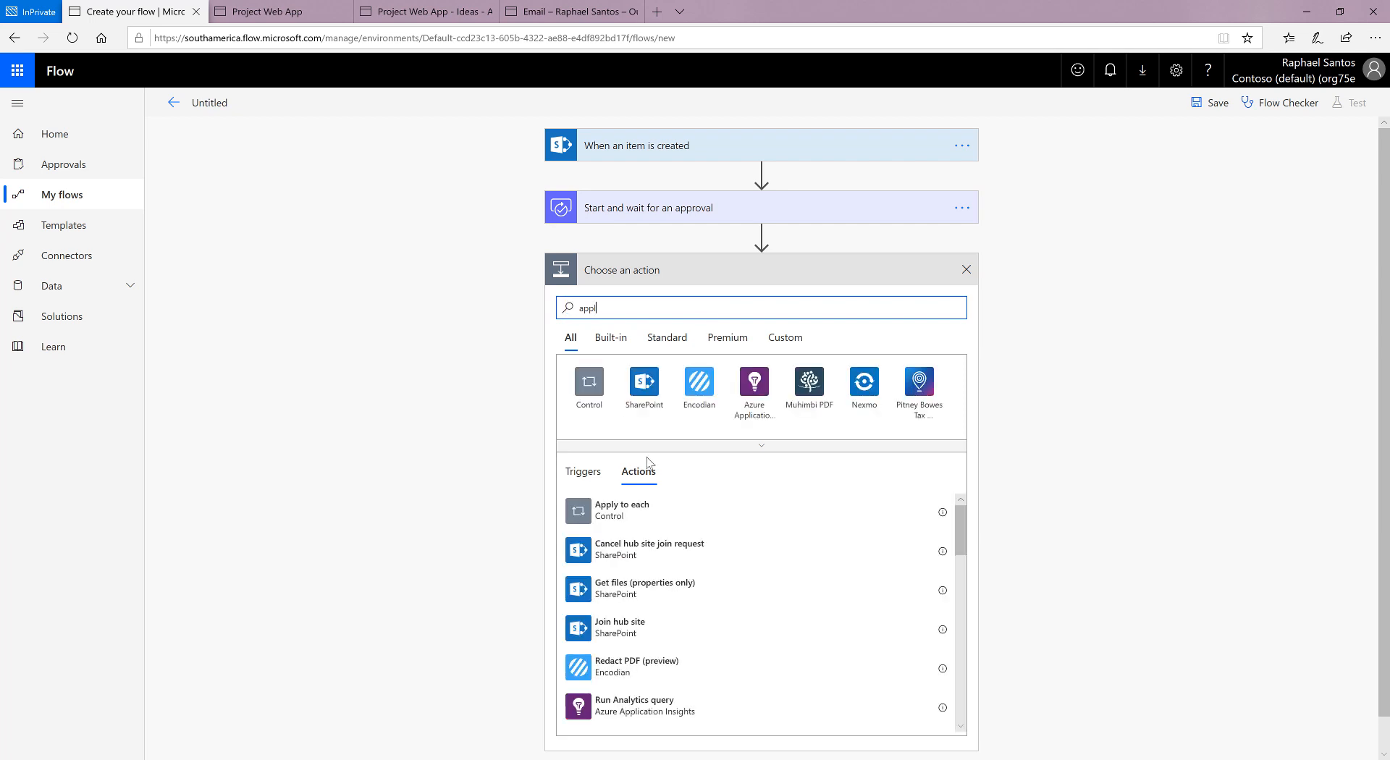
{"action": "left_click", "coordinate": [623, 512]}
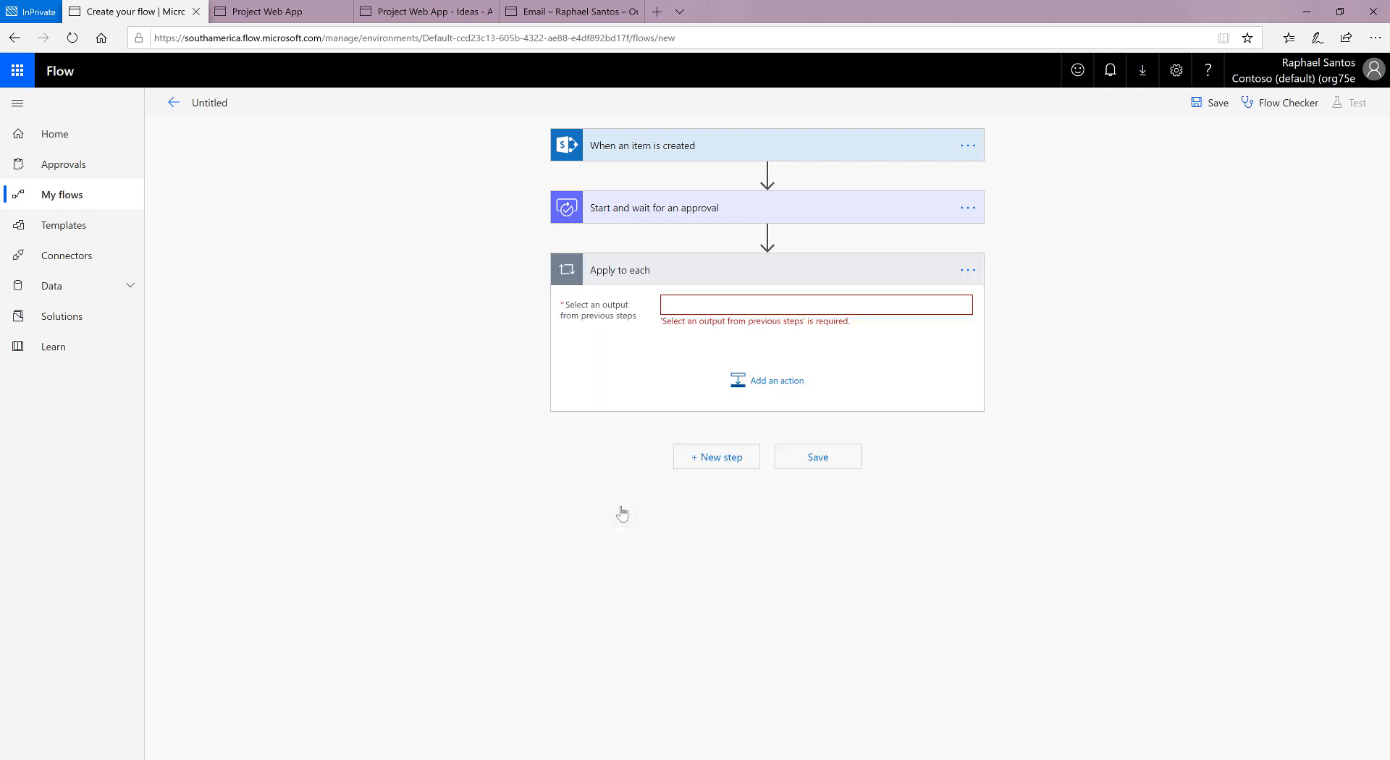
{"action": "left_click", "coordinate": [784, 307]}
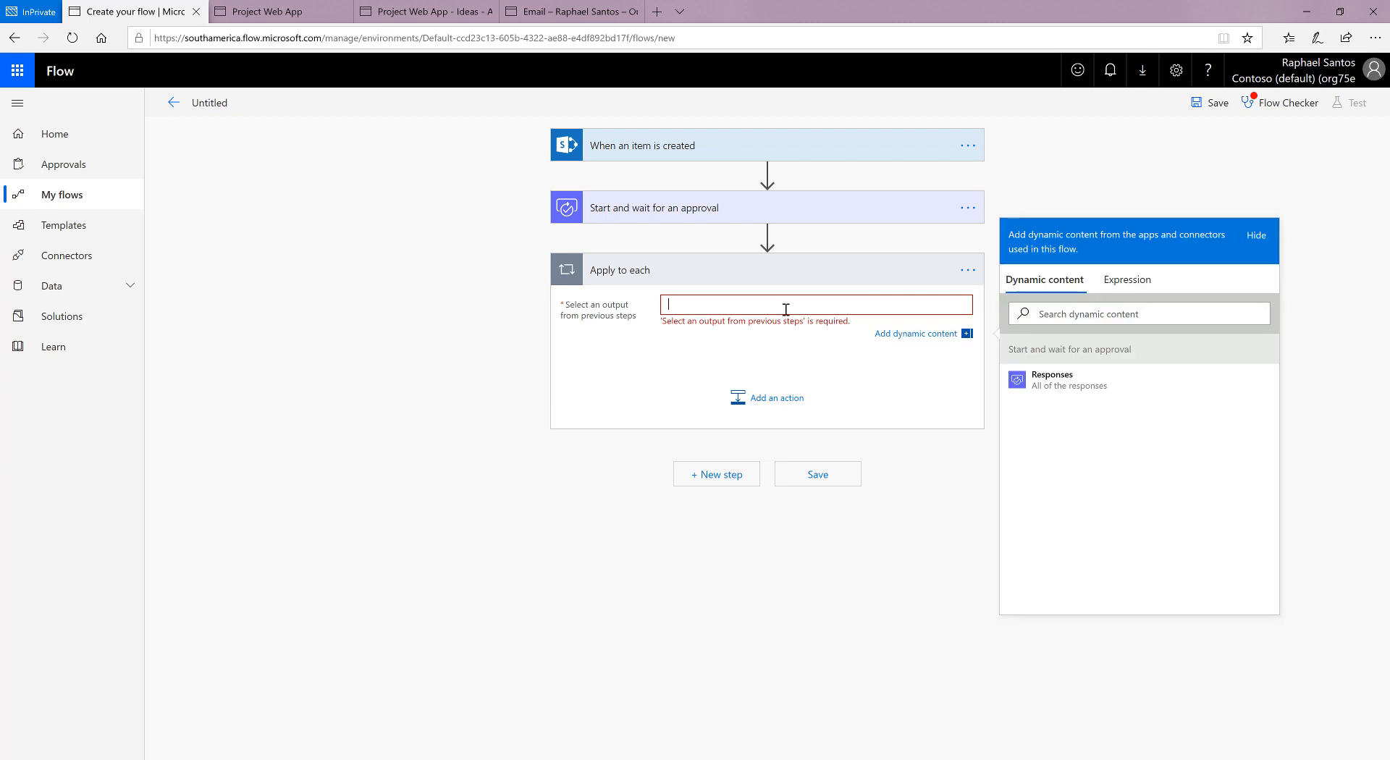
{"action": "left_click", "coordinate": [1095, 398]}
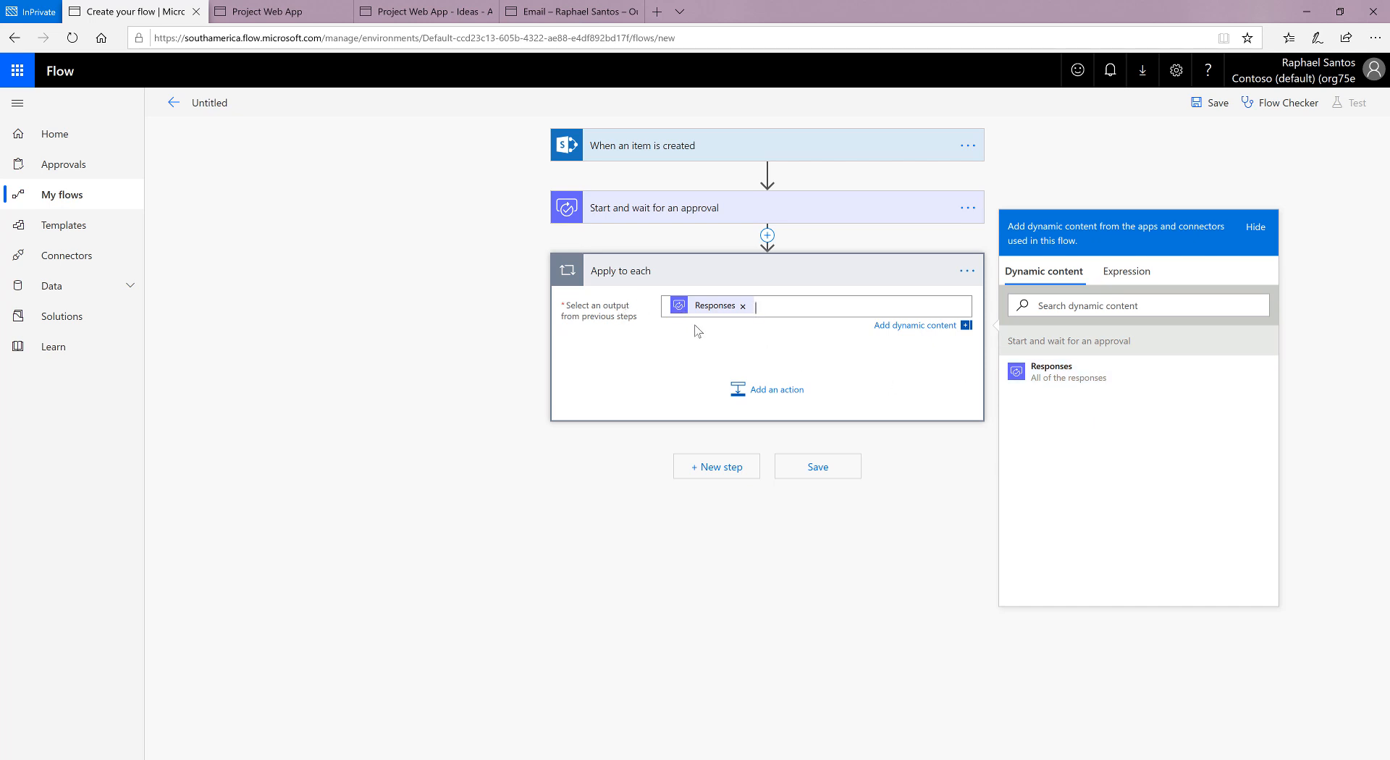
Step: Add a Condition control inside the Apply to each loop
{"action": "left_click", "coordinate": [777, 393]}
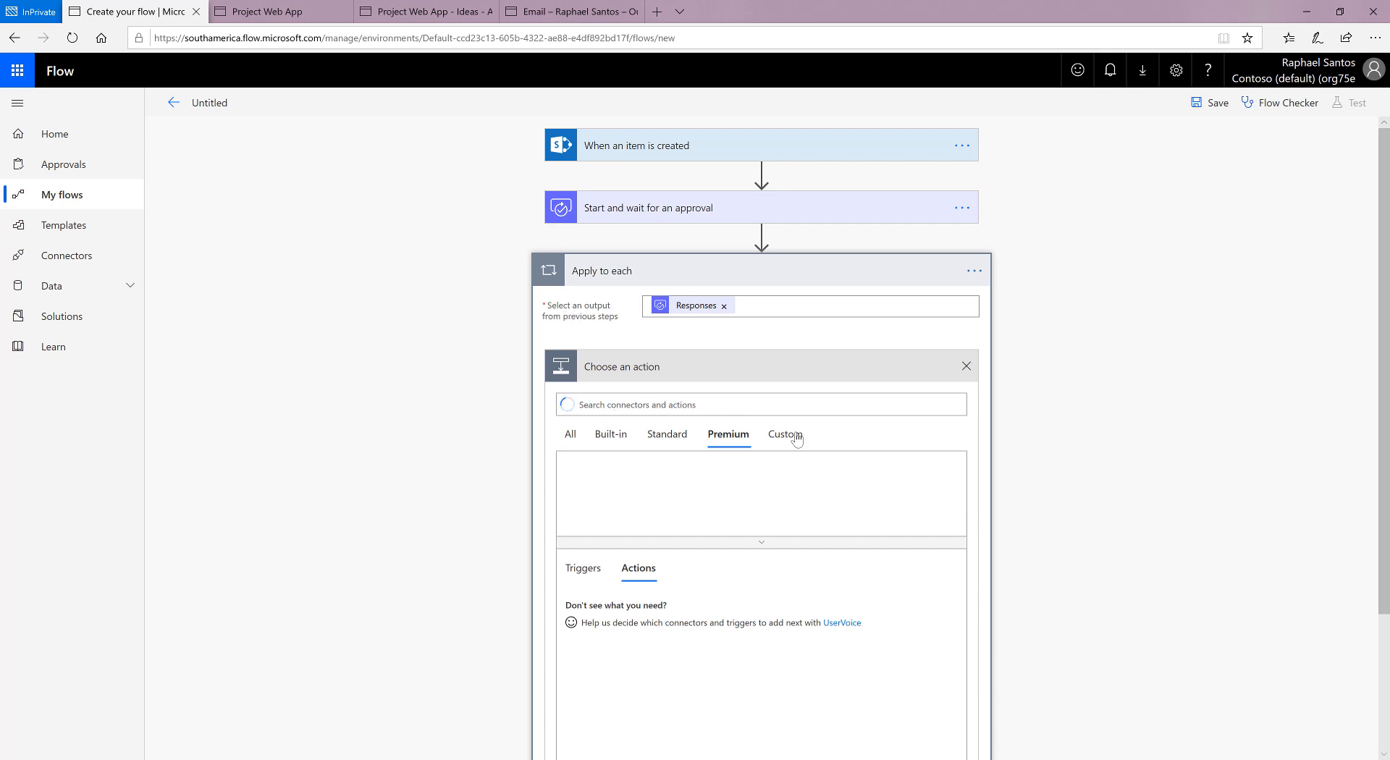
{"action": "type", "text": "co"}
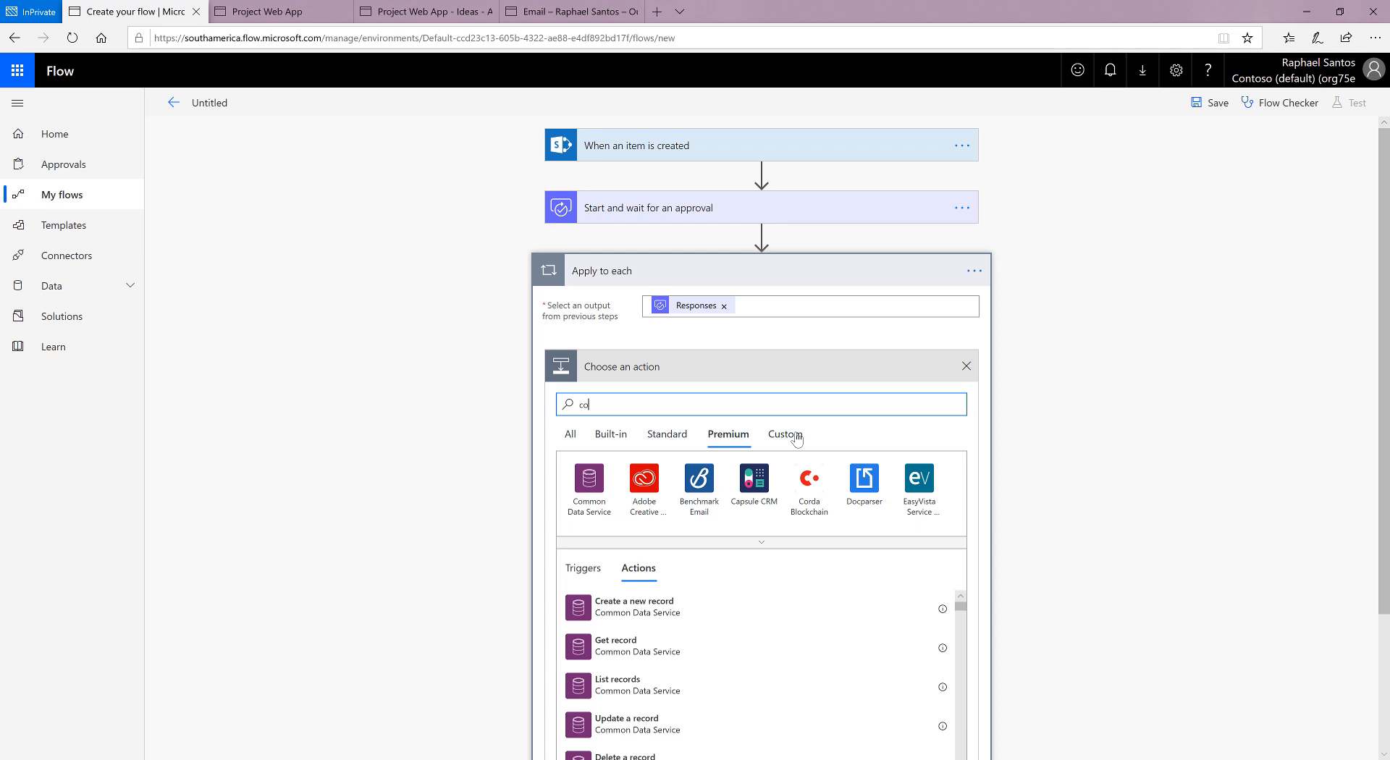
{"action": "type", "text": "n"}
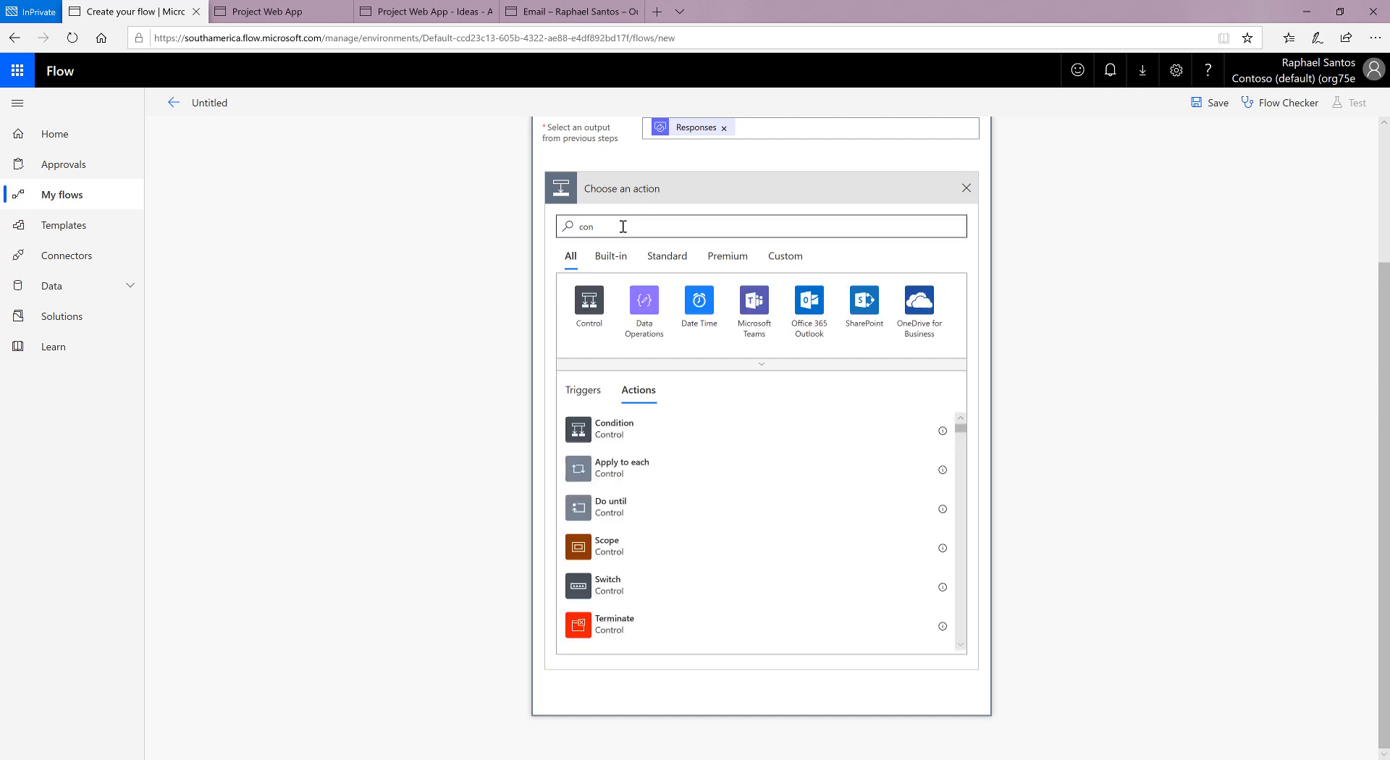
{"action": "left_click", "coordinate": [614, 428]}
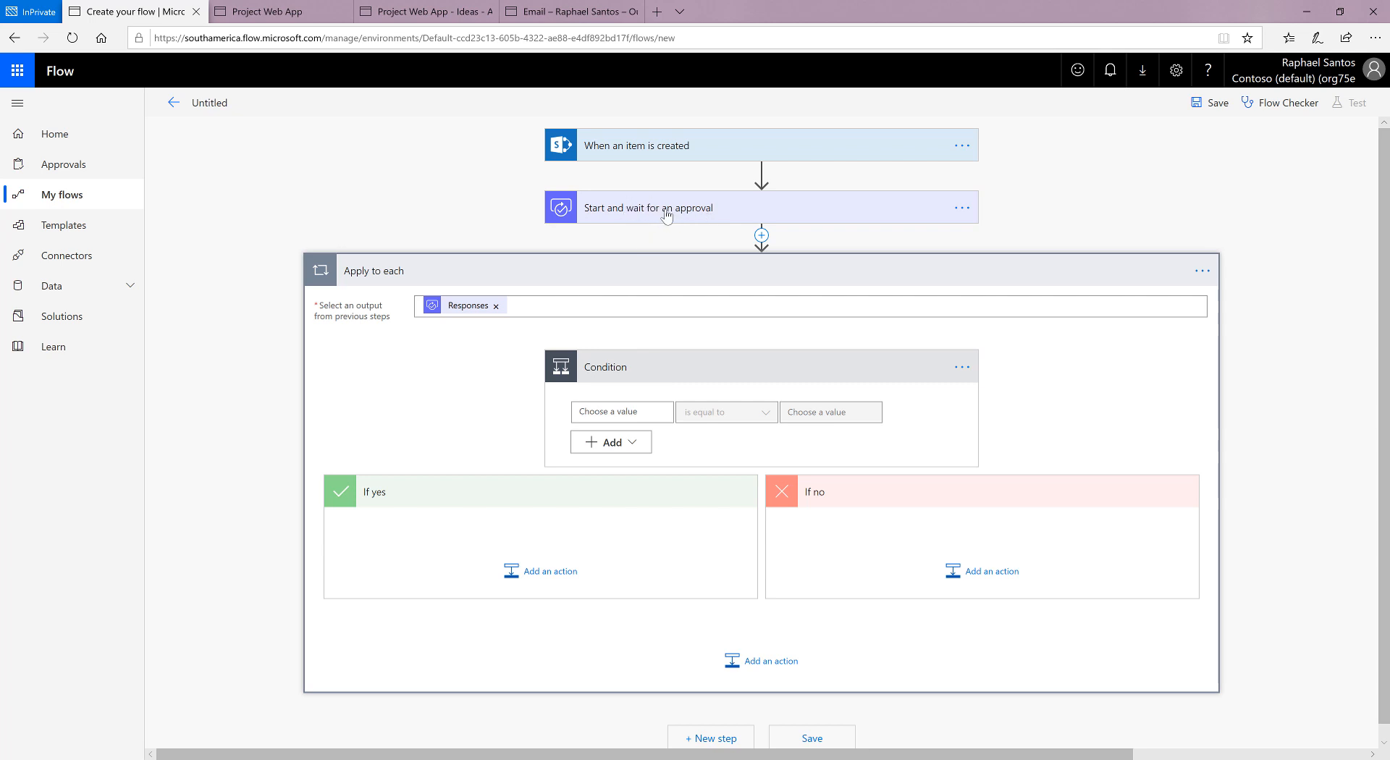
Step: Set the condition's first value to the Responses Approver response dynamic content
{"action": "left_click", "coordinate": [600, 409]}
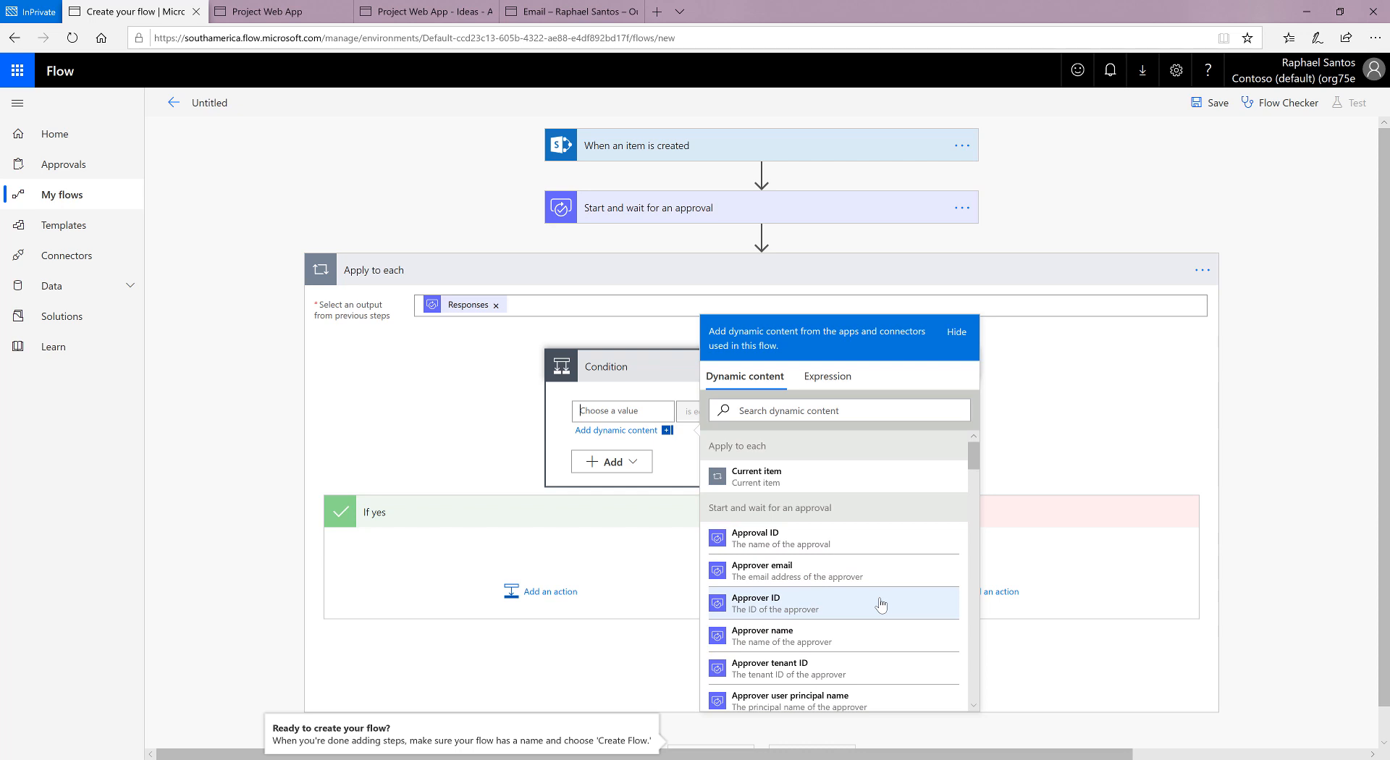
{"action": "scroll", "coordinate": [881, 605], "scroll_direction": "down", "scroll_amount": 3}
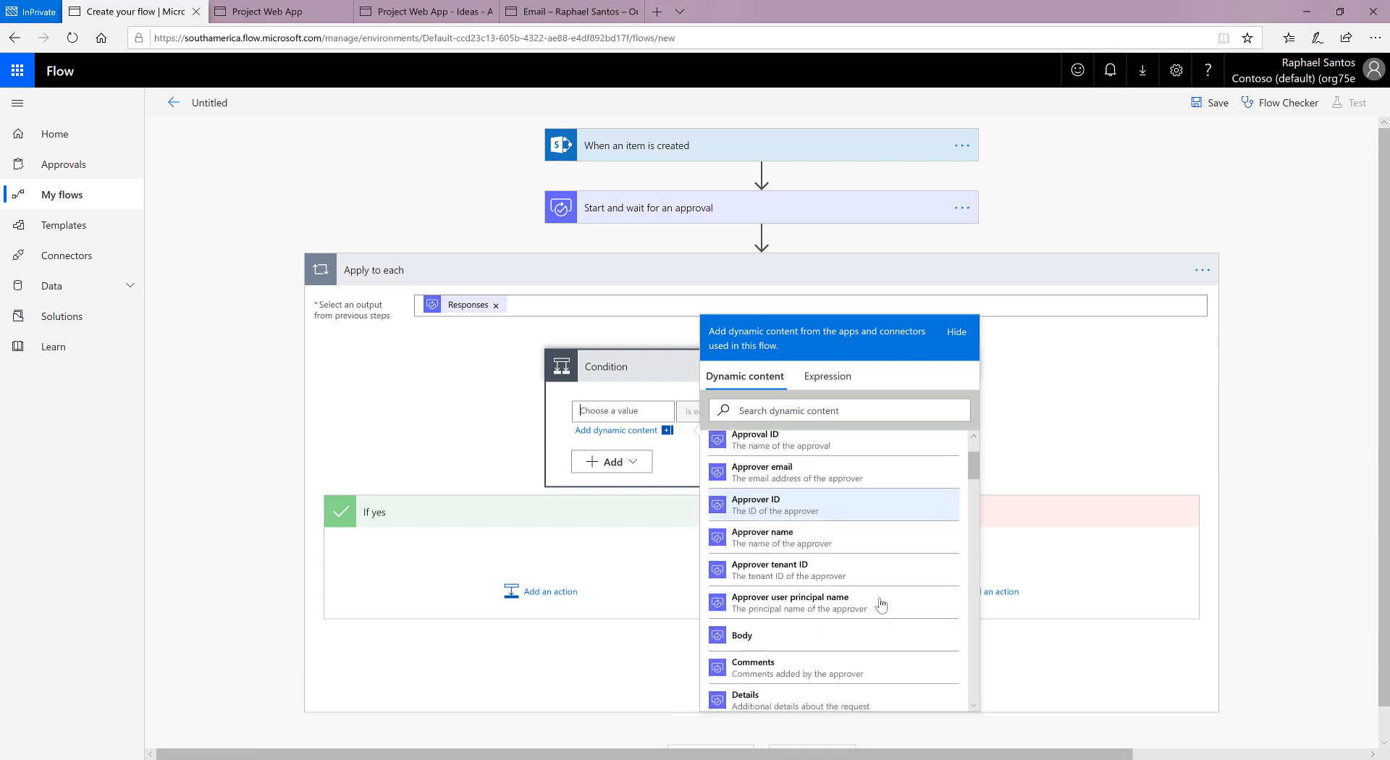
{"action": "scroll", "coordinate": [881, 604], "scroll_direction": "down", "scroll_amount": 7}
{"action": "scroll", "coordinate": [881, 605], "scroll_direction": "down", "scroll_amount": 3}
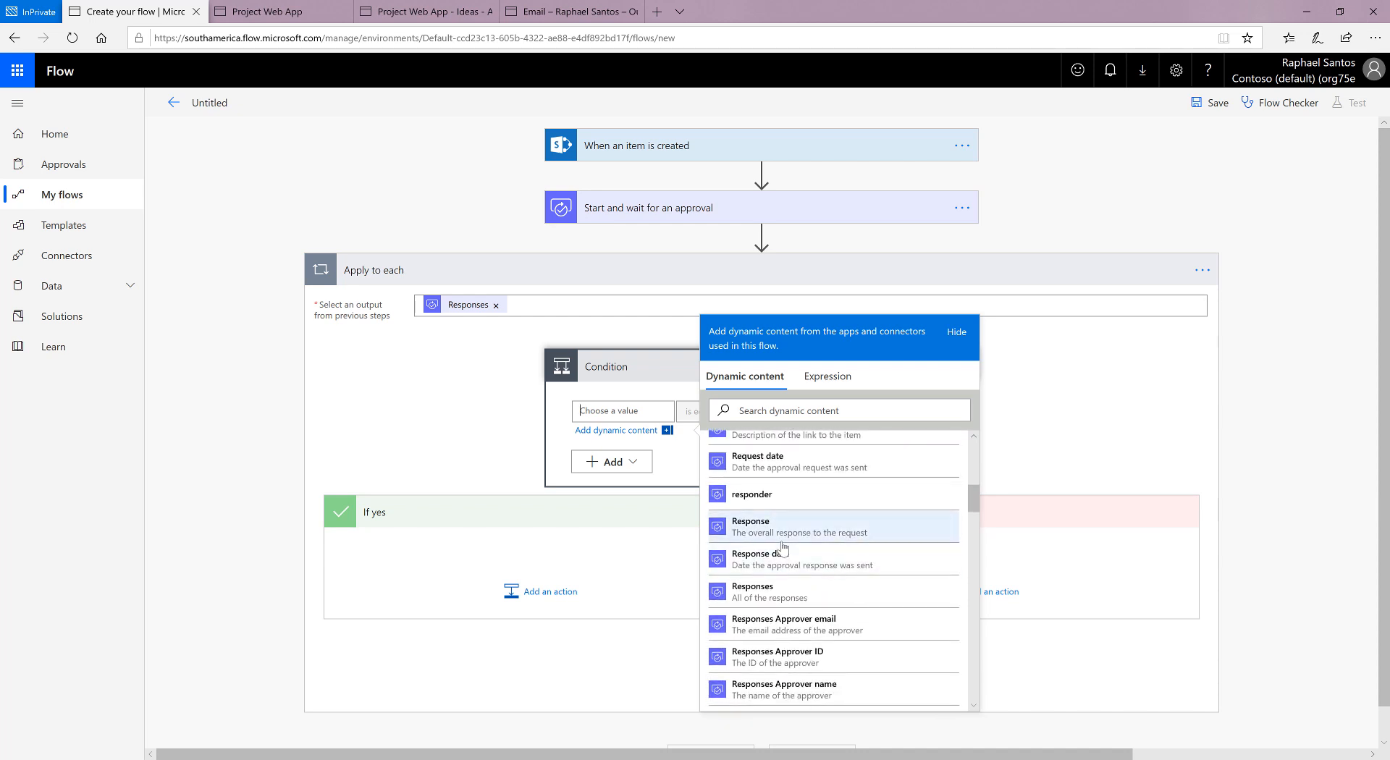
{"action": "scroll", "coordinate": [789, 550], "scroll_direction": "down", "scroll_amount": 2}
{"action": "scroll", "coordinate": [788, 550], "scroll_direction": "down", "scroll_amount": 2}
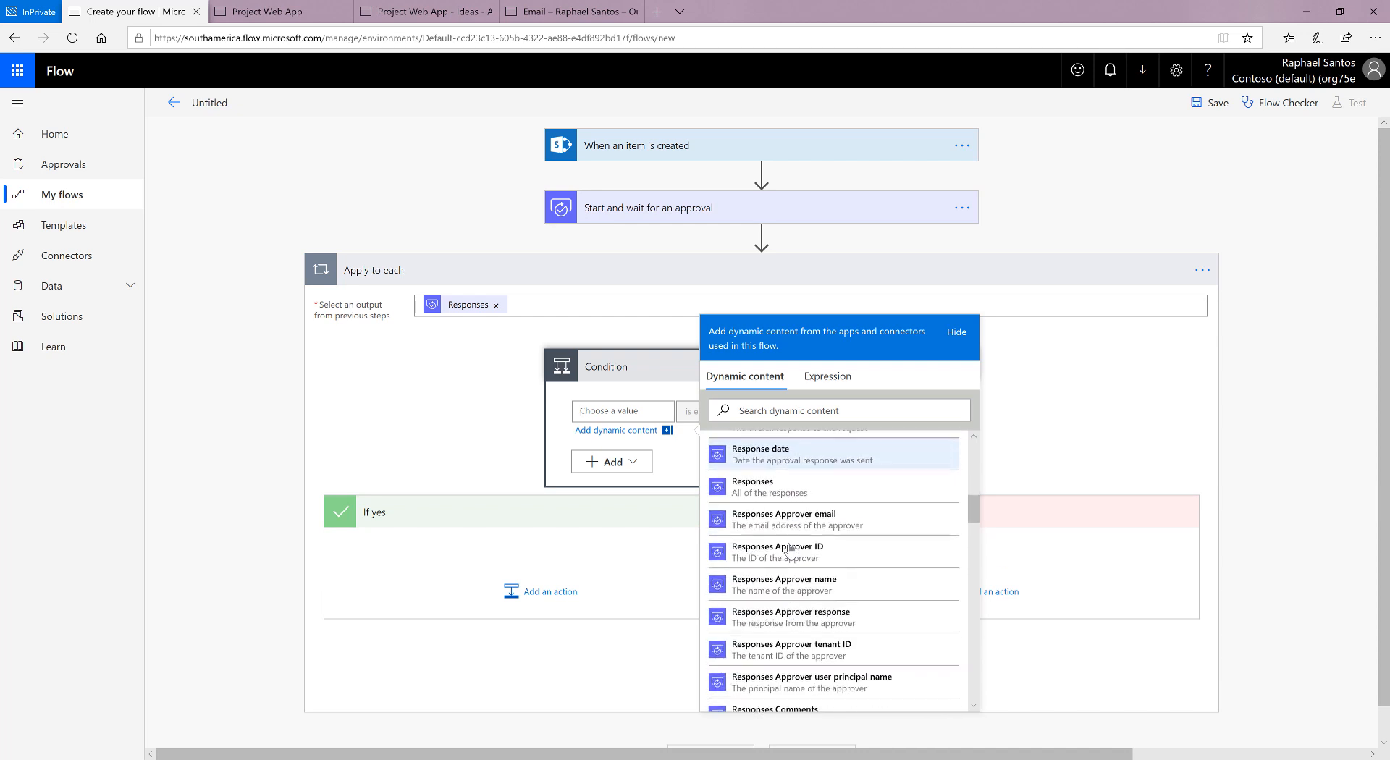
{"action": "scroll", "coordinate": [799, 550], "scroll_direction": "down", "scroll_amount": 2}
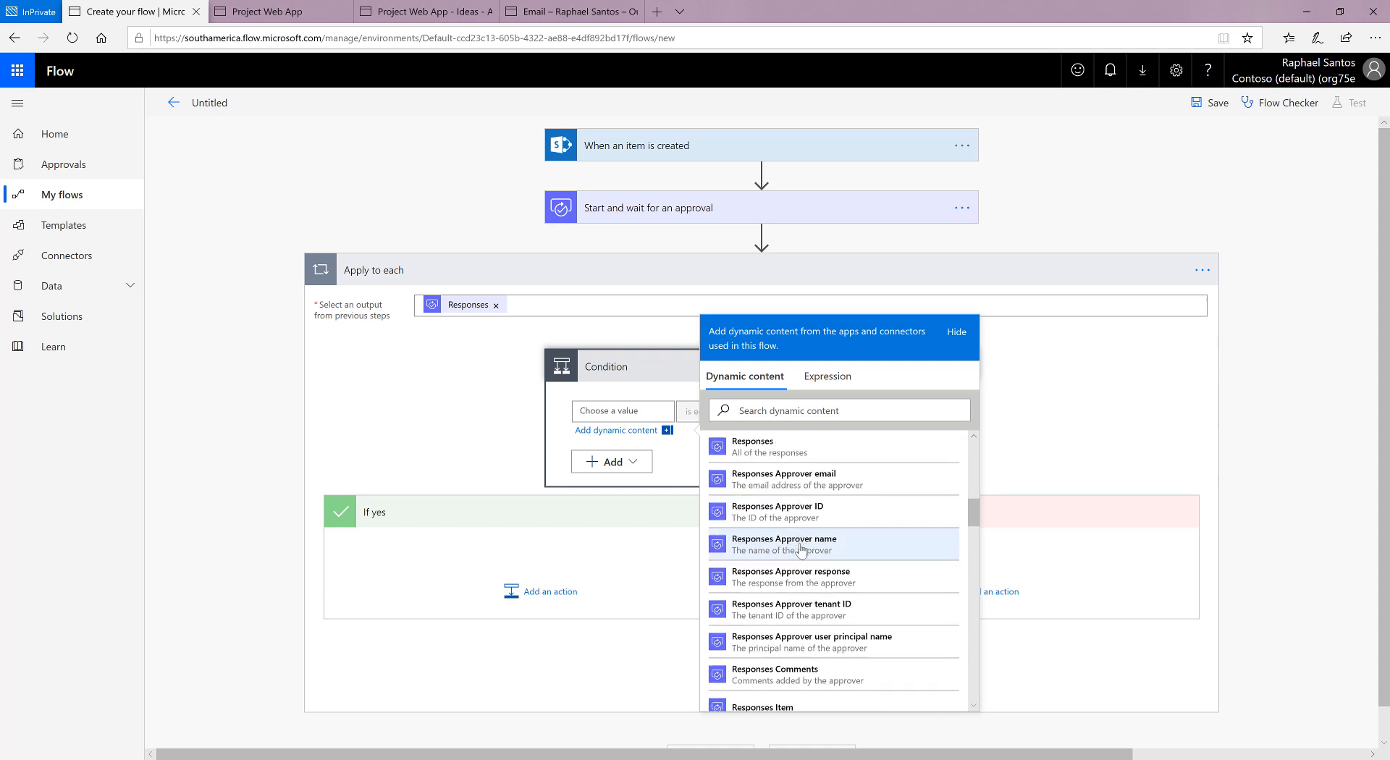
{"action": "scroll", "coordinate": [800, 549], "scroll_direction": "down", "scroll_amount": 3}
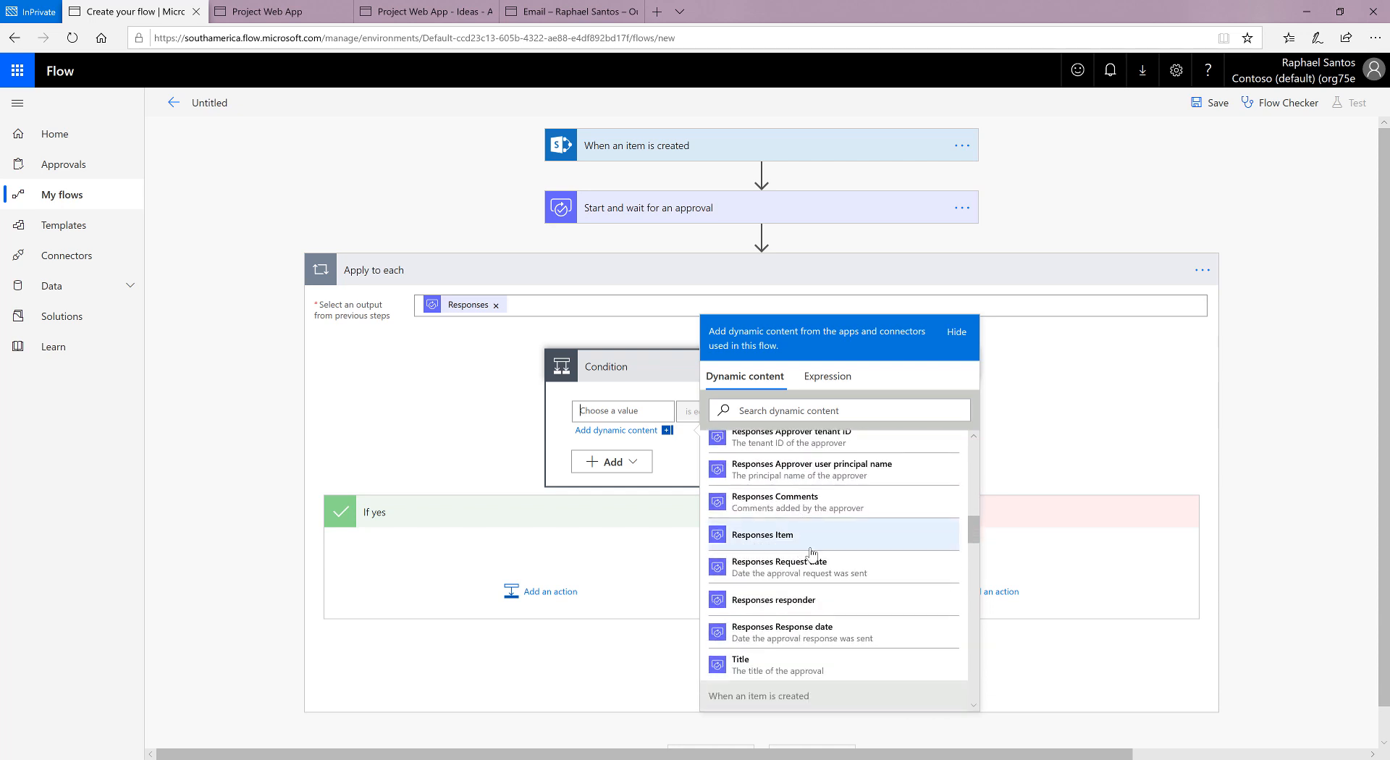
{"action": "scroll", "coordinate": [800, 579], "scroll_direction": "up", "scroll_amount": 7}
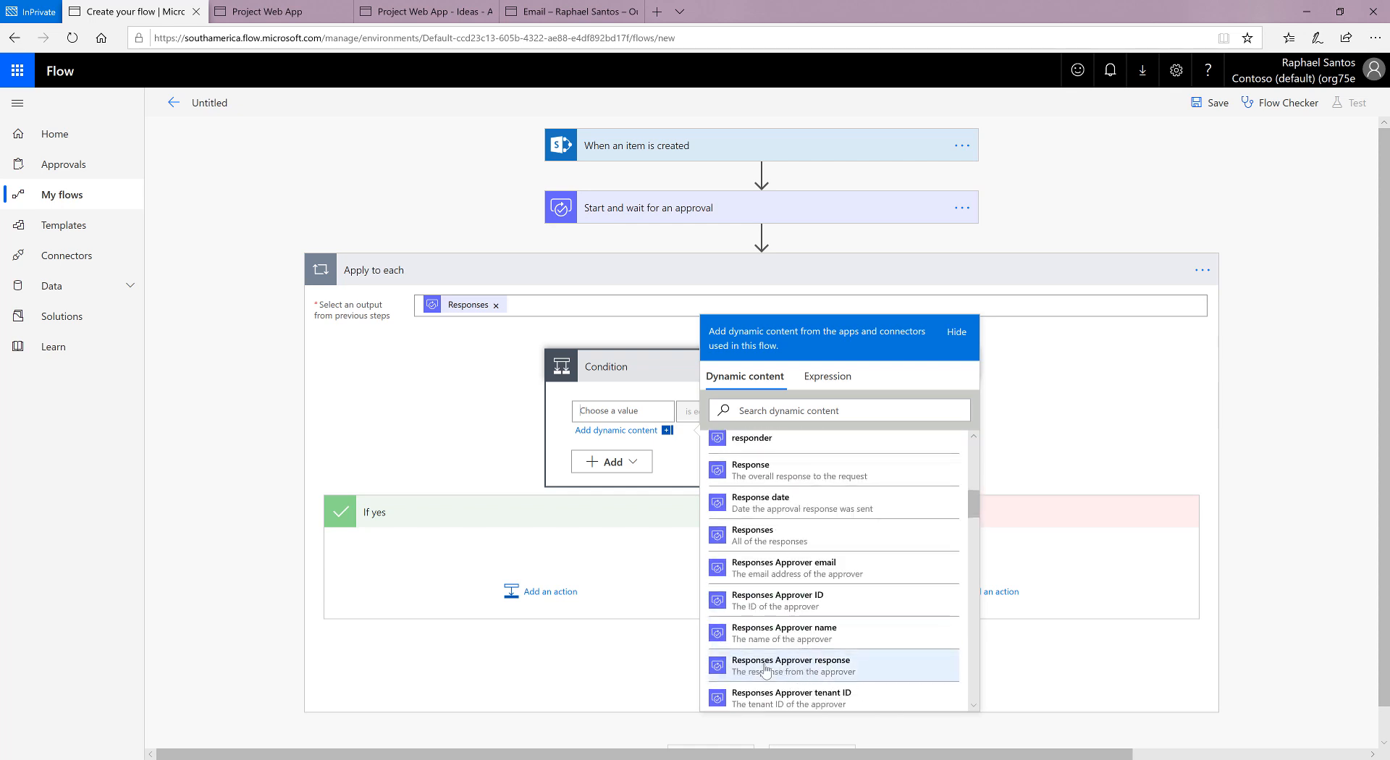
{"action": "left_click", "coordinate": [824, 666]}
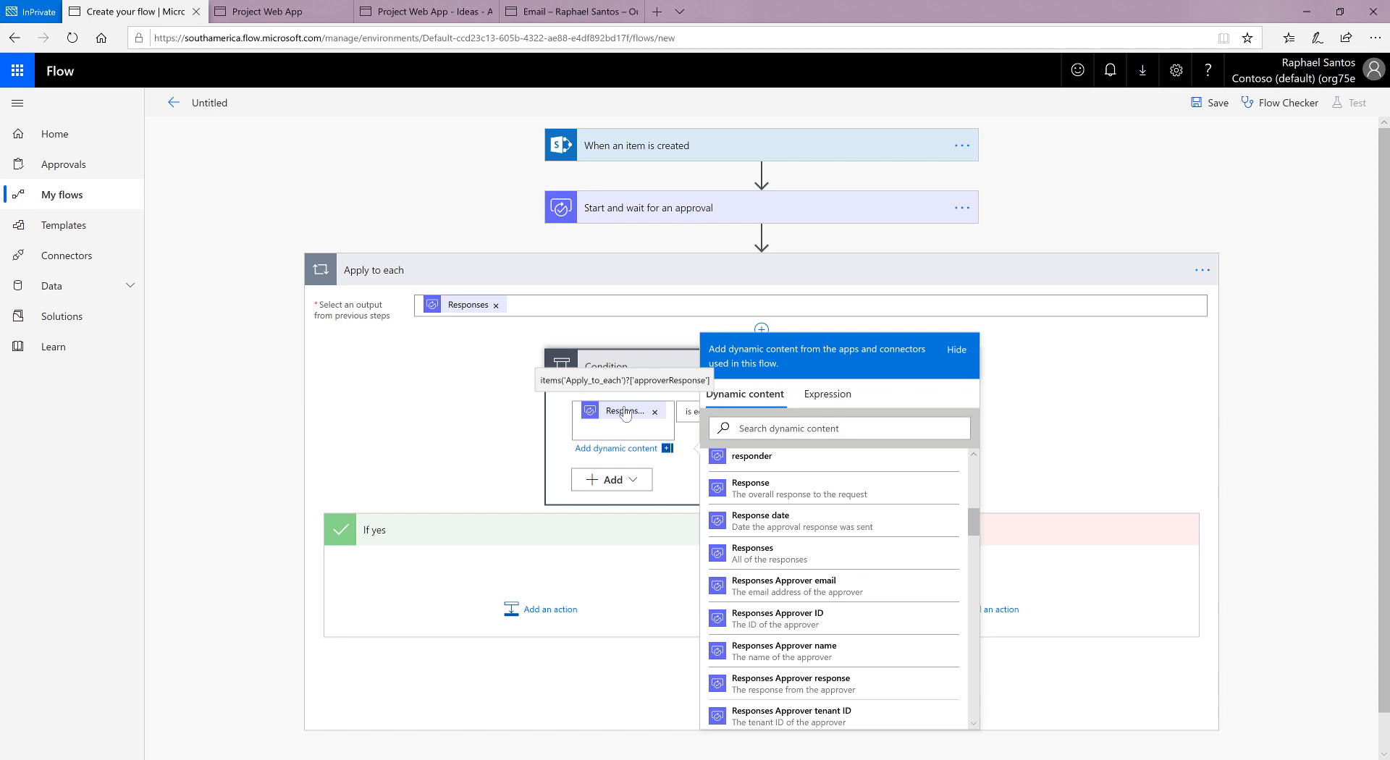
{"action": "scroll", "coordinate": [873, 579], "scroll_direction": "up", "scroll_amount": 2}
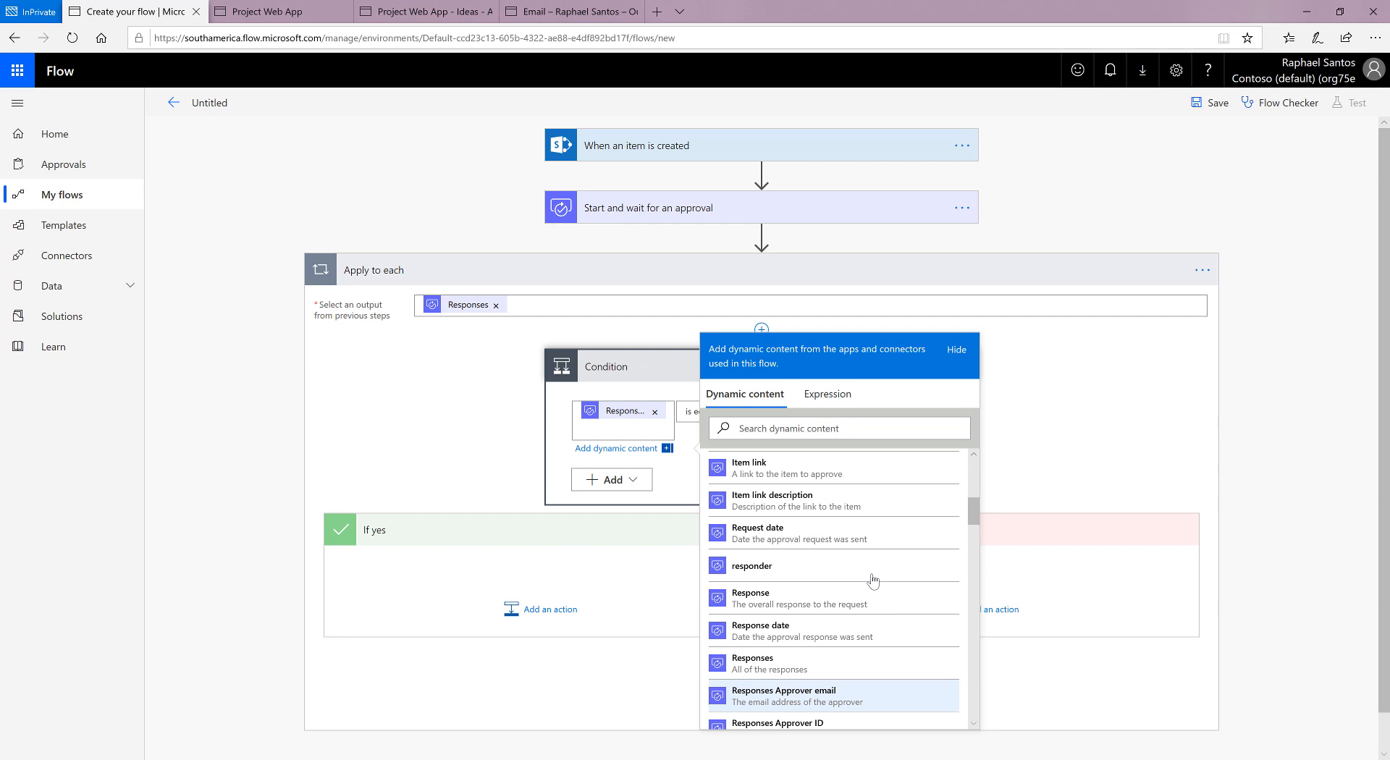
{"action": "left_click", "coordinate": [1047, 429]}
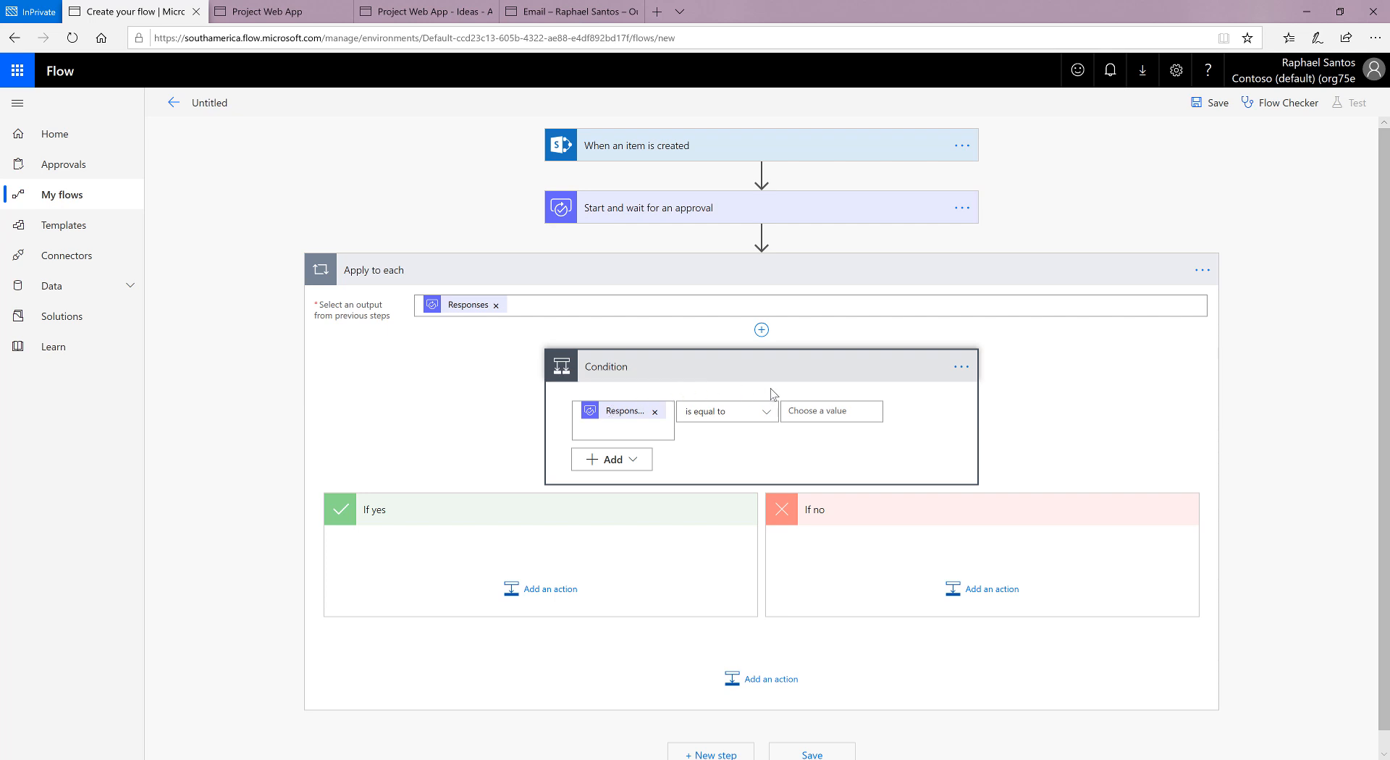
Step: Set the condition's comparison value to "Approve"
{"action": "left_click", "coordinate": [802, 409]}
{"action": "type", "text": "Approve"}
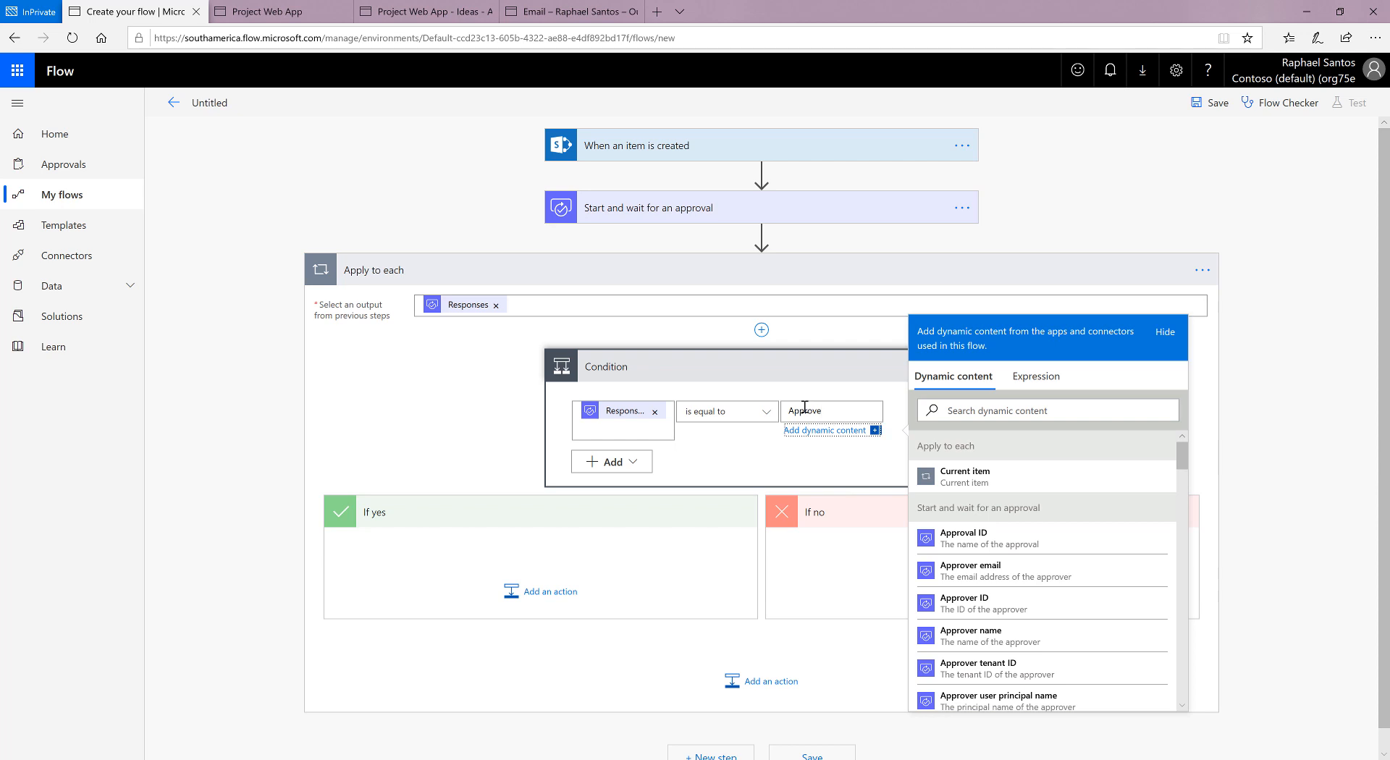
{"action": "left_click", "coordinate": [792, 455]}
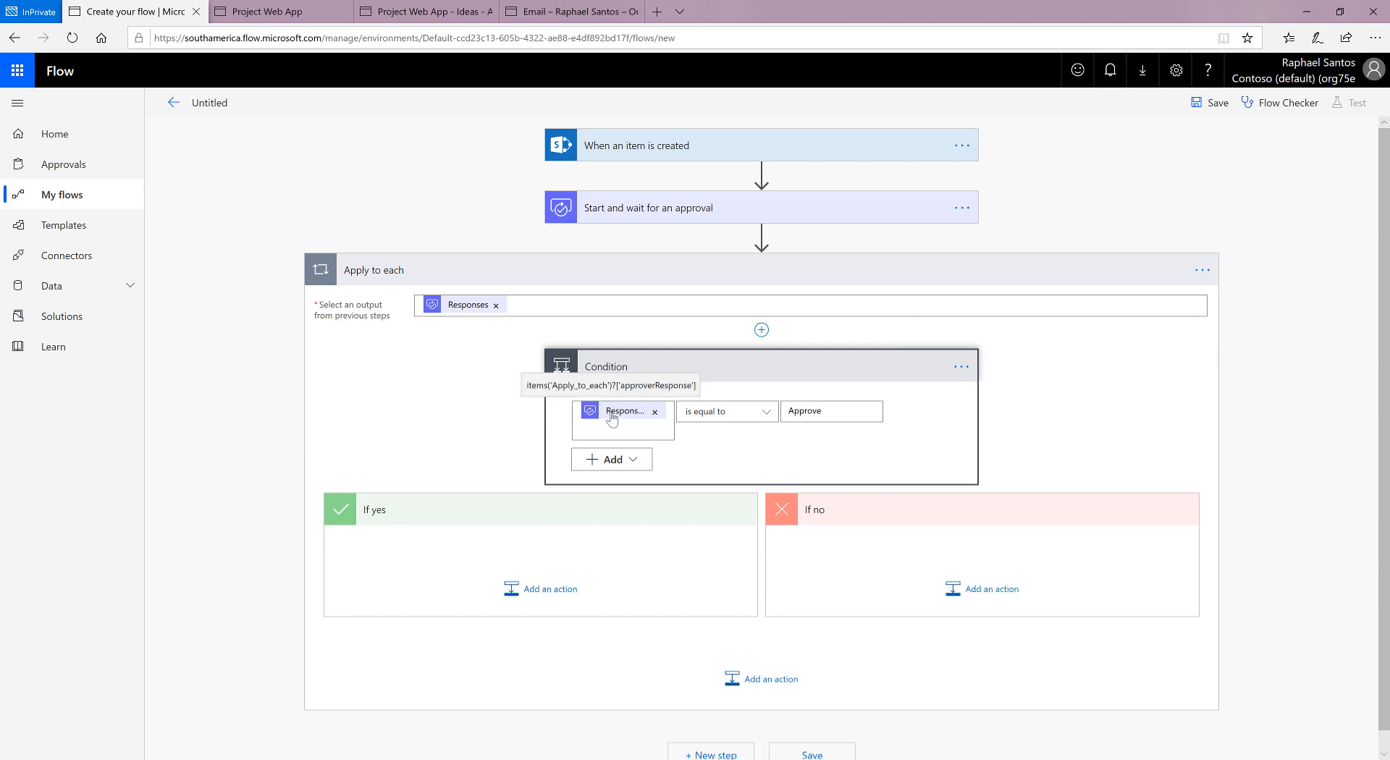
{"action": "left_click", "coordinate": [838, 419]}
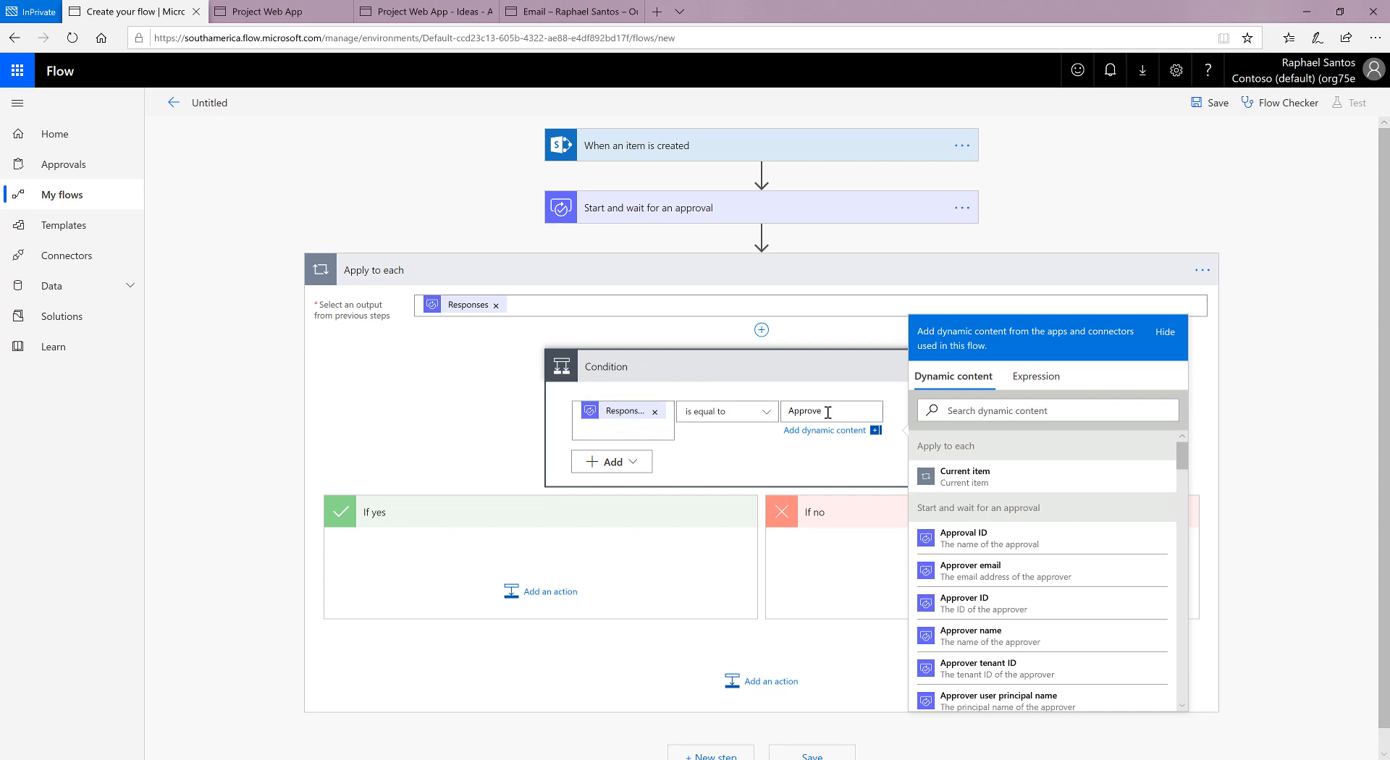
{"action": "scroll", "coordinate": [756, 458], "scroll_direction": "down", "scroll_amount": 1}
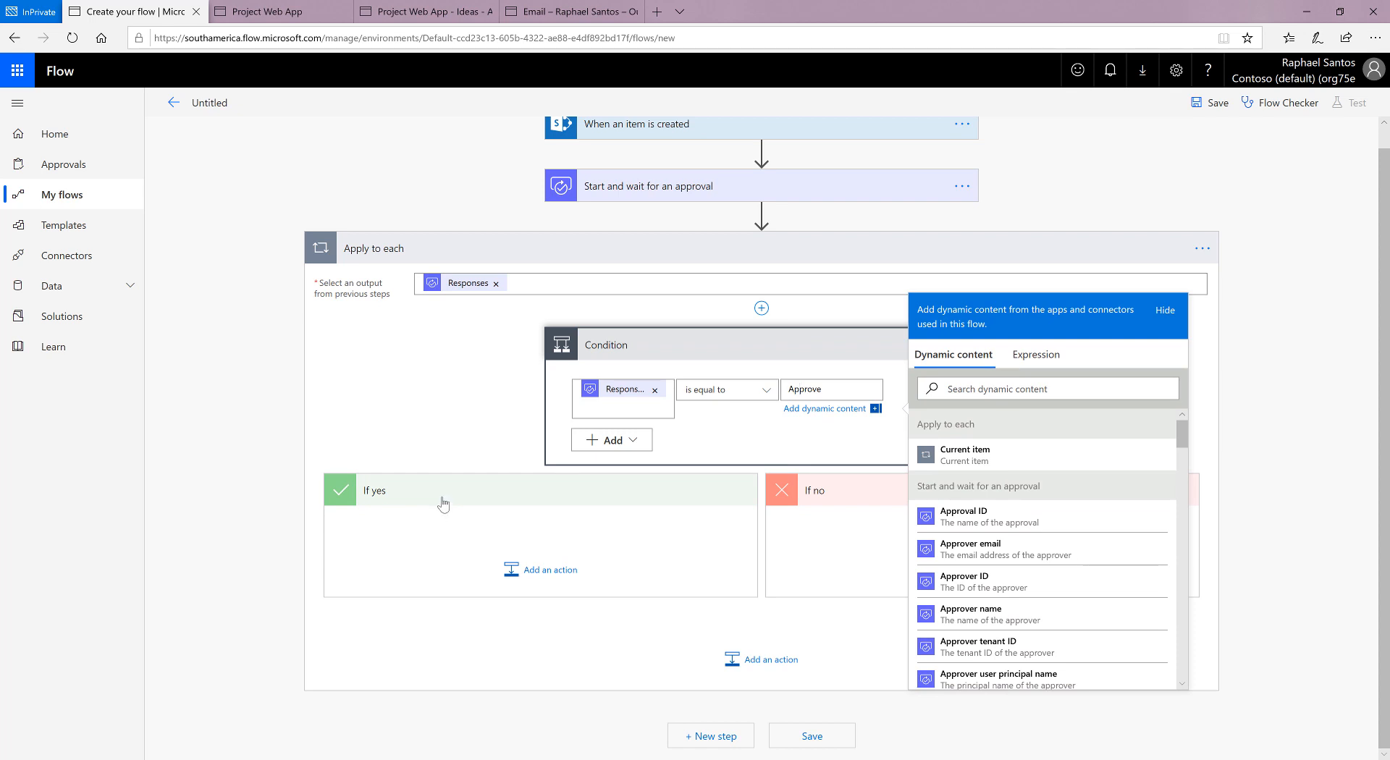
{"action": "scroll", "coordinate": [540, 567], "scroll_direction": "up", "scroll_amount": 1}
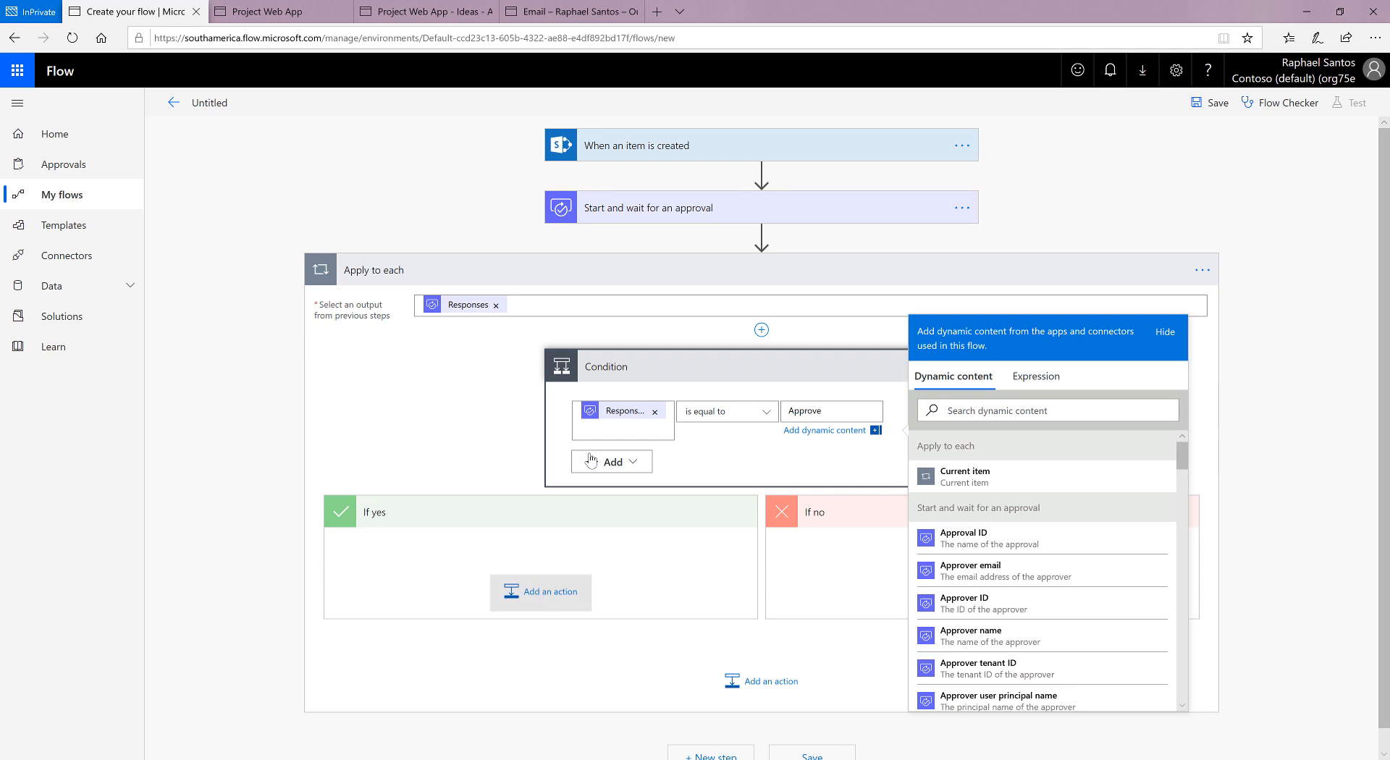
Step: Start adding an action in the condition's If yes branch and search the connectors for "project online"
{"action": "left_click", "coordinate": [546, 598]}
{"action": "scroll", "coordinate": [633, 545], "scroll_direction": "down", "scroll_amount": 3}
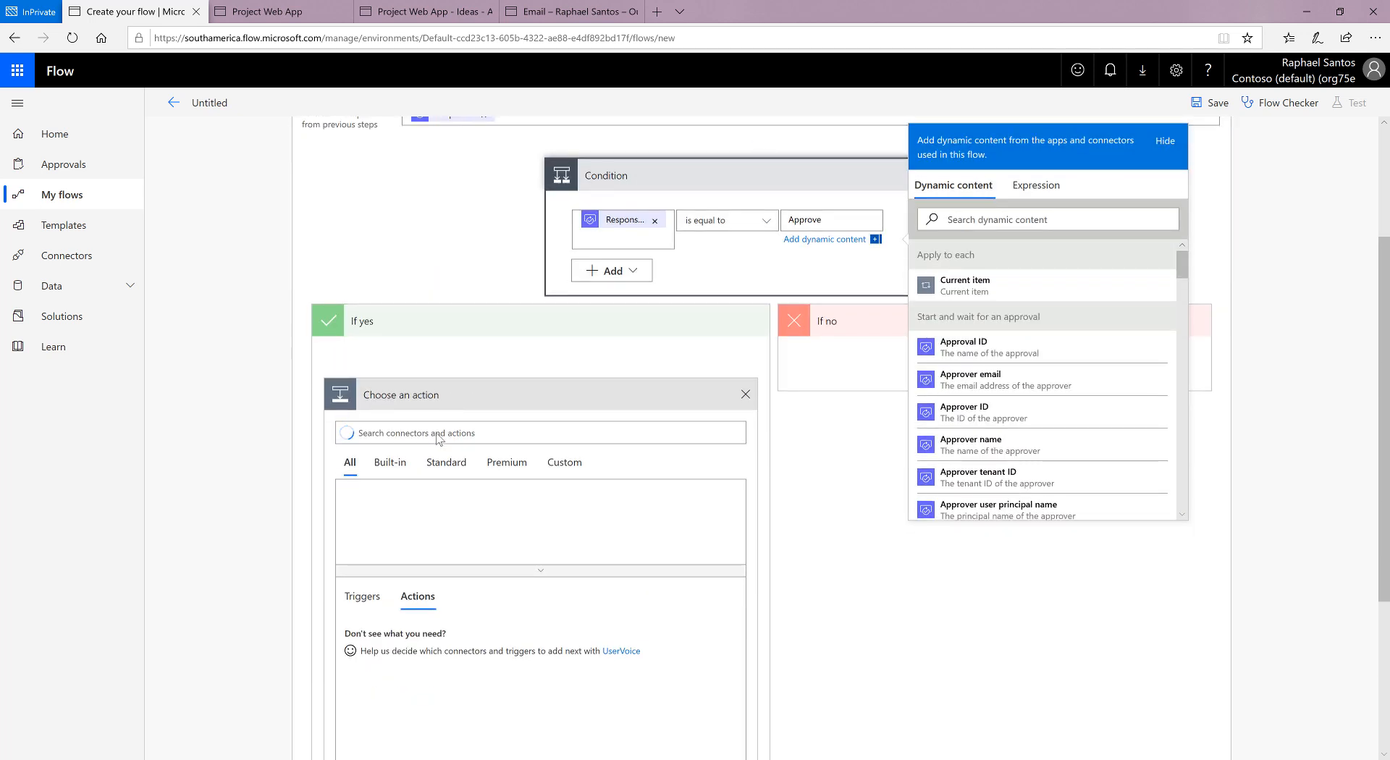
{"action": "left_click", "coordinate": [458, 366]}
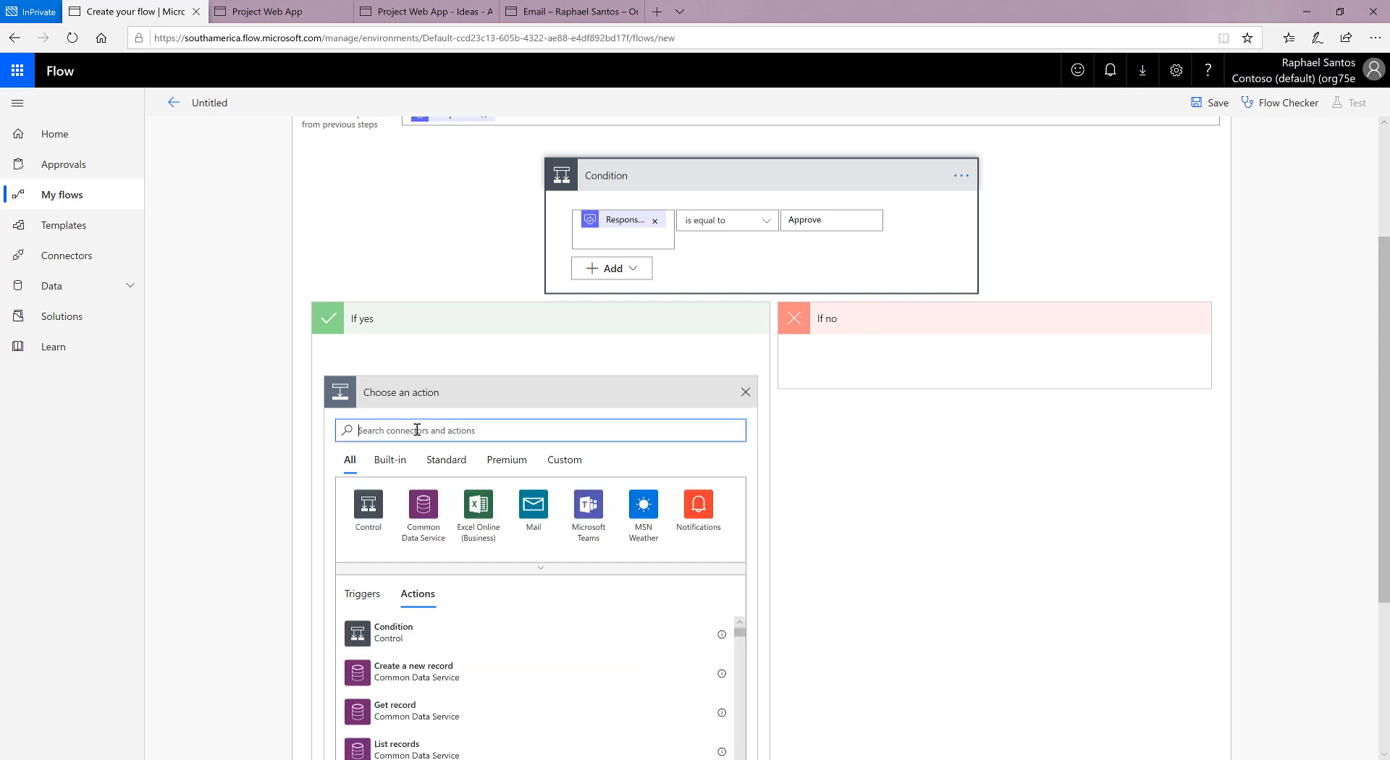
{"action": "type", "text": "project "}
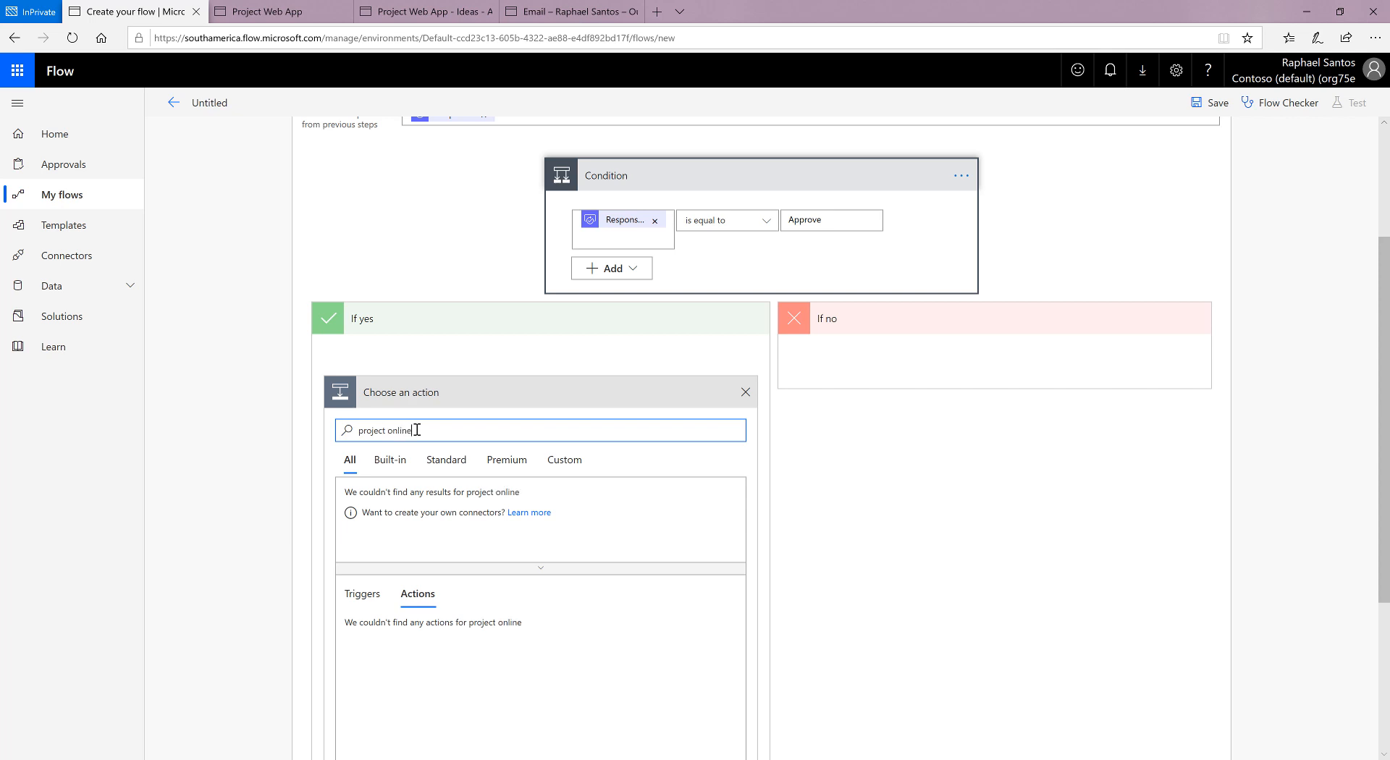
{"action": "type", "text": "online"}
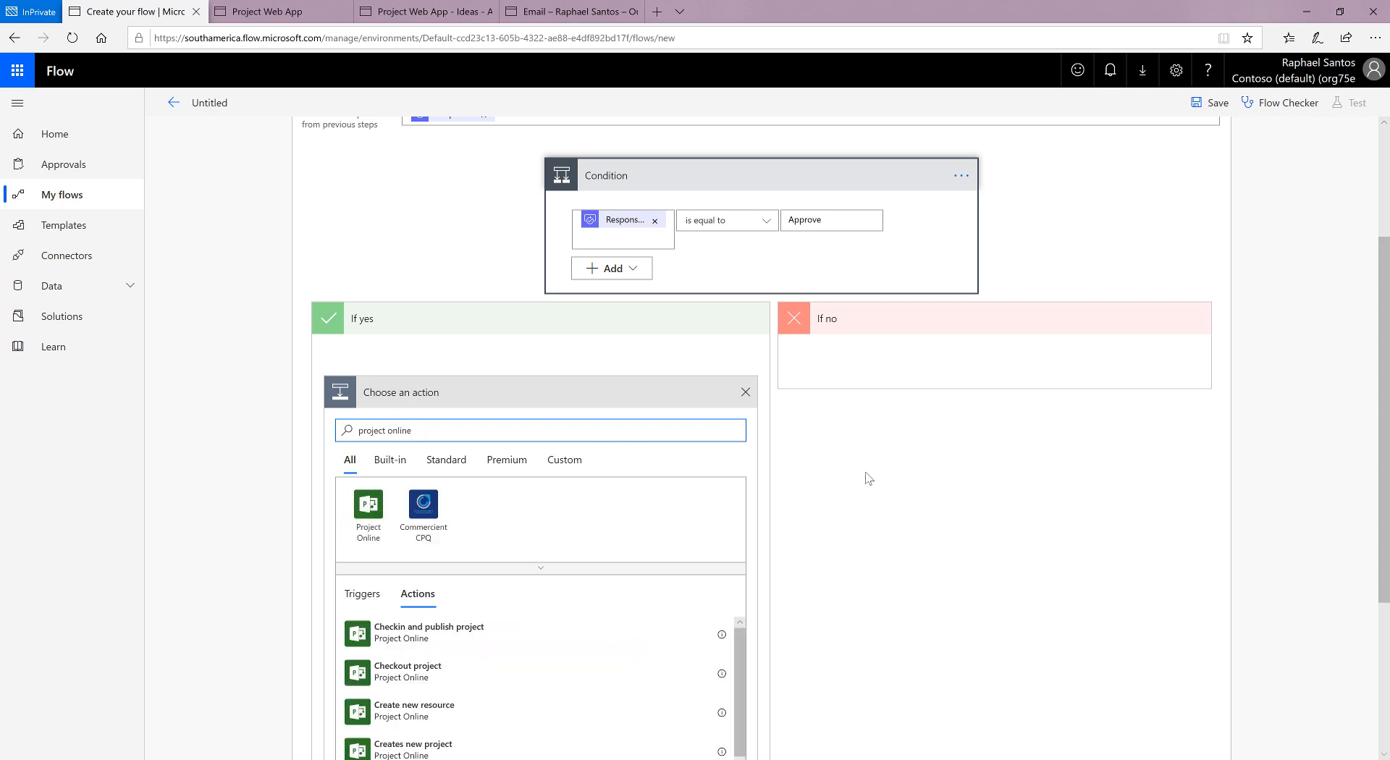
Step: Add the Project Online "Creates new project" action to the If yes branch
{"action": "scroll", "coordinate": [862, 474], "scroll_direction": "down", "scroll_amount": 4}
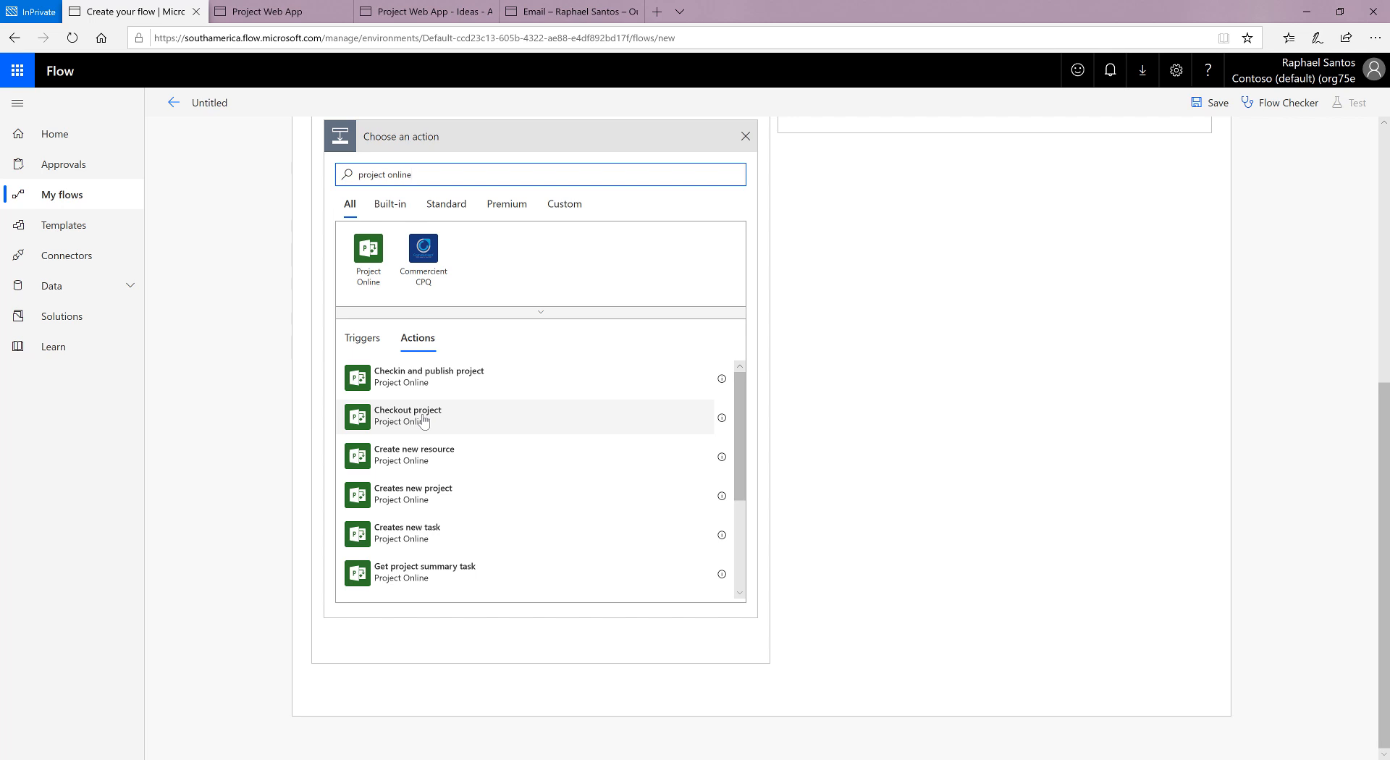
{"action": "scroll", "coordinate": [445, 438], "scroll_direction": "down", "scroll_amount": 1}
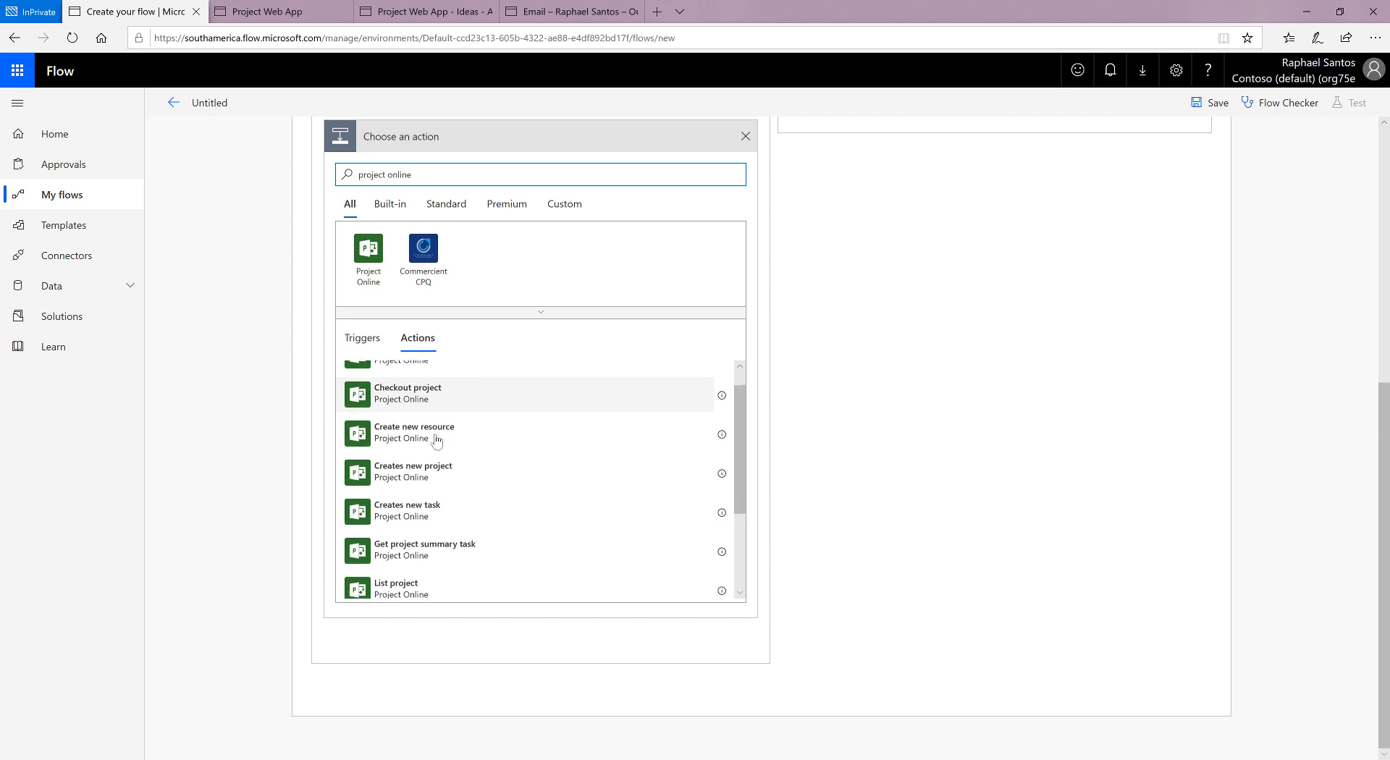
{"action": "scroll", "coordinate": [477, 443], "scroll_direction": "down", "scroll_amount": 1}
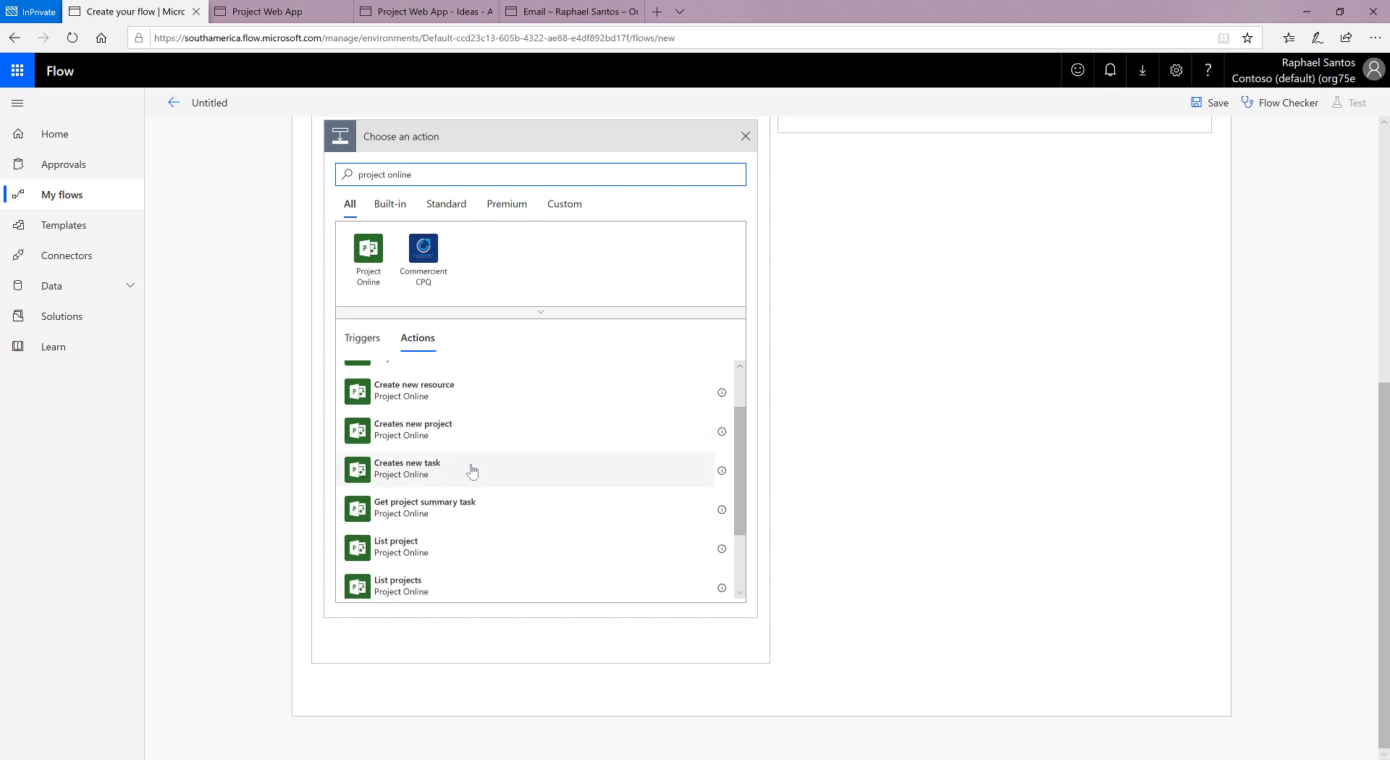
{"action": "scroll", "coordinate": [469, 471], "scroll_direction": "down", "scroll_amount": 1}
{"action": "scroll", "coordinate": [471, 470], "scroll_direction": "down", "scroll_amount": 1}
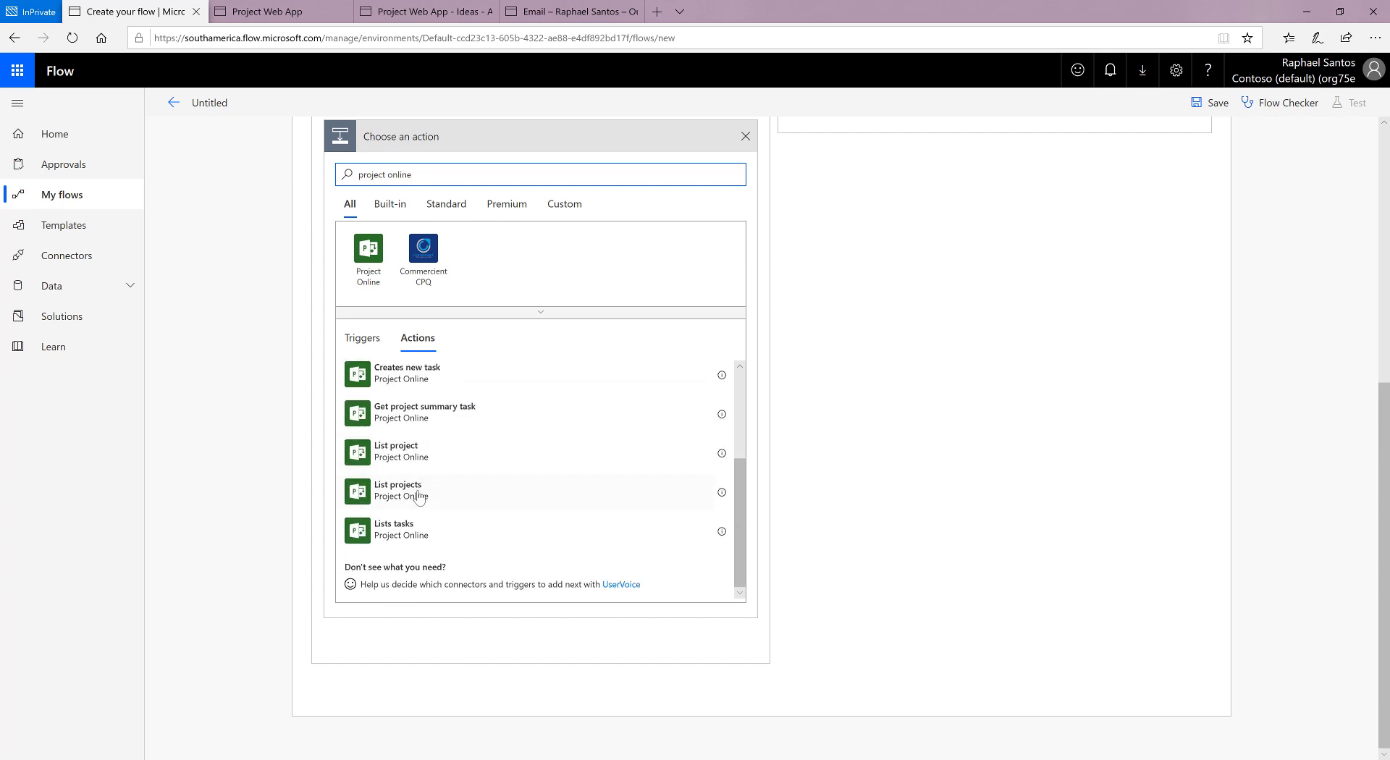
{"action": "scroll", "coordinate": [413, 527], "scroll_direction": "up", "scroll_amount": 2}
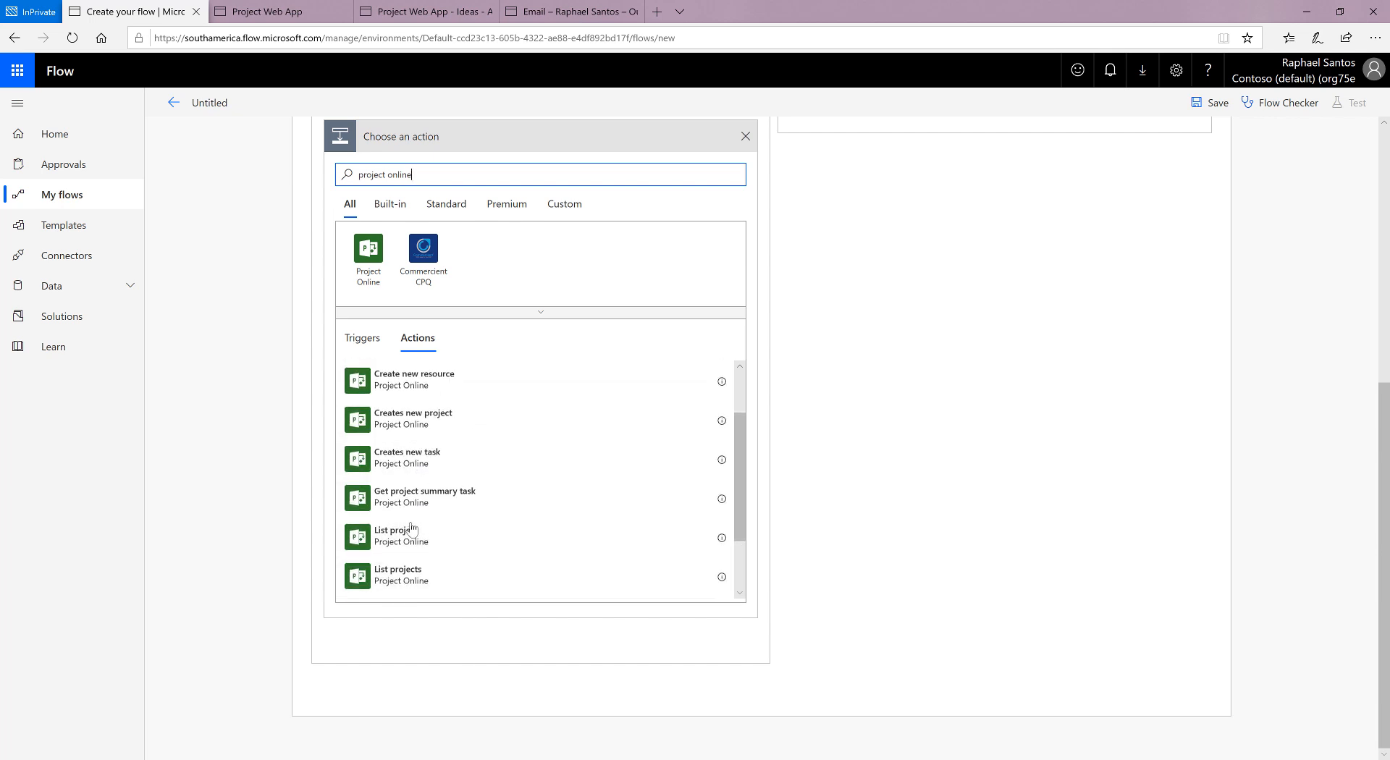
{"action": "left_click", "coordinate": [405, 420]}
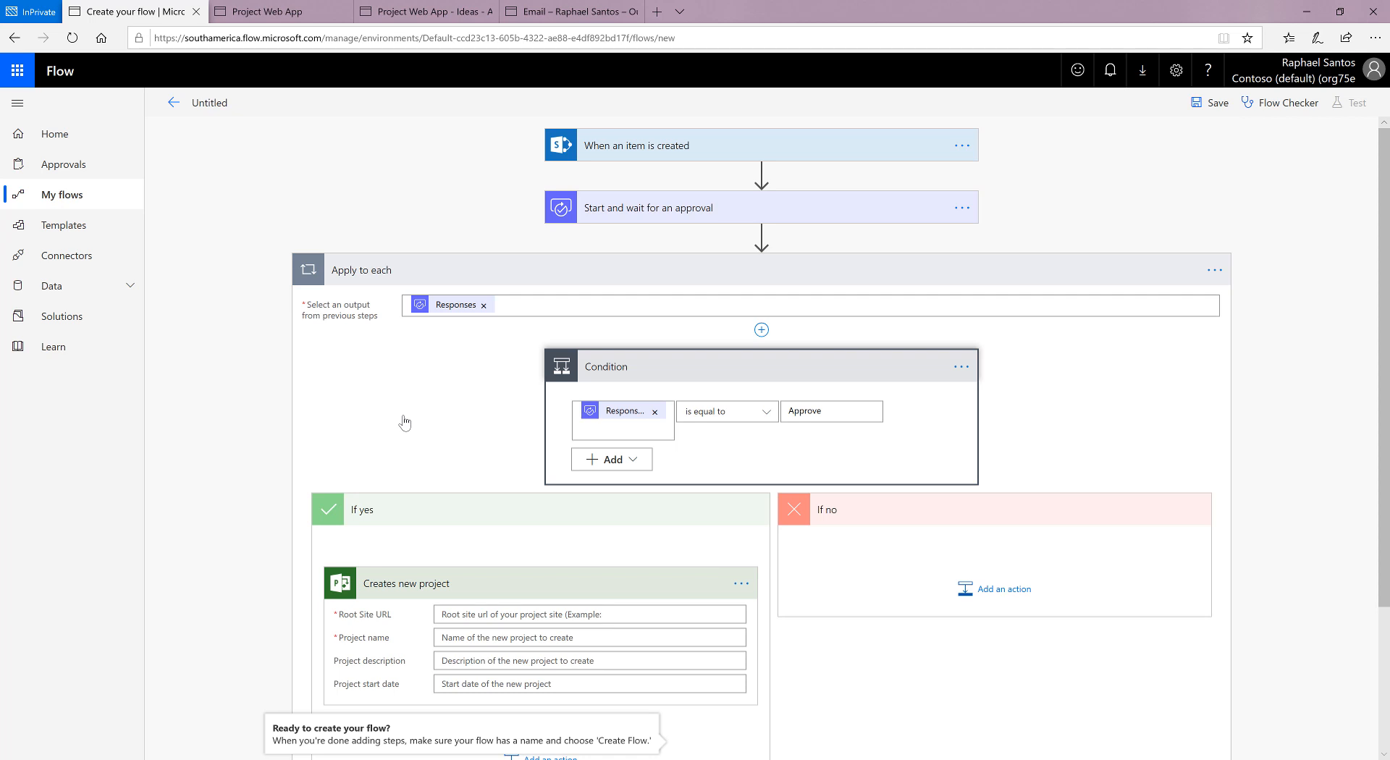
{"action": "scroll", "coordinate": [422, 433], "scroll_direction": "down", "scroll_amount": 2}
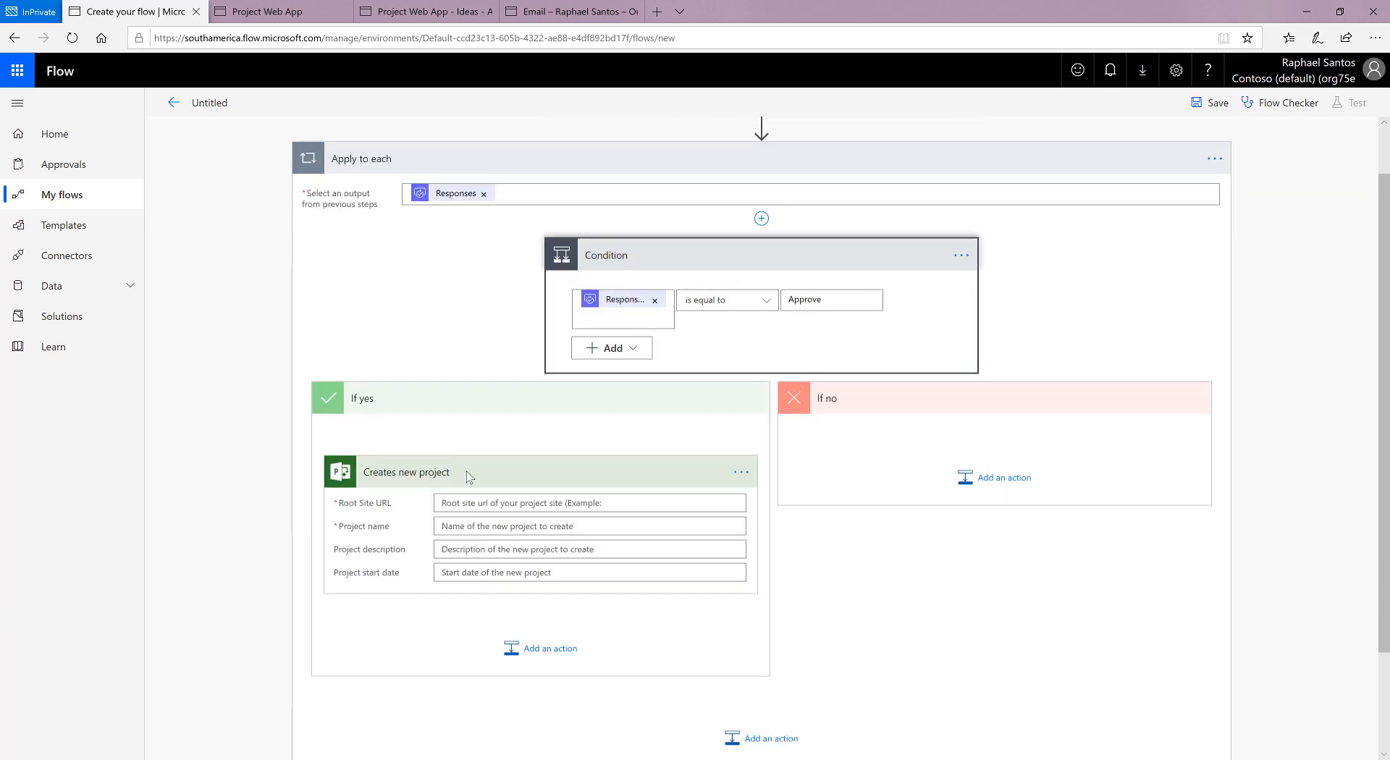
{"action": "left_click", "coordinate": [507, 506]}
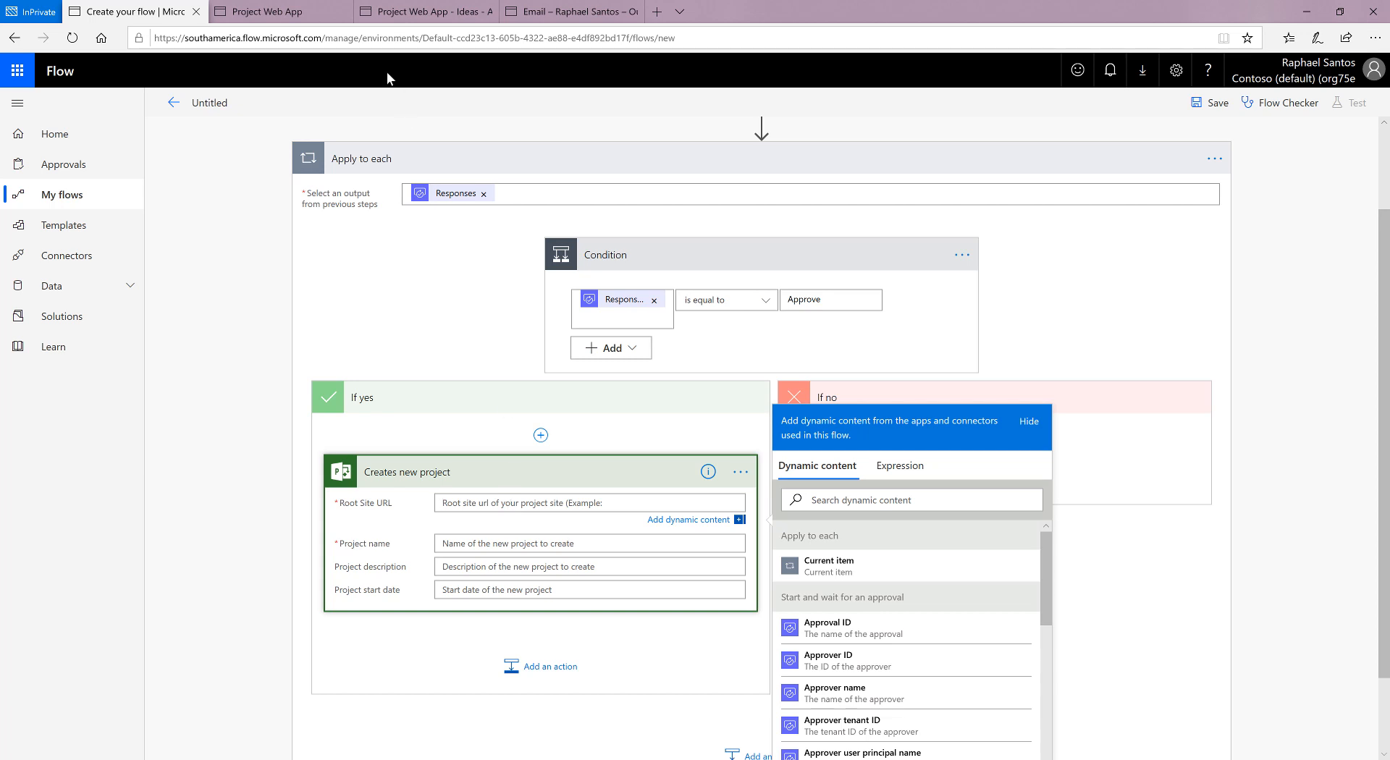
{"action": "left_click", "coordinate": [284, 12]}
{"action": "left_click", "coordinate": [316, 37]}
{"action": "key", "text": "ctrl+c"}
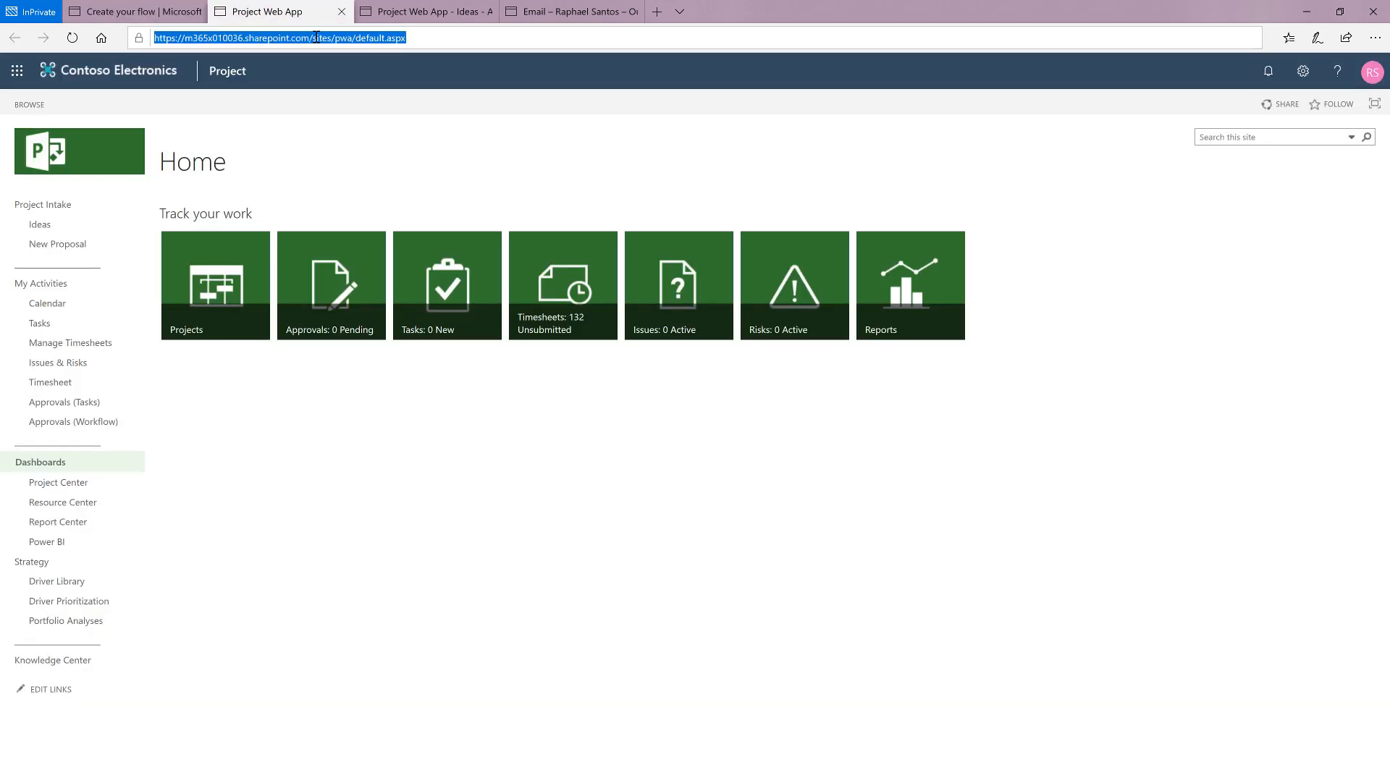
{"action": "left_click", "coordinate": [137, 12]}
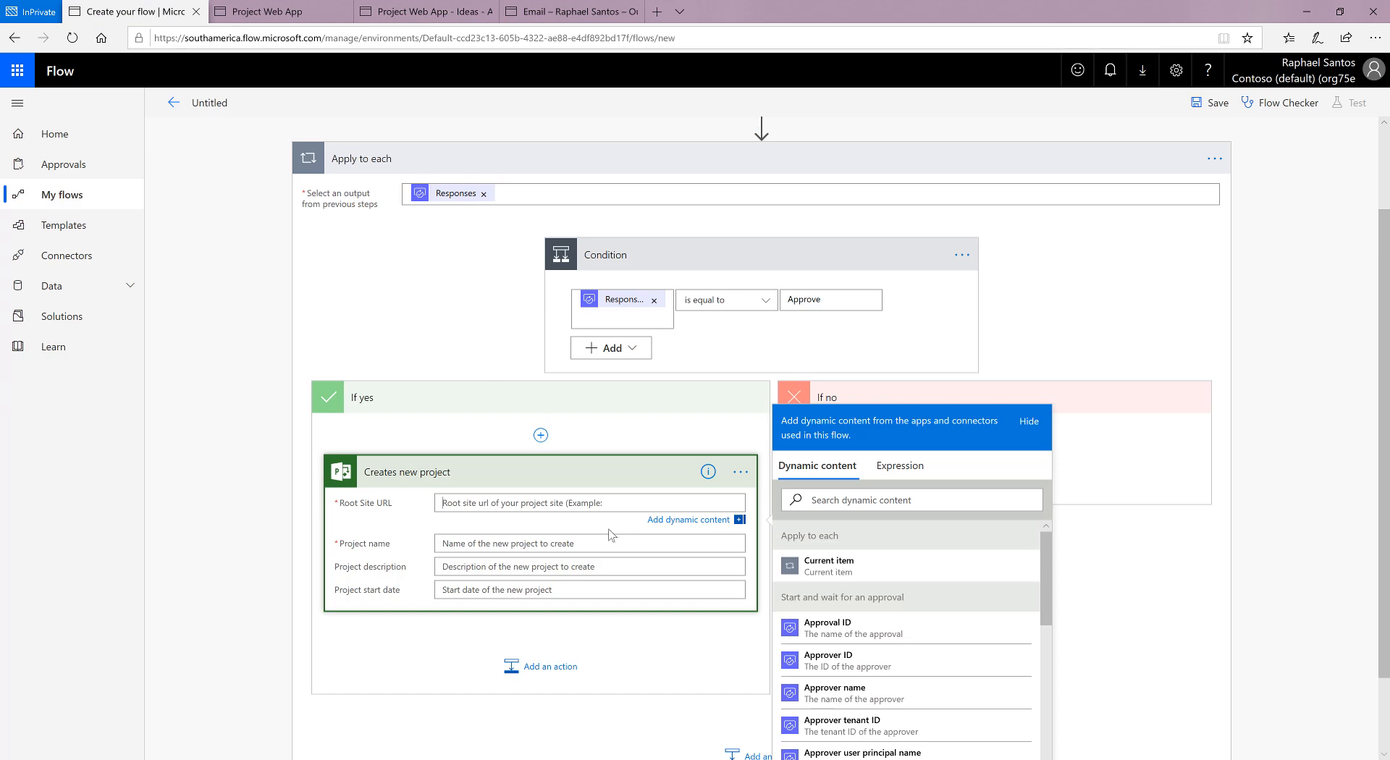
{"action": "key", "text": "ctrl+v"}
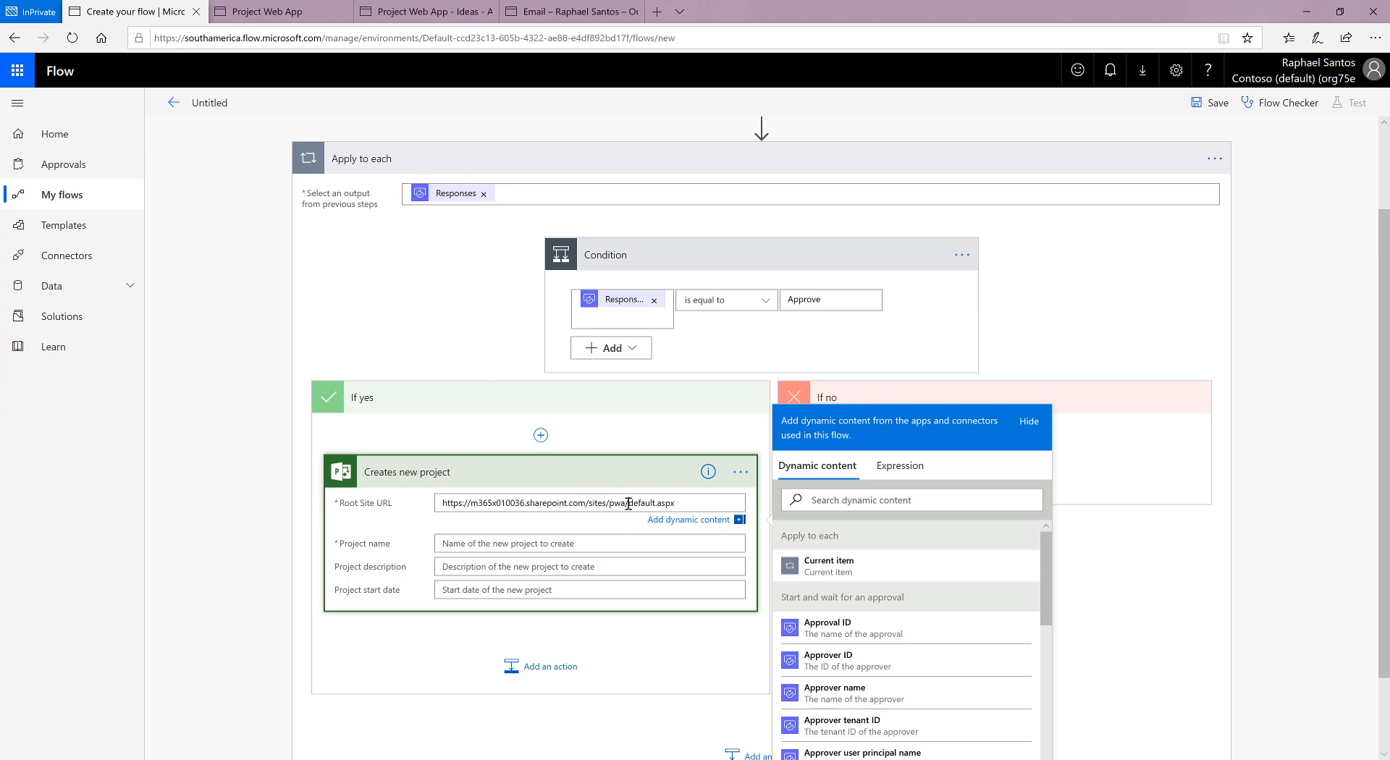
{"action": "key", "text": "Delete"}
{"action": "key", "text": "Delete"}
{"action": "key", "text": "Delete"}
{"action": "key", "text": "Delete"}
{"action": "key", "text": "Delete"}
{"action": "key", "text": "Delete"}
{"action": "key", "text": "Delete"}
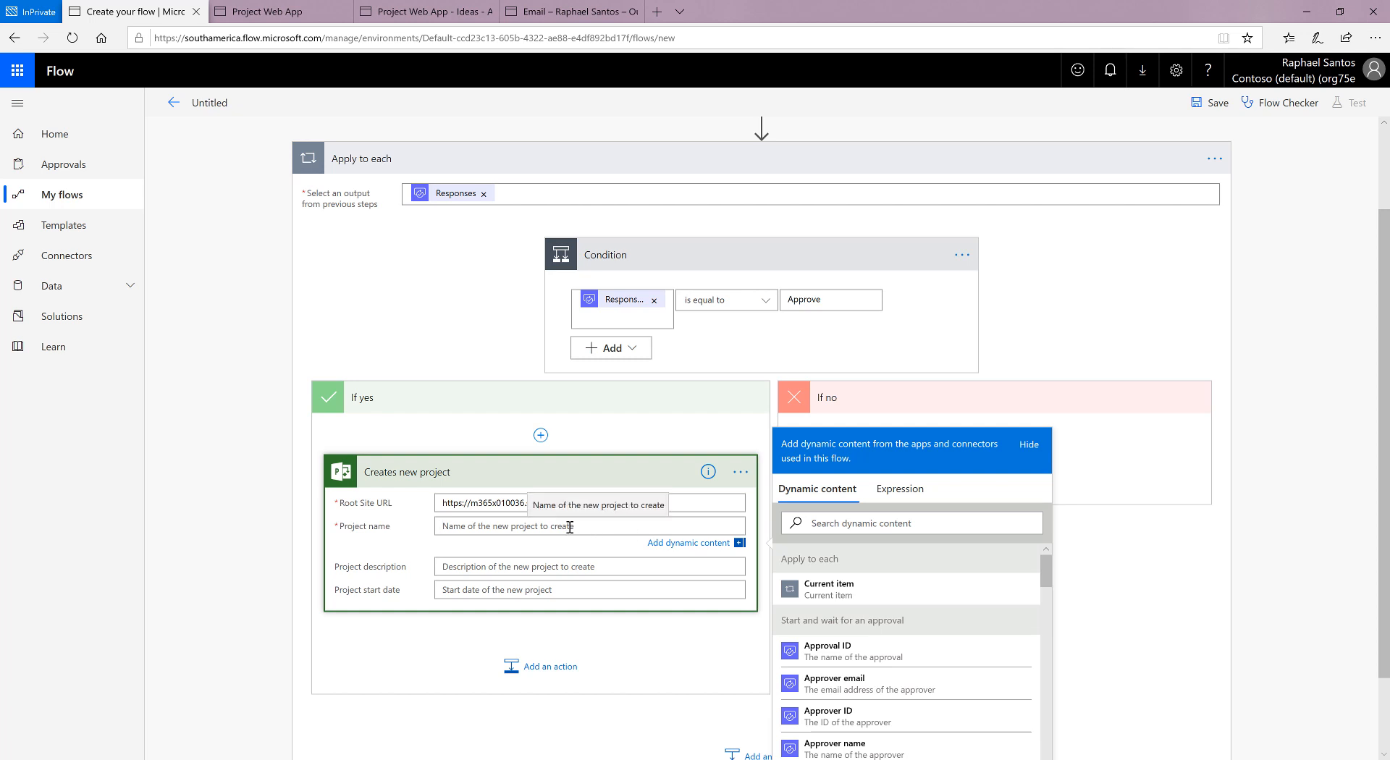
Step: Examine the flow's steps and the approval outputs offered as dynamic content for the new project's Project name
{"action": "scroll", "coordinate": [1340, 526], "scroll_direction": "down", "scroll_amount": 2}
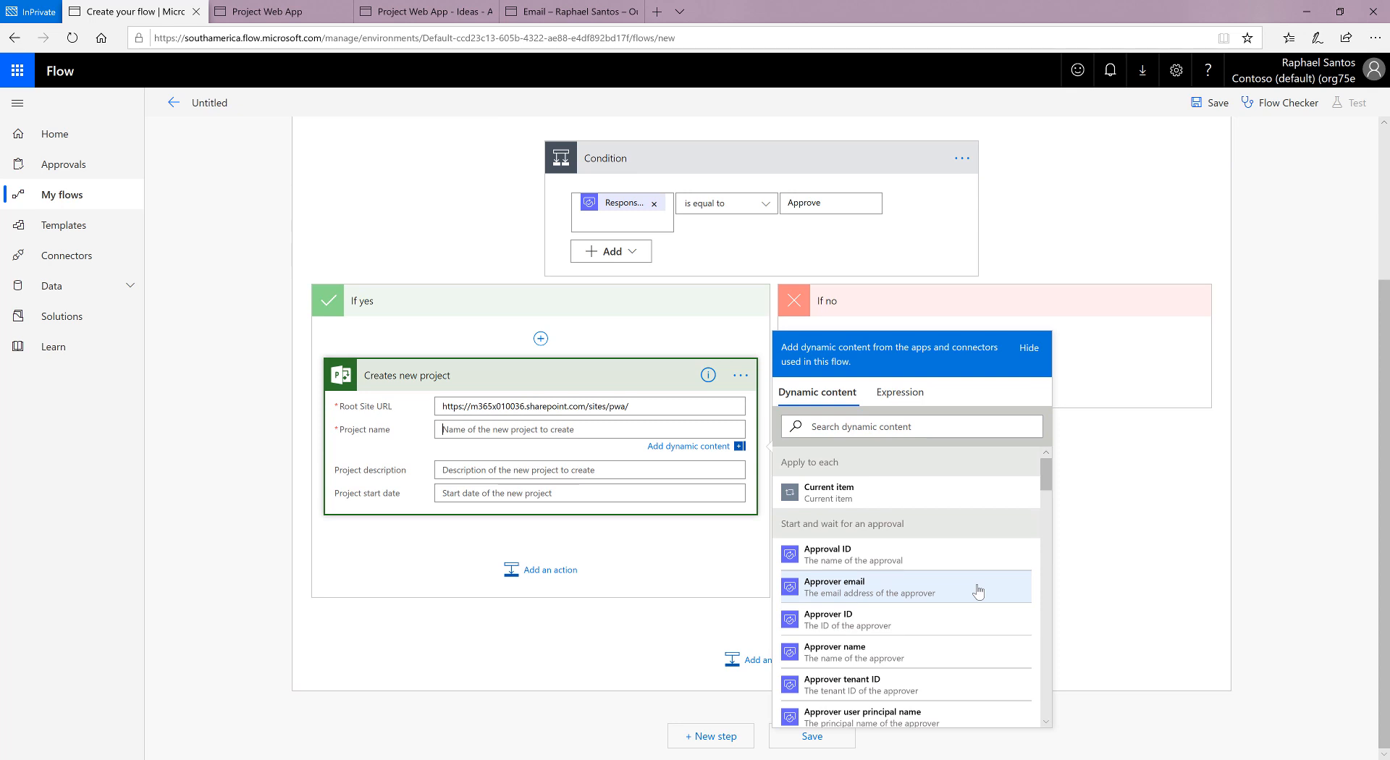
{"action": "scroll", "coordinate": [1270, 398], "scroll_direction": "up", "scroll_amount": 4}
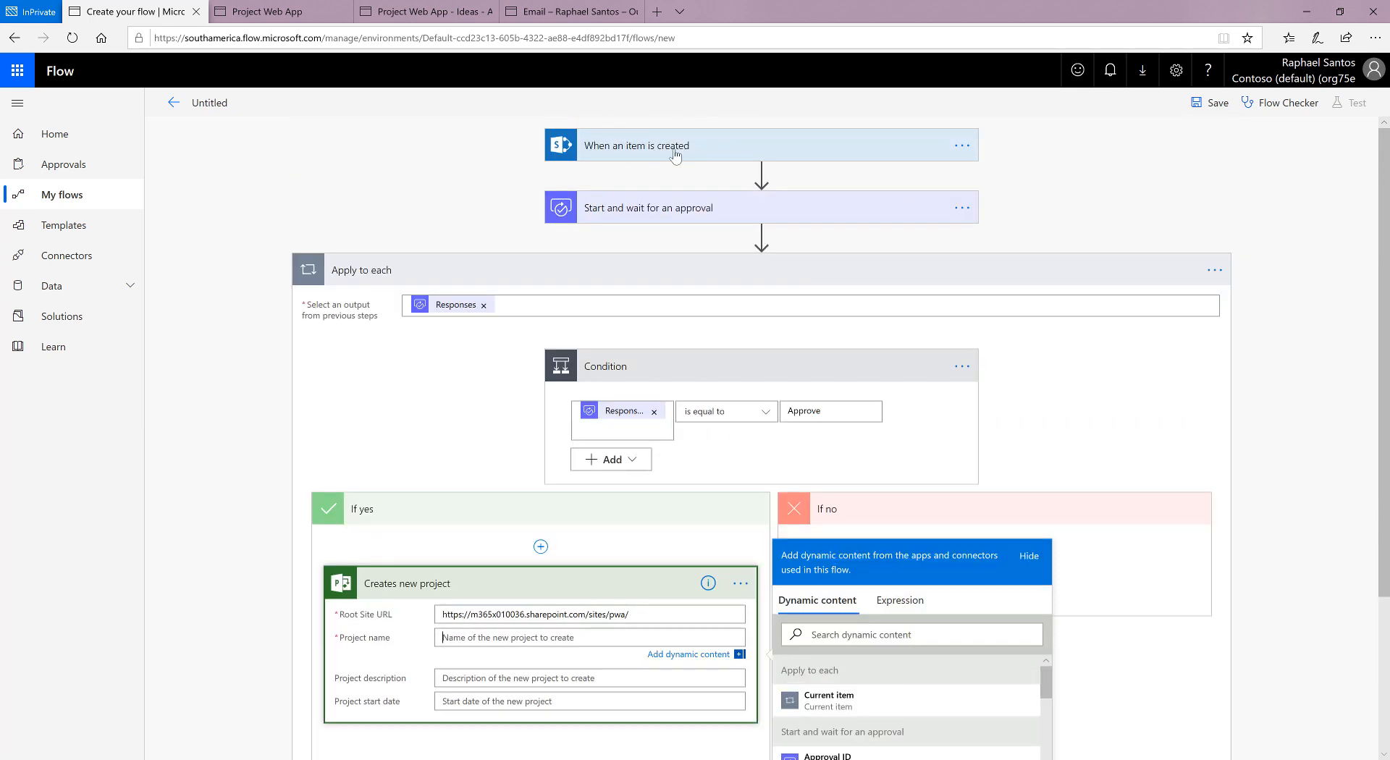
{"action": "scroll", "coordinate": [472, 493], "scroll_direction": "down", "scroll_amount": 4}
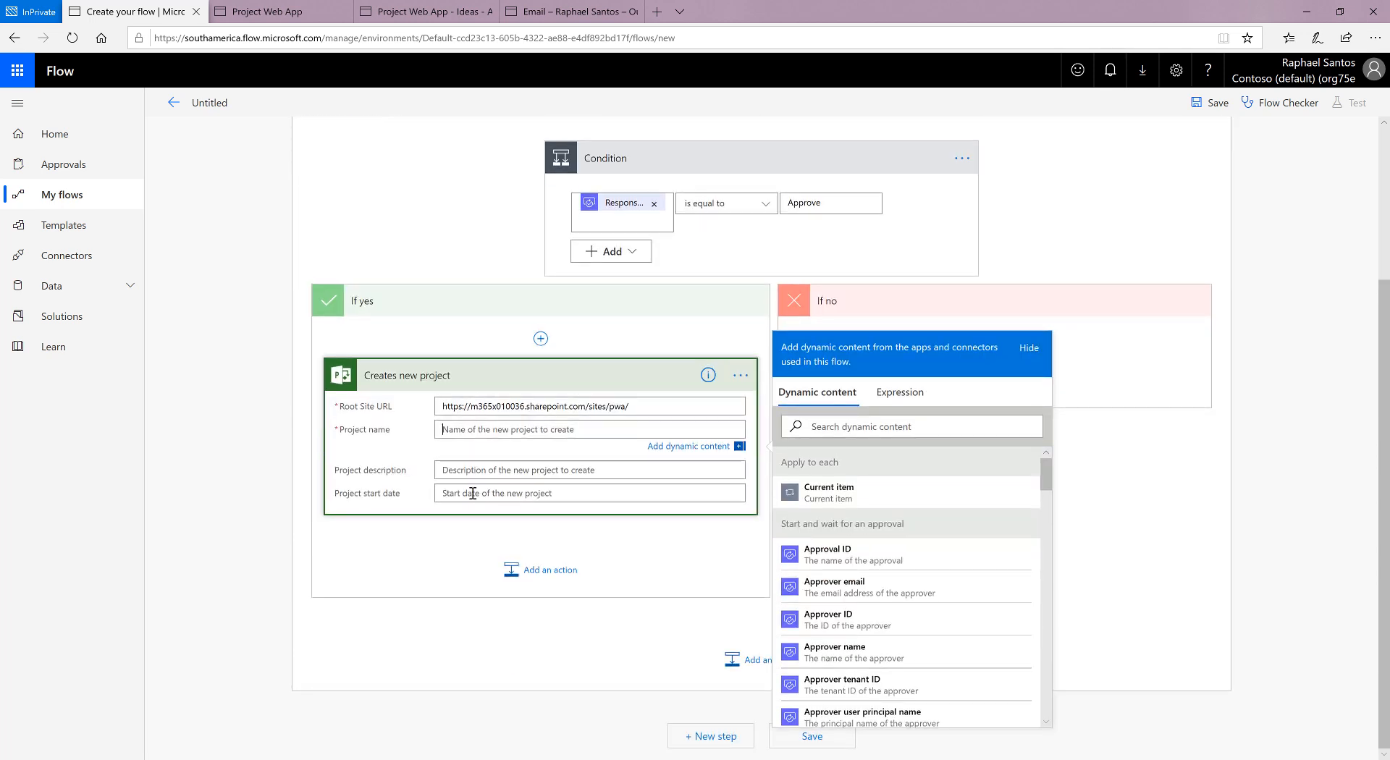
{"action": "scroll", "coordinate": [1007, 576], "scroll_direction": "down", "scroll_amount": 2}
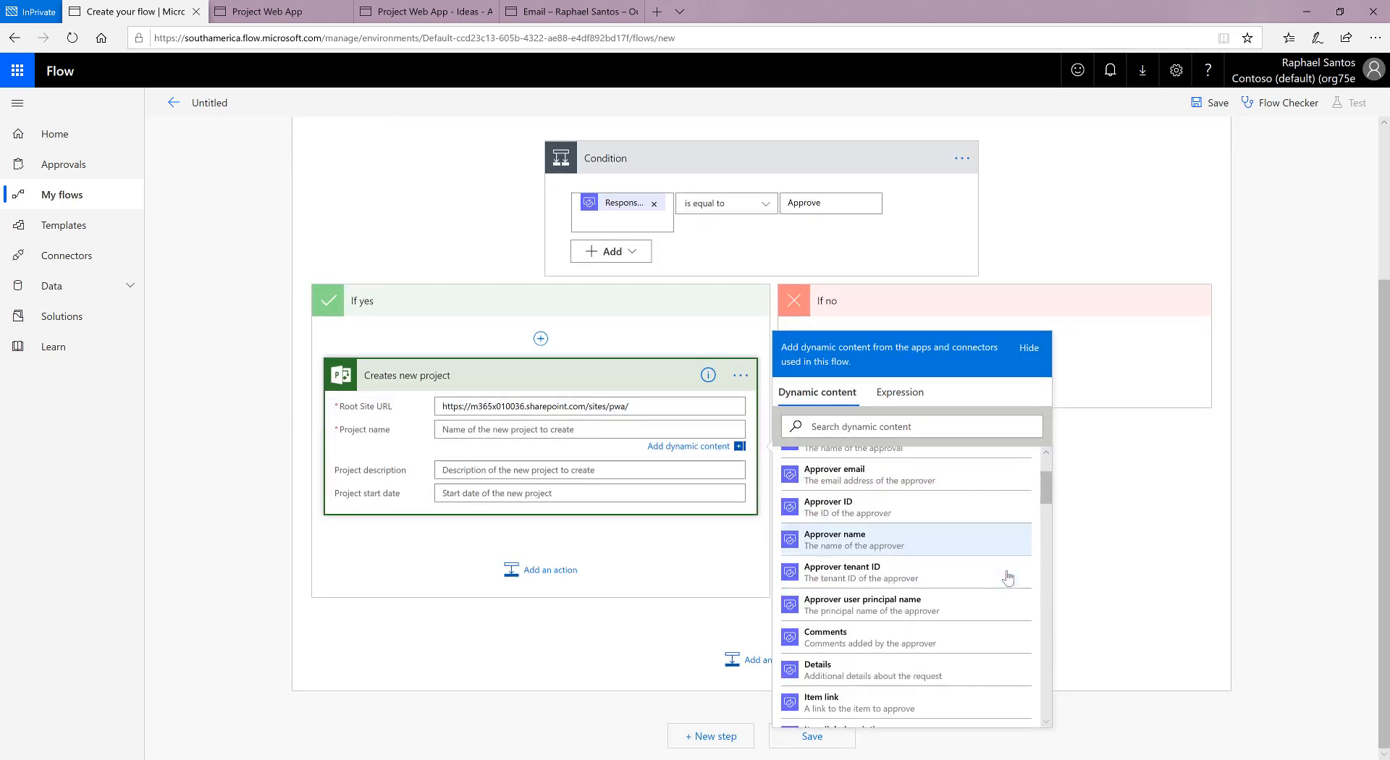
{"action": "scroll", "coordinate": [1008, 577], "scroll_direction": "down", "scroll_amount": 2}
{"action": "scroll", "coordinate": [912, 521], "scroll_direction": "up", "scroll_amount": 5}
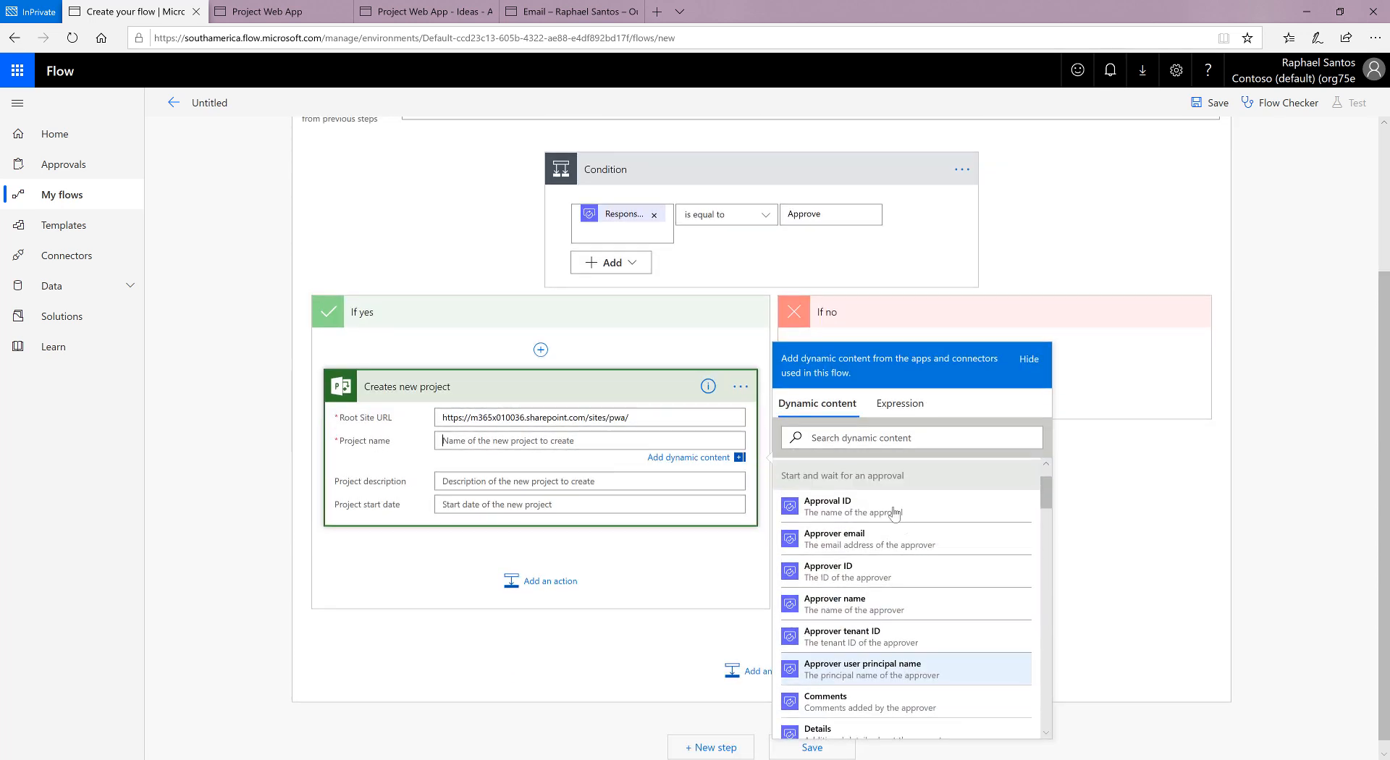
{"action": "scroll", "coordinate": [910, 532], "scroll_direction": "down", "scroll_amount": 1}
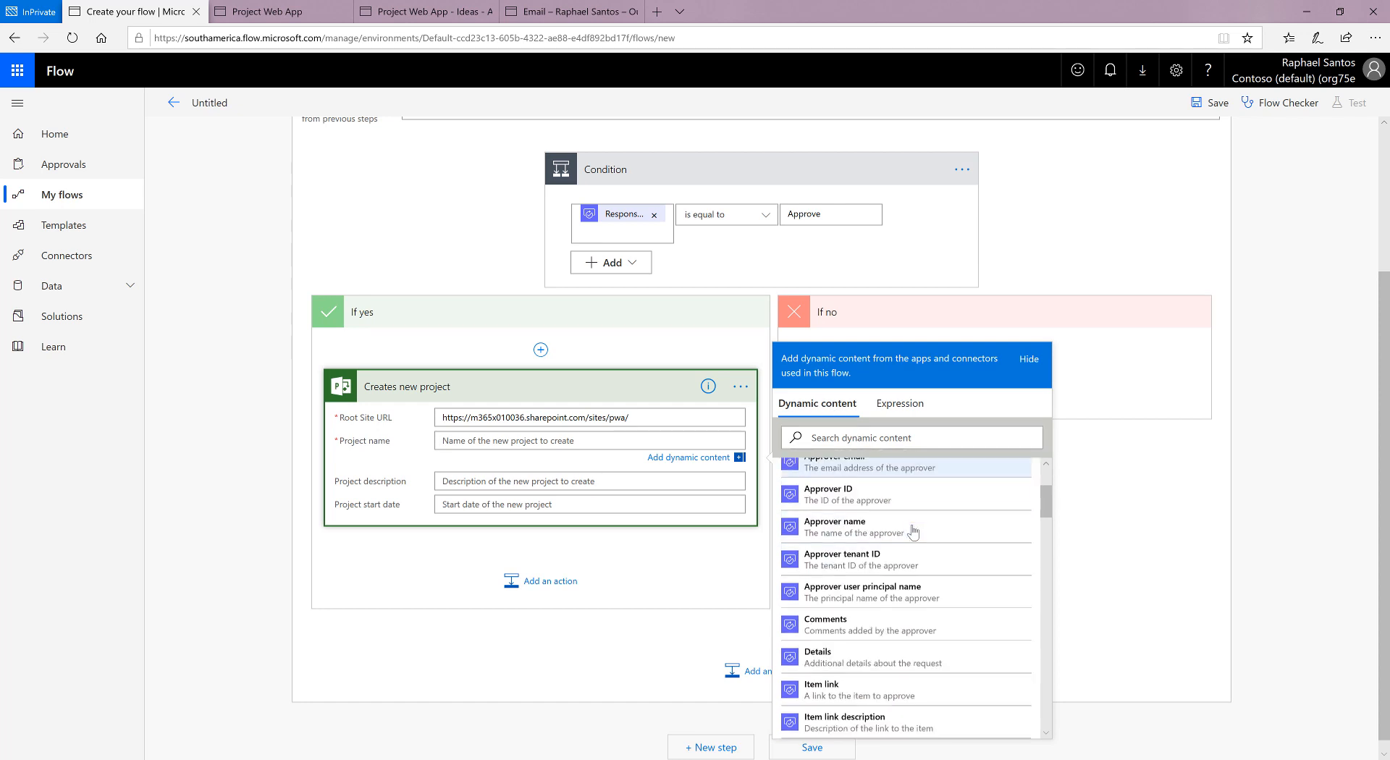
{"action": "scroll", "coordinate": [914, 532], "scroll_direction": "down", "scroll_amount": 1}
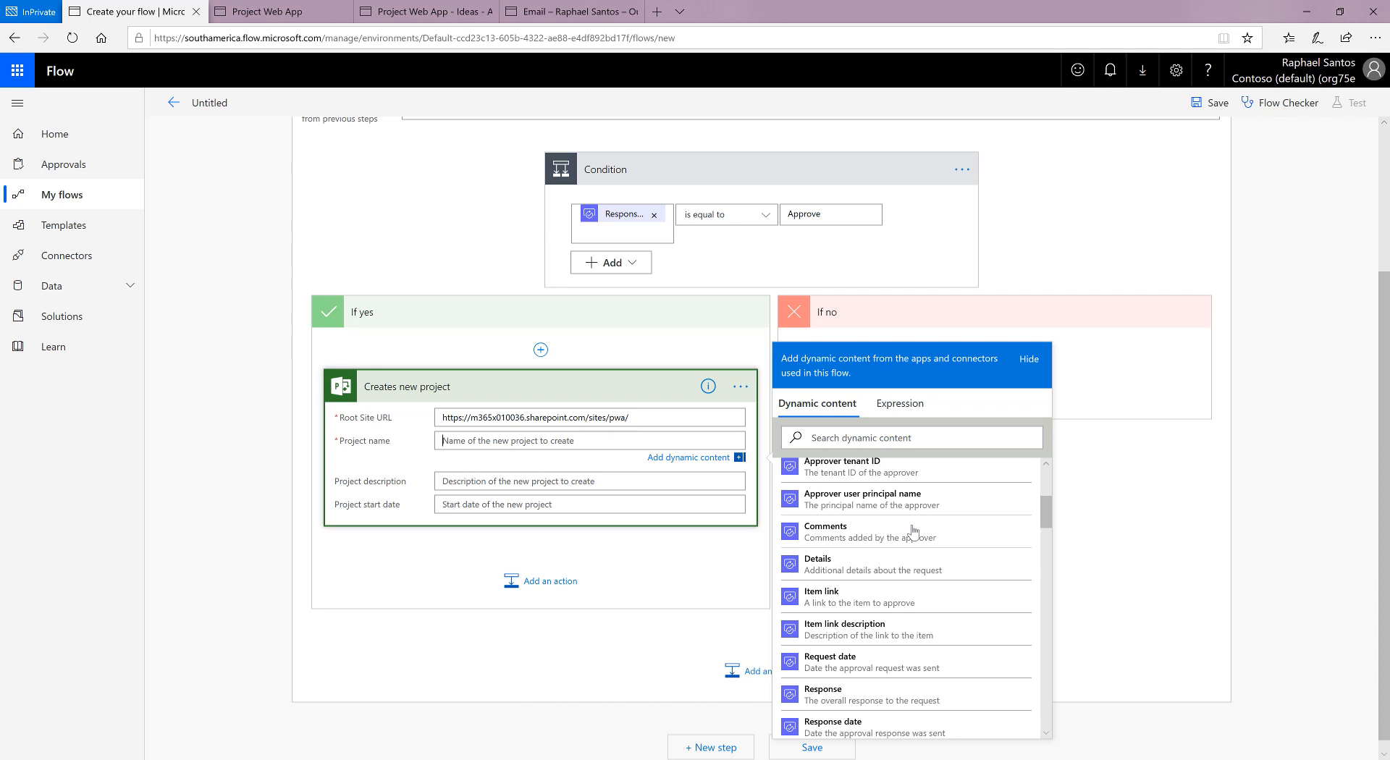
{"action": "scroll", "coordinate": [913, 532], "scroll_direction": "down", "scroll_amount": 6}
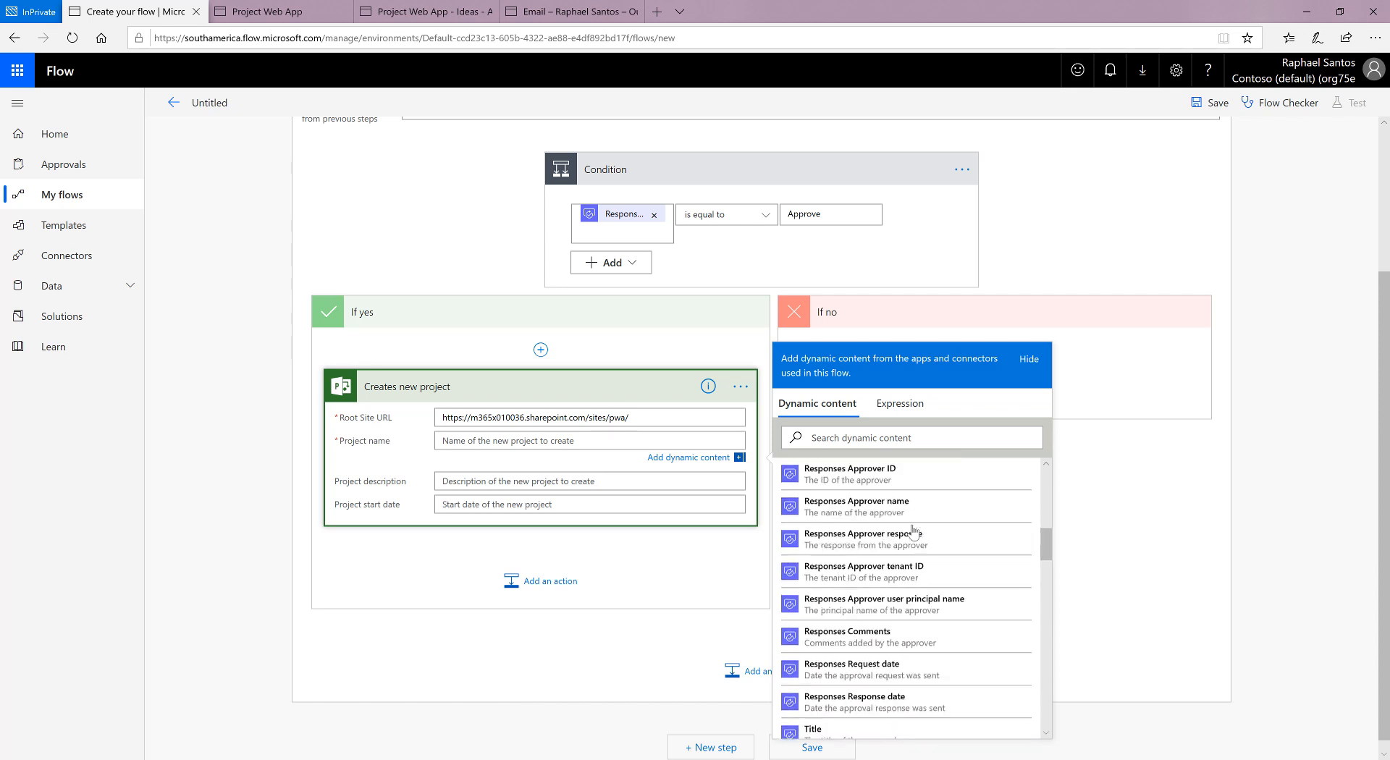
{"action": "scroll", "coordinate": [913, 532], "scroll_direction": "up", "scroll_amount": 5}
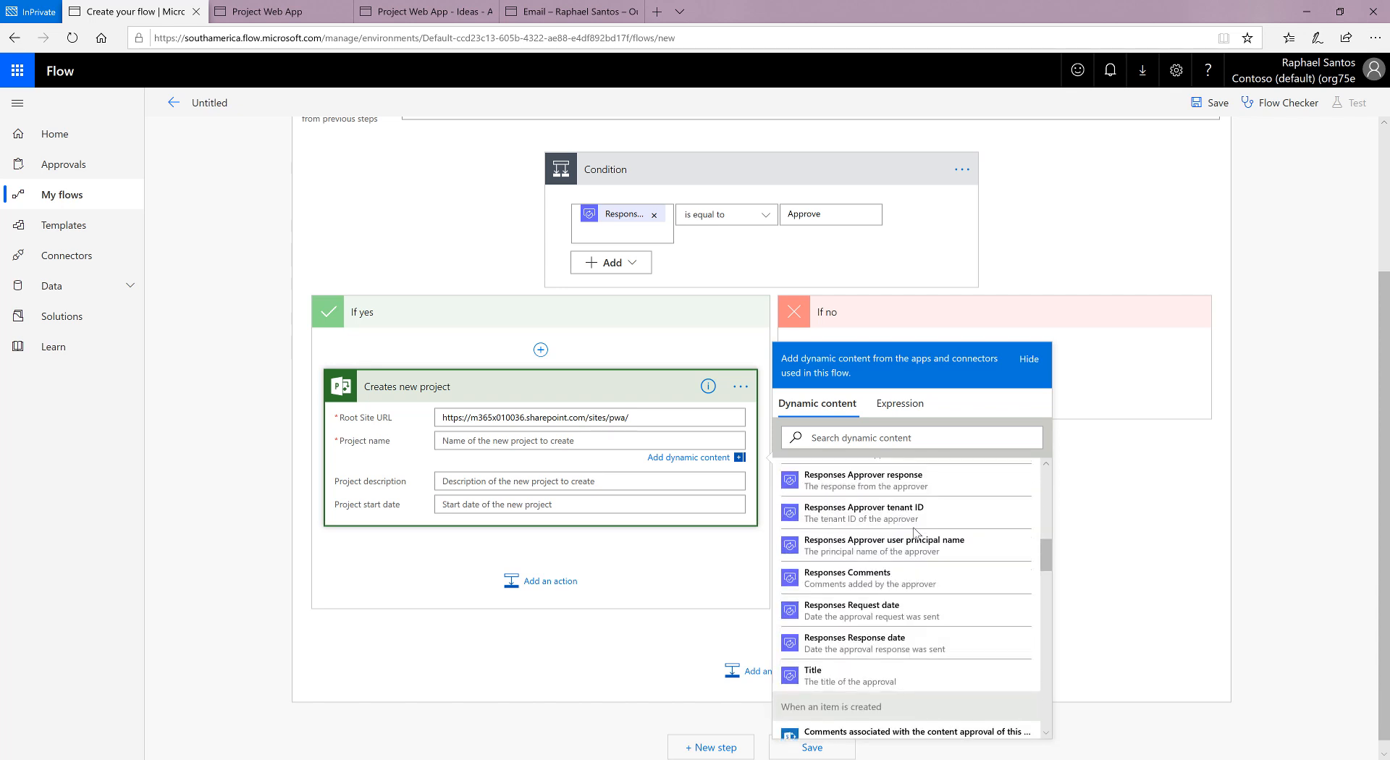
{"action": "scroll", "coordinate": [915, 533], "scroll_direction": "up", "scroll_amount": 1}
Step: Set the Creates new project action's Project name to the ProjectName dynamic value from When an item is created
{"action": "left_click", "coordinate": [583, 441]}
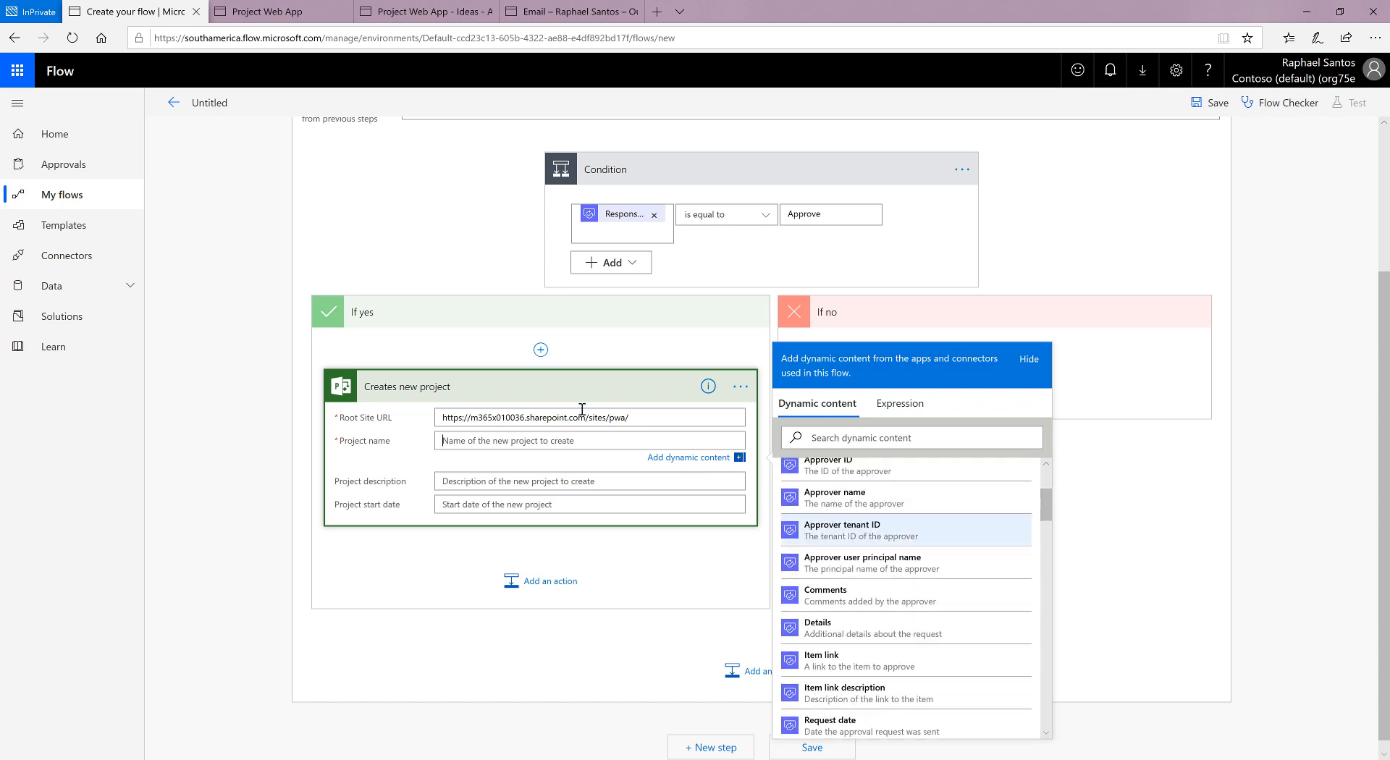
{"action": "scroll", "coordinate": [645, 340], "scroll_direction": "up", "scroll_amount": 3}
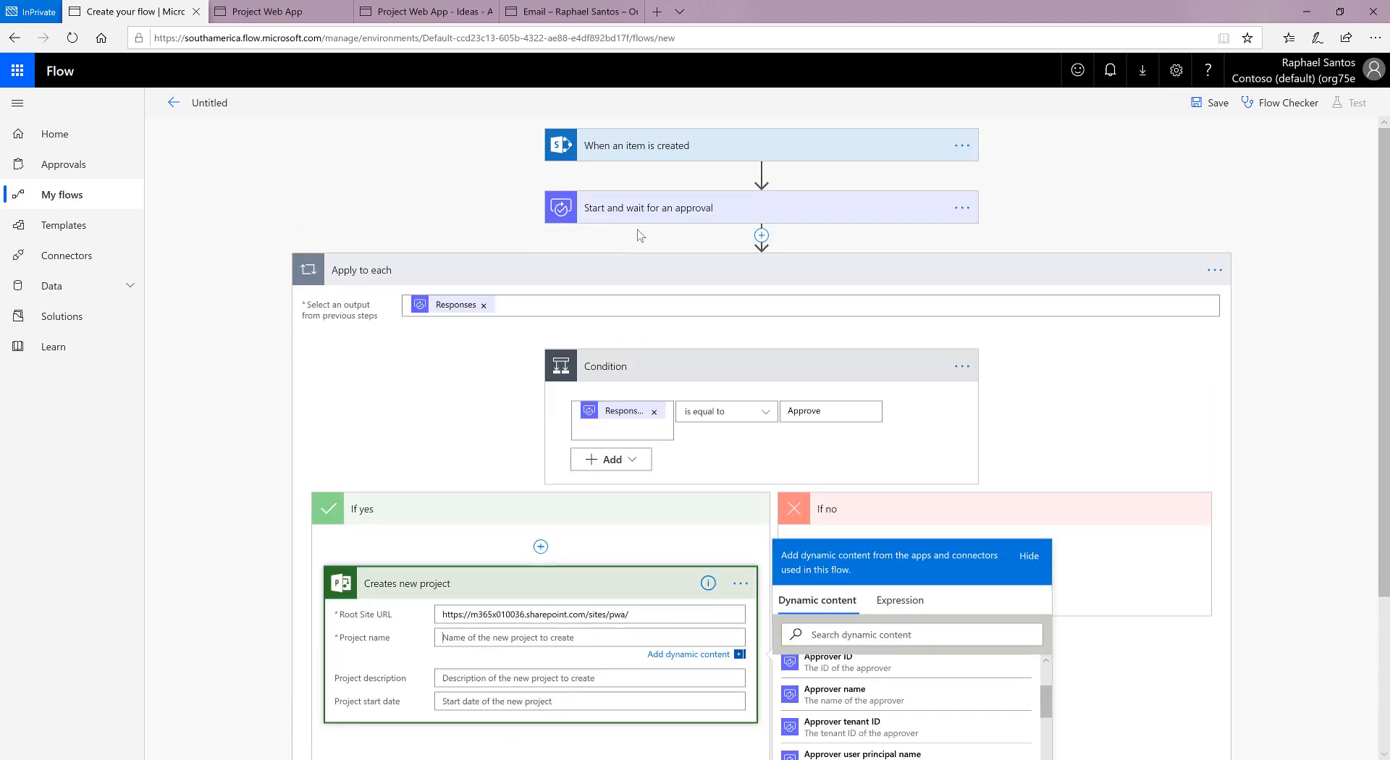
{"action": "scroll", "coordinate": [1187, 622], "scroll_direction": "down", "scroll_amount": 3}
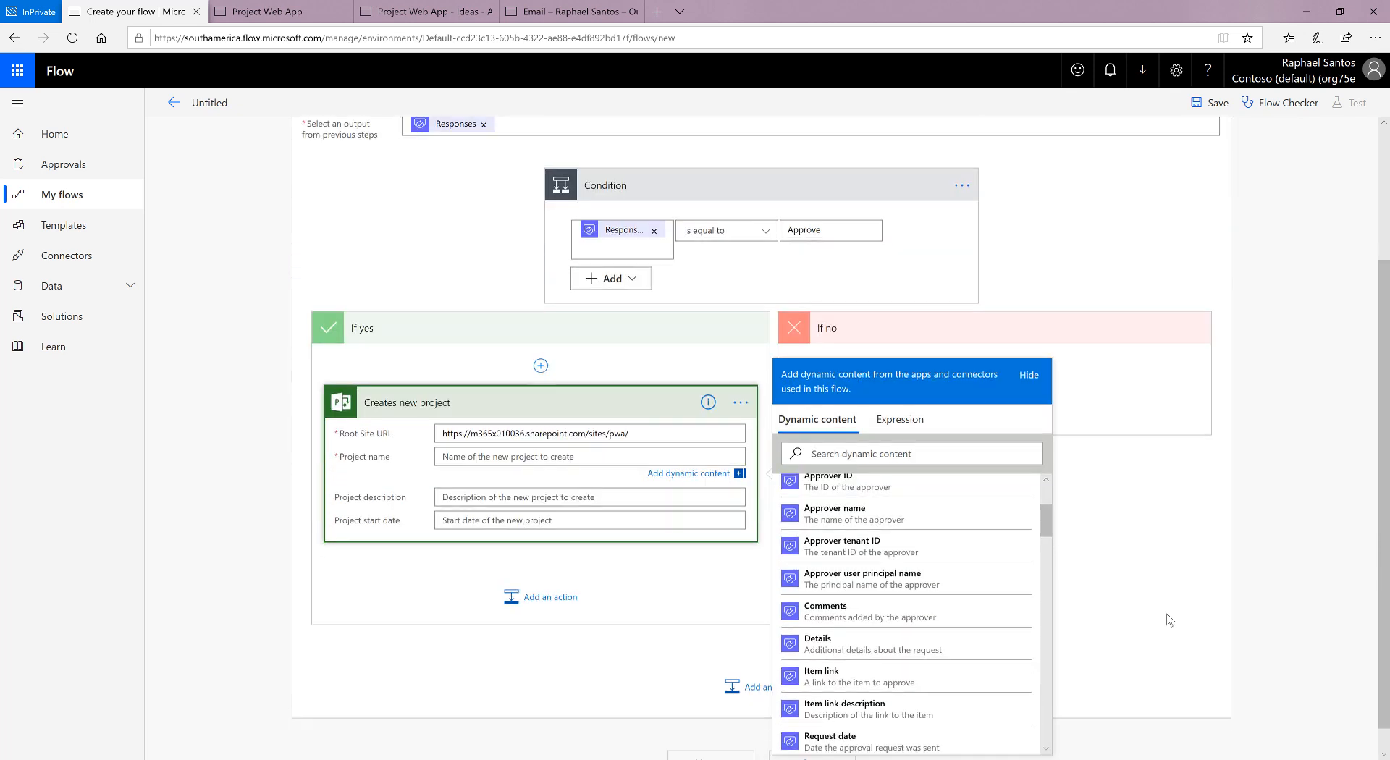
{"action": "scroll", "coordinate": [889, 521], "scroll_direction": "down", "scroll_amount": 2}
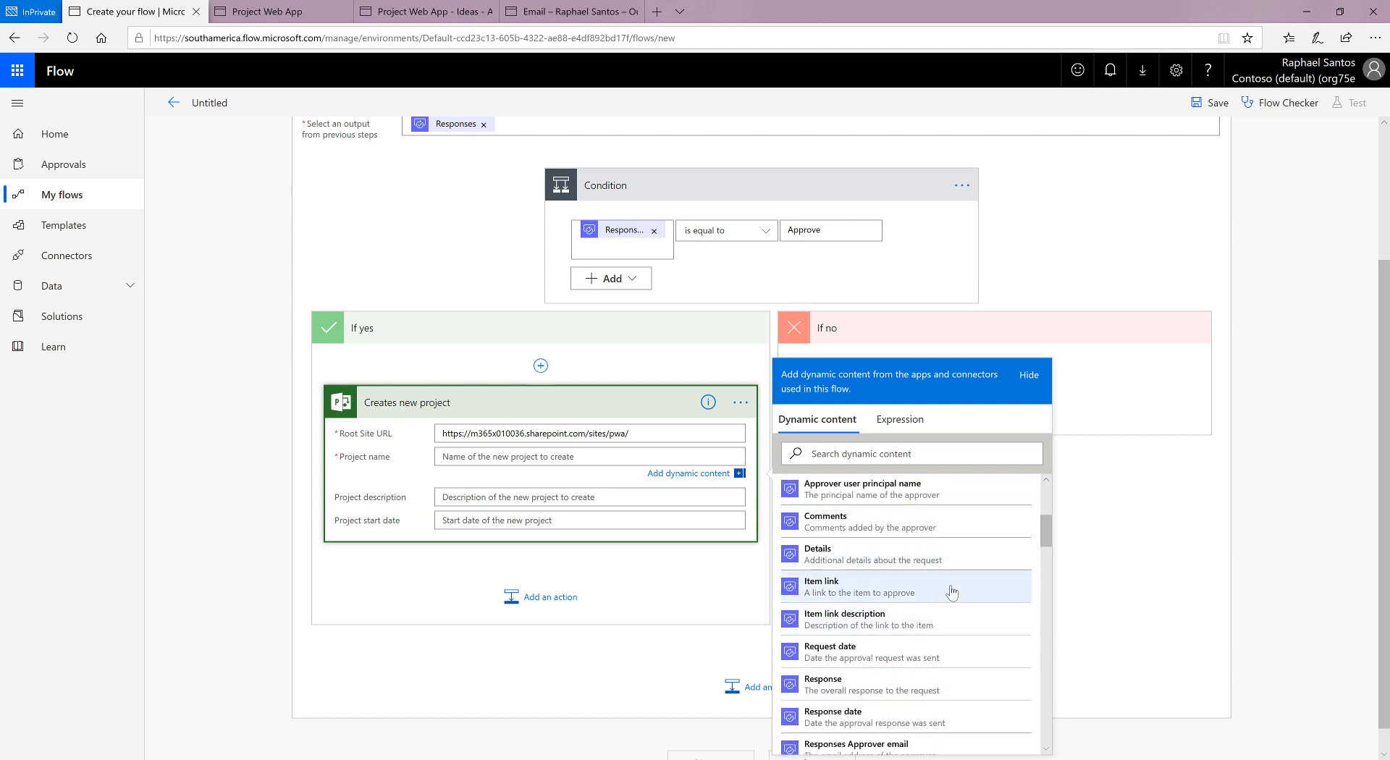
{"action": "scroll", "coordinate": [1235, 552], "scroll_direction": "down", "scroll_amount": 1}
{"action": "scroll", "coordinate": [926, 536], "scroll_direction": "down", "scroll_amount": 5}
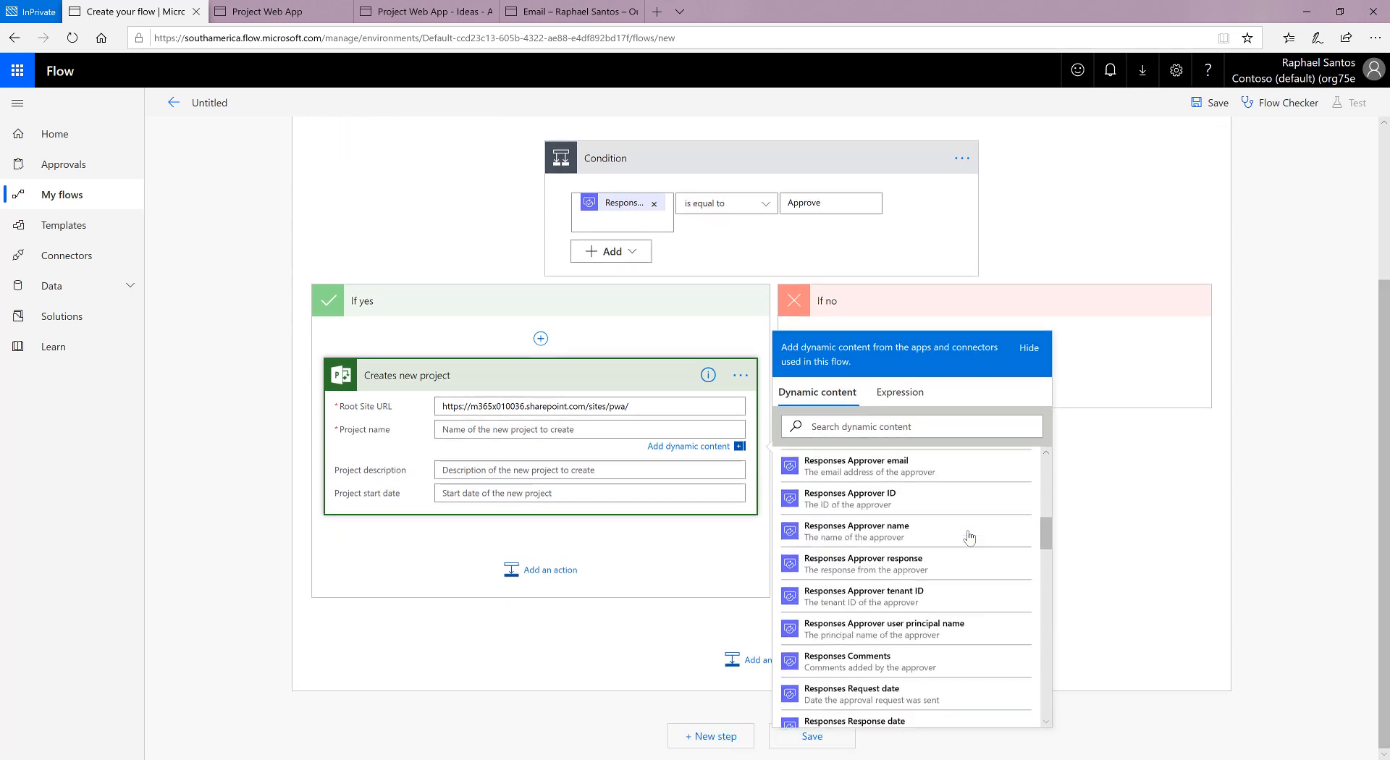
{"action": "scroll", "coordinate": [969, 536], "scroll_direction": "down", "scroll_amount": 5}
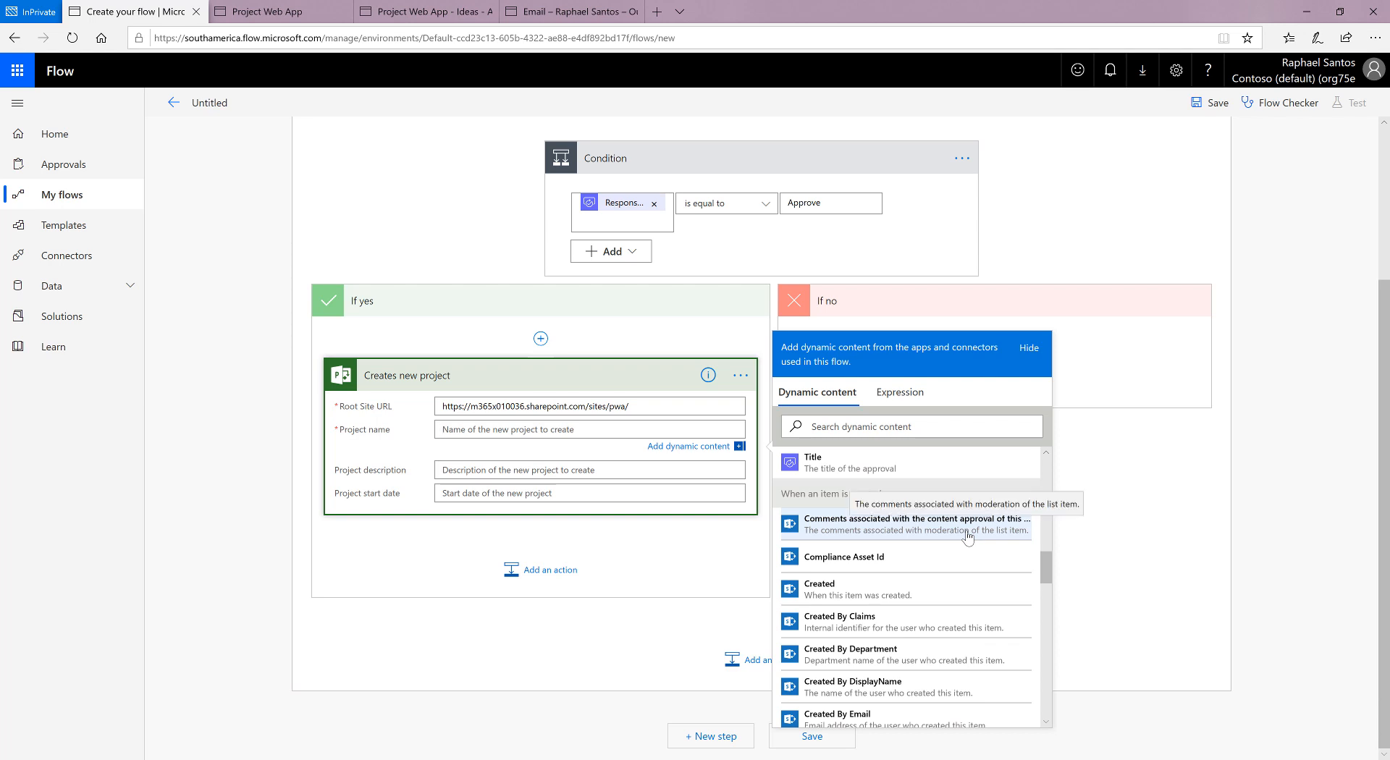
{"action": "scroll", "coordinate": [968, 535], "scroll_direction": "down", "scroll_amount": 5}
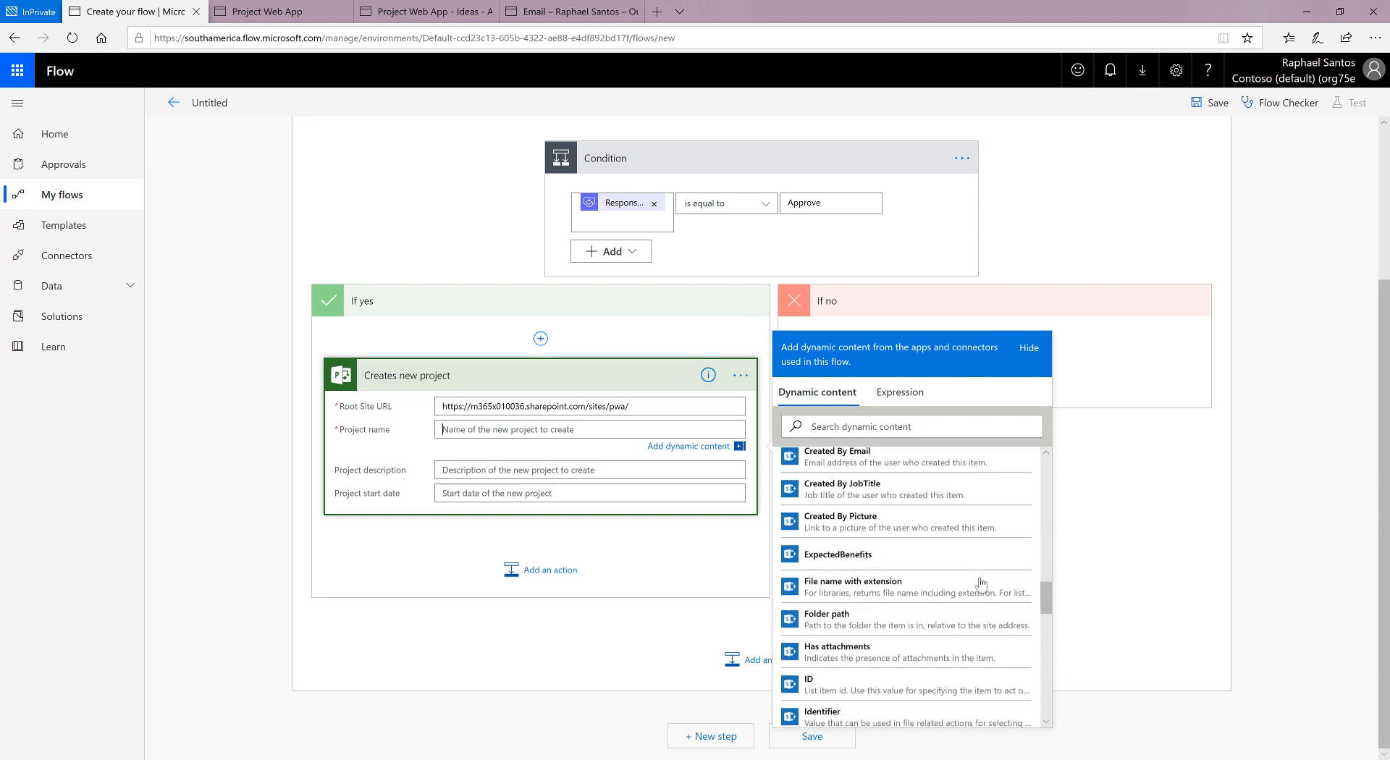
{"action": "scroll", "coordinate": [981, 583], "scroll_direction": "down", "scroll_amount": 6}
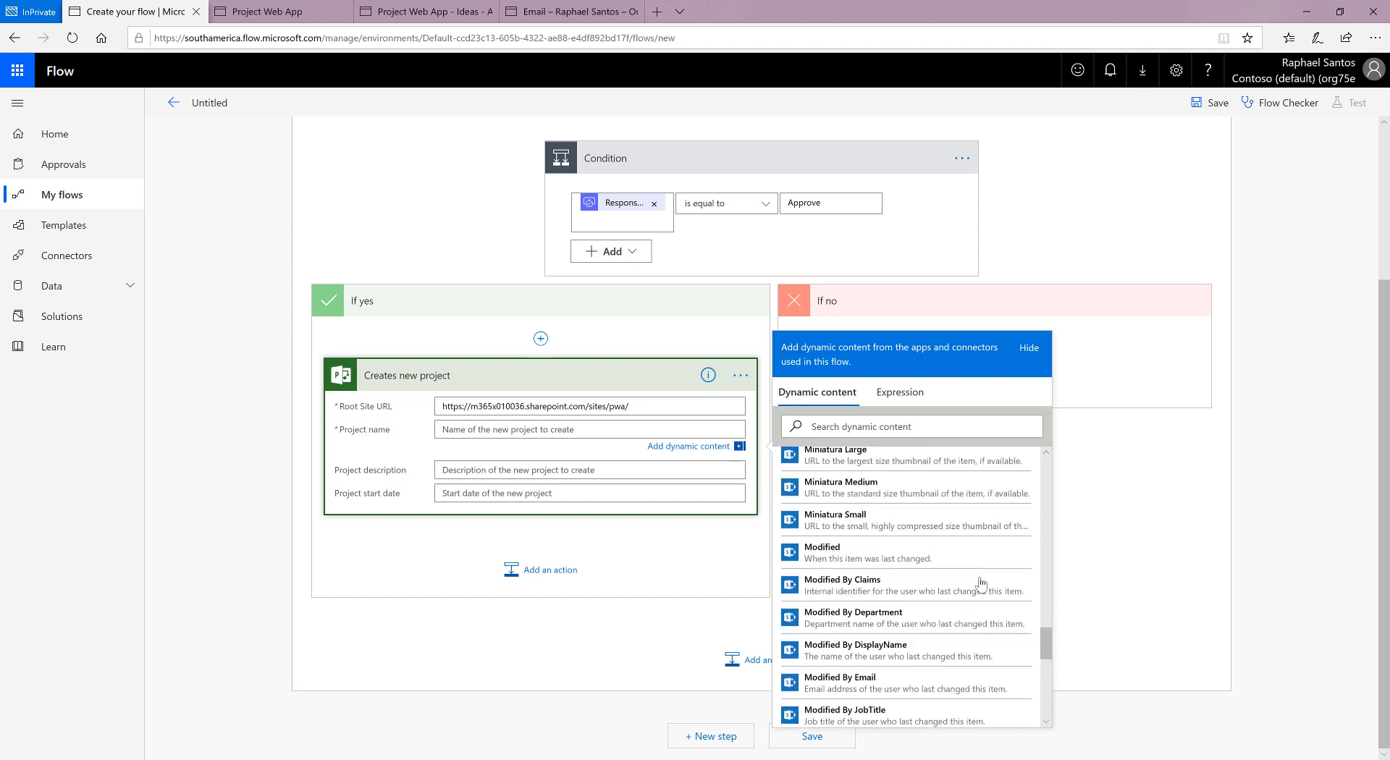
{"action": "scroll", "coordinate": [981, 583], "scroll_direction": "down", "scroll_amount": 3}
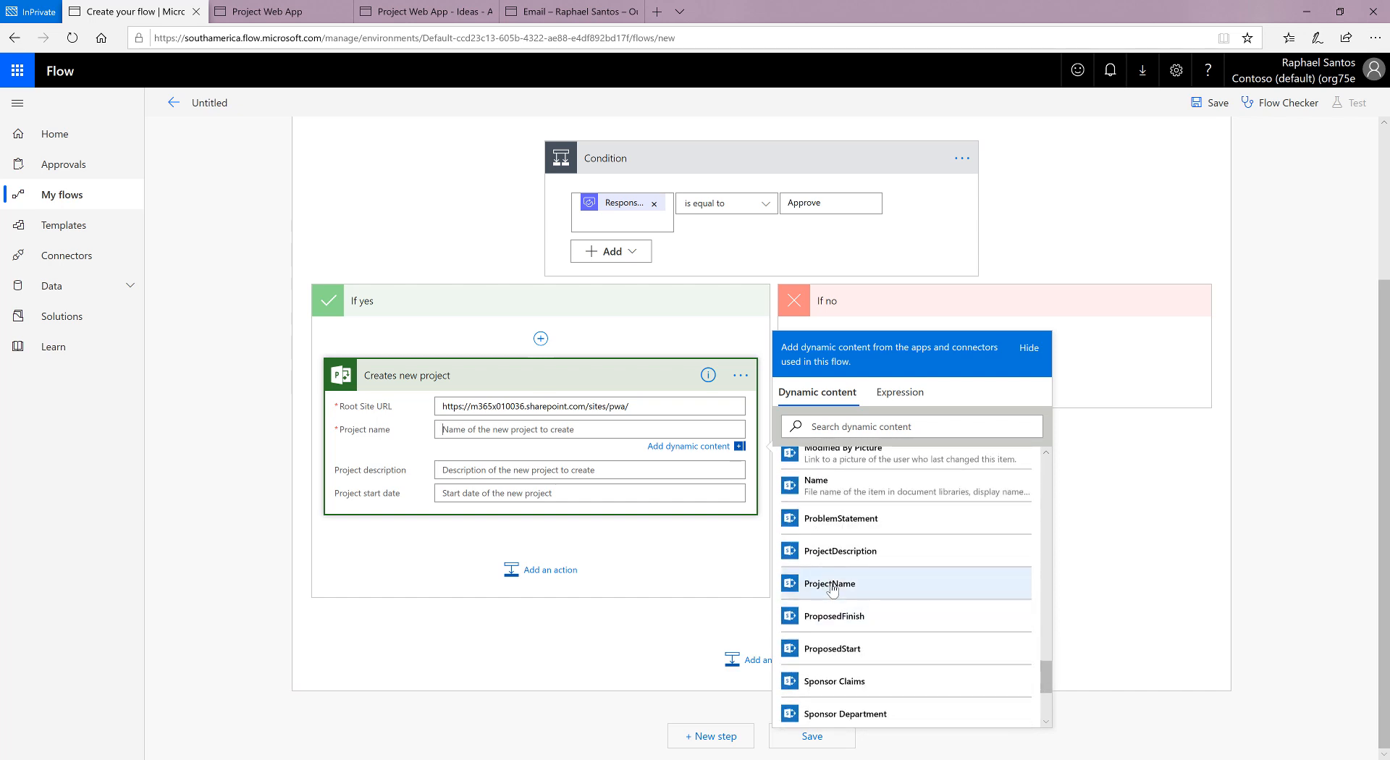
{"action": "left_click", "coordinate": [831, 585]}
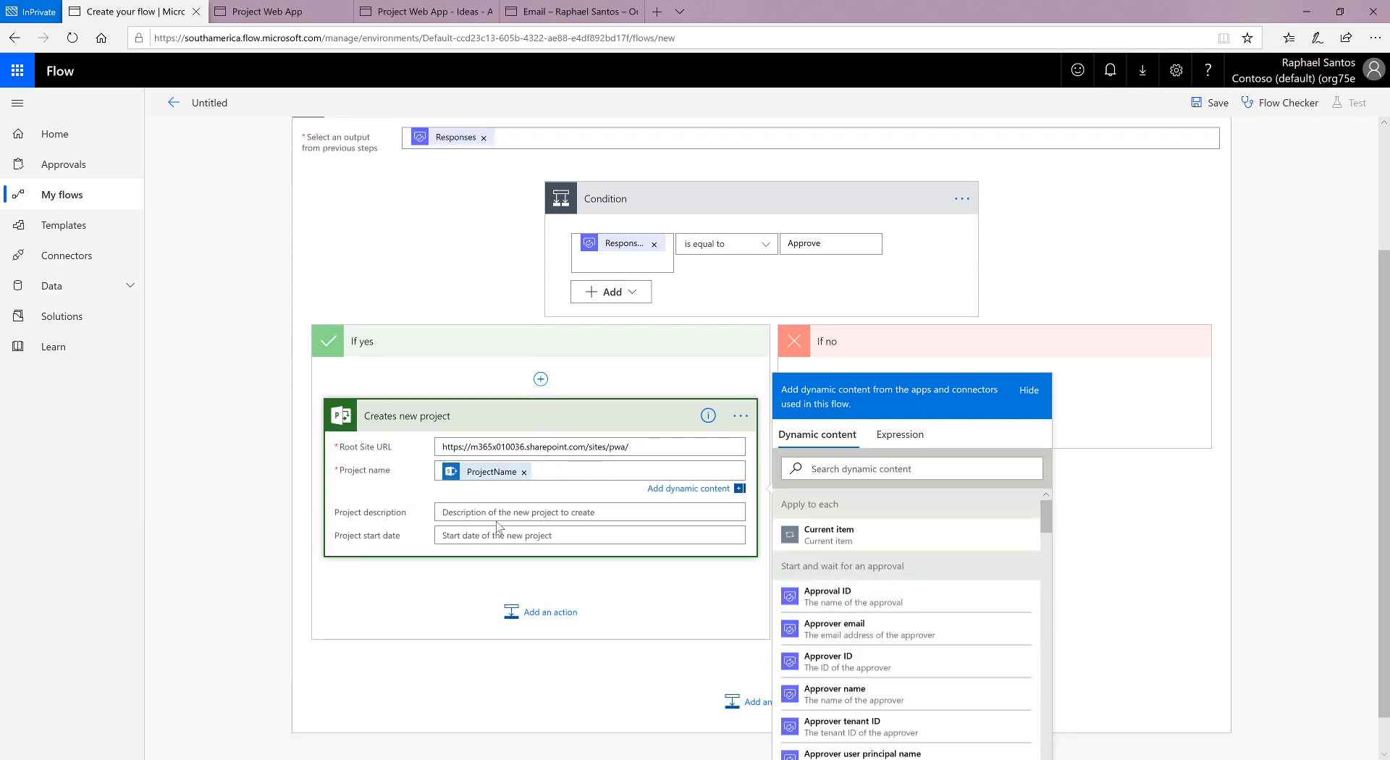
Step: Set the action's Project description to the ProjectDescription dynamic value from When an item is created
{"action": "left_click", "coordinate": [498, 516]}
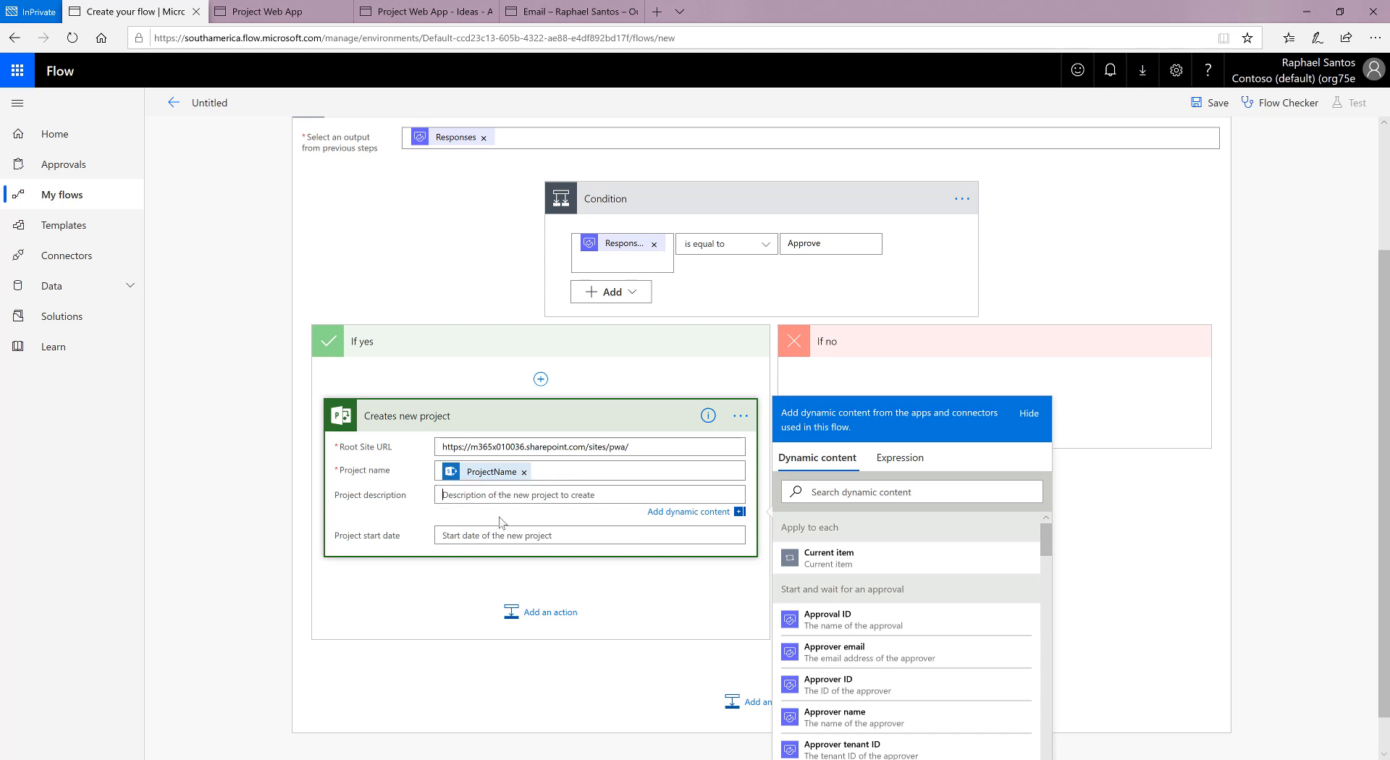
{"action": "scroll", "coordinate": [1023, 540], "scroll_direction": "down", "scroll_amount": 5}
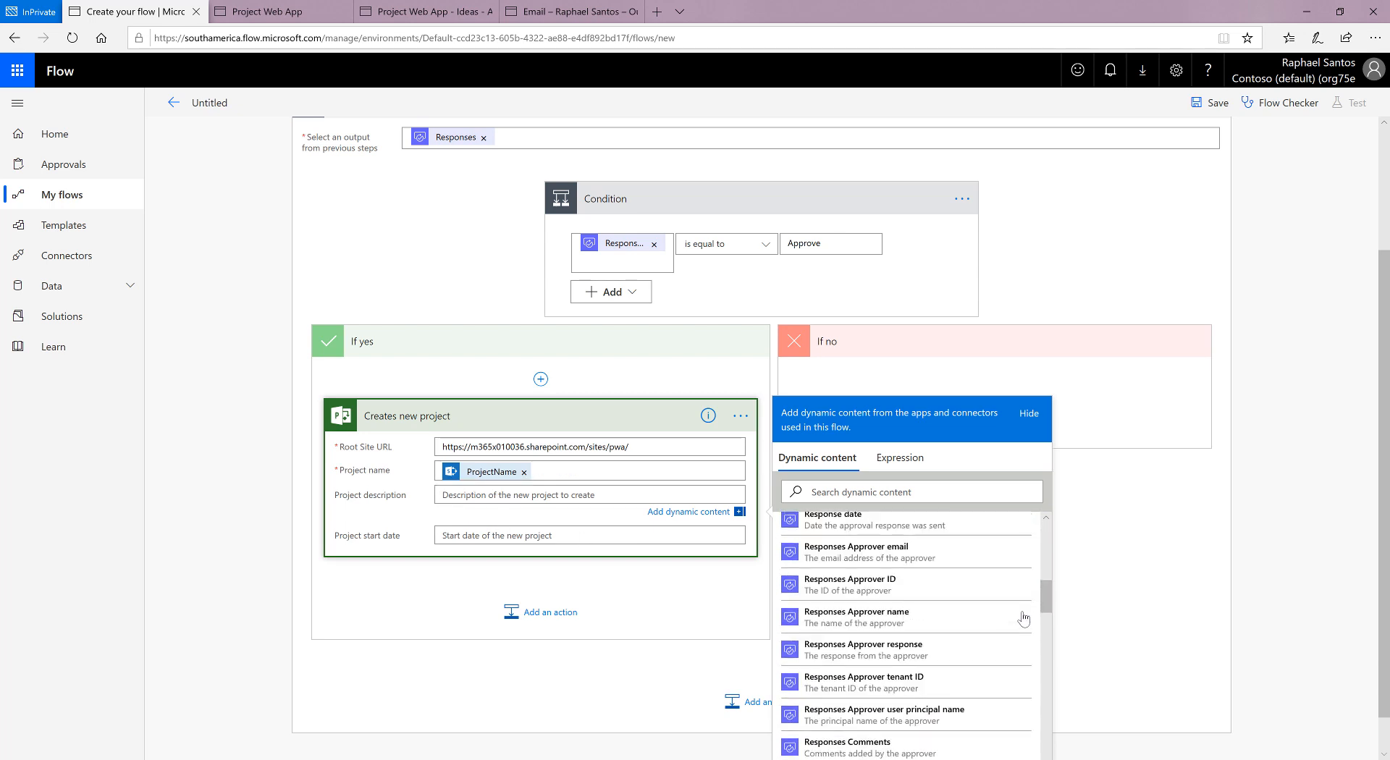
{"action": "scroll", "coordinate": [1023, 617], "scroll_direction": "down", "scroll_amount": 10}
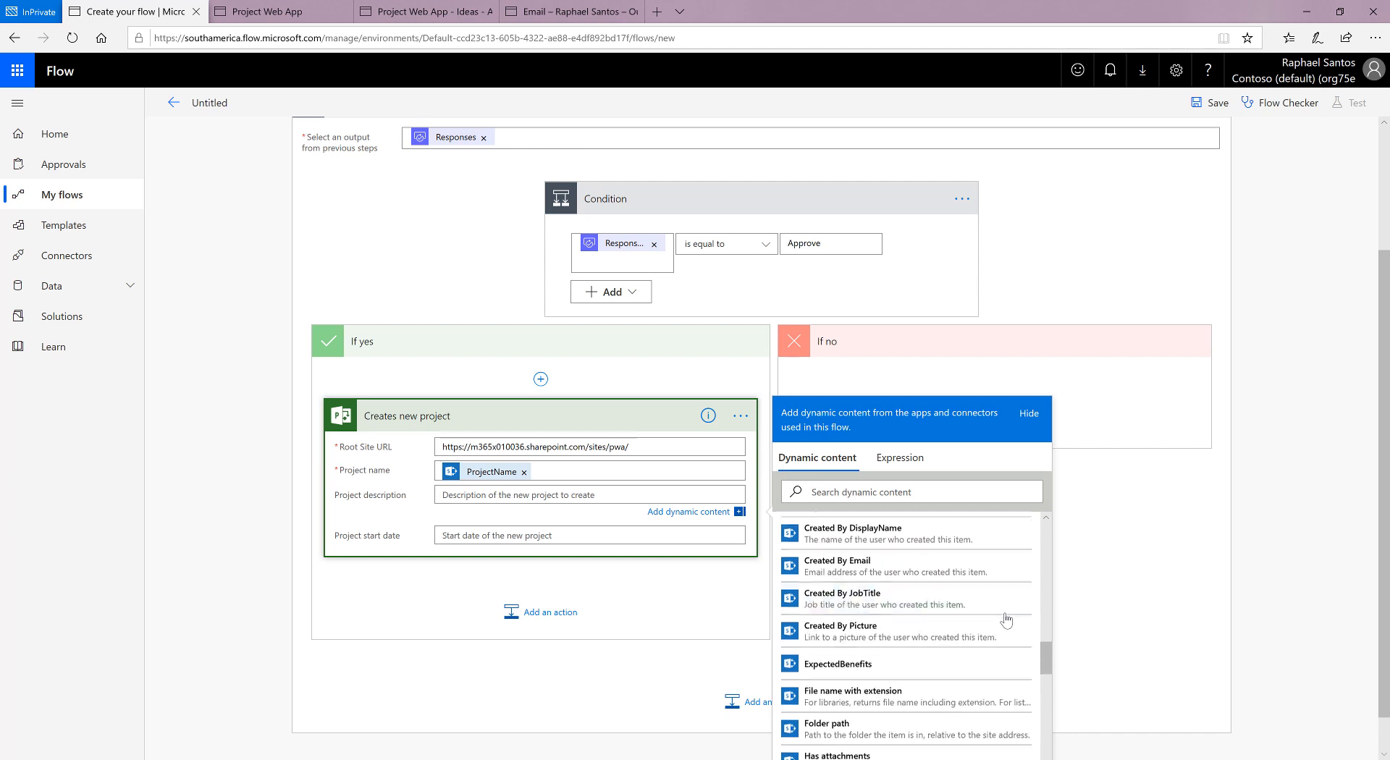
{"action": "scroll", "coordinate": [1006, 620], "scroll_direction": "down", "scroll_amount": 10}
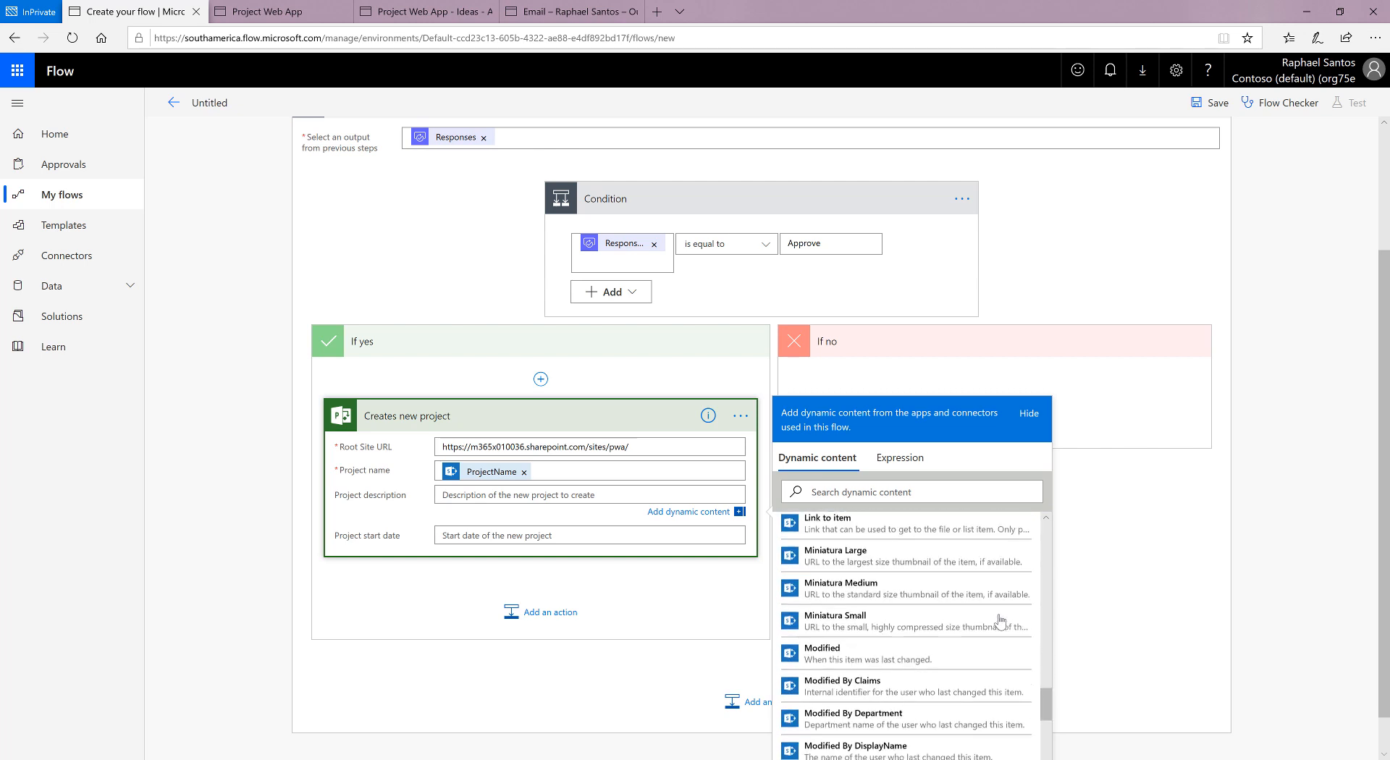
{"action": "scroll", "coordinate": [1000, 620], "scroll_direction": "down", "scroll_amount": 10}
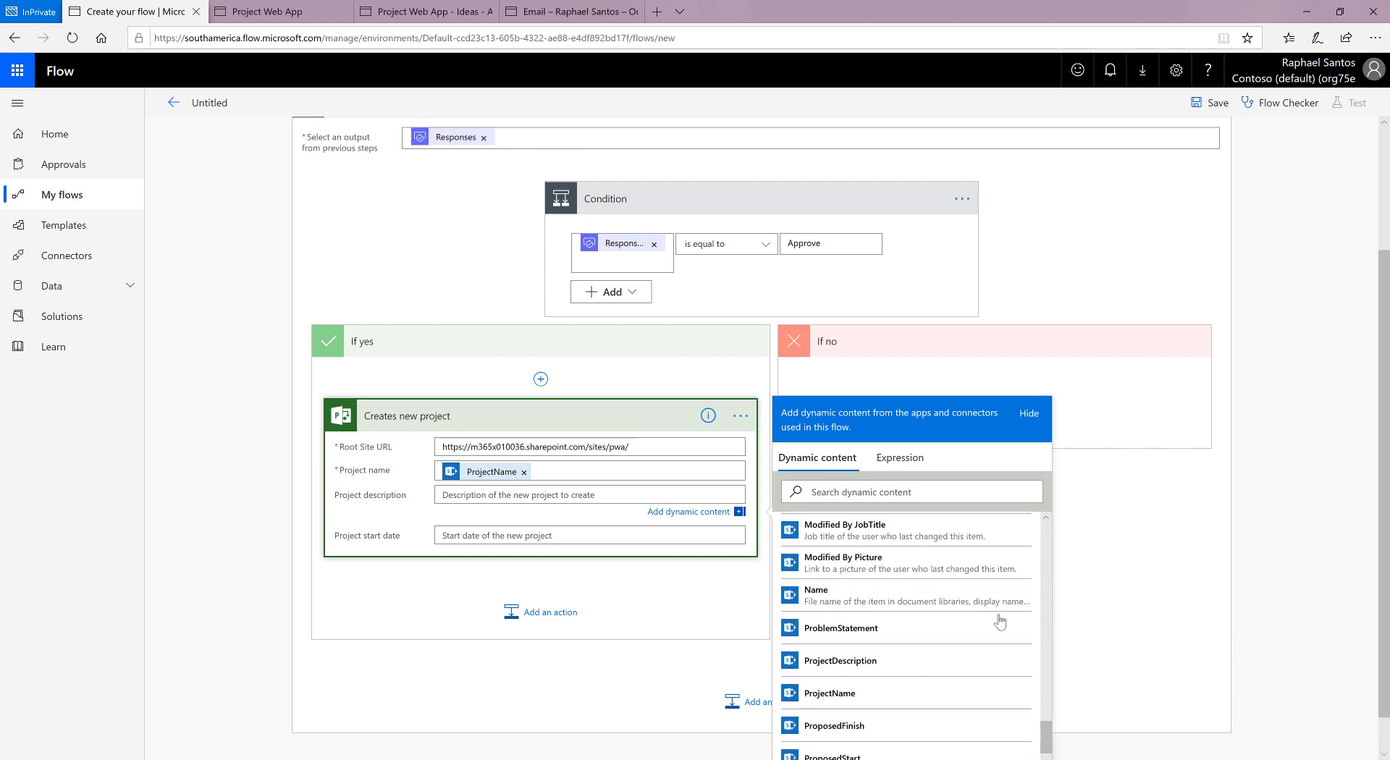
{"action": "left_click", "coordinate": [865, 662]}
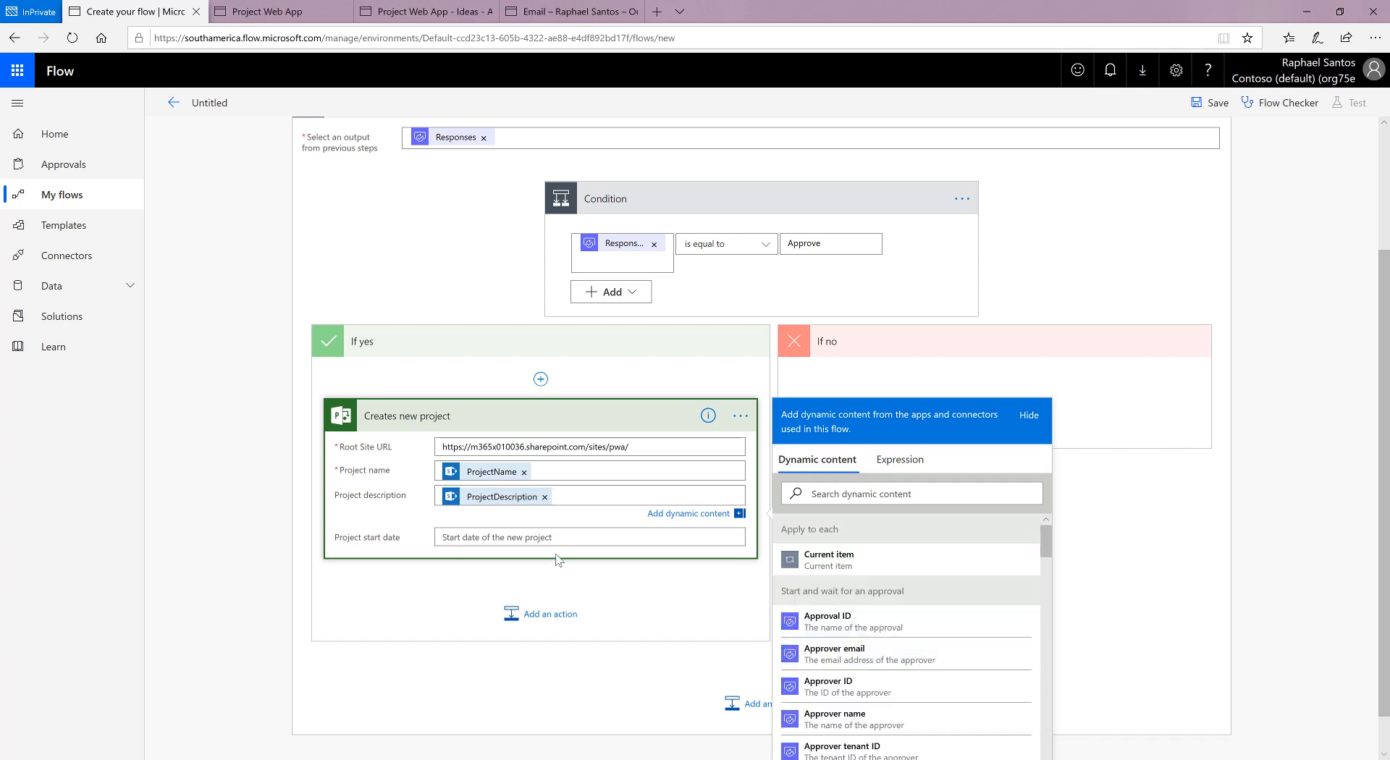
Step: Review the settings of the When an item is created trigger and the Start and wait for an approval step
{"action": "left_click", "coordinate": [485, 540]}
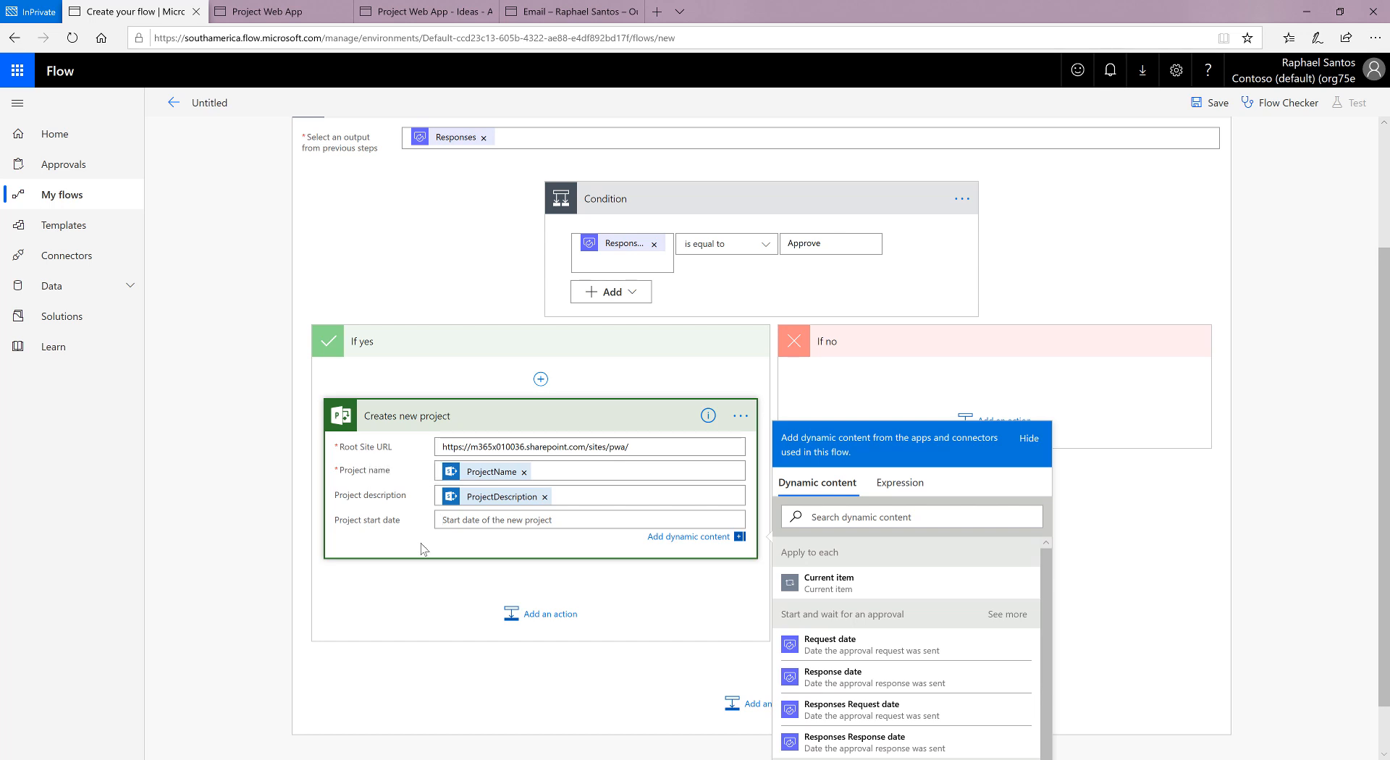
{"action": "scroll", "coordinate": [1205, 507], "scroll_direction": "up", "scroll_amount": 2}
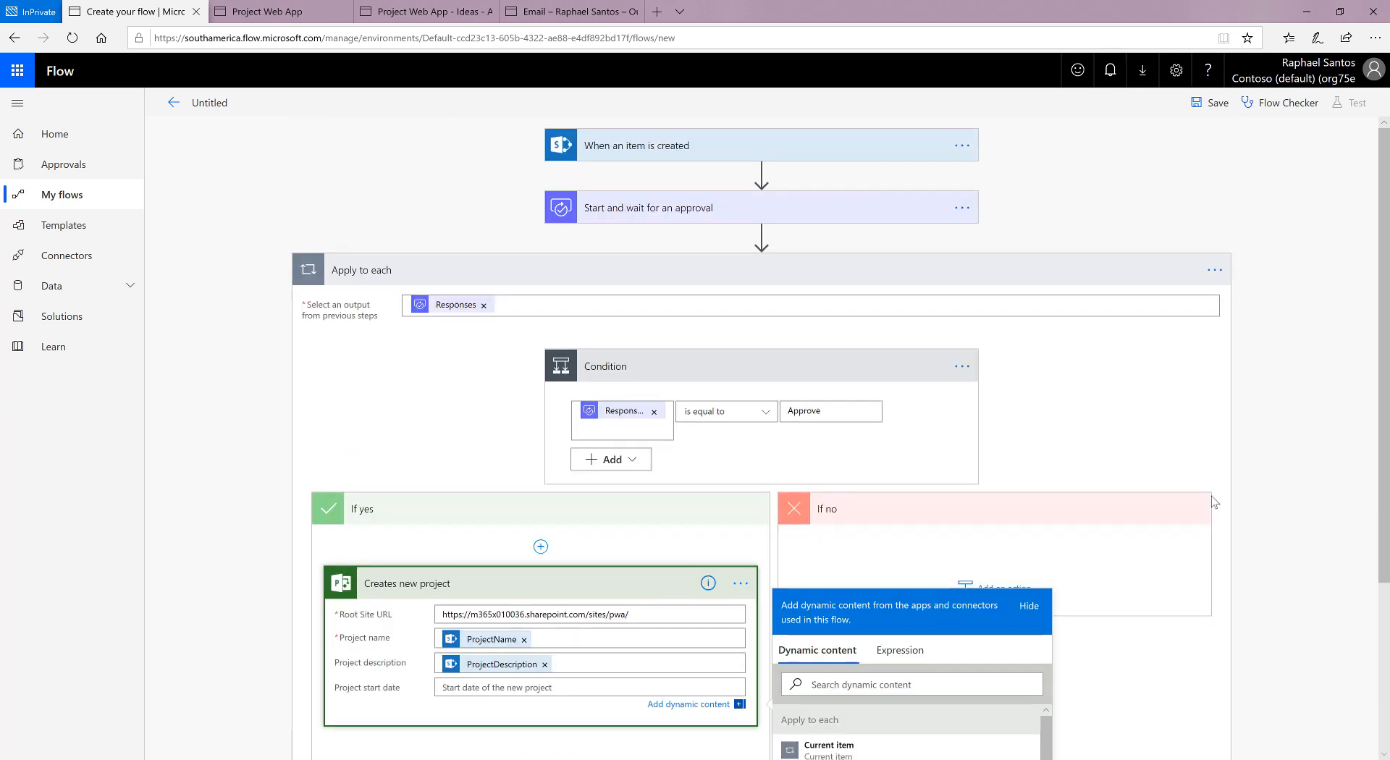
{"action": "left_click", "coordinate": [689, 145]}
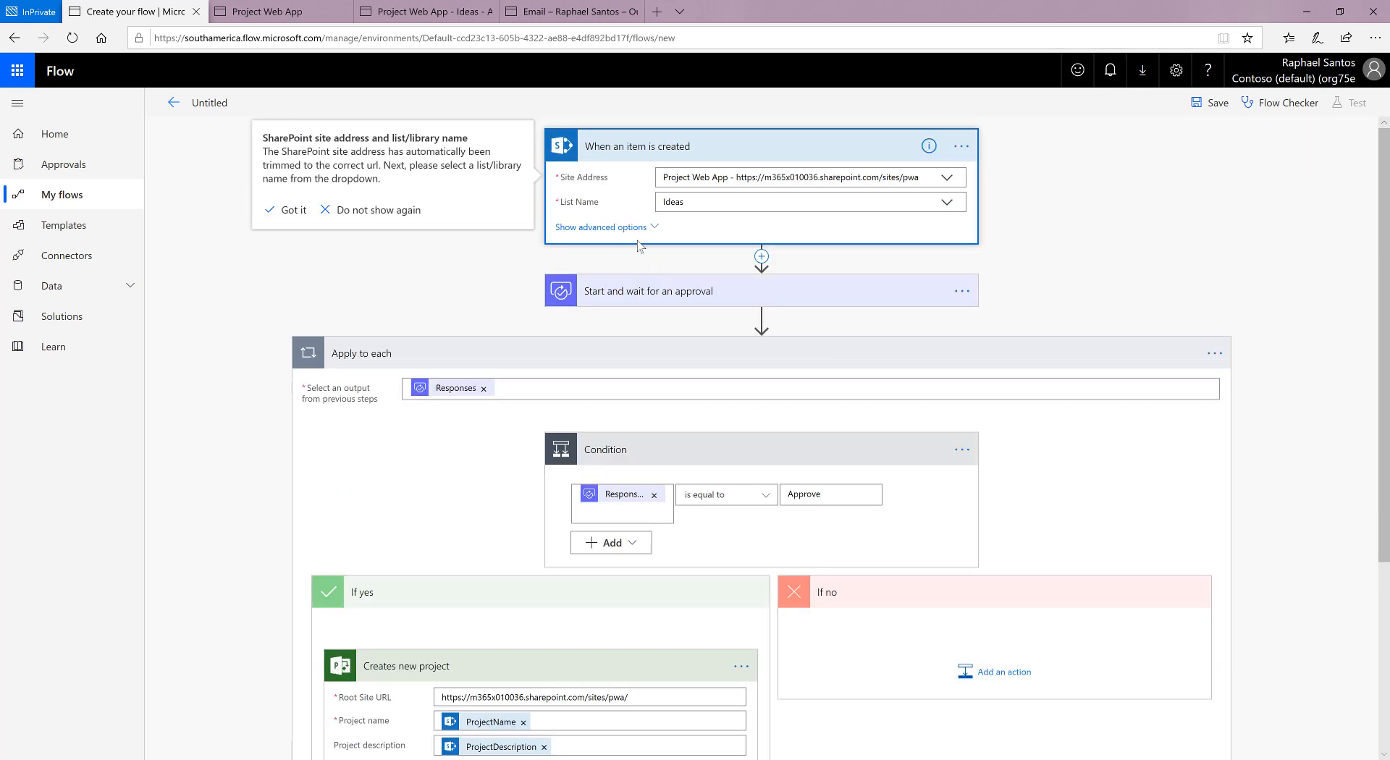
{"action": "left_click", "coordinate": [646, 290]}
{"action": "scroll", "coordinate": [999, 514], "scroll_direction": "down", "scroll_amount": 3}
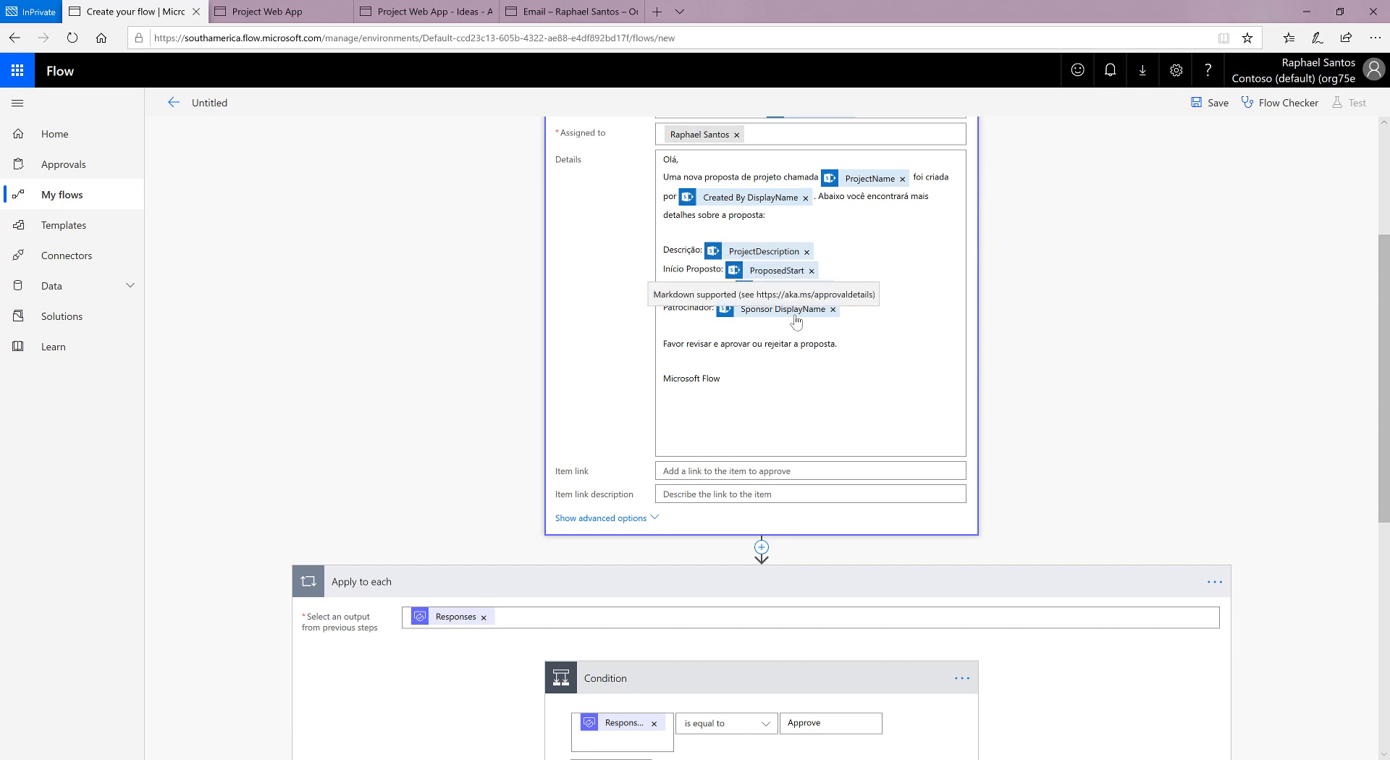
{"action": "scroll", "coordinate": [1057, 366], "scroll_direction": "down", "scroll_amount": 3}
{"action": "scroll", "coordinate": [1057, 366], "scroll_direction": "down", "scroll_amount": 3}
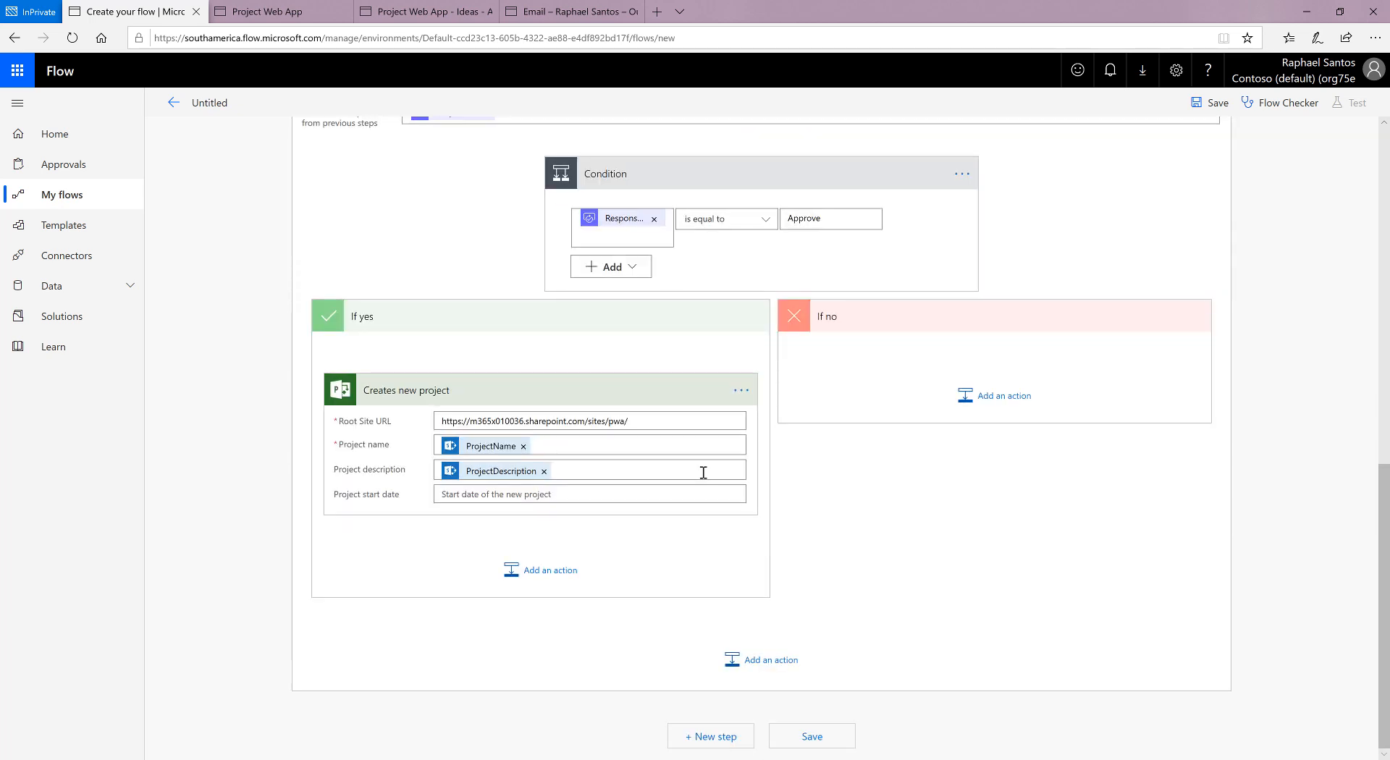
Step: Compare the dynamic content offered for Project start date with the list offered for Project description, looking for ProposedStart
{"action": "left_click", "coordinate": [568, 492]}
{"action": "scroll", "coordinate": [1014, 615], "scroll_direction": "down", "scroll_amount": 2}
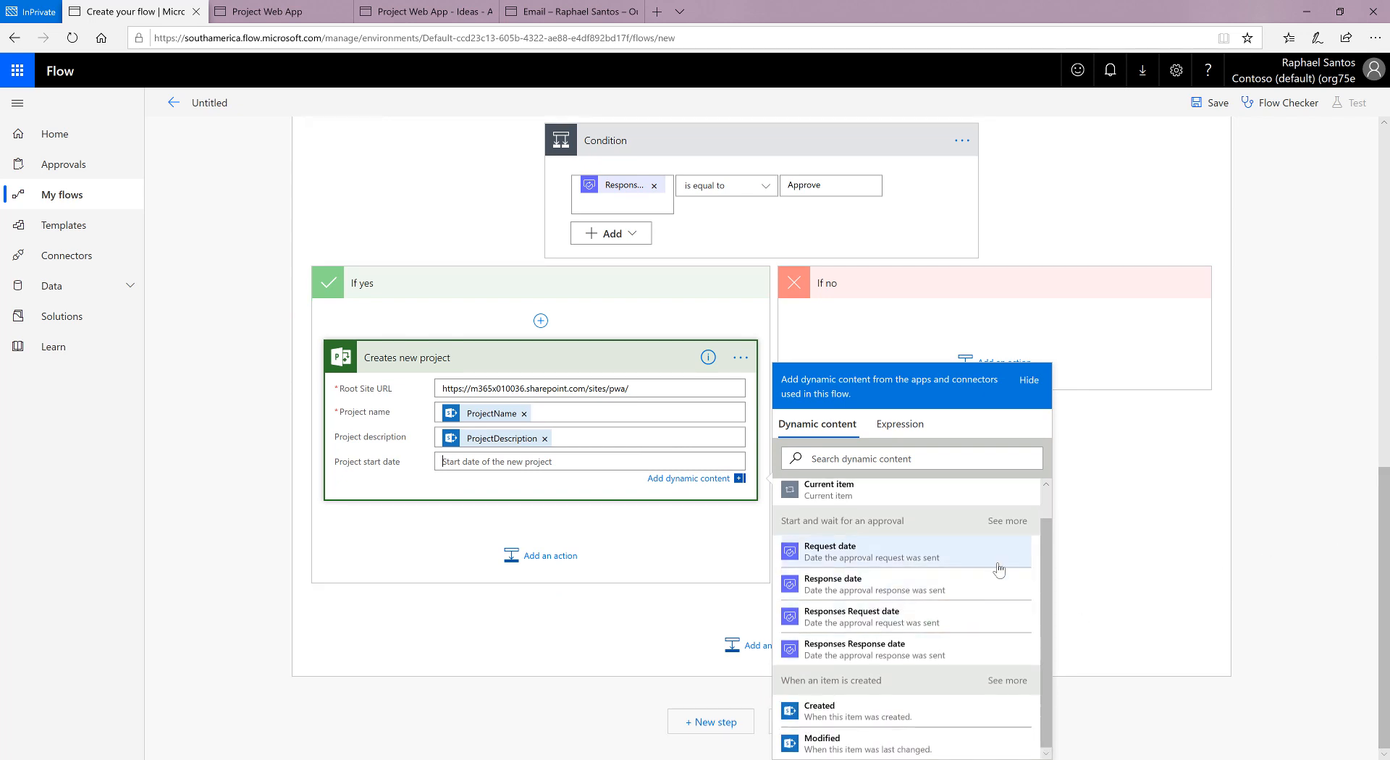
{"action": "left_click", "coordinate": [642, 438]}
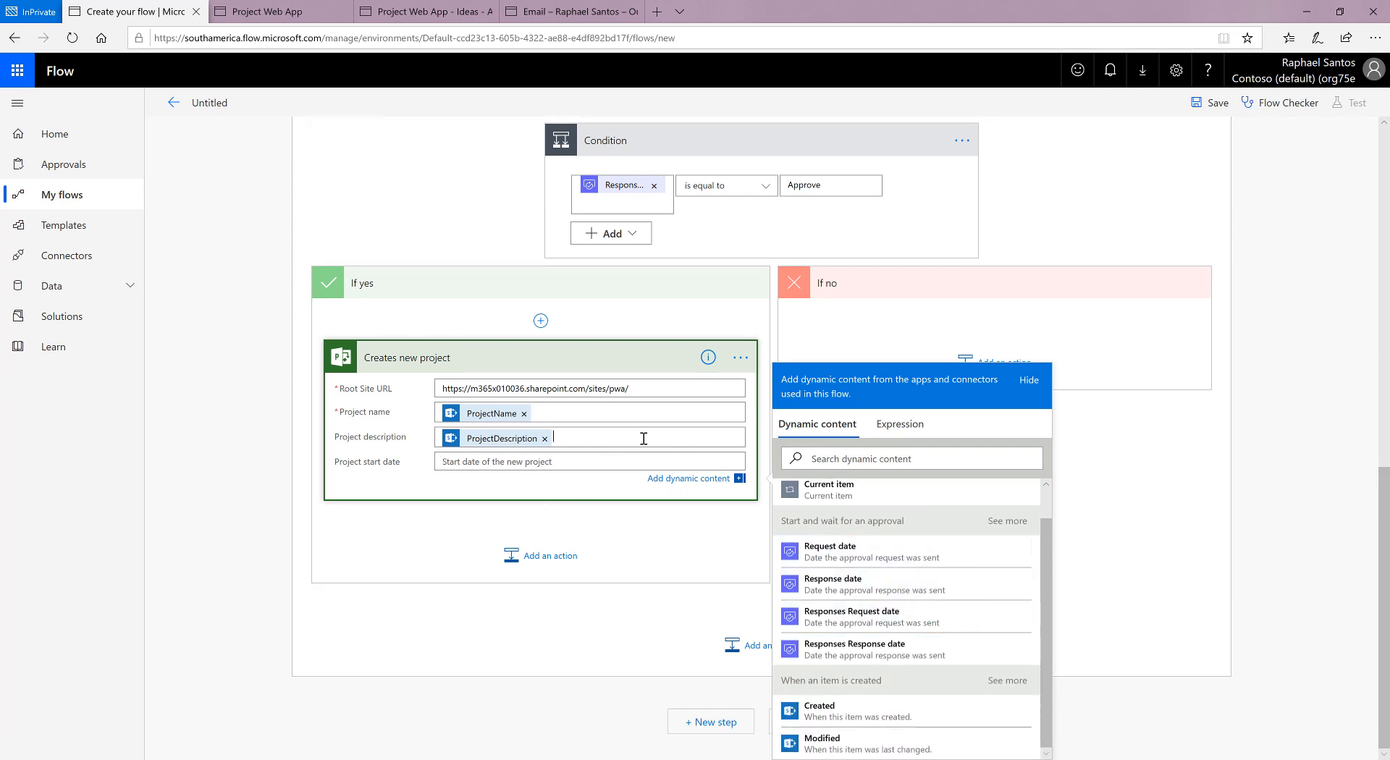
{"action": "scroll", "coordinate": [949, 635], "scroll_direction": "down", "scroll_amount": 10}
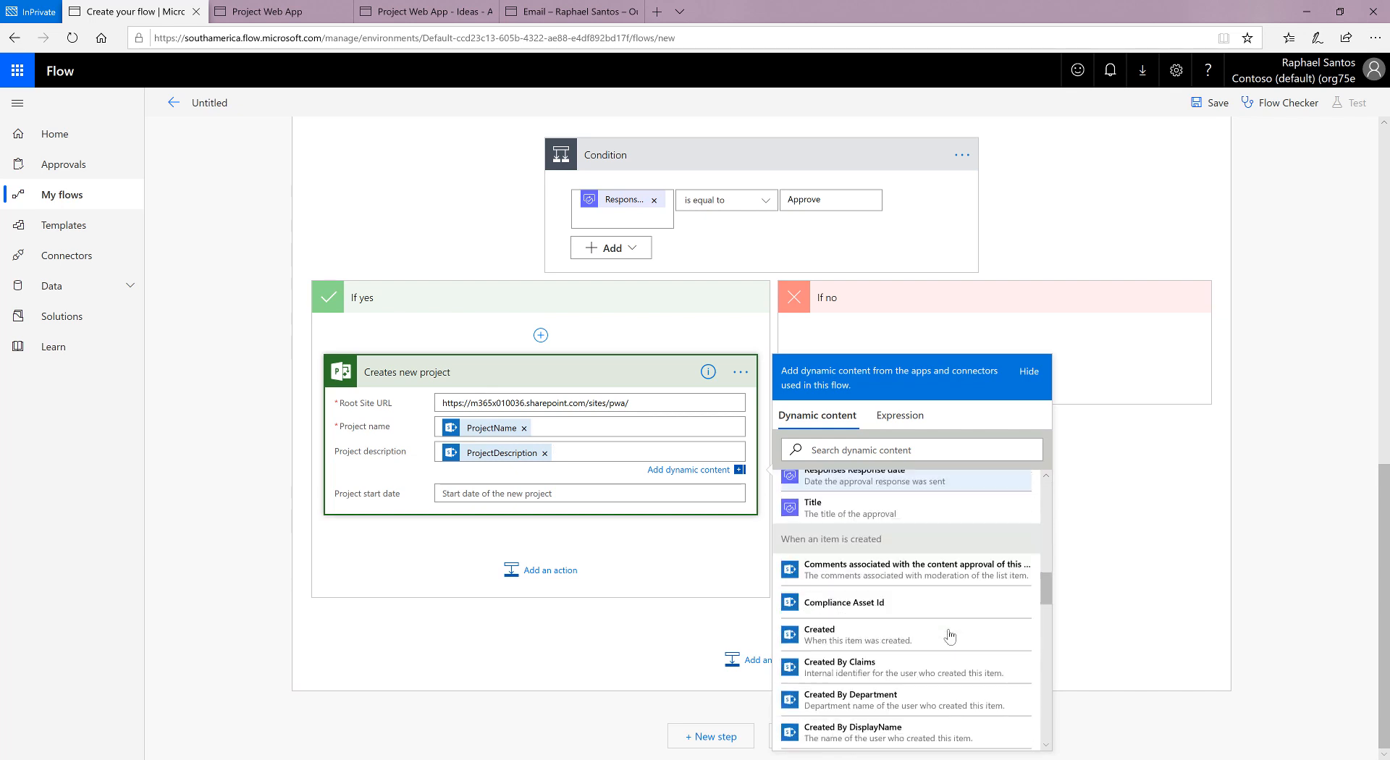
{"action": "scroll", "coordinate": [949, 636], "scroll_direction": "down", "scroll_amount": 8}
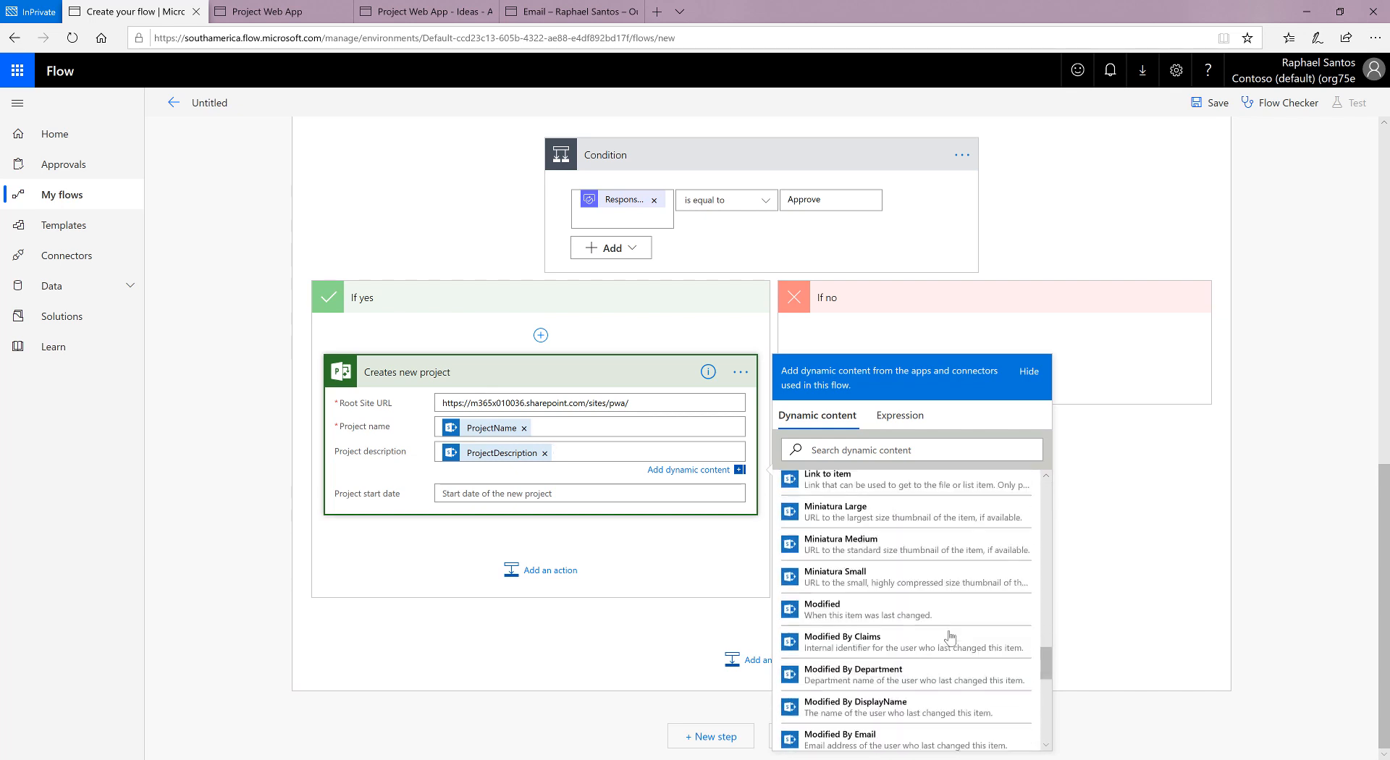
{"action": "scroll", "coordinate": [950, 639], "scroll_direction": "down", "scroll_amount": 3}
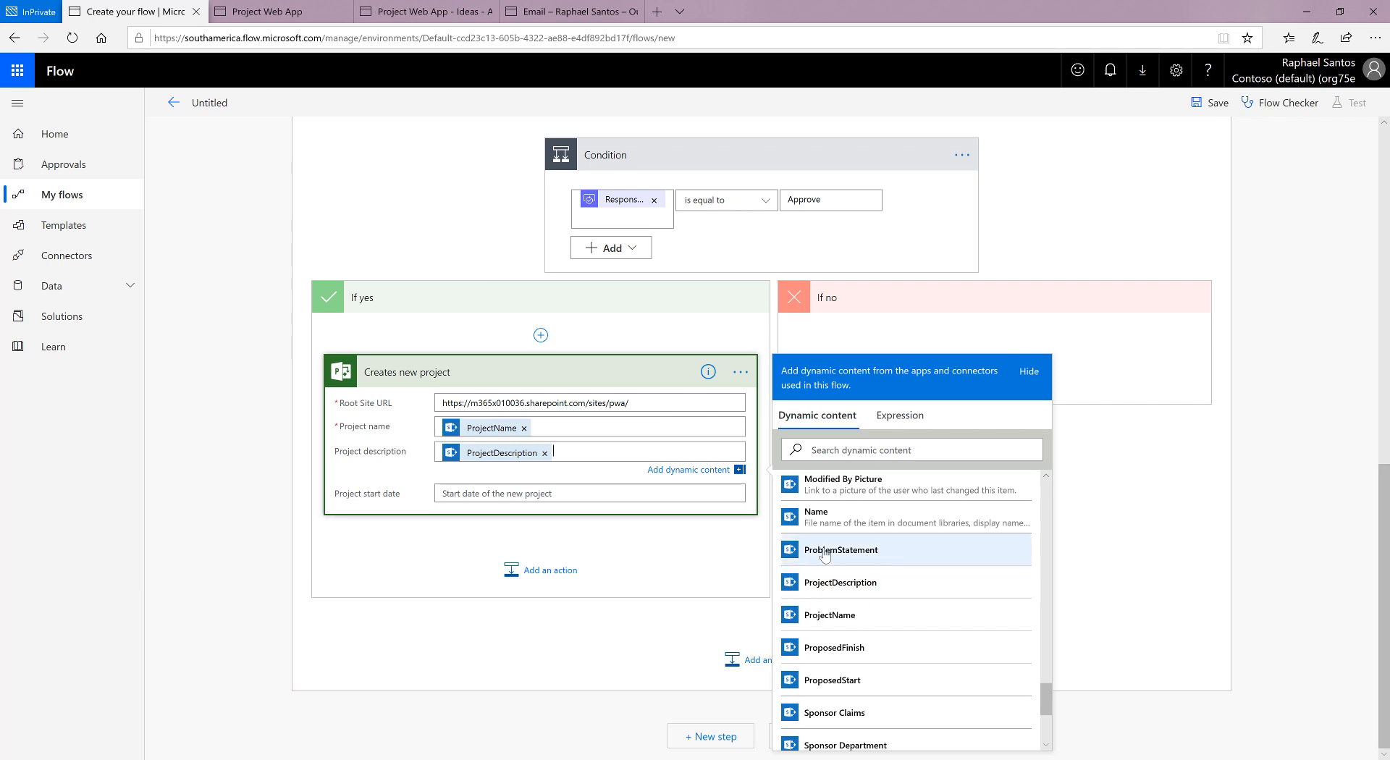
Step: Examine the remaining dynamic values offered for Project description and those offered for Project start date in Creates new project
{"action": "scroll", "coordinate": [919, 570], "scroll_direction": "down", "scroll_amount": 1}
{"action": "scroll", "coordinate": [926, 572], "scroll_direction": "down", "scroll_amount": 2}
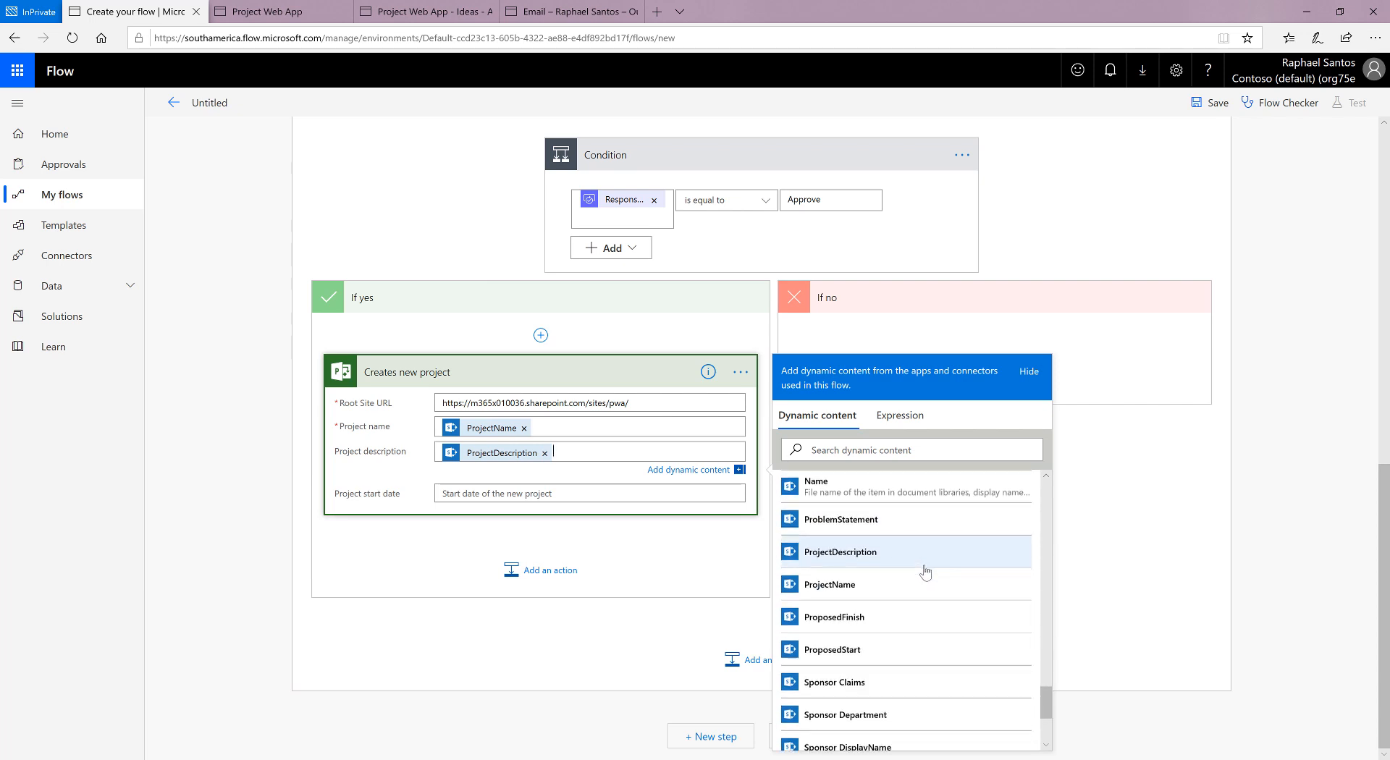
{"action": "scroll", "coordinate": [936, 600], "scroll_direction": "down", "scroll_amount": 1}
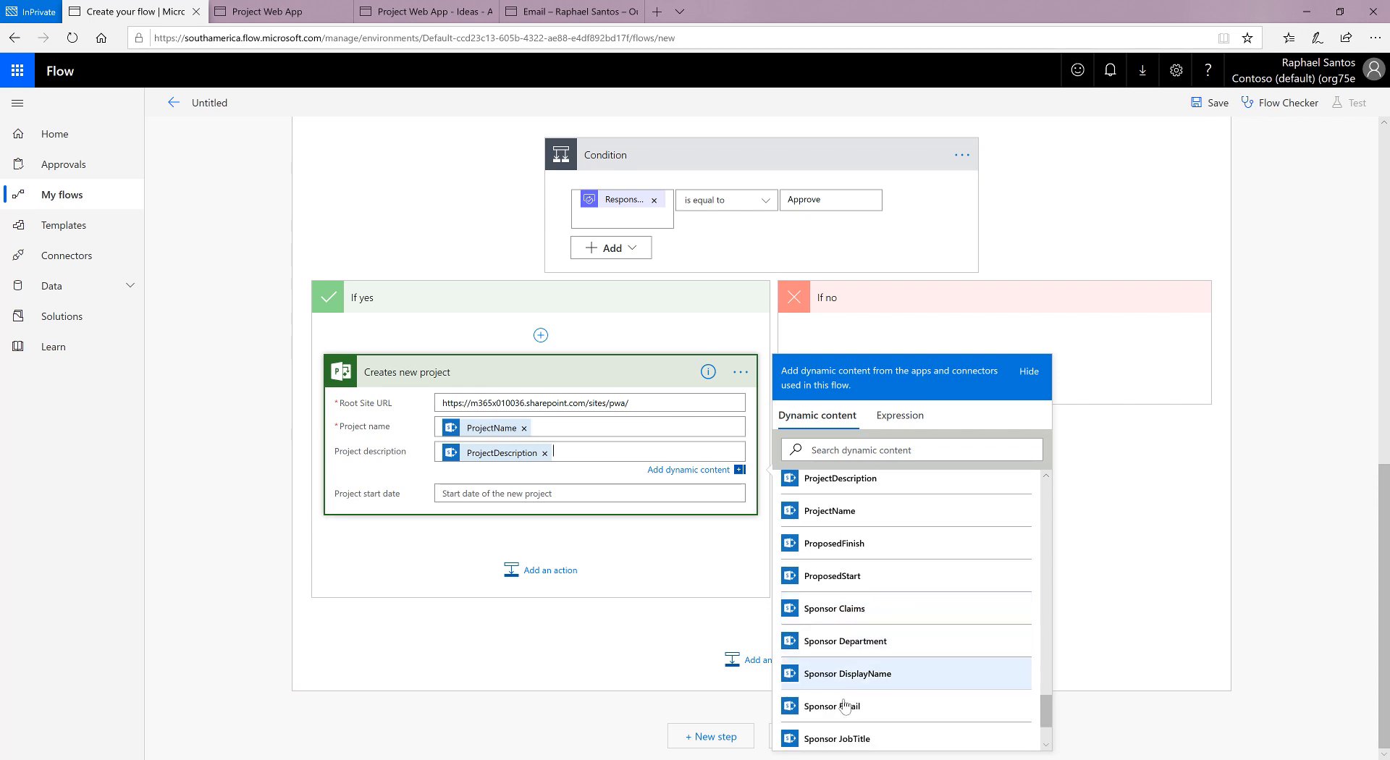
{"action": "scroll", "coordinate": [1001, 669], "scroll_direction": "down", "scroll_amount": 3}
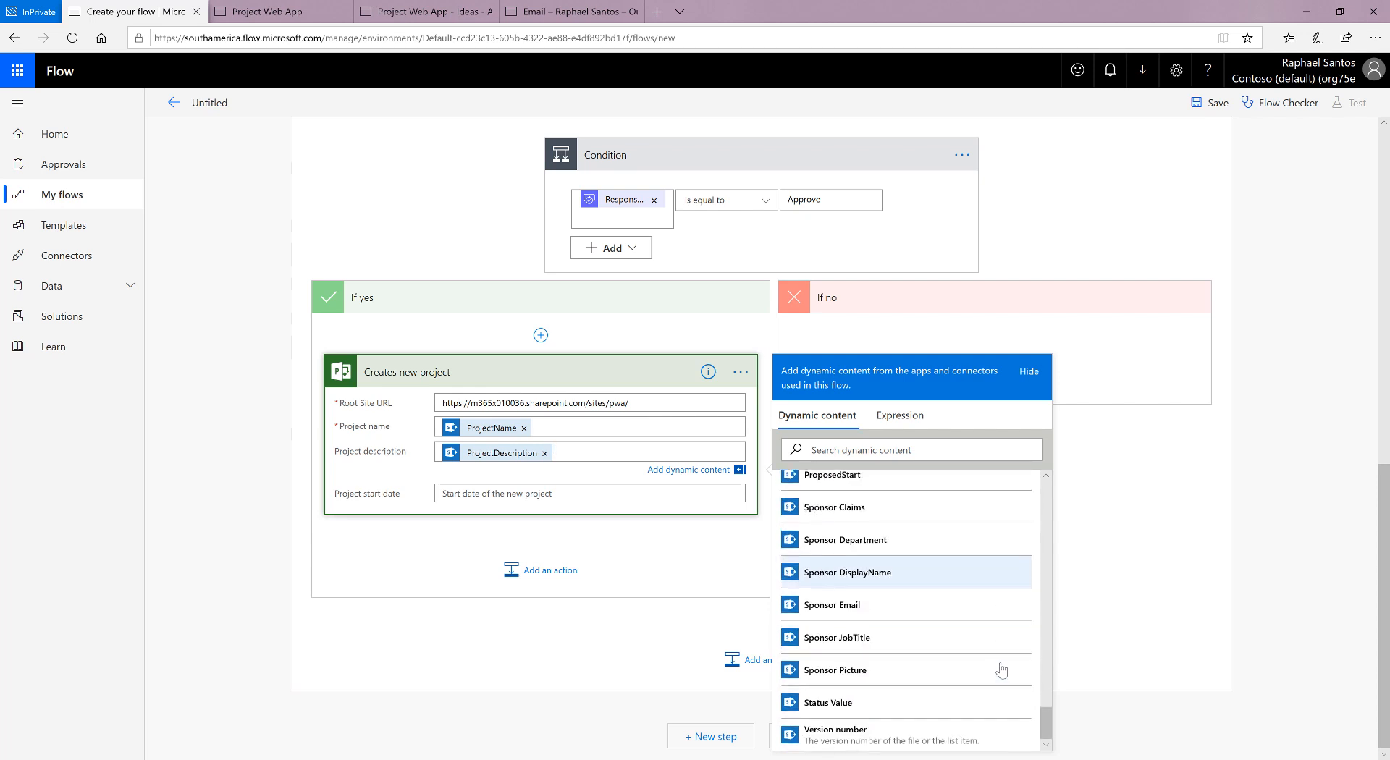
{"action": "scroll", "coordinate": [996, 615], "scroll_direction": "up", "scroll_amount": 3}
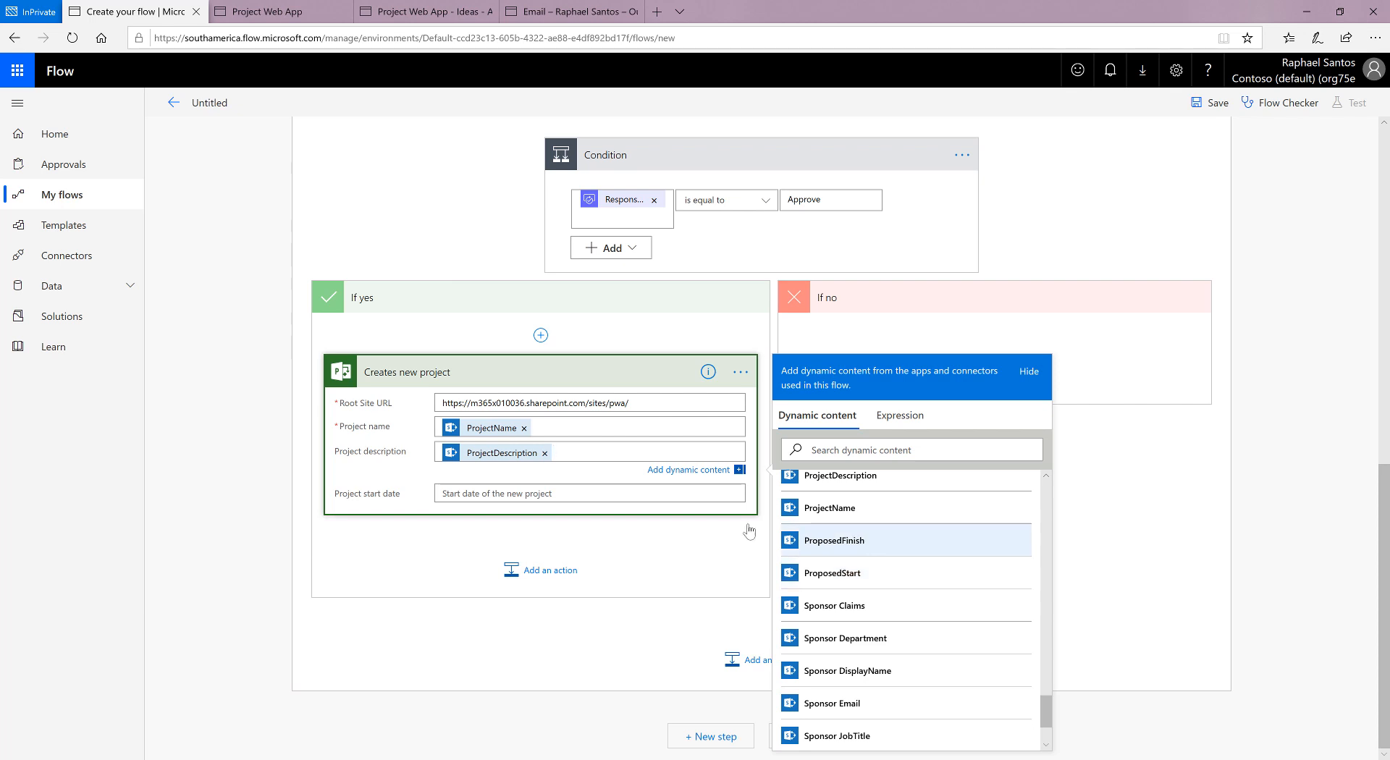
{"action": "left_click", "coordinate": [550, 494]}
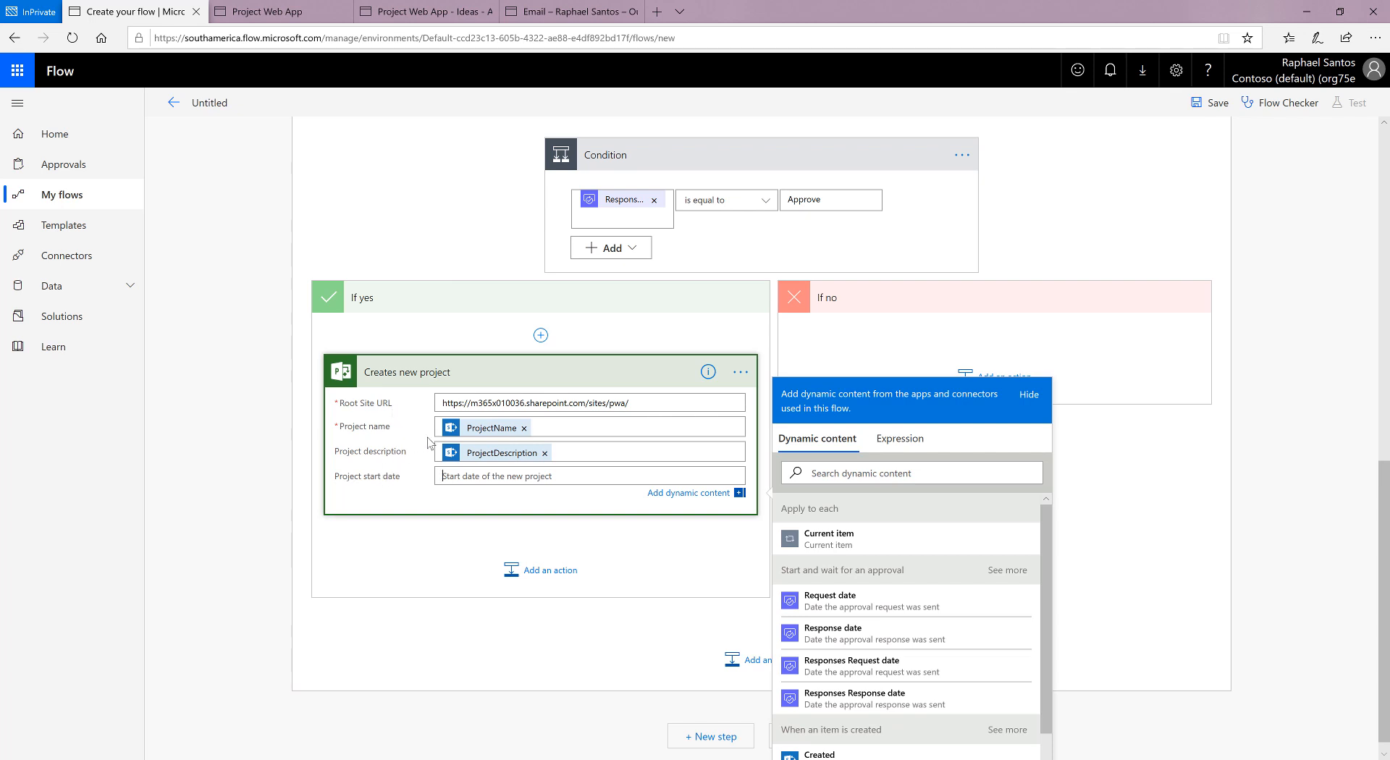
{"action": "left_click", "coordinate": [1118, 461]}
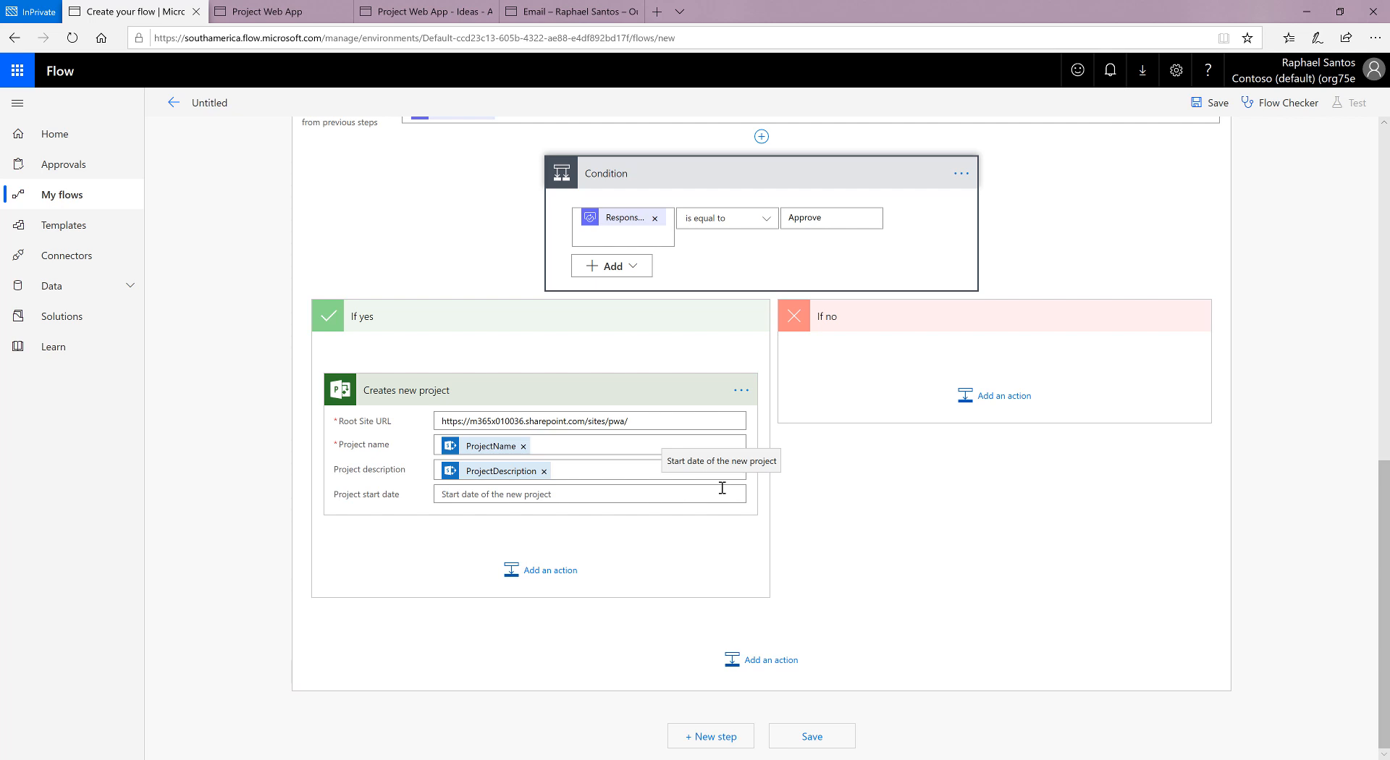
Step: Review the flow's trigger, approval and Apply to each steps, leaving all three collapsed
{"action": "scroll", "coordinate": [963, 517], "scroll_direction": "up", "scroll_amount": 3}
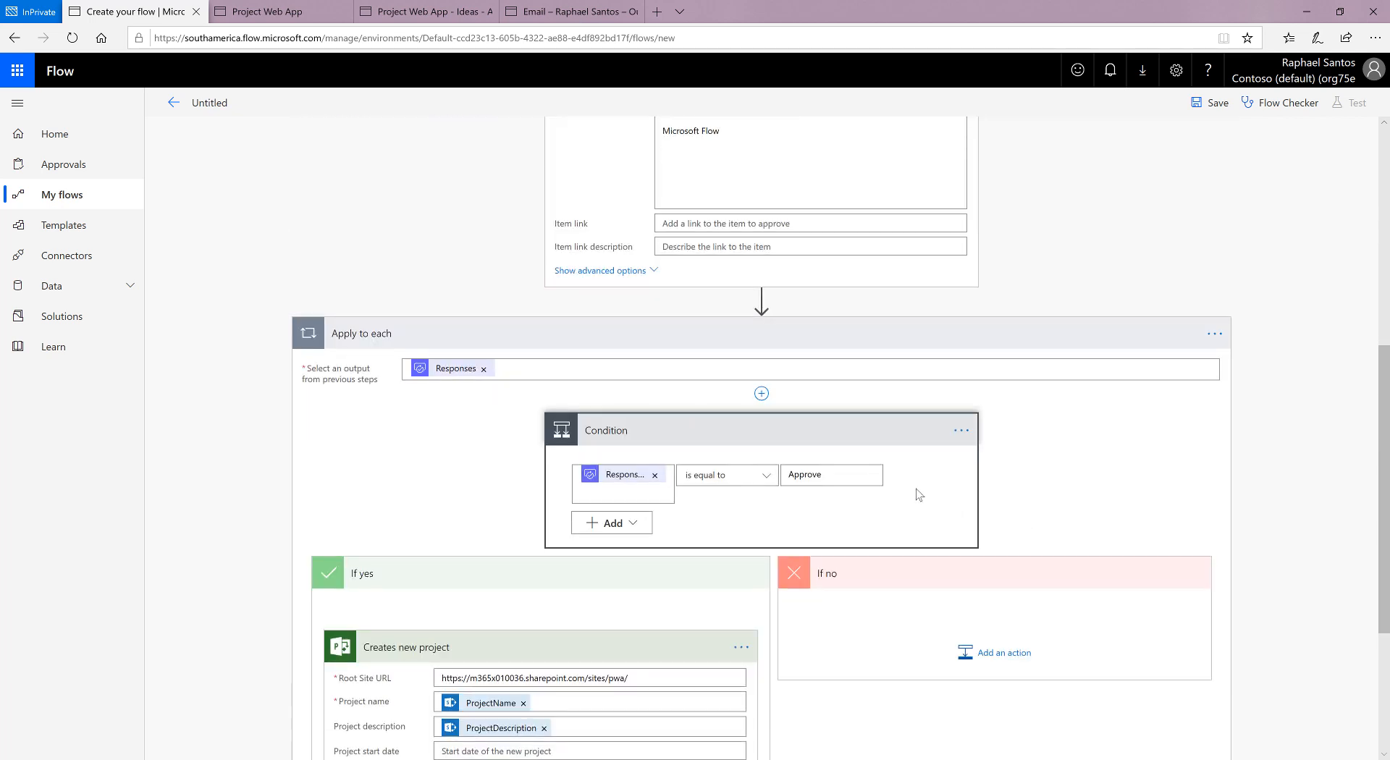
{"action": "scroll", "coordinate": [771, 341], "scroll_direction": "up", "scroll_amount": 6}
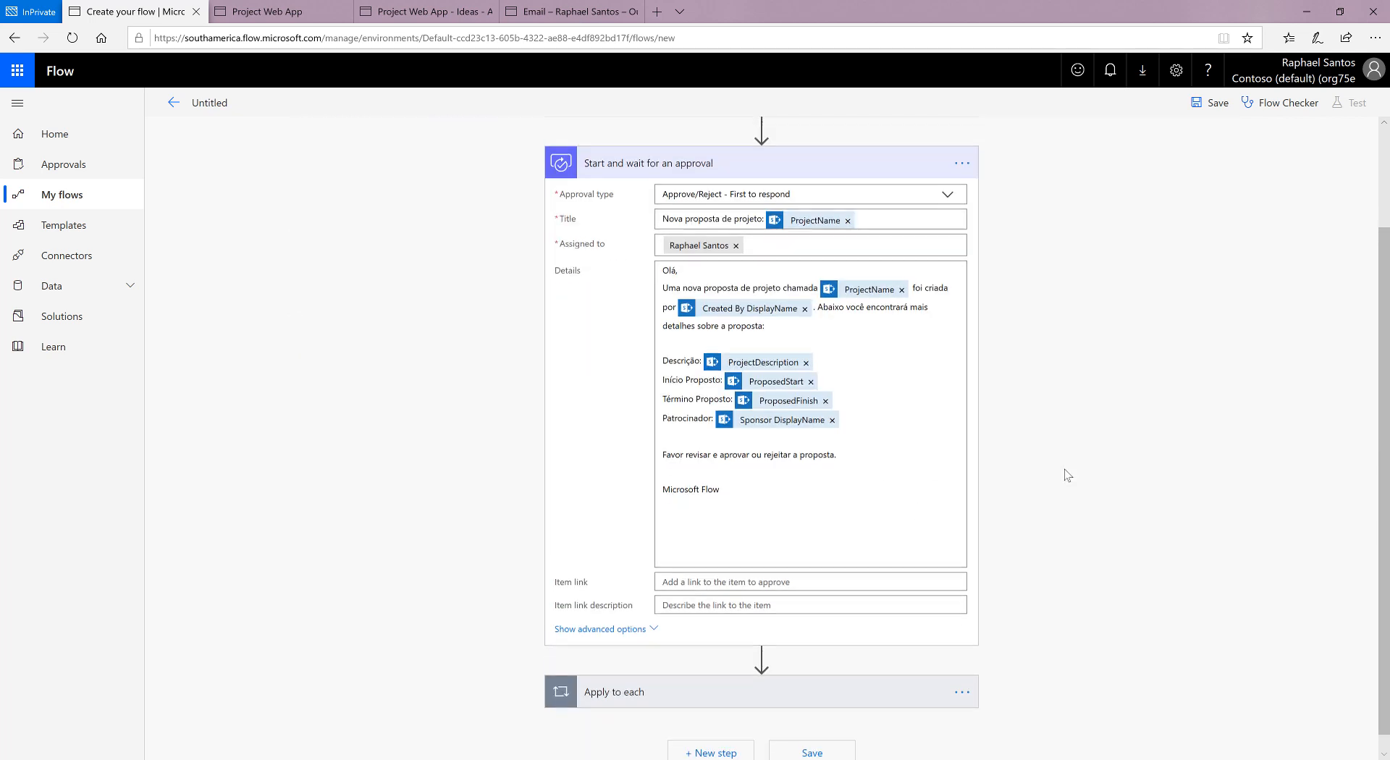
{"action": "left_click", "coordinate": [829, 293]}
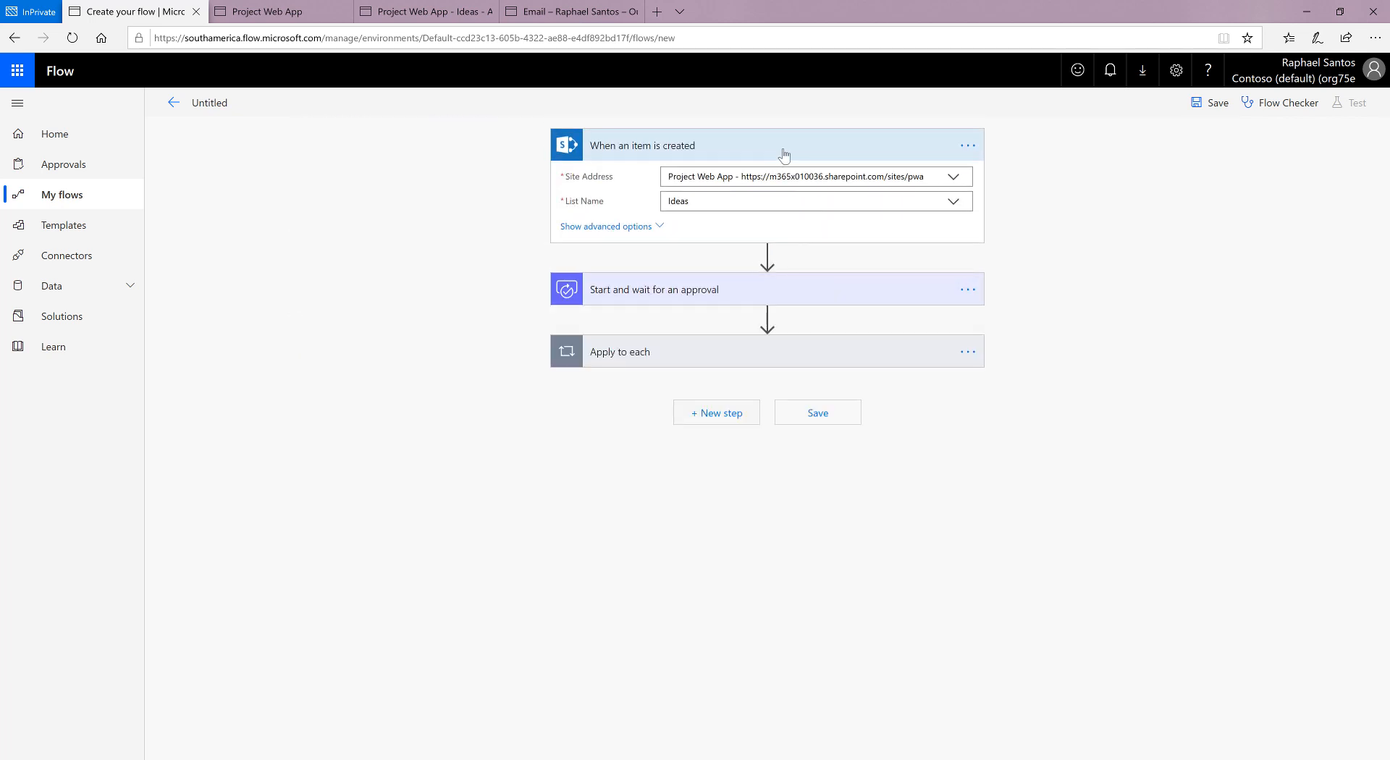
{"action": "left_click", "coordinate": [782, 150]}
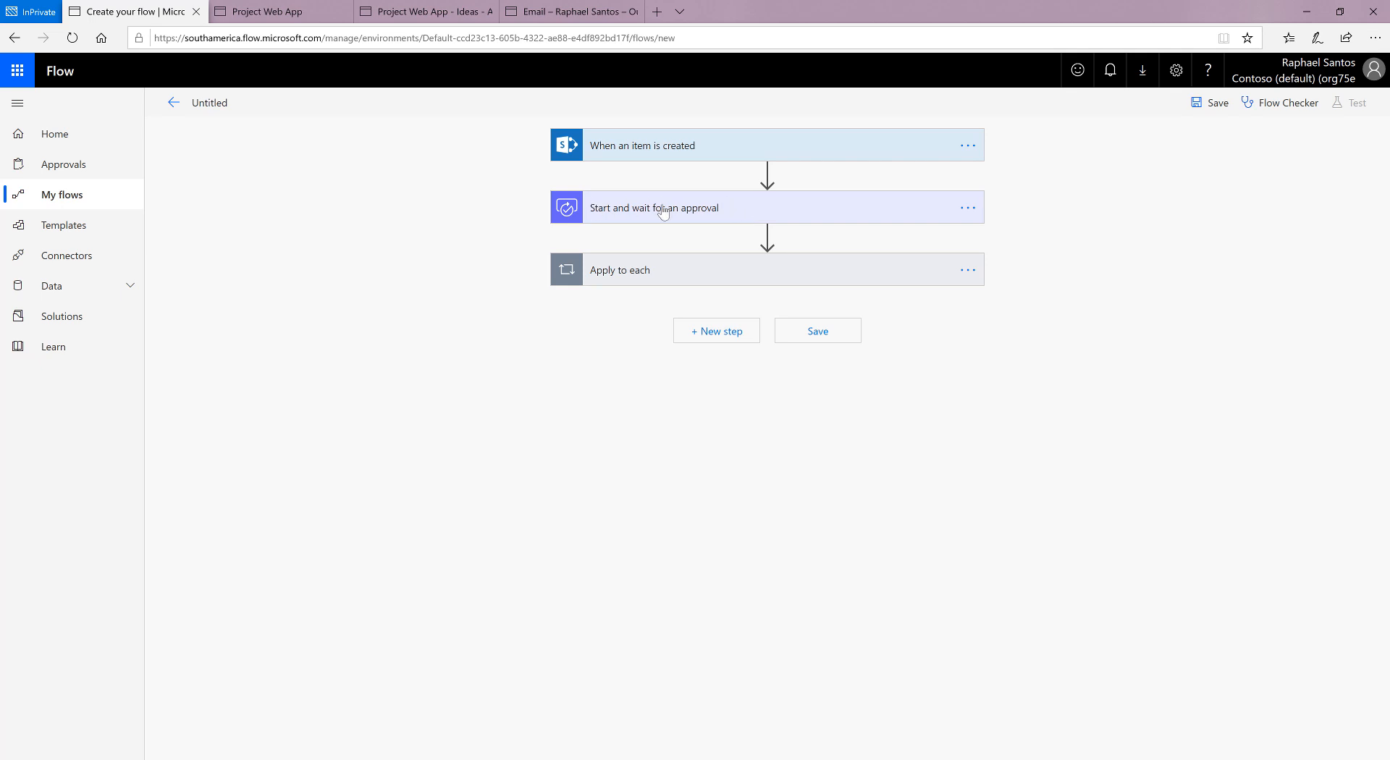
{"action": "left_click", "coordinate": [697, 274]}
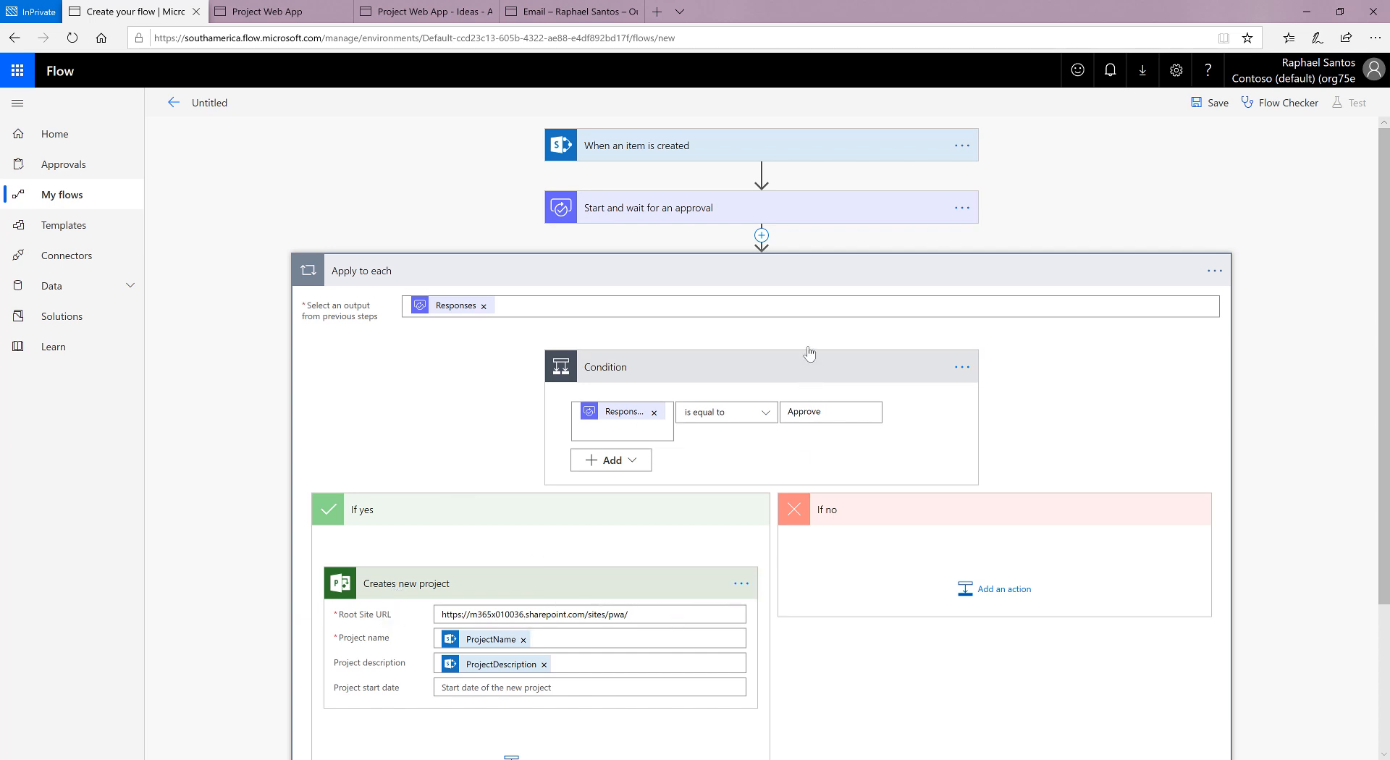
{"action": "left_click", "coordinate": [817, 279]}
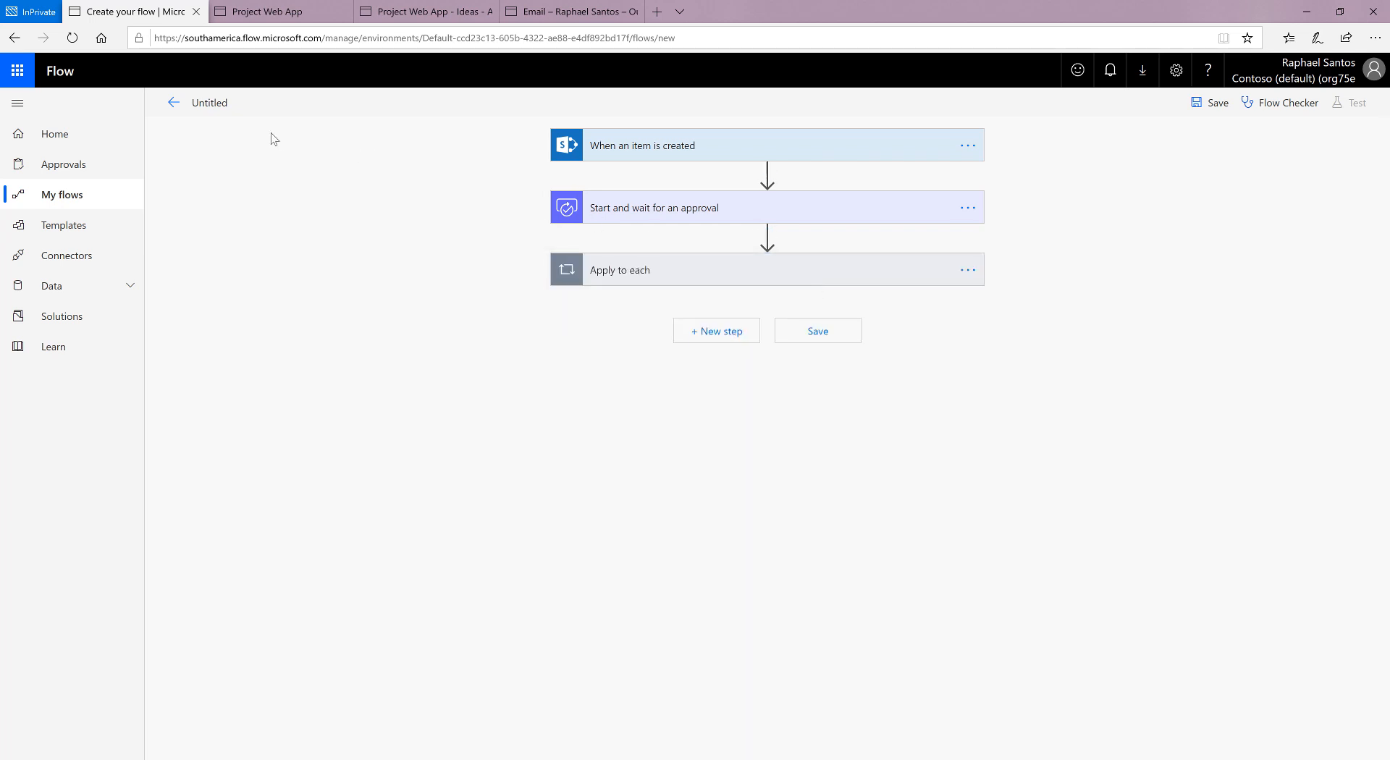
Step: Name the flow "Promover uma ideia como um projeto quando aprovada" and save it
{"action": "left_click", "coordinate": [226, 110]}
{"action": "type", "text": "Promover uma ideia como um projeto "}
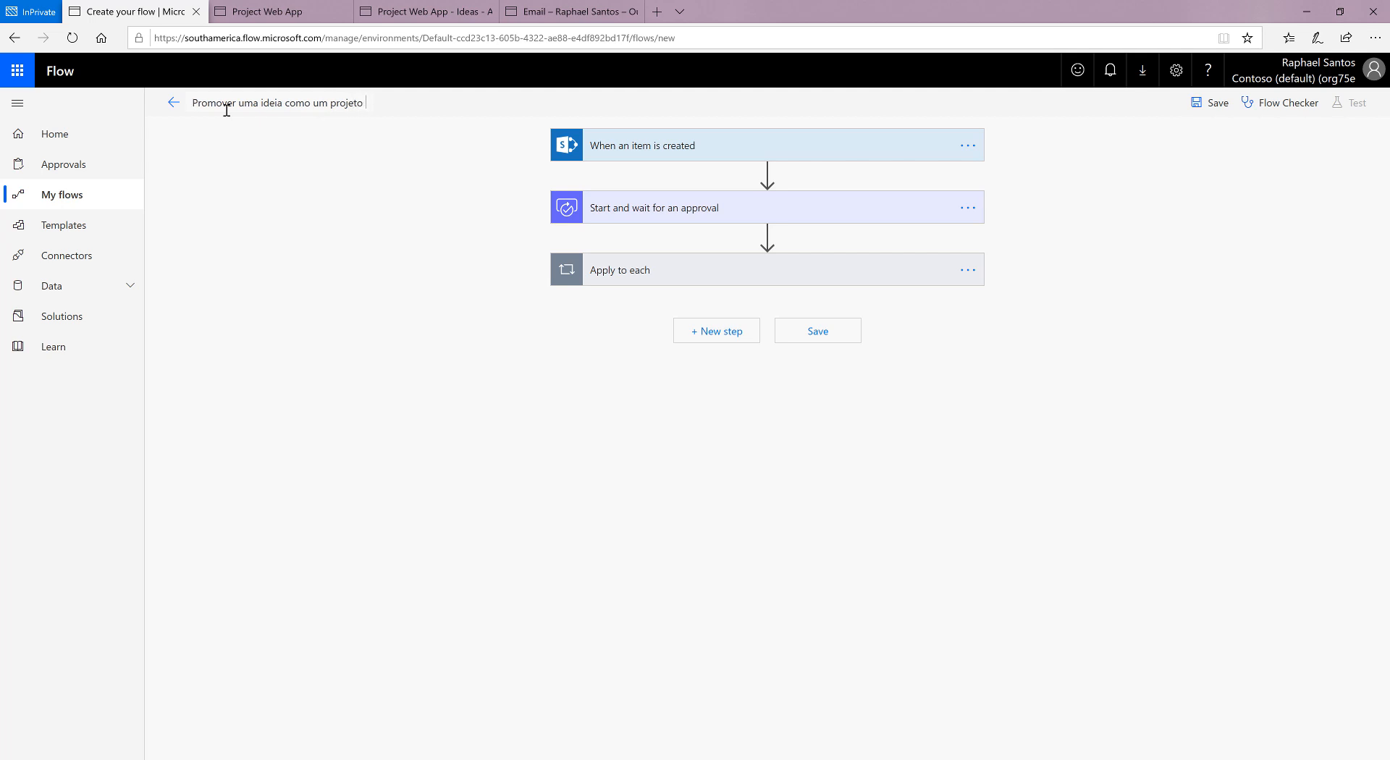
{"action": "type", "text": "quando aprovada"}
{"action": "left_click", "coordinate": [825, 337]}
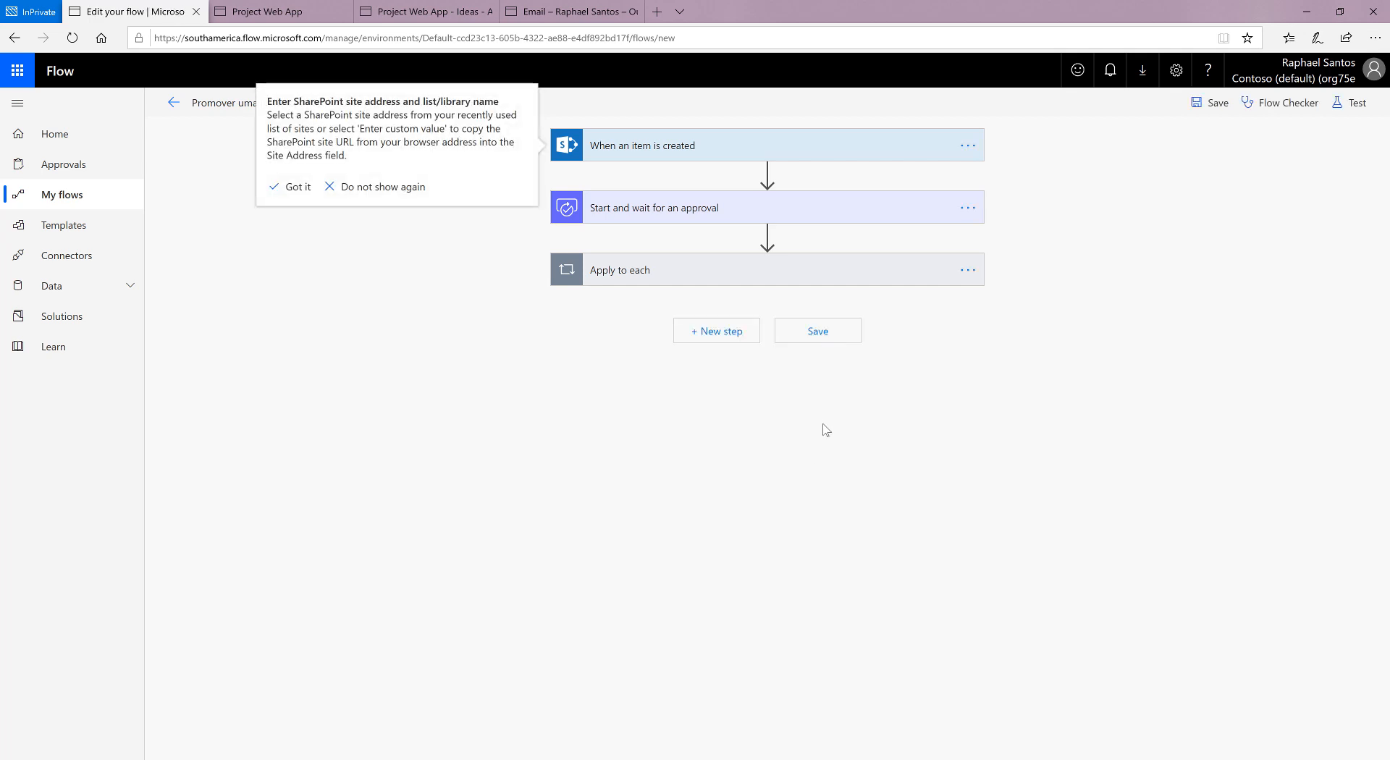
{"action": "left_click", "coordinate": [836, 343]}
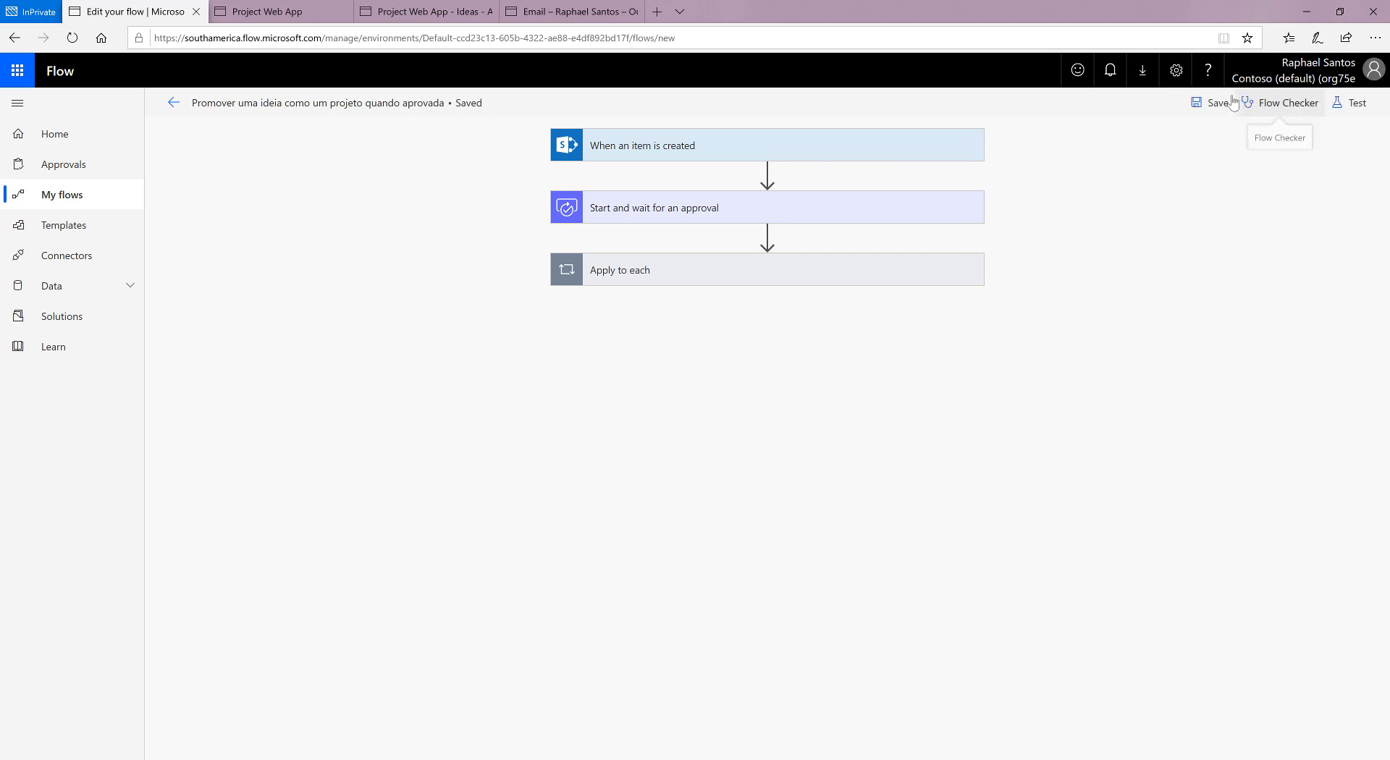
Step: Check the saved flow for errors and warnings with Flow Checker
{"action": "left_click", "coordinate": [1281, 102]}
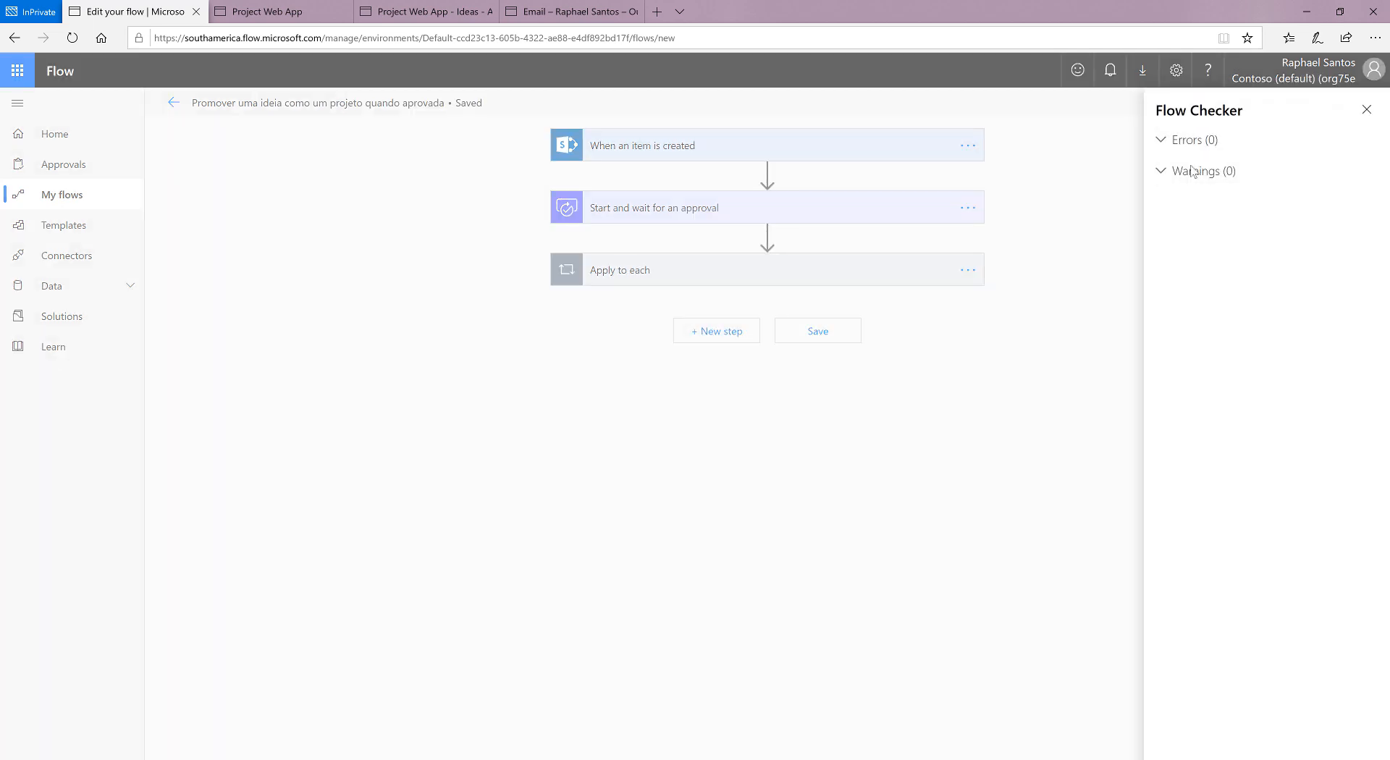
{"action": "left_click", "coordinate": [1159, 173]}
{"action": "left_click", "coordinate": [1160, 141]}
{"action": "left_click", "coordinate": [1366, 110]}
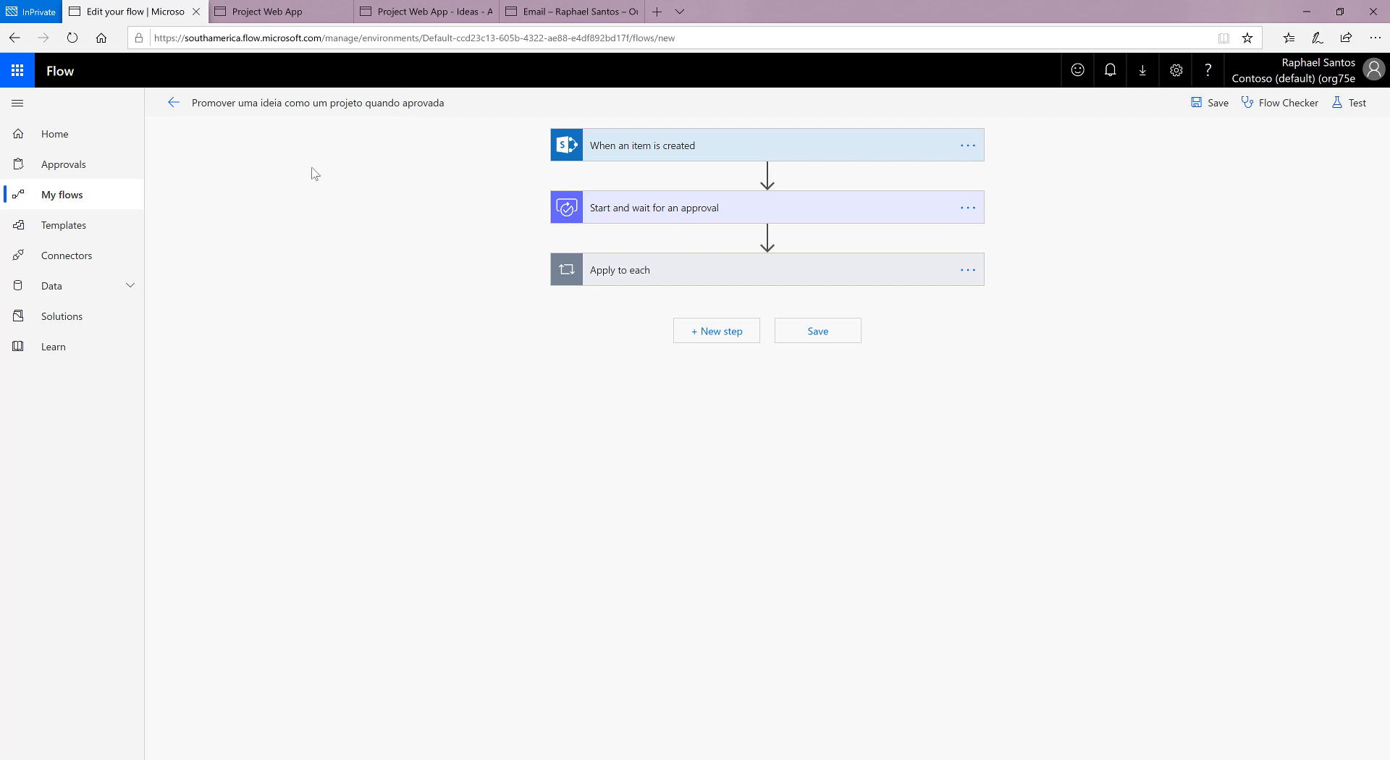
Step: Switch to the Project Web App Ideas list and start a new item with ProjectName "Criar um processo automático de revisão e aprovação de ideas"
{"action": "left_click", "coordinate": [290, 12]}
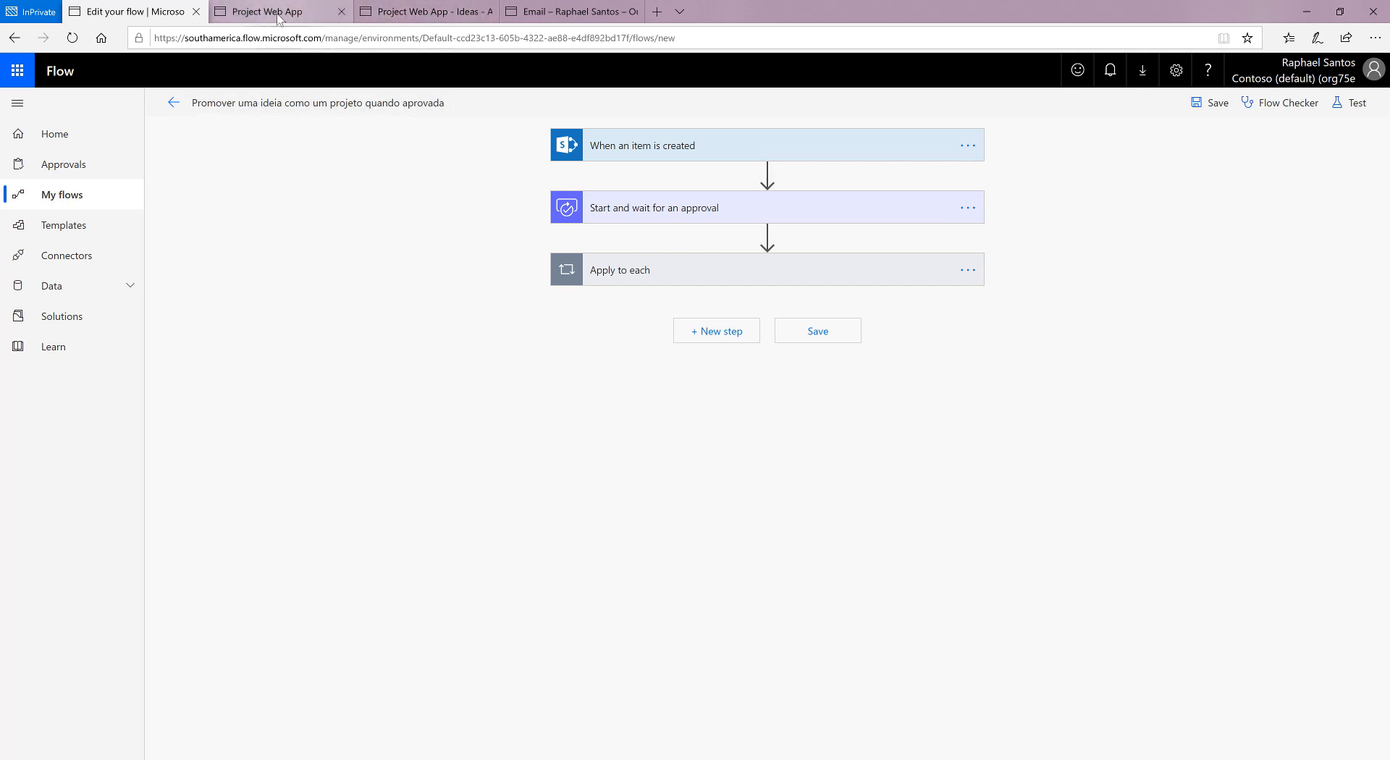
{"action": "left_click", "coordinate": [450, 13]}
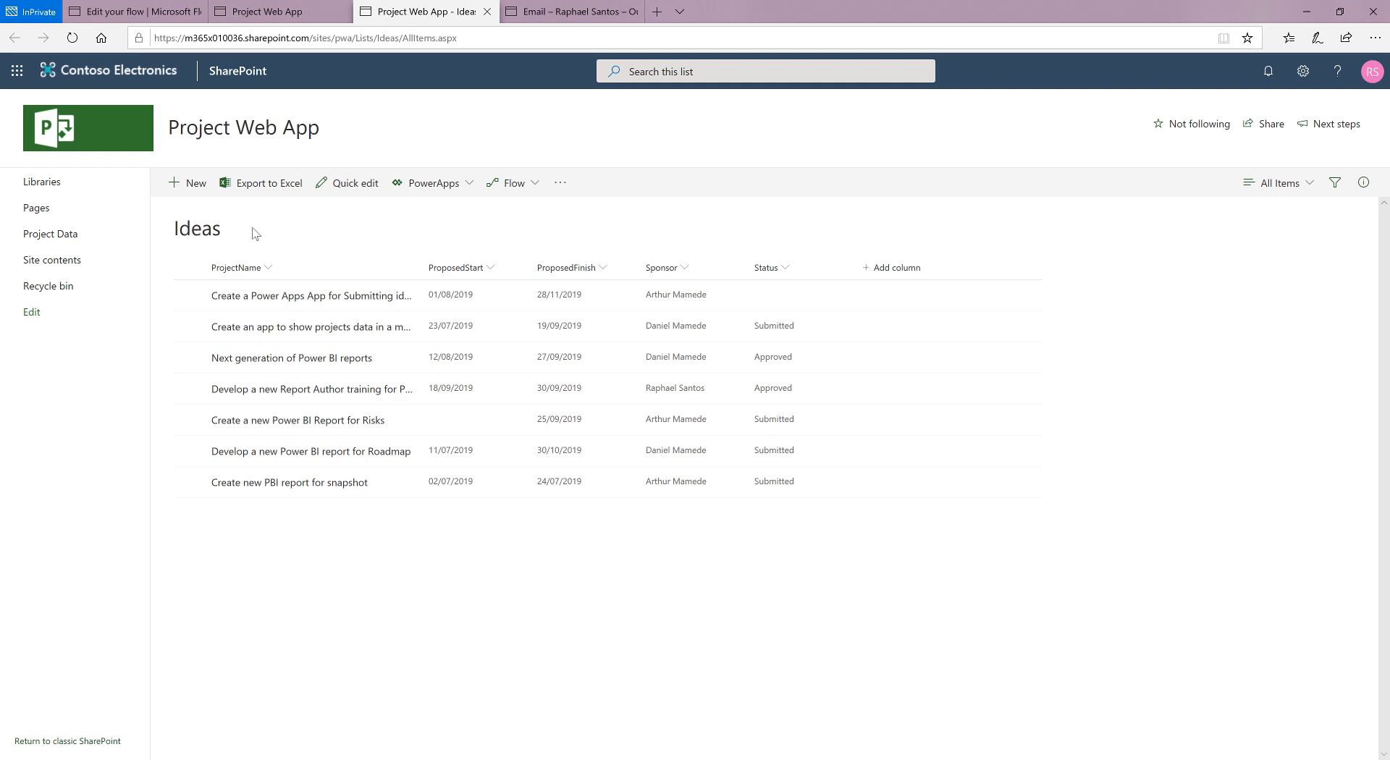
{"action": "left_click", "coordinate": [191, 184]}
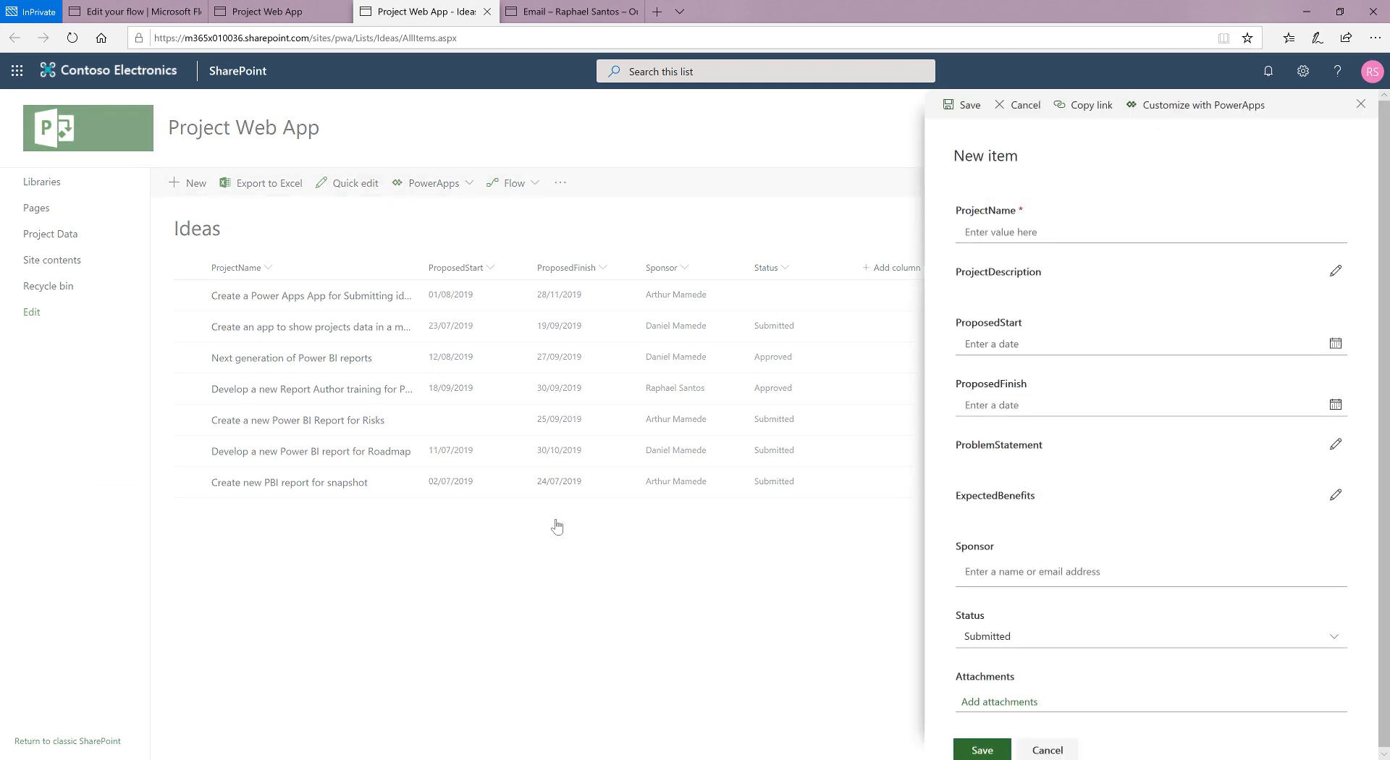
{"action": "left_click", "coordinate": [1006, 230]}
{"action": "type", "text": "criar um processo auto"}
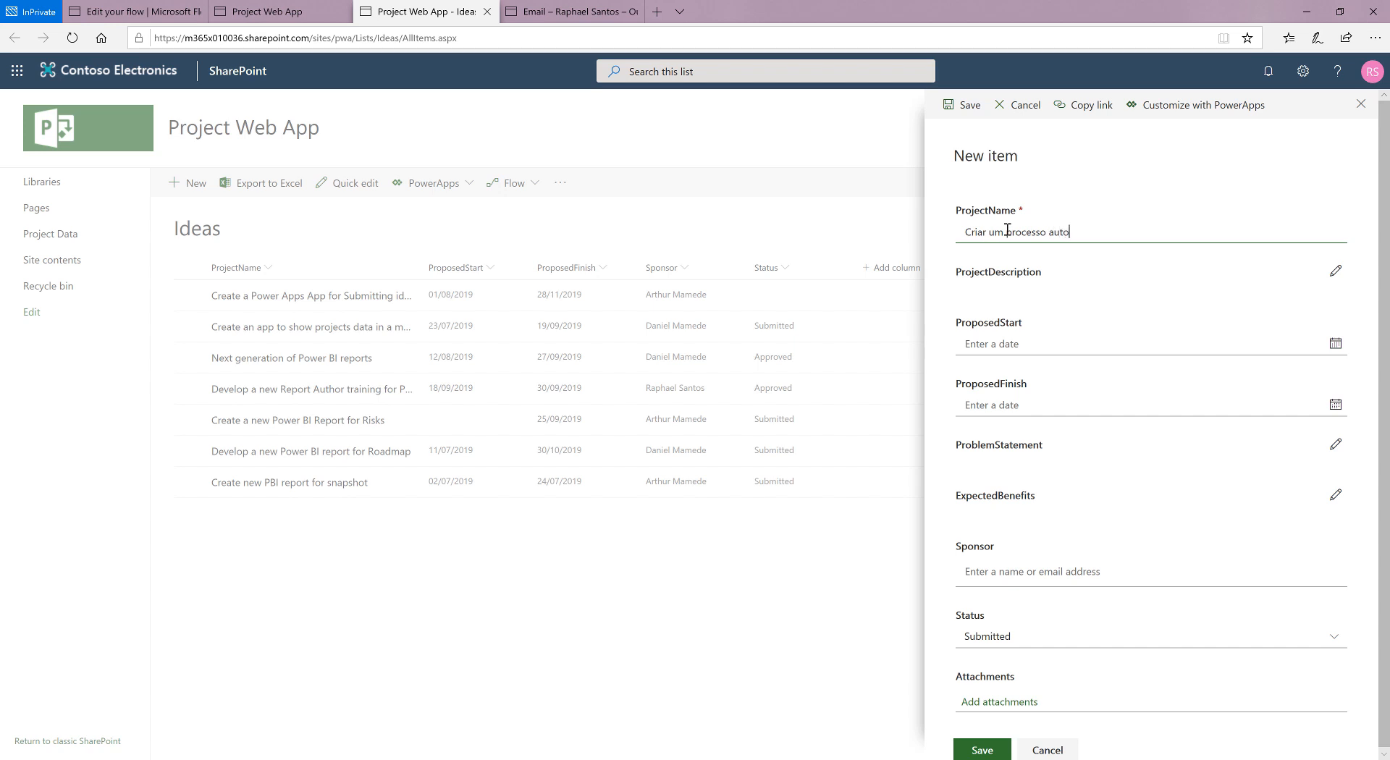
{"action": "type", "text": "mático de revisão e aprovação de idea"}
{"action": "type", "text": "s"}
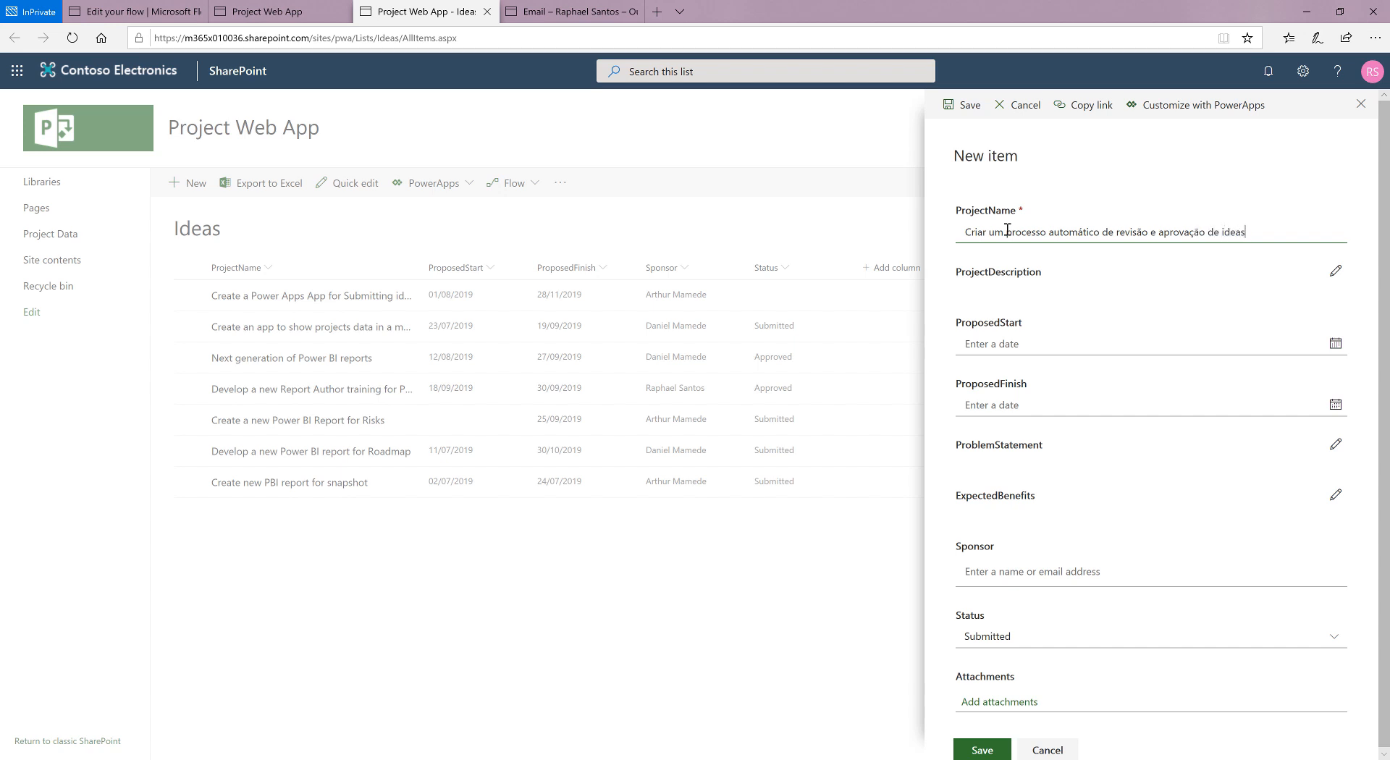
Step: Set the new item's ProjectDescription to "Precisamos automatizar o processo de captura, revisão e aprovação de ideias dentro da nossa empresa."
{"action": "left_click", "coordinate": [1336, 273]}
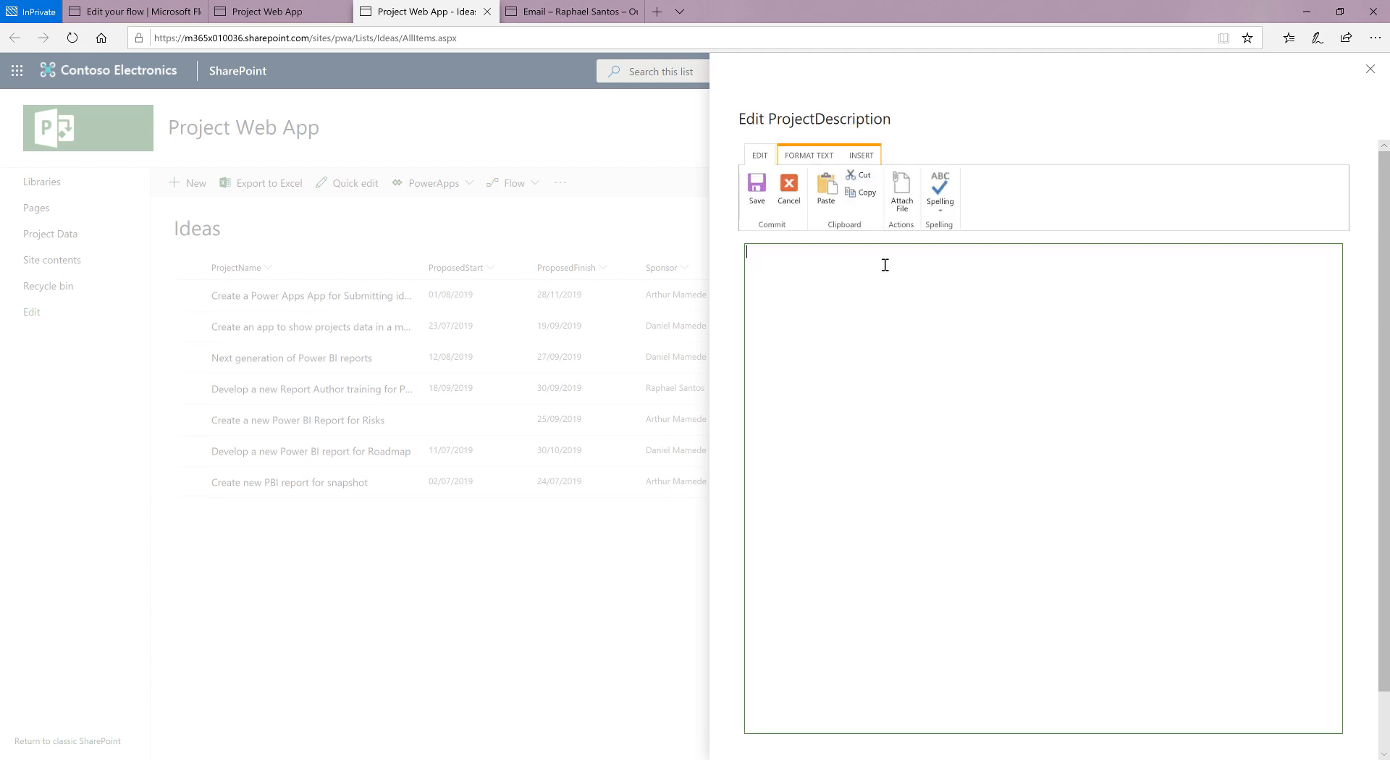
{"action": "type", "text": "Precisamos autiomatizar o processo de captura "}
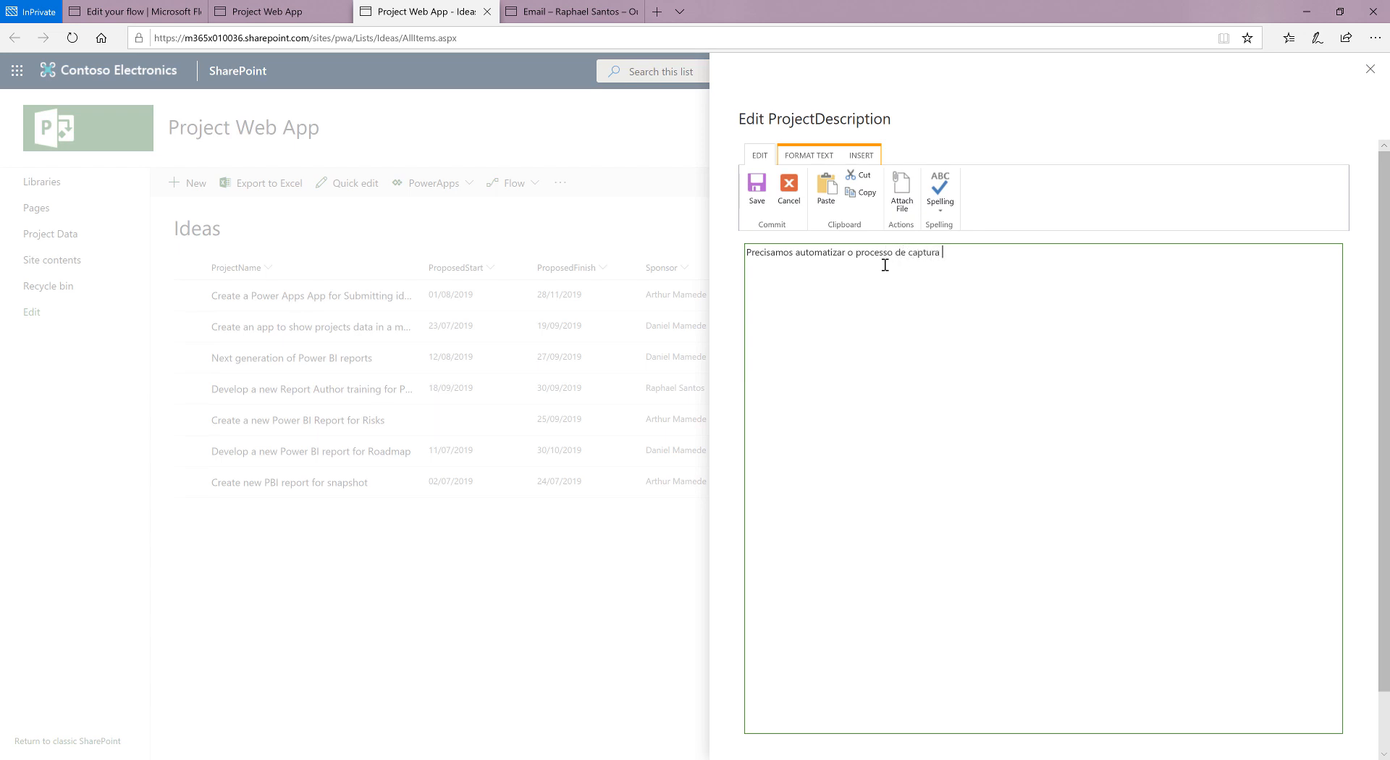
{"action": "type", "text": " revisão "}
{"action": "type", "text": "e aprova"}
{"action": "type", "text": "ção de i"}
{"action": "type", "text": "deias dentro d"}
{"action": "type", "text": "a da nossa empre"}
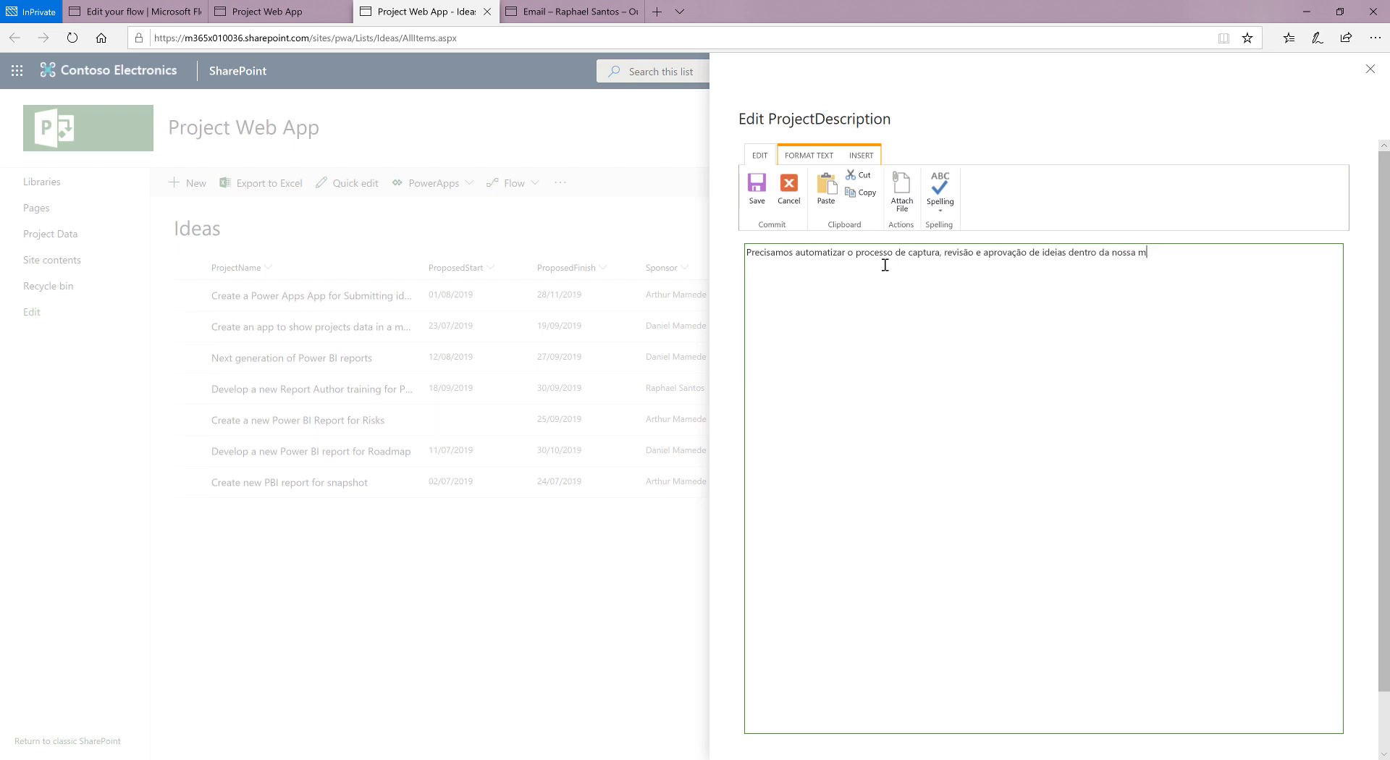
{"action": "type", "text": "sa."}
{"action": "left_click", "coordinate": [756, 186]}
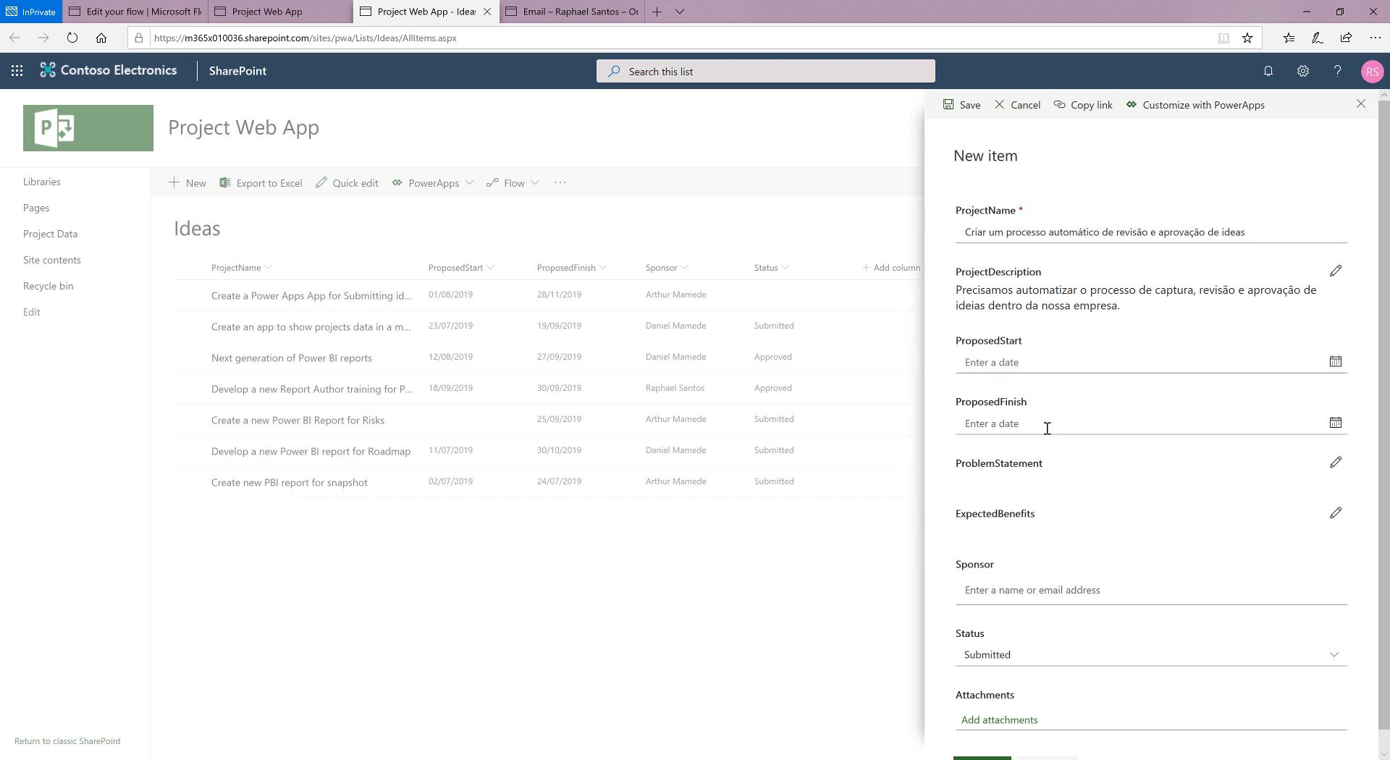
Step: Set the new item's ProposedStart to 16/07/2019 and its ProposedFinish to 26/07/2019
{"action": "scroll", "coordinate": [1045, 428], "scroll_direction": "down", "scroll_amount": 1}
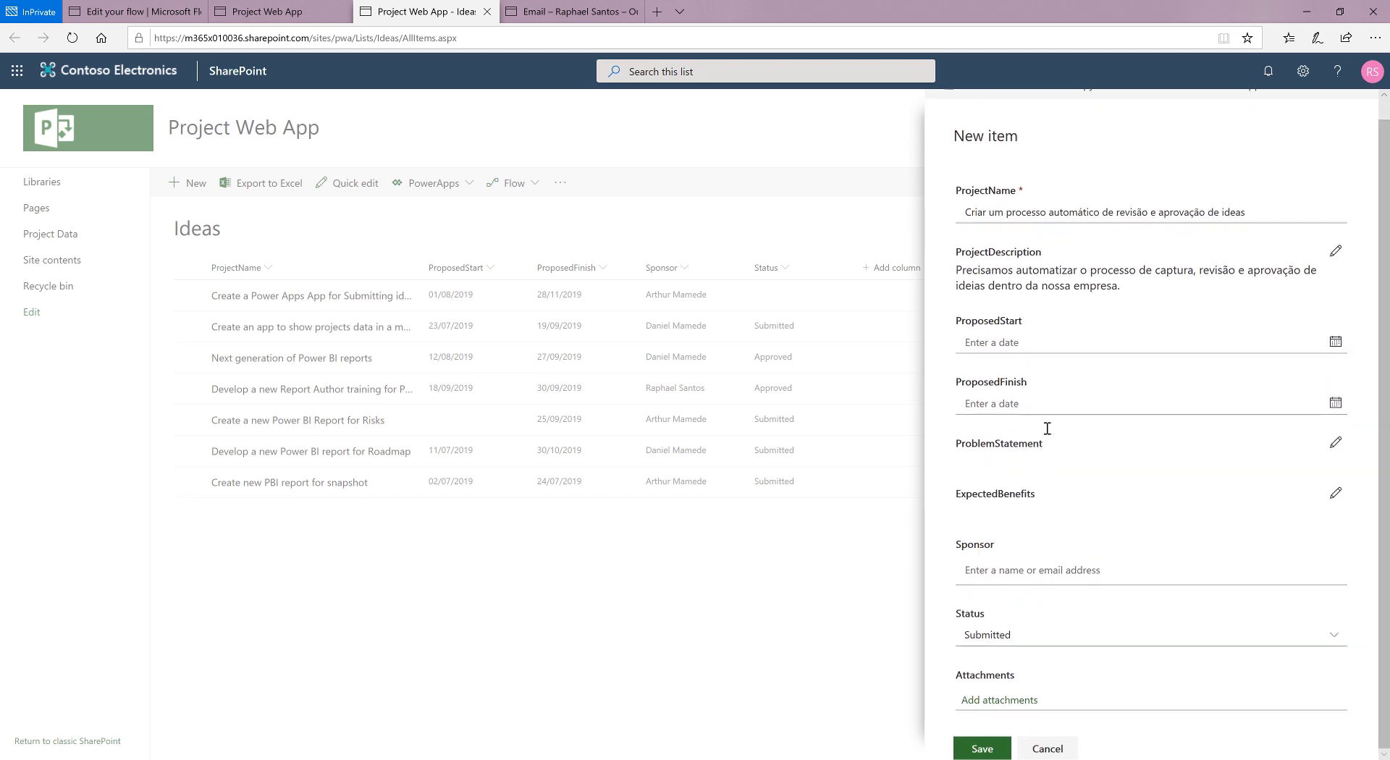
{"action": "left_click", "coordinate": [1336, 342]}
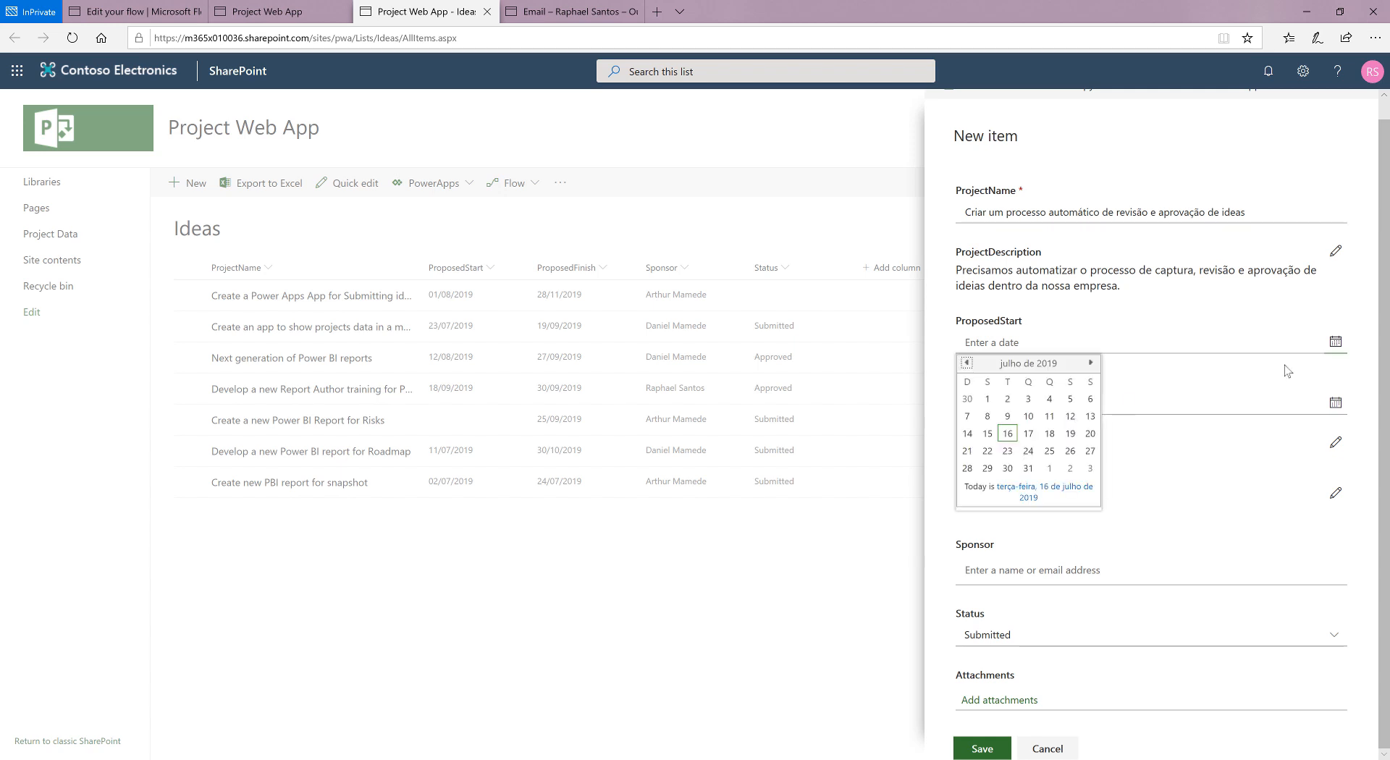
{"action": "left_click", "coordinate": [1006, 437]}
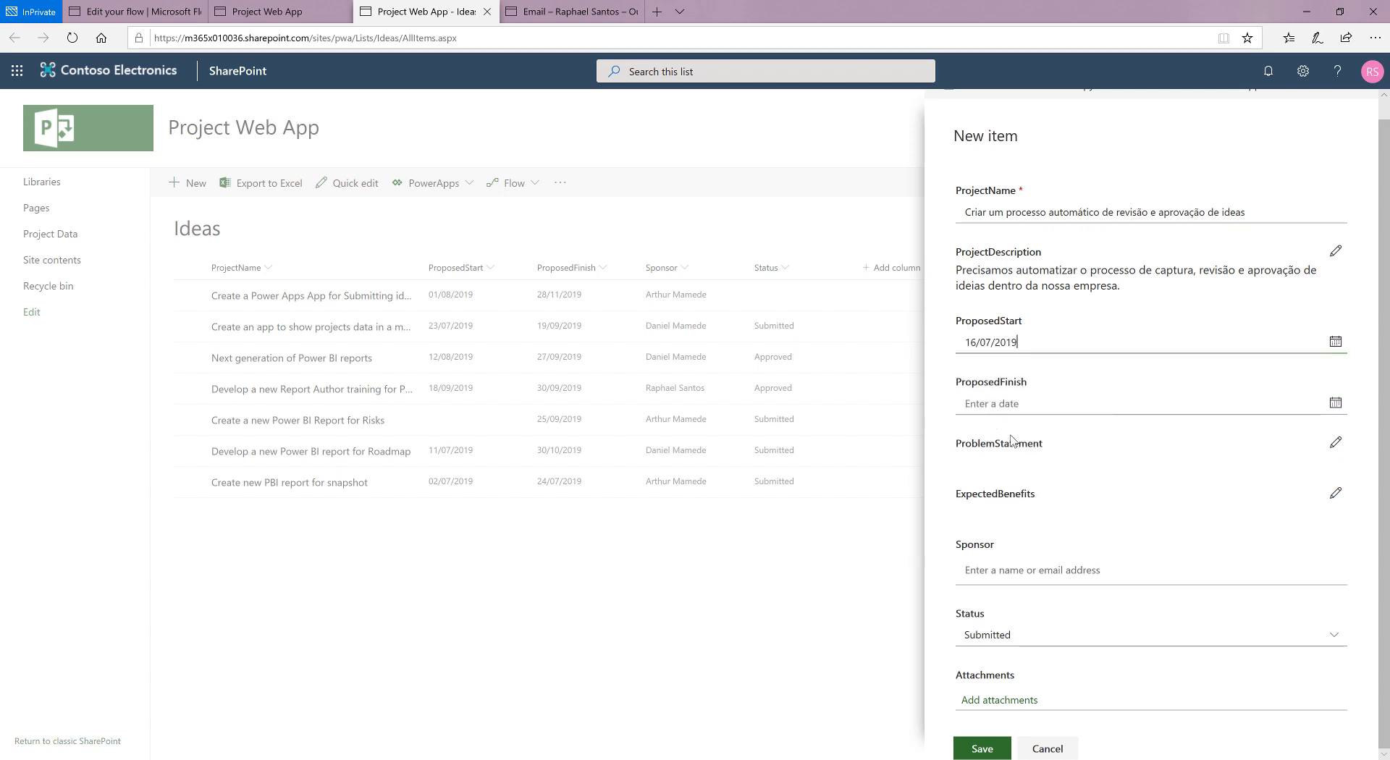
{"action": "left_click", "coordinate": [1336, 403]}
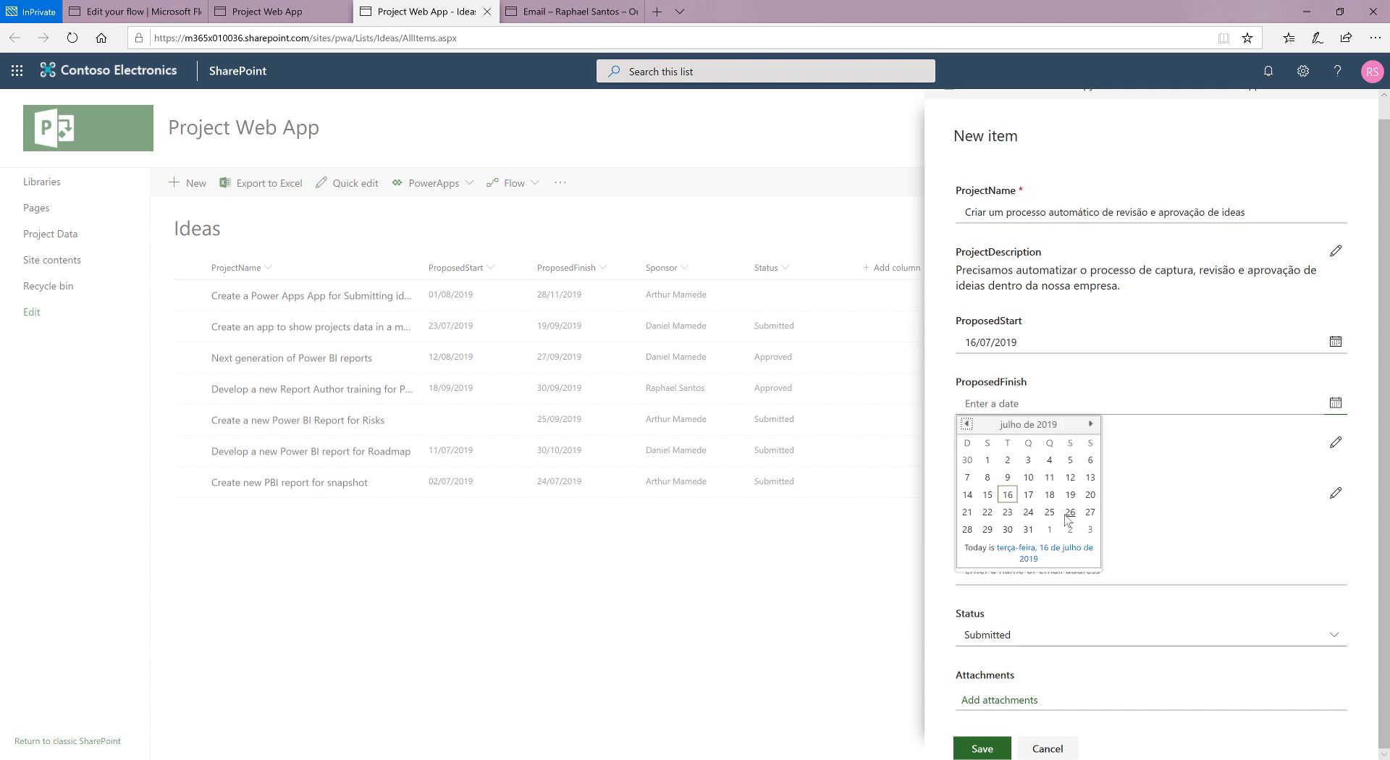
{"action": "left_click", "coordinate": [1070, 512]}
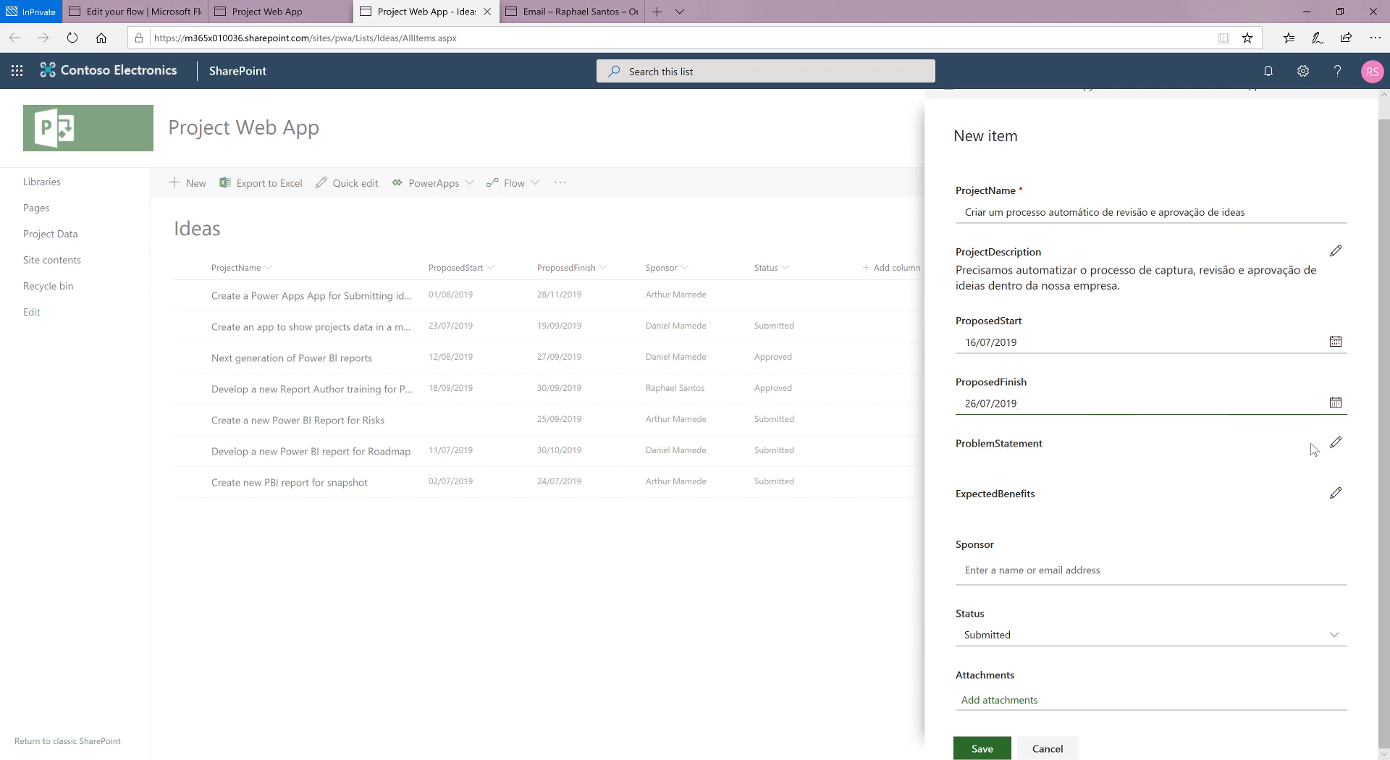
Step: Assign the sponsor by entering the person's name in the Sponsor field and save the new idea
{"action": "left_click", "coordinate": [989, 571]}
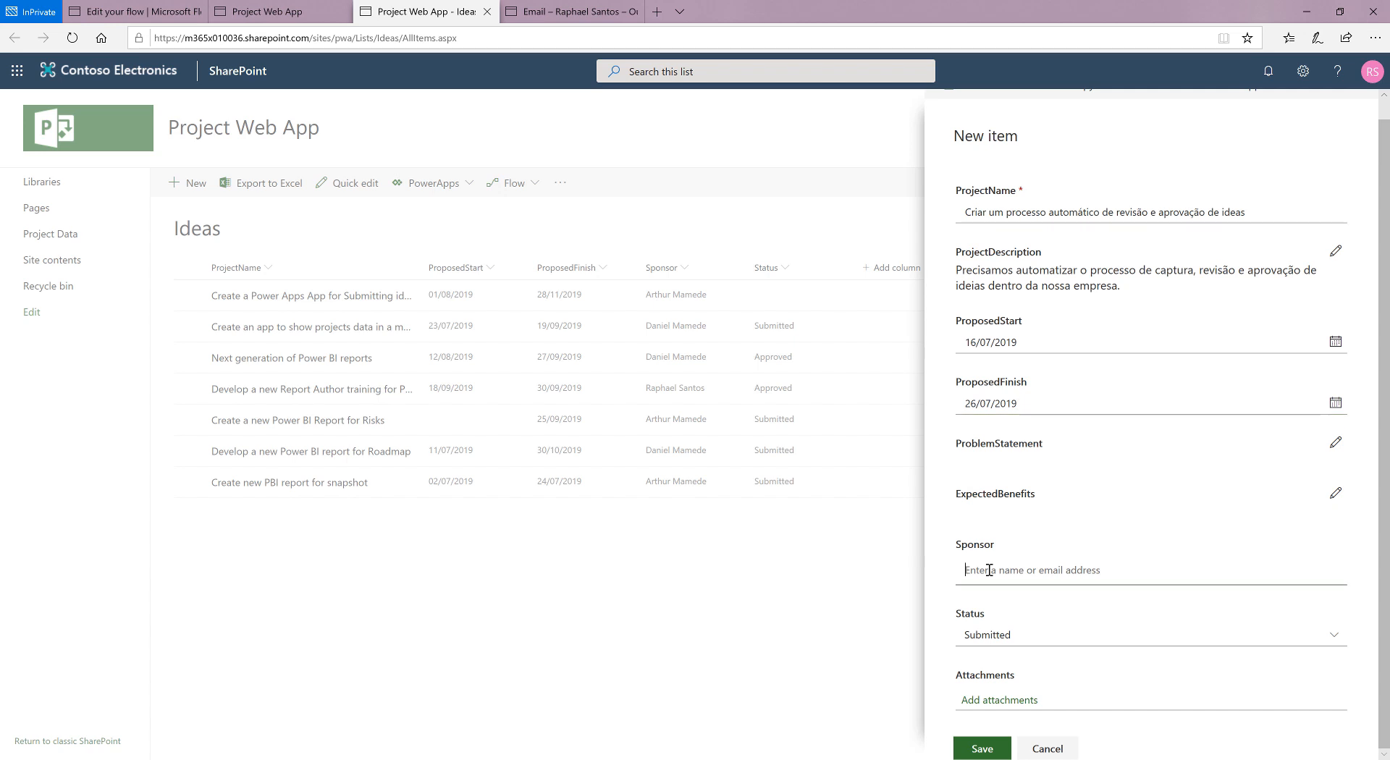
{"action": "type", "text": "arthur"}
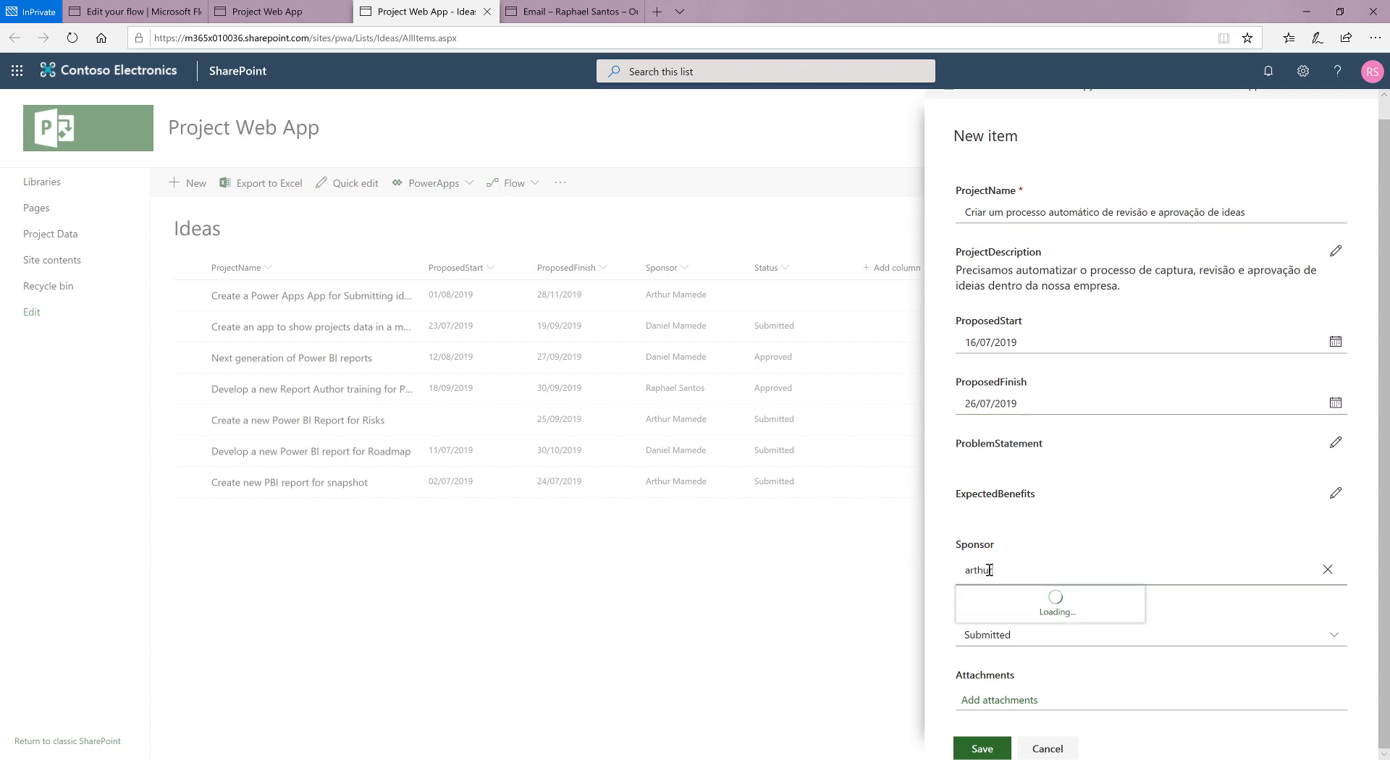
{"action": "left_click", "coordinate": [1026, 610]}
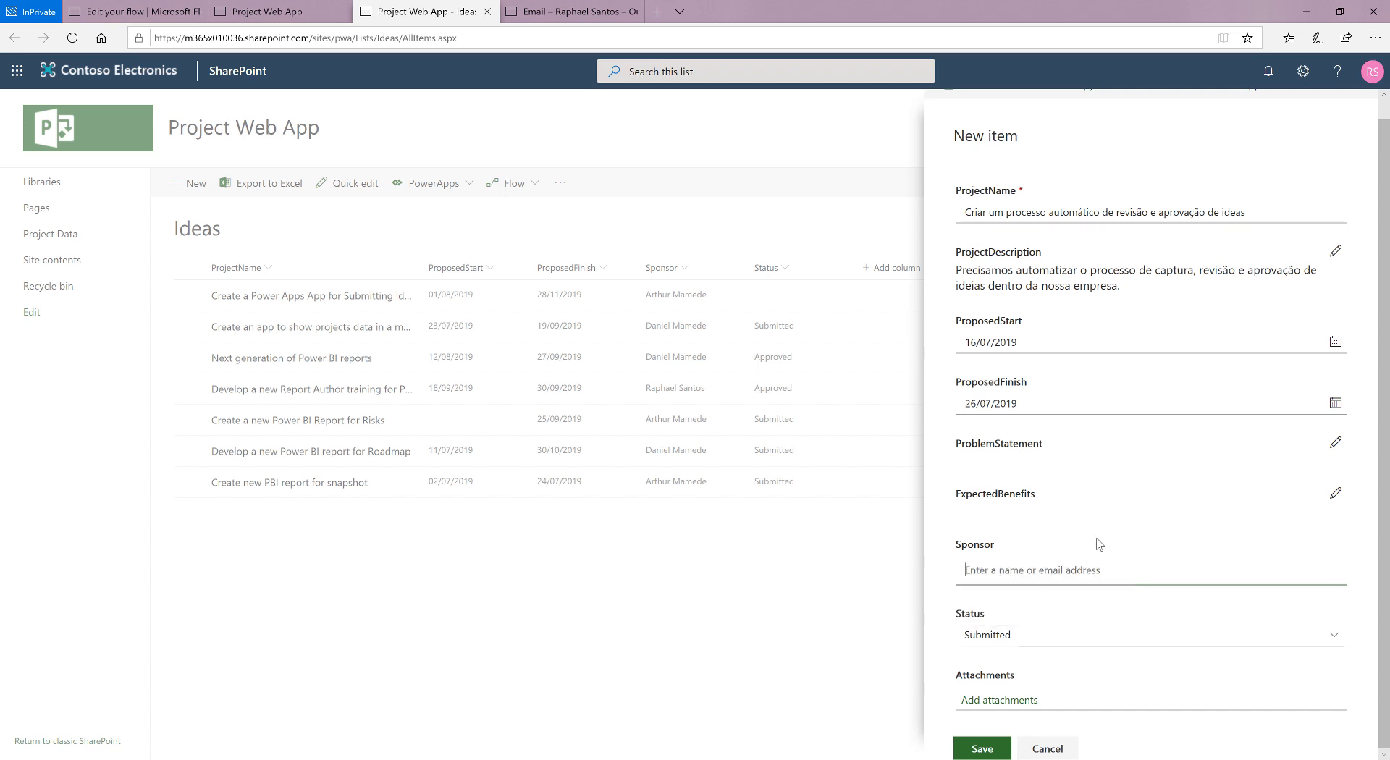
{"action": "left_click", "coordinate": [981, 754]}
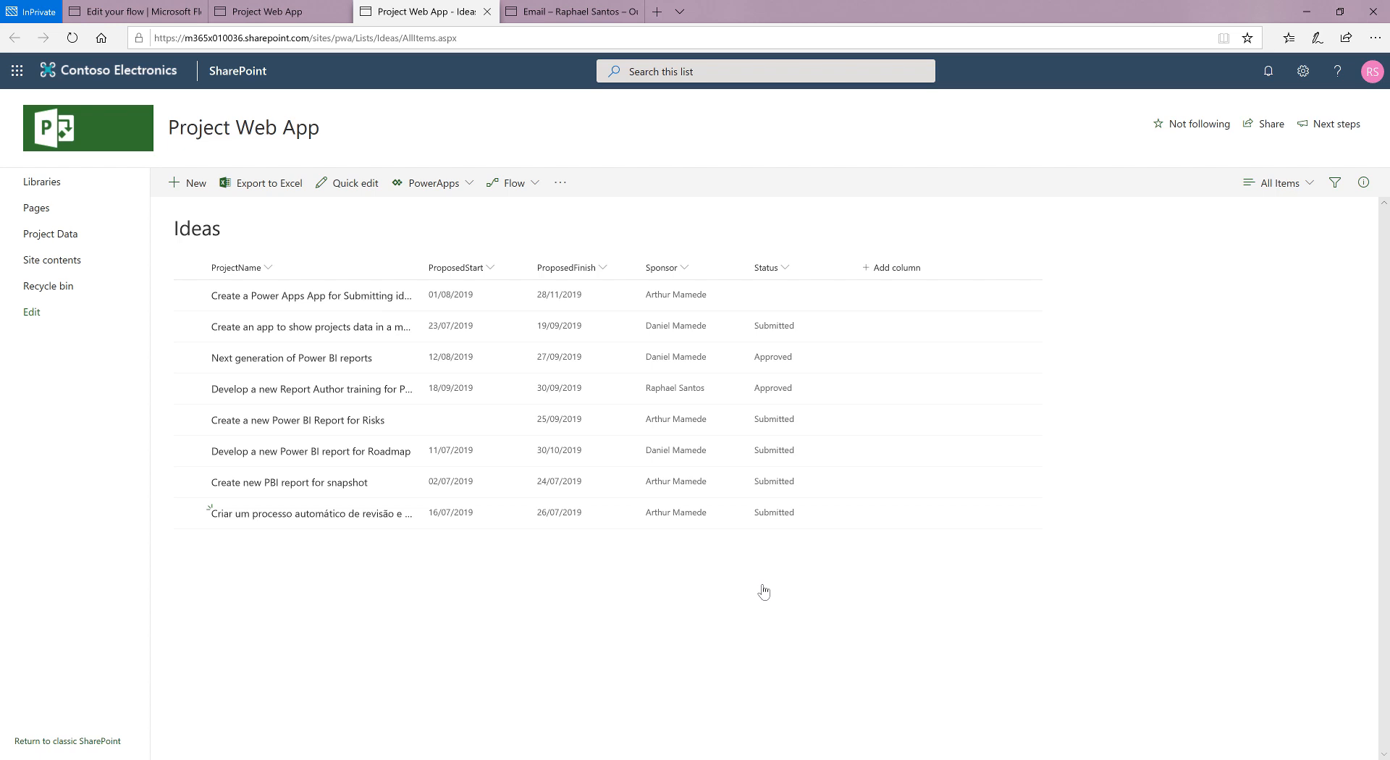
Step: Switch to Outlook and approve the new project proposal from the Microsoft Flow approval e-mail, submitting the reason "Ok!"
{"action": "left_click", "coordinate": [594, 13]}
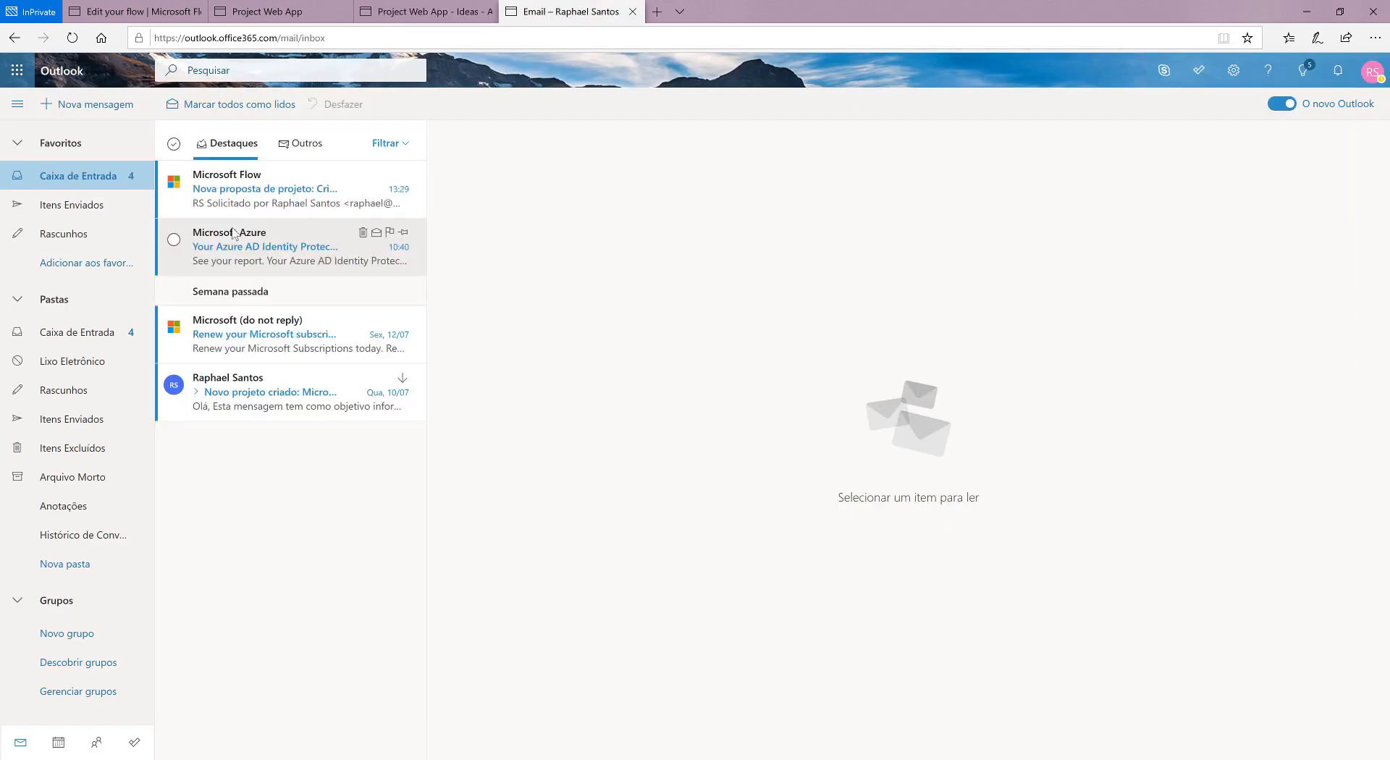
{"action": "left_click", "coordinate": [266, 196]}
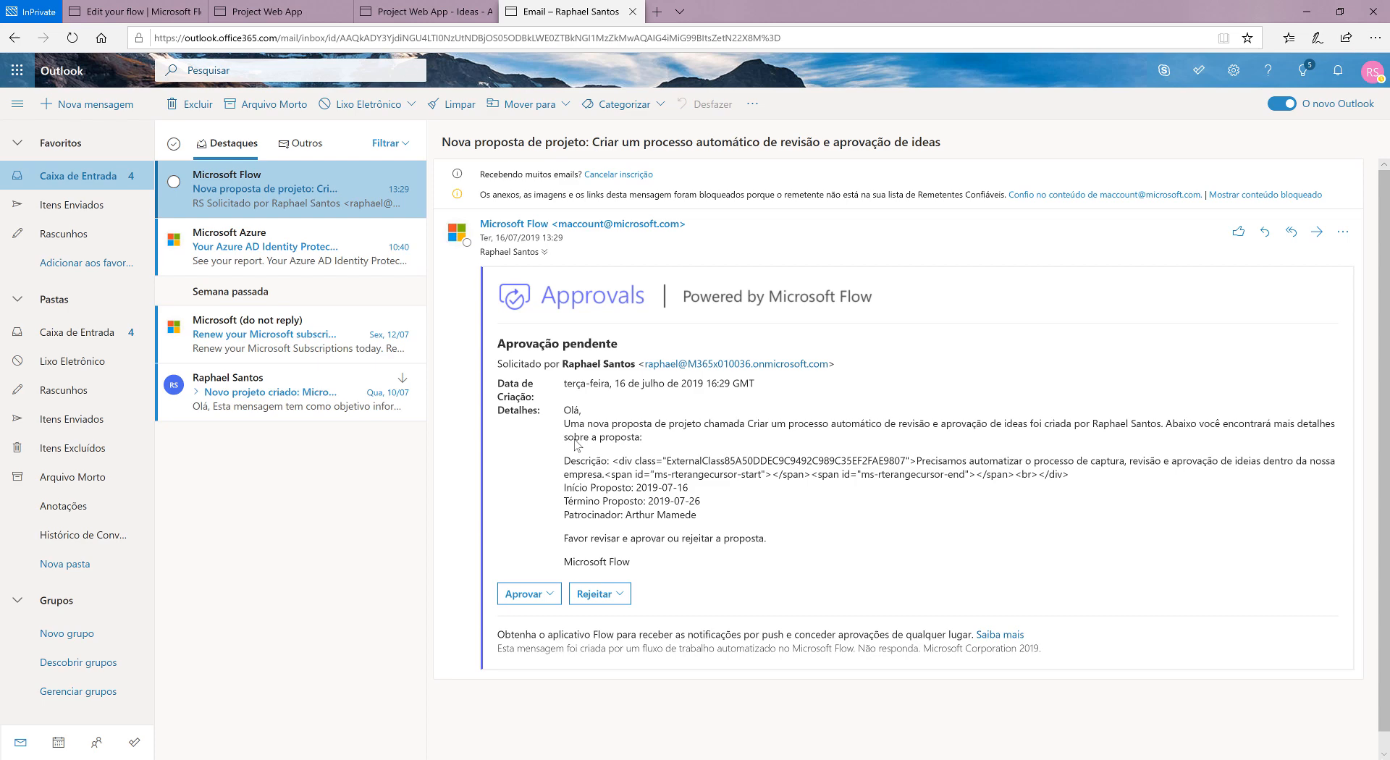
{"action": "left_click", "coordinate": [531, 593]}
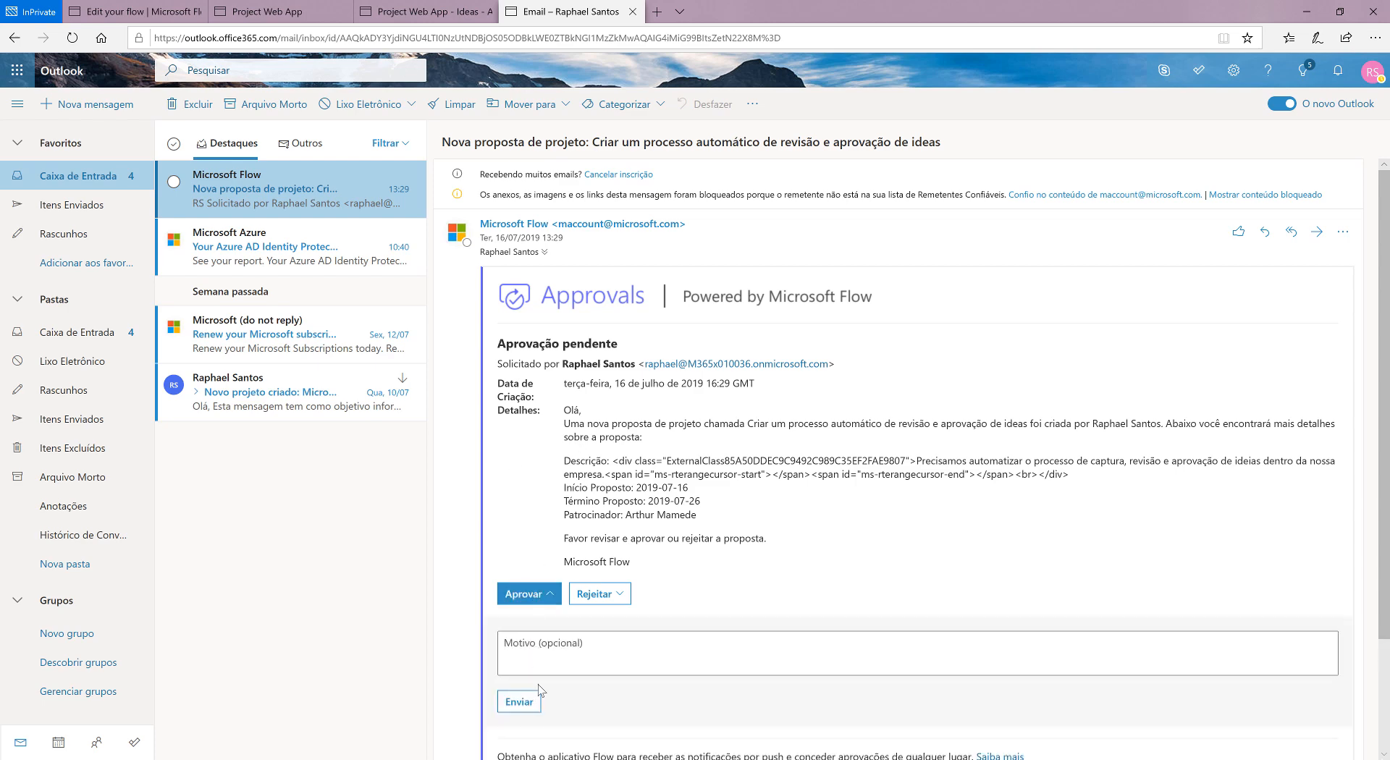
{"action": "scroll", "coordinate": [528, 547], "scroll_direction": "down", "scroll_amount": 2}
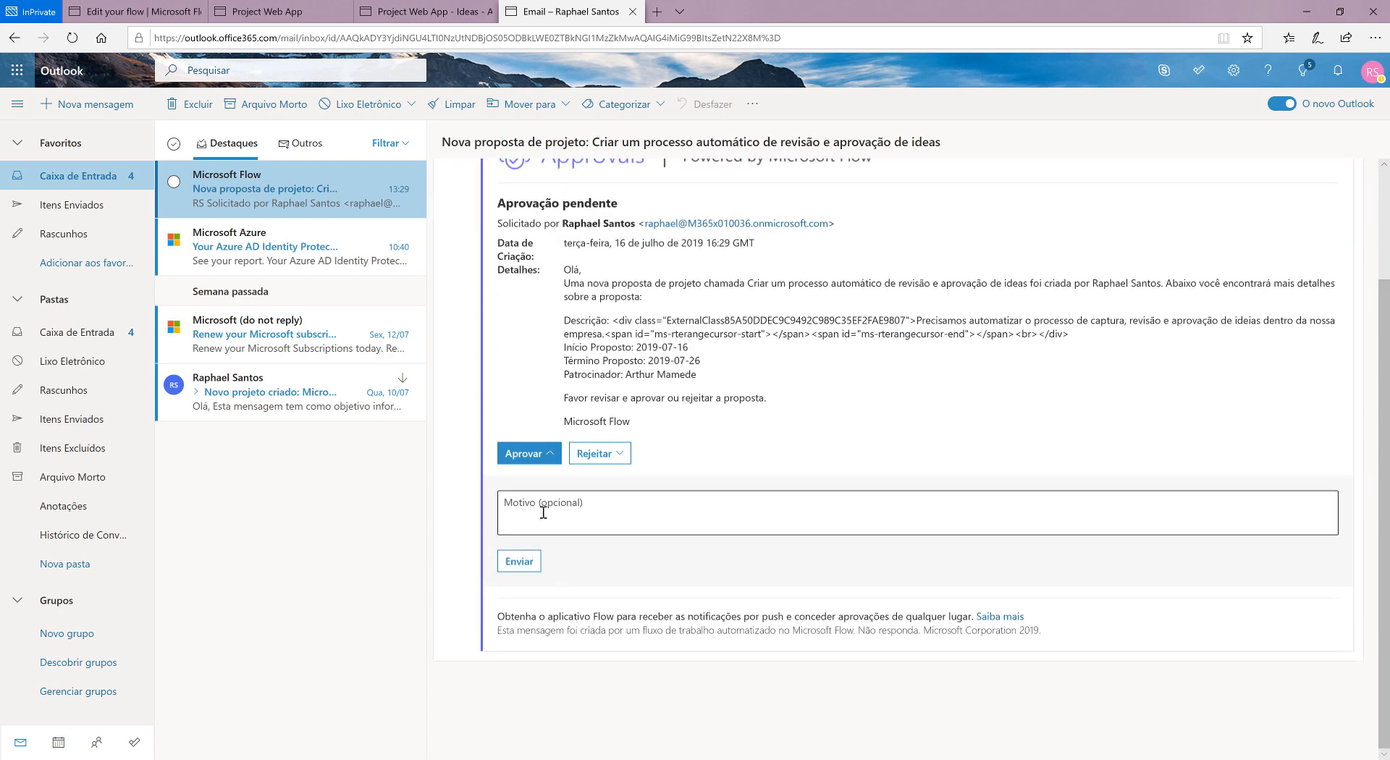
{"action": "left_click", "coordinate": [543, 512]}
{"action": "type", "text": "Ok!"}
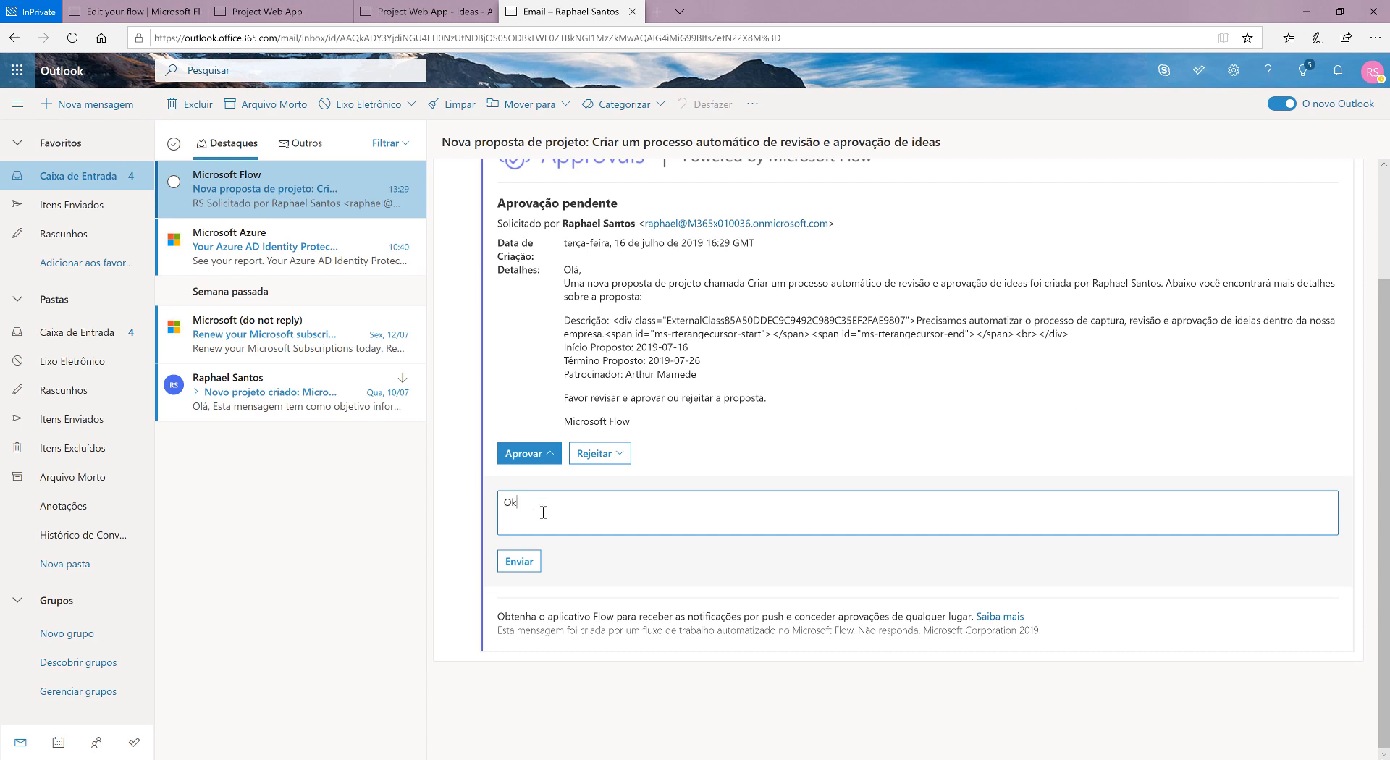
{"action": "left_click", "coordinate": [511, 565]}
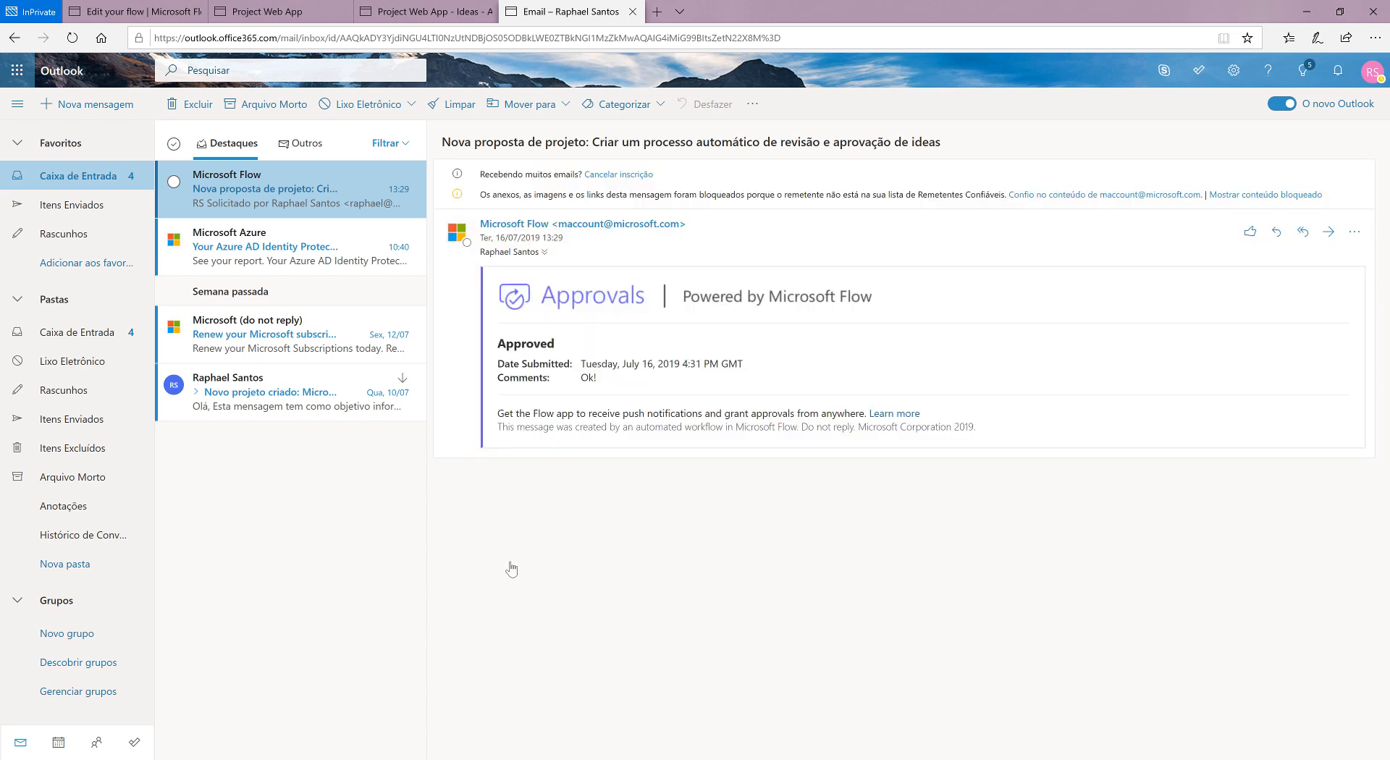
Step: Switch to the Flow editor and review the Apply to each condition and its Creates new project action alongside the Ideas list
{"action": "left_click", "coordinate": [131, 10]}
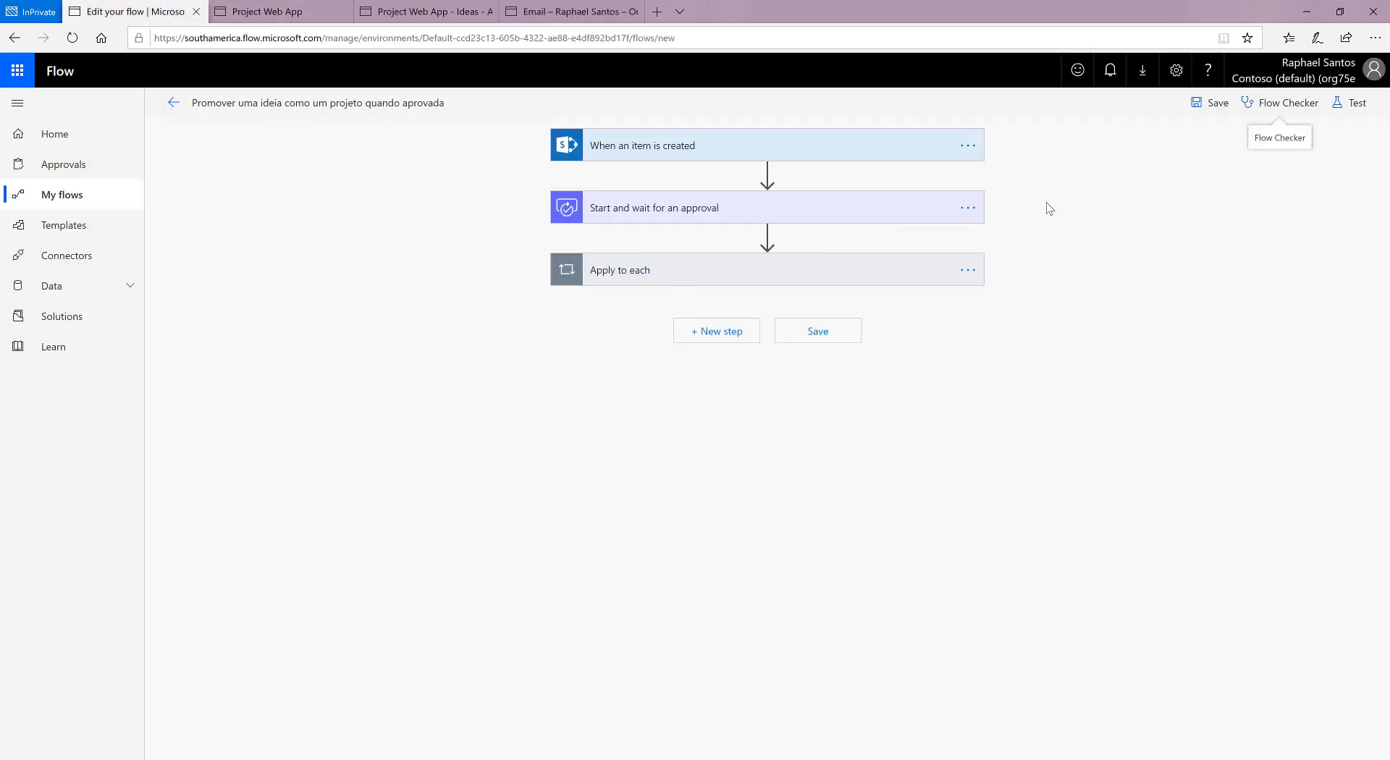
{"action": "left_click", "coordinate": [662, 283]}
{"action": "scroll", "coordinate": [637, 398], "scroll_direction": "down", "scroll_amount": 3}
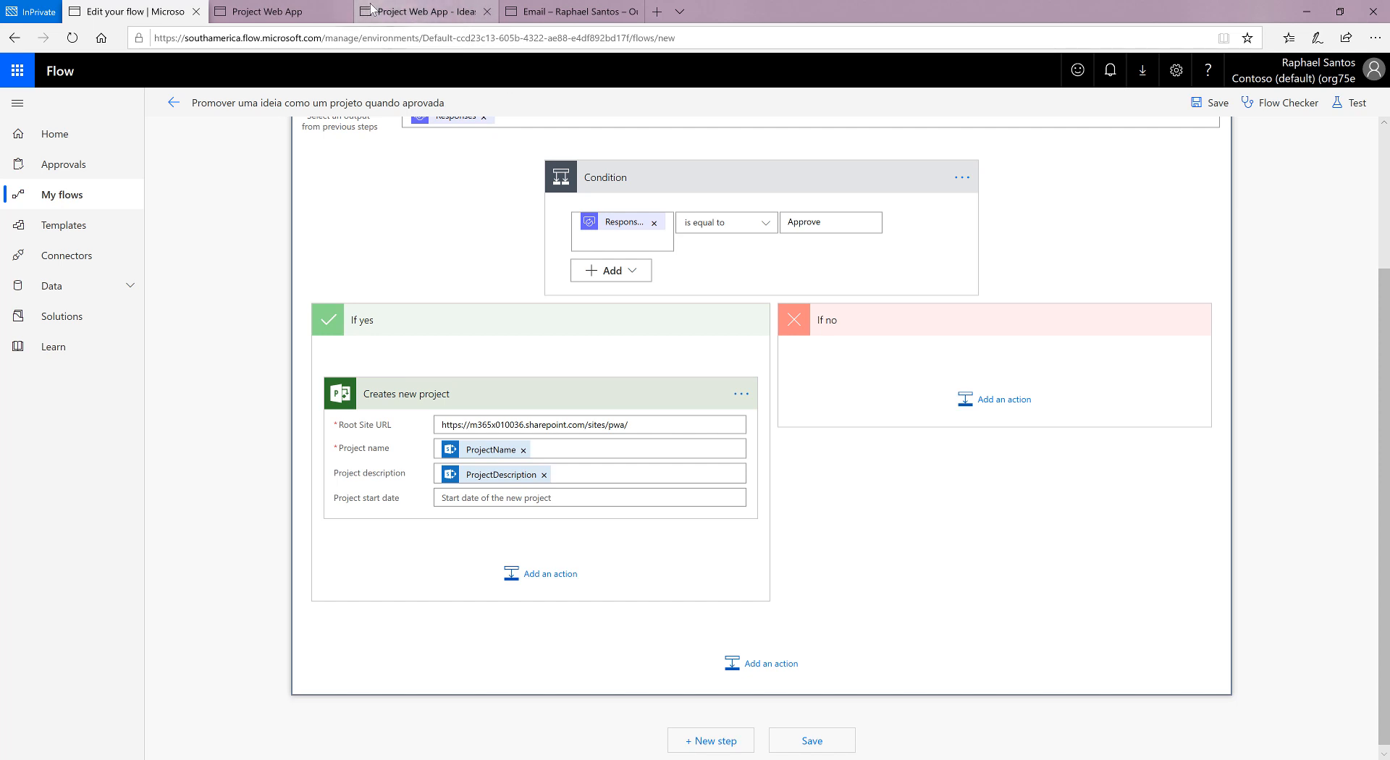
{"action": "left_click", "coordinate": [438, 12]}
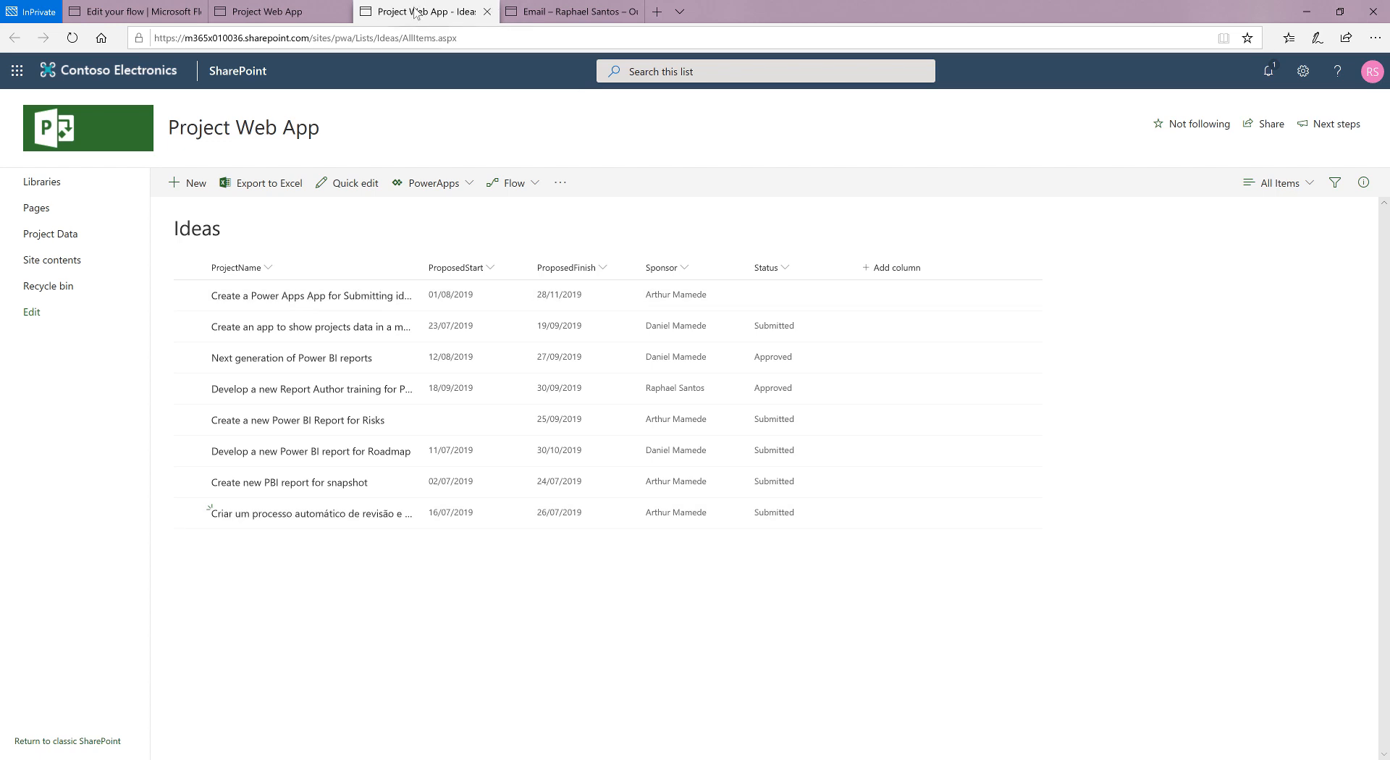
{"action": "left_click", "coordinate": [138, 12]}
{"action": "scroll", "coordinate": [637, 489], "scroll_direction": "up", "scroll_amount": 2}
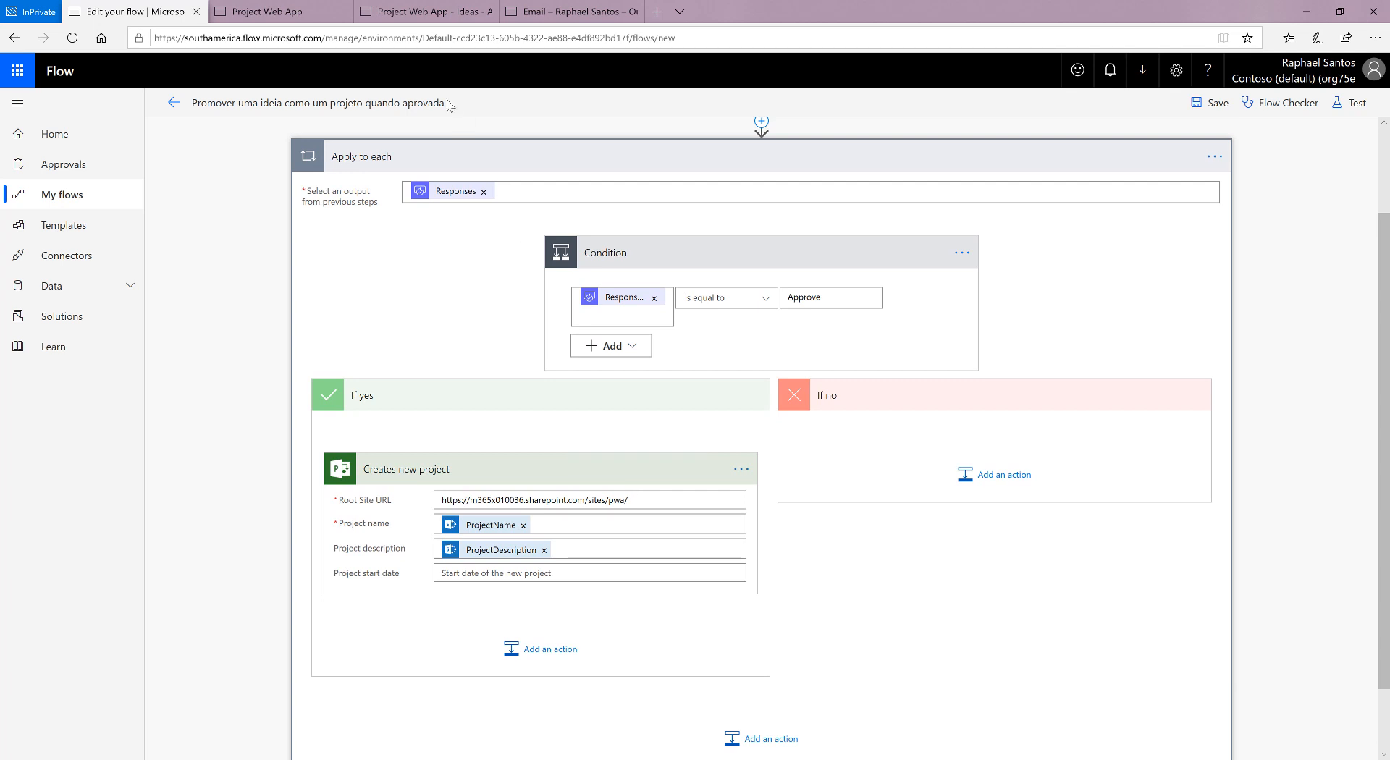
{"action": "left_click", "coordinate": [428, 13]}
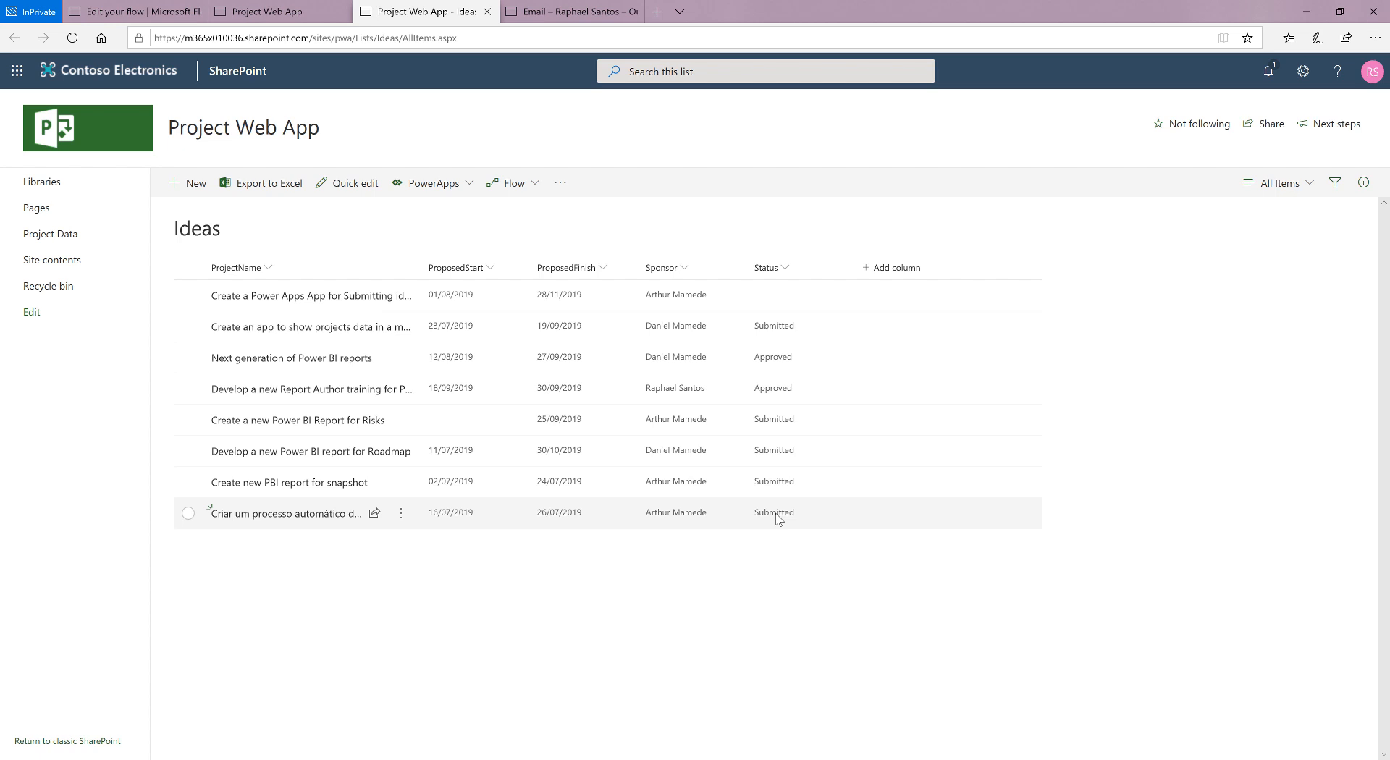
{"action": "left_click", "coordinate": [312, 19]}
{"action": "left_click", "coordinate": [563, 8]}
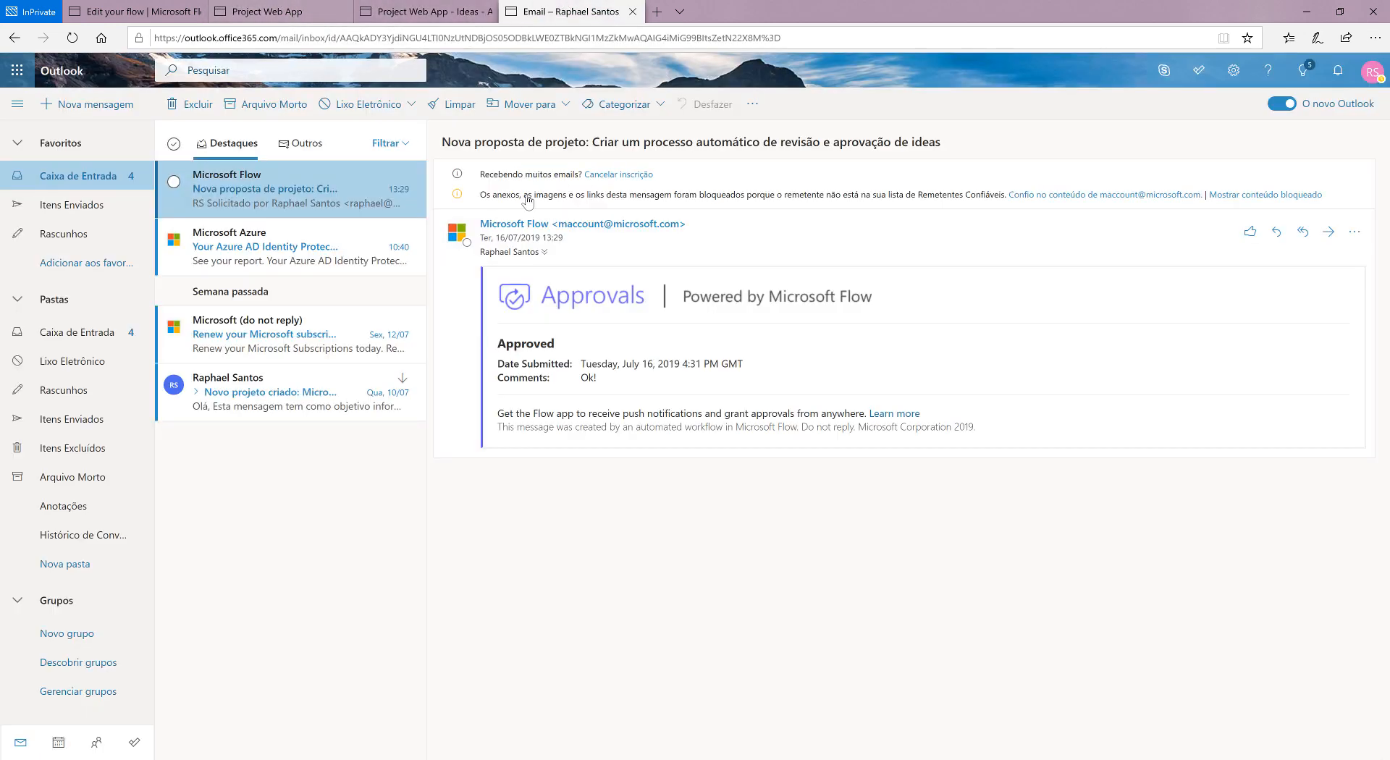
{"action": "left_click", "coordinate": [302, 16]}
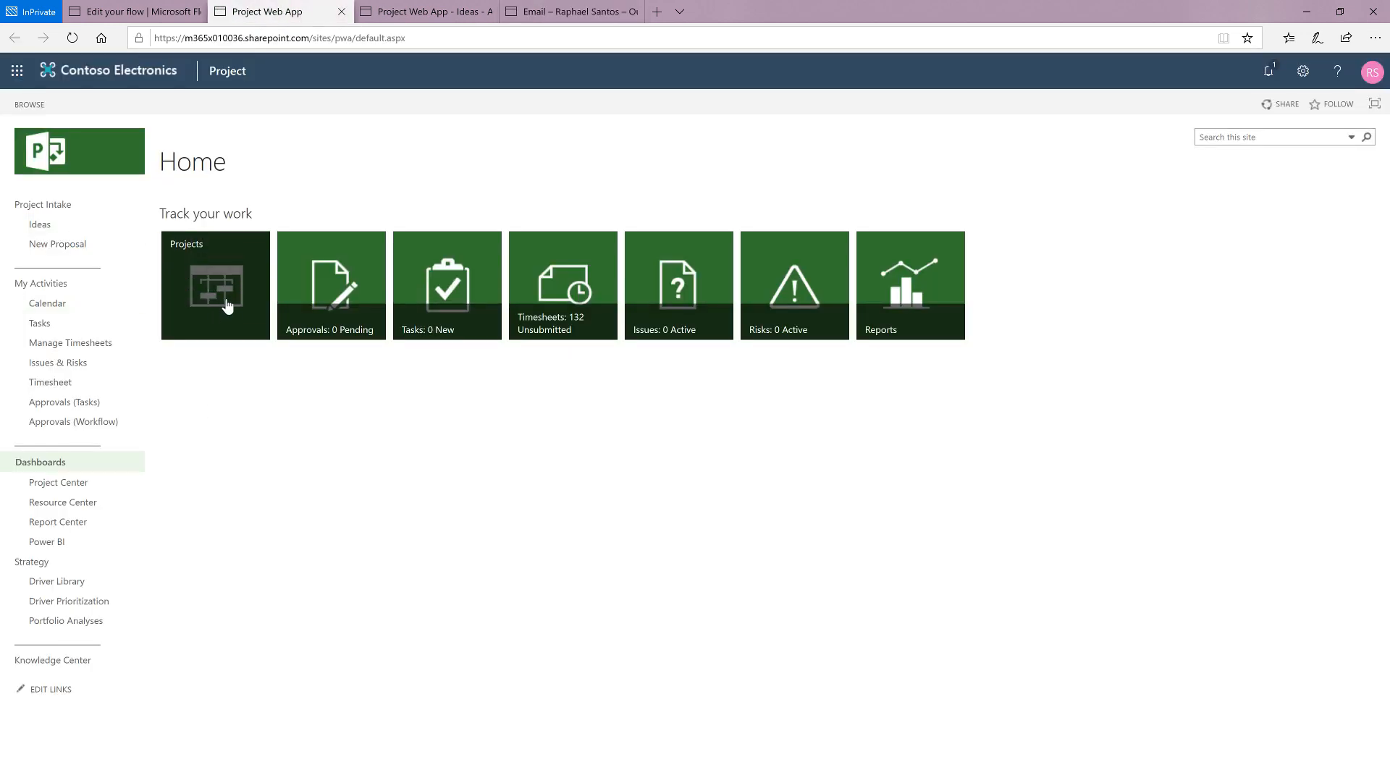
Step: Leave the flow editor without saving and check the run history of "Promover uma ideia como um projeto quando aprovada"
{"action": "left_click", "coordinate": [86, 9]}
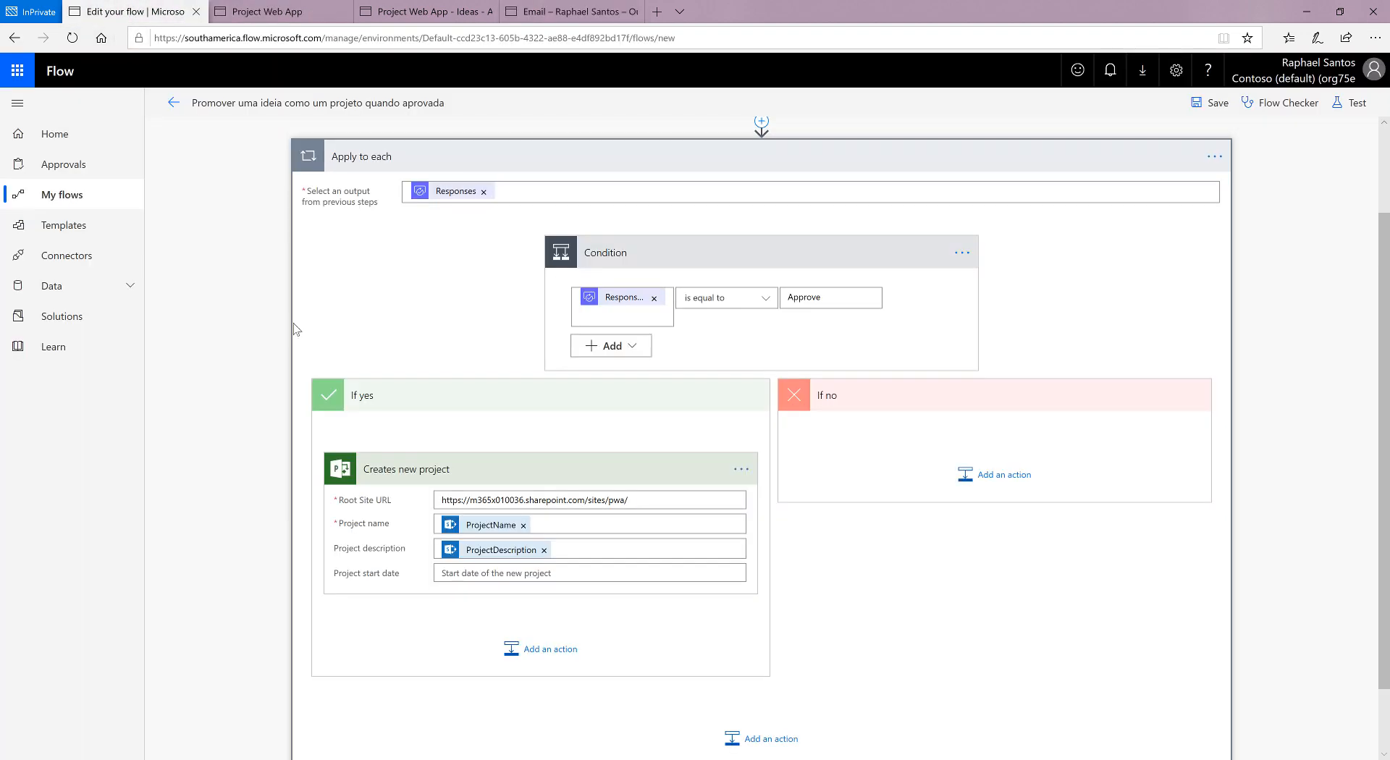
{"action": "left_click", "coordinate": [65, 195]}
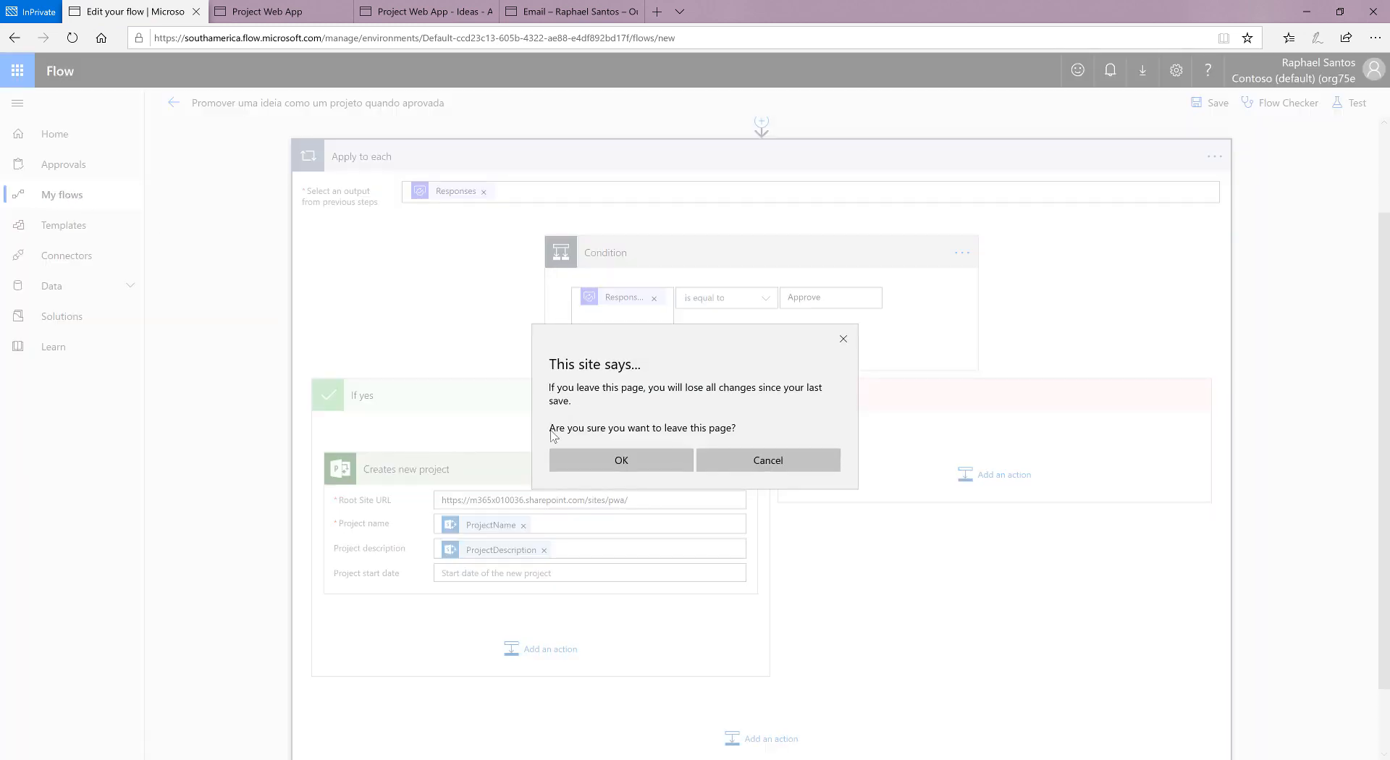
{"action": "left_click", "coordinate": [621, 461]}
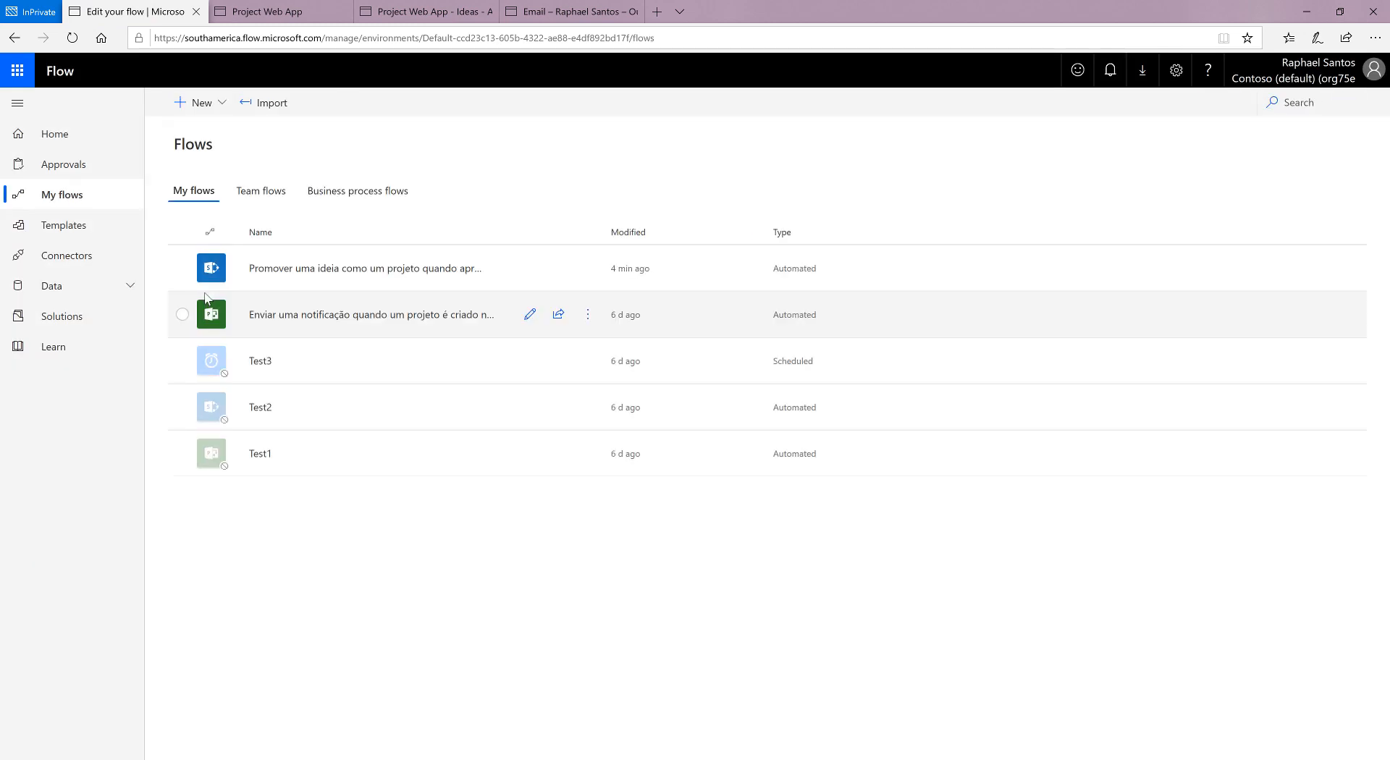
{"action": "left_click", "coordinate": [371, 269]}
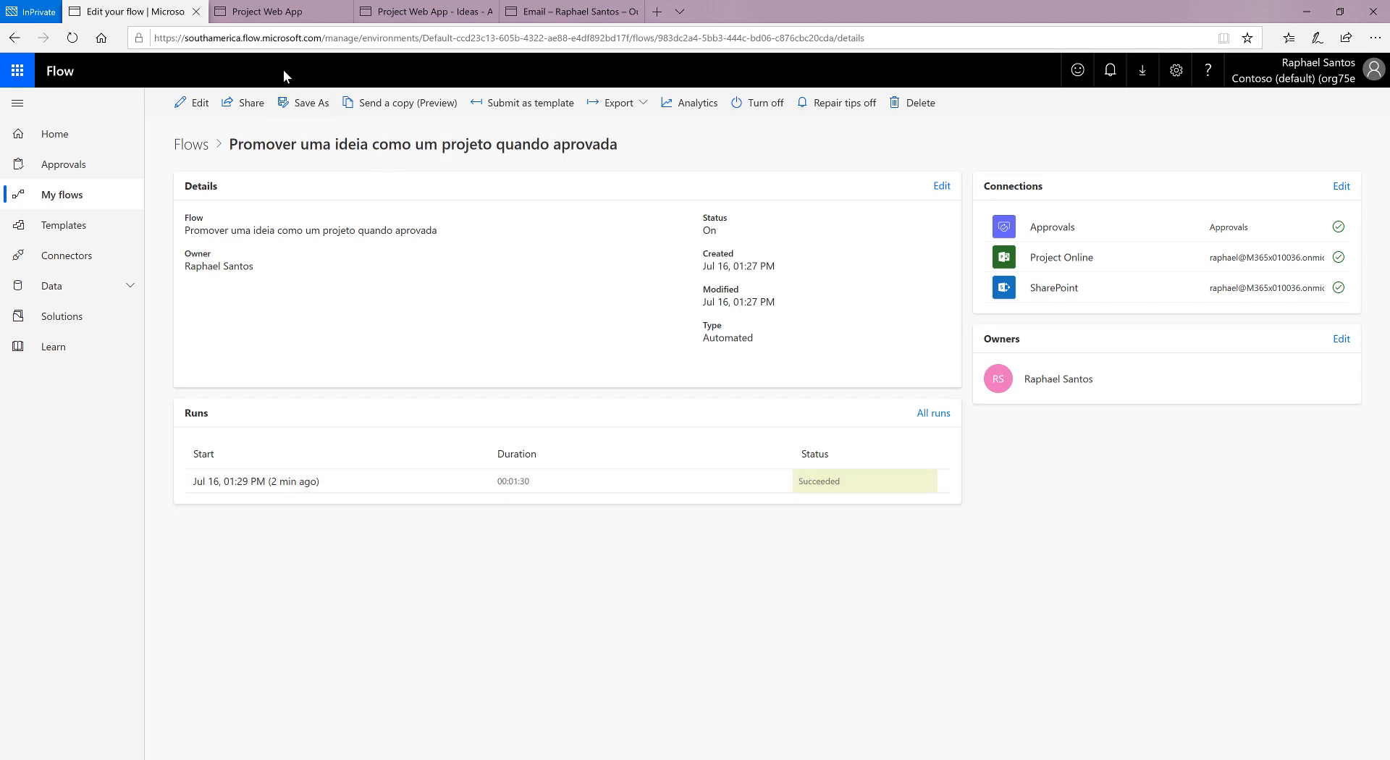
Step: Switch to Project Web App and open the project "Criar um processo automático de revisão e aprovação de ideas" from the Project Center
{"action": "left_click", "coordinate": [264, 15]}
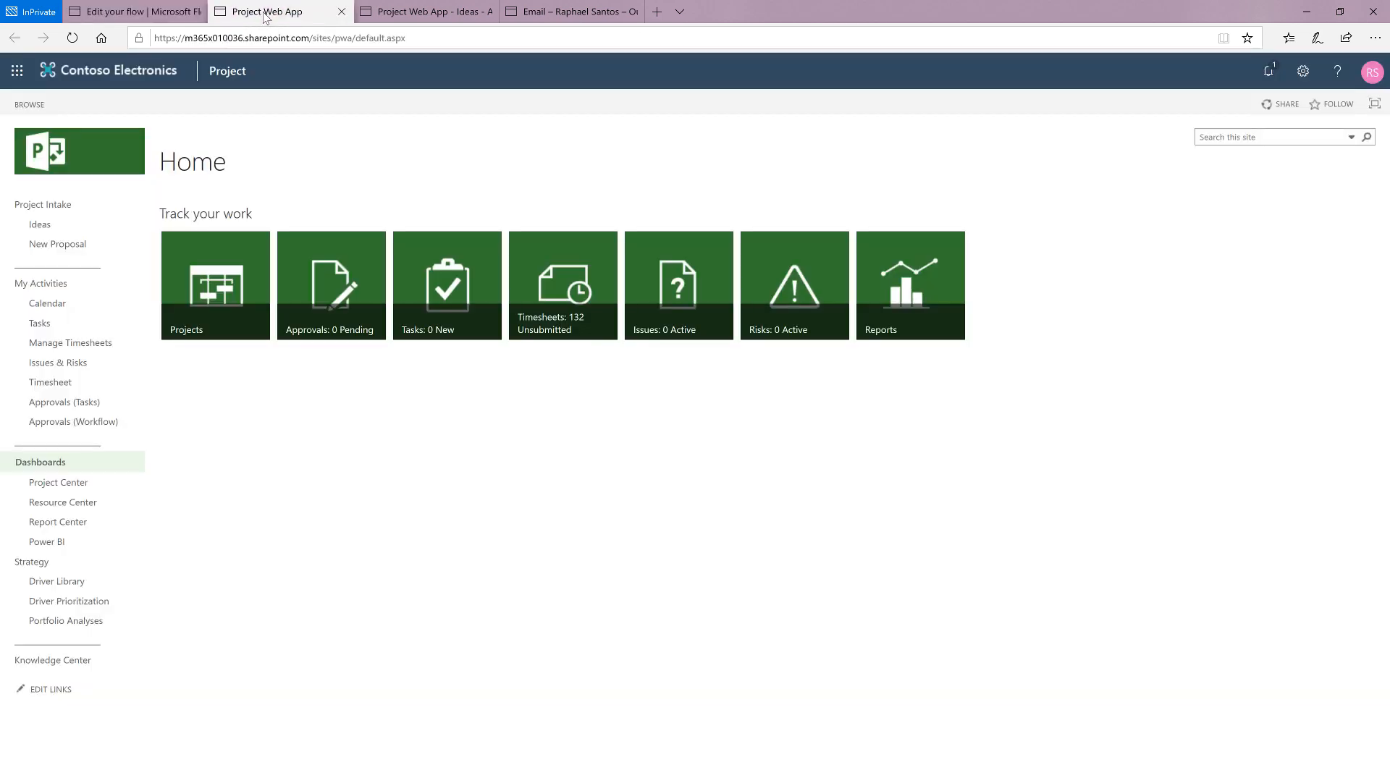
{"action": "left_click", "coordinate": [220, 282]}
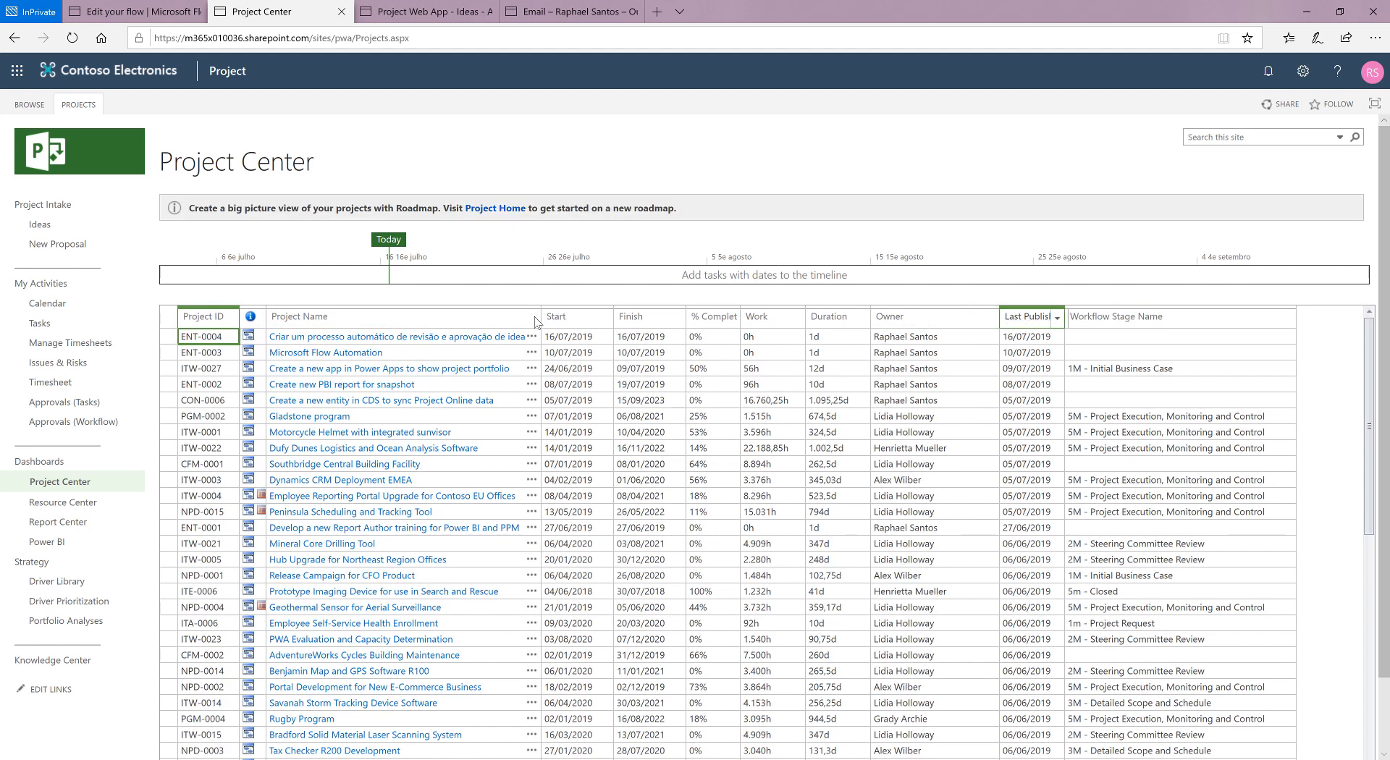
{"action": "left_click", "coordinate": [362, 339]}
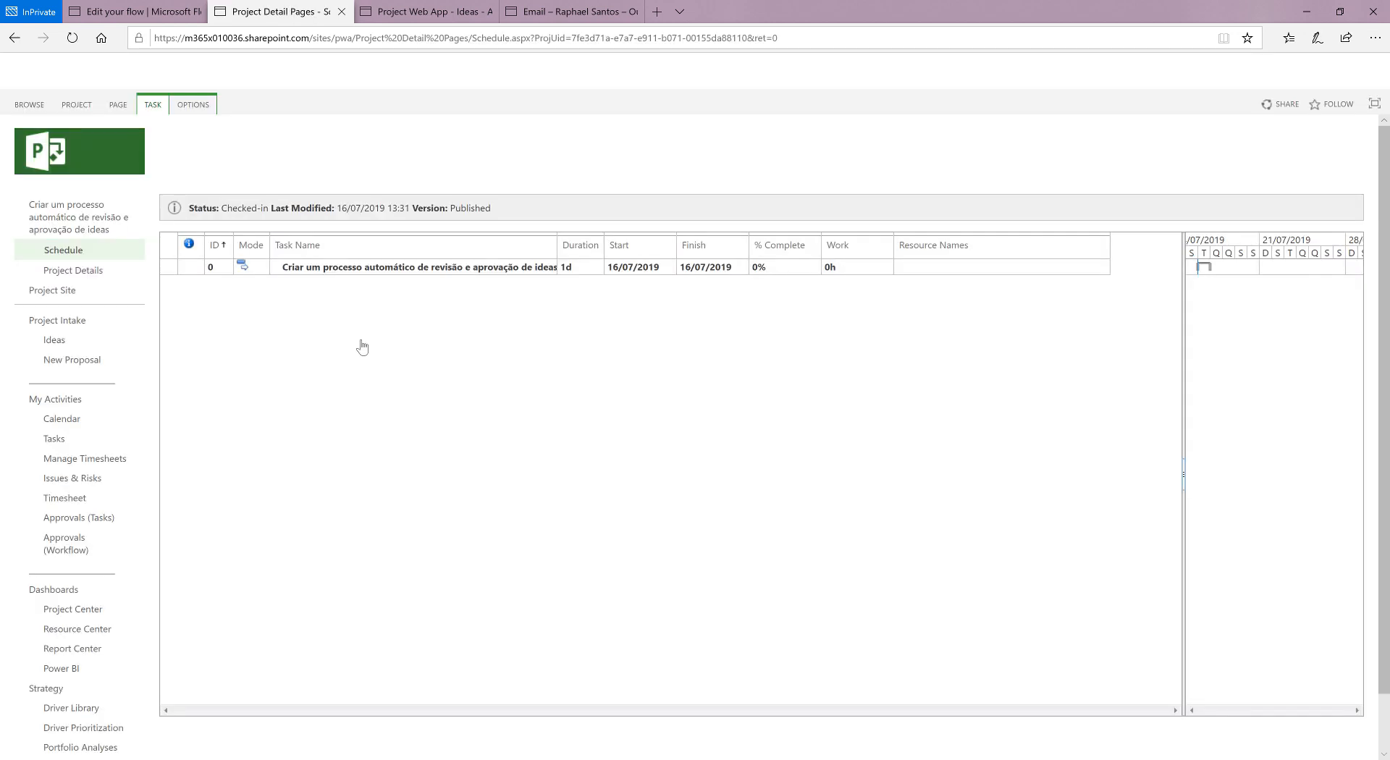
Step: Examine the project's details, including the description in its Basic Info, and return to its schedule
{"action": "left_click", "coordinate": [72, 275]}
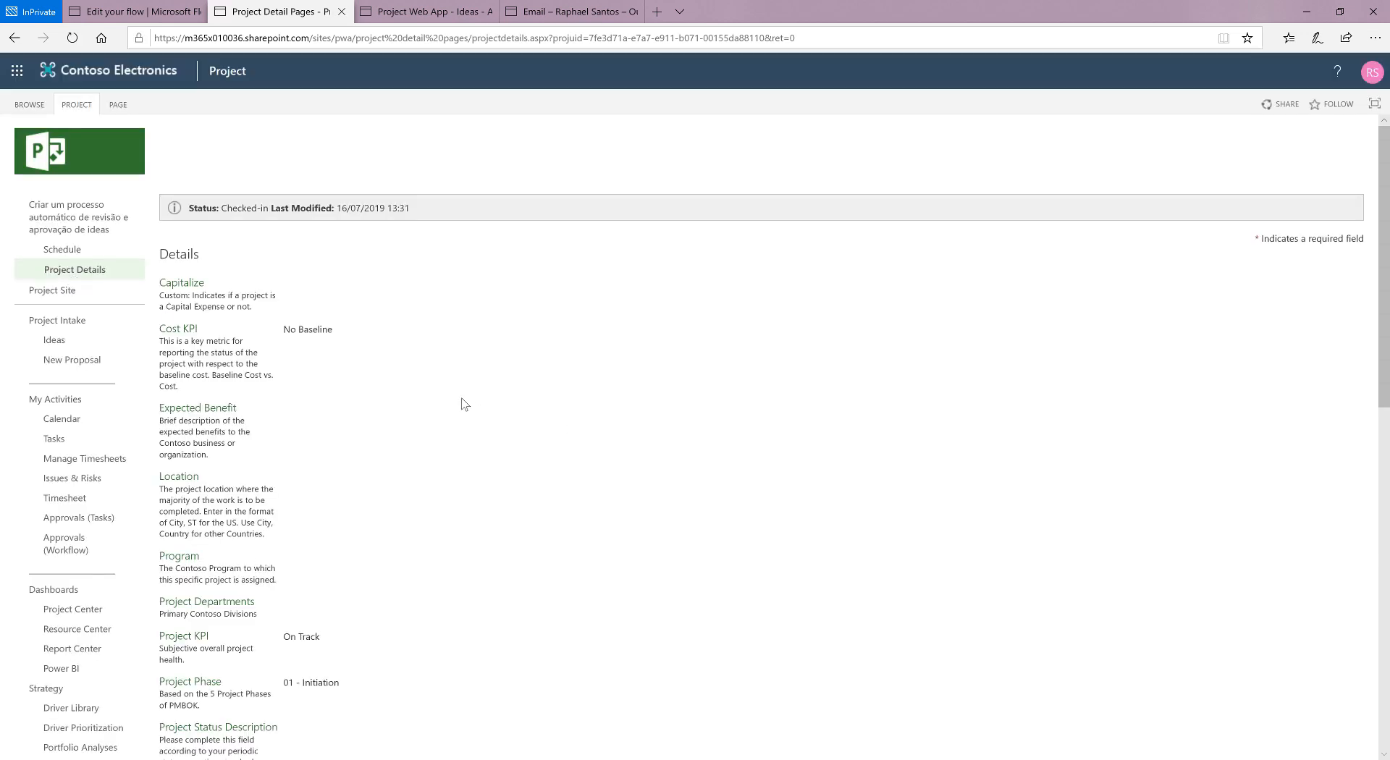
{"action": "scroll", "coordinate": [312, 348], "scroll_direction": "down", "scroll_amount": 4}
{"action": "scroll", "coordinate": [312, 348], "scroll_direction": "down", "scroll_amount": 7}
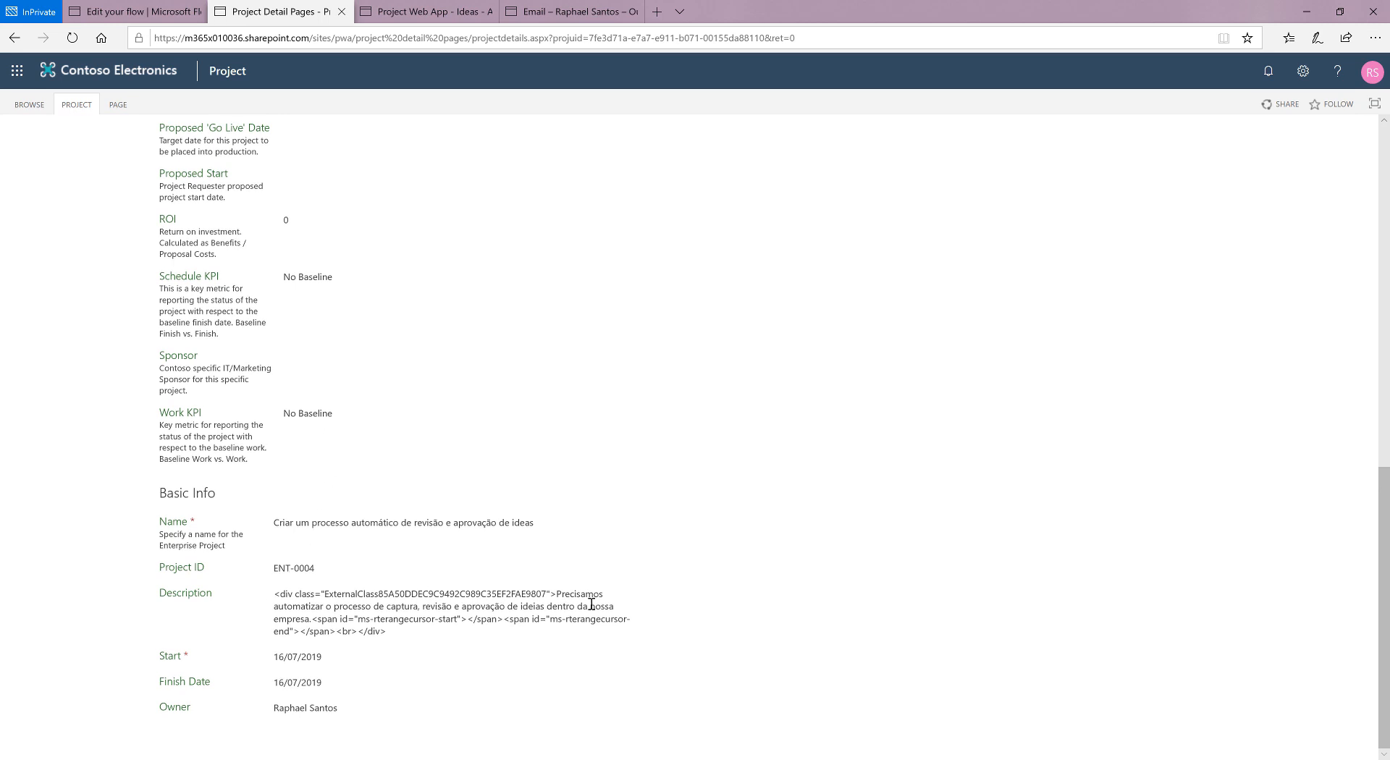
{"action": "left_click_drag", "start_coordinate": [557, 594], "coordinate": [311, 624]}
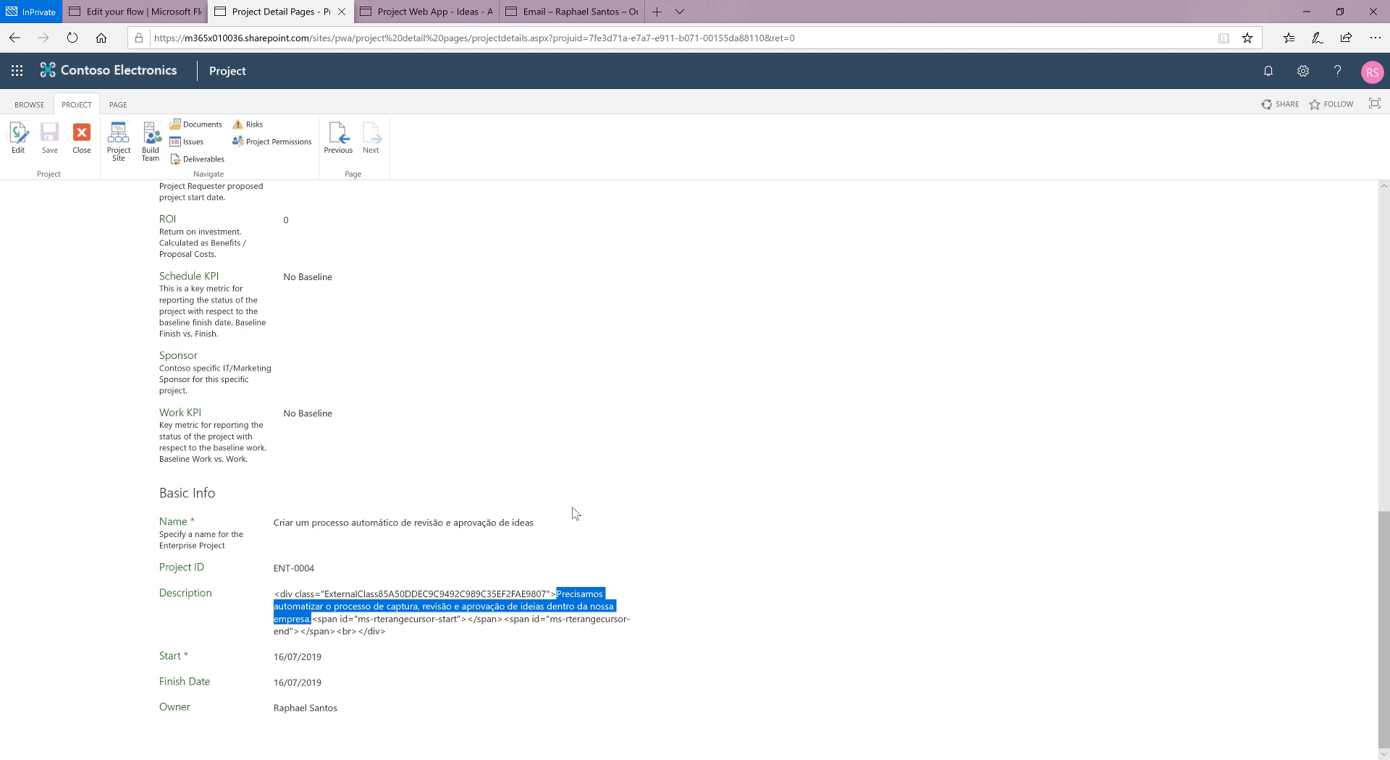
{"action": "scroll", "coordinate": [574, 507], "scroll_direction": "up", "scroll_amount": 10}
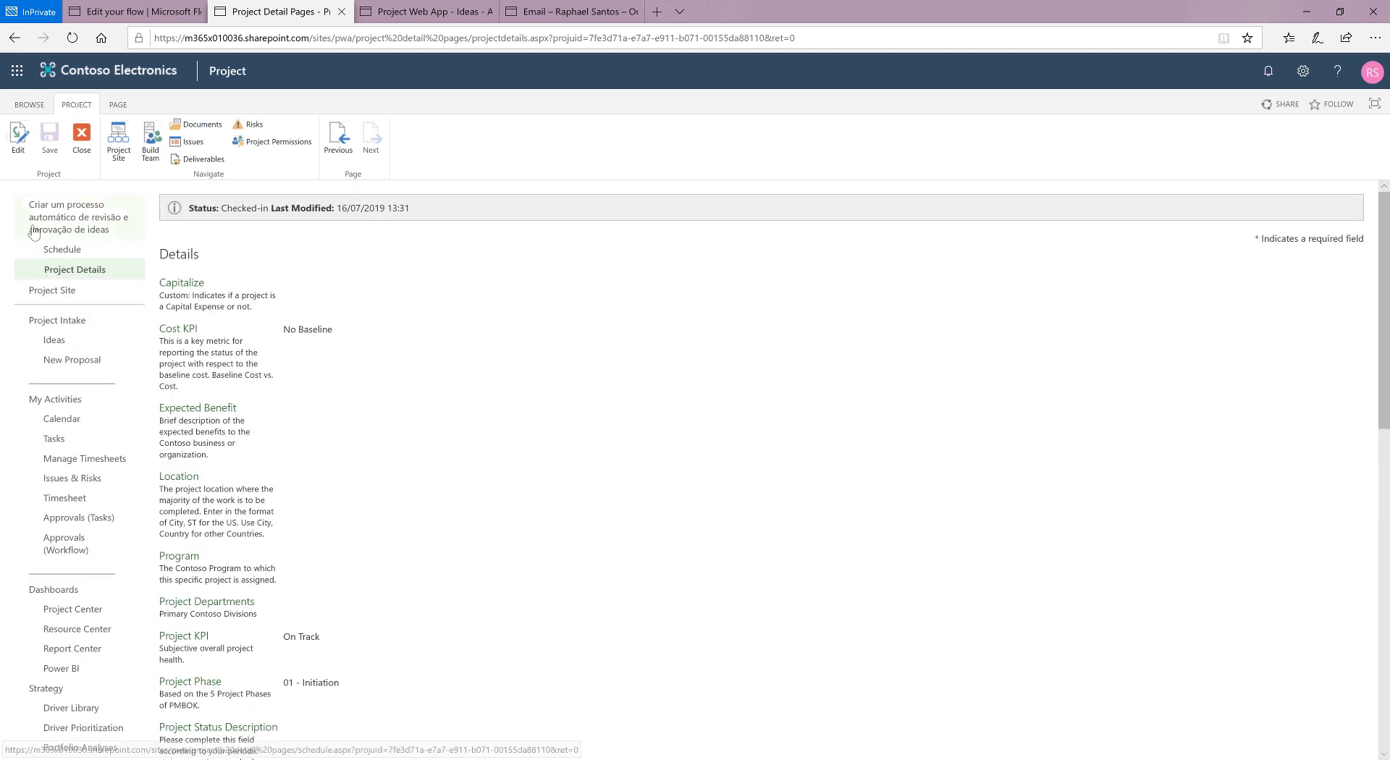
{"action": "left_click", "coordinate": [65, 226]}
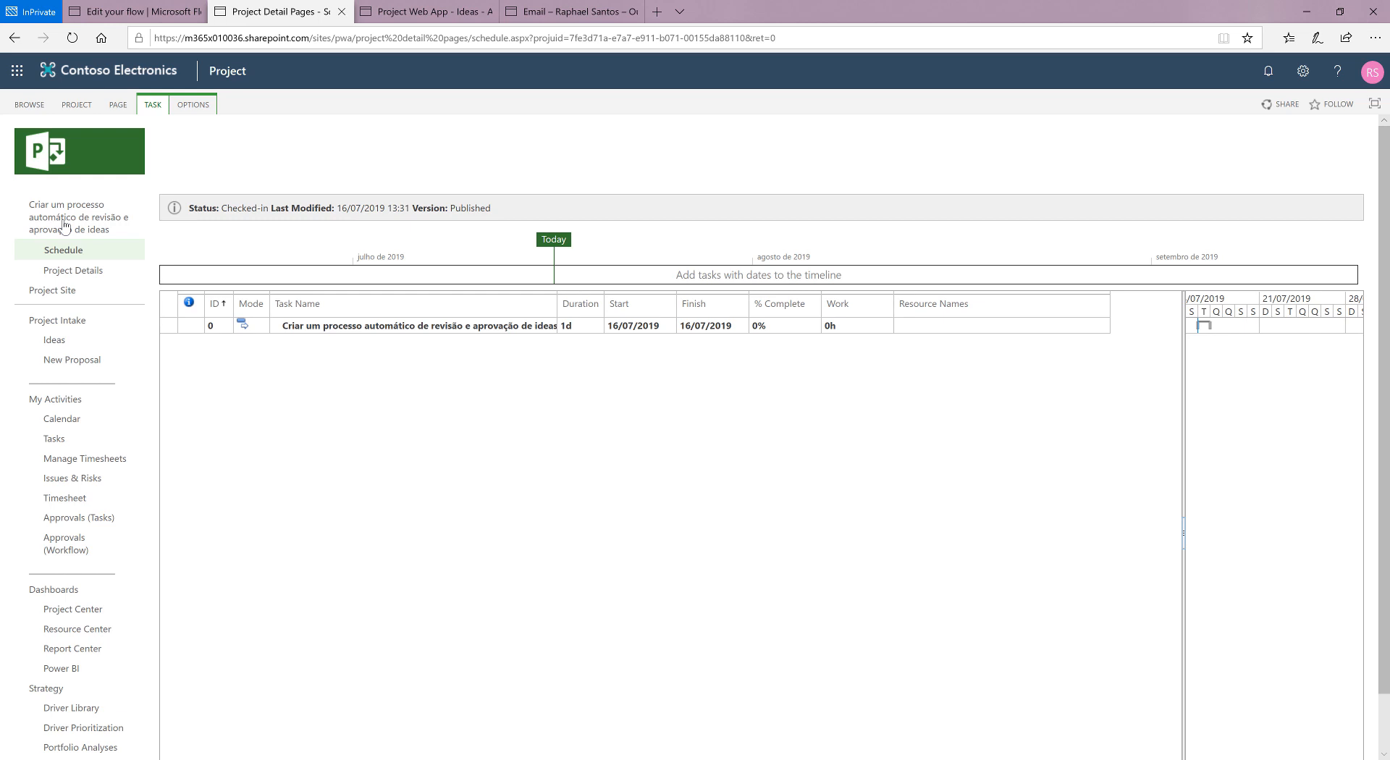
Step: Switch to Outlook and open the "Novo projeto criado" notification e-mail for the new project
{"action": "left_click", "coordinate": [572, 12]}
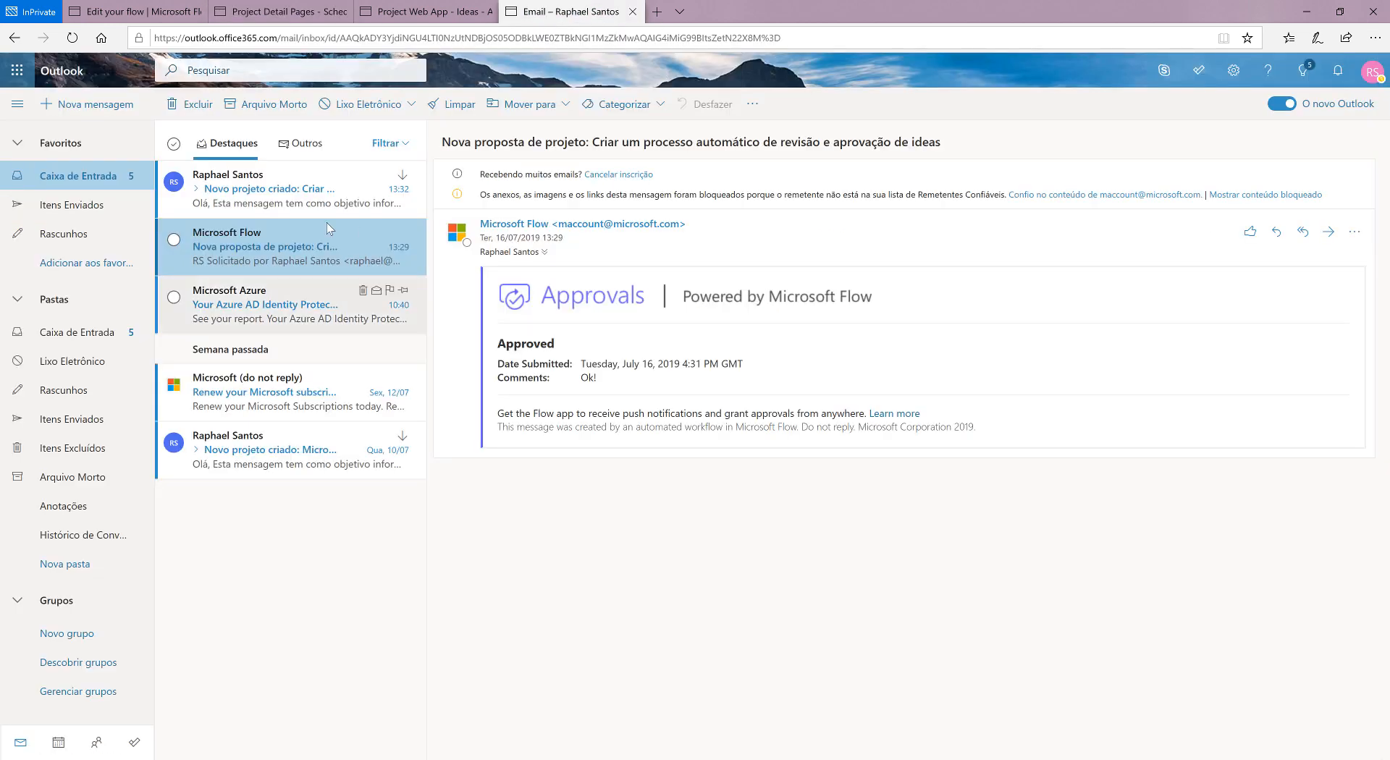
{"action": "left_click", "coordinate": [276, 183]}
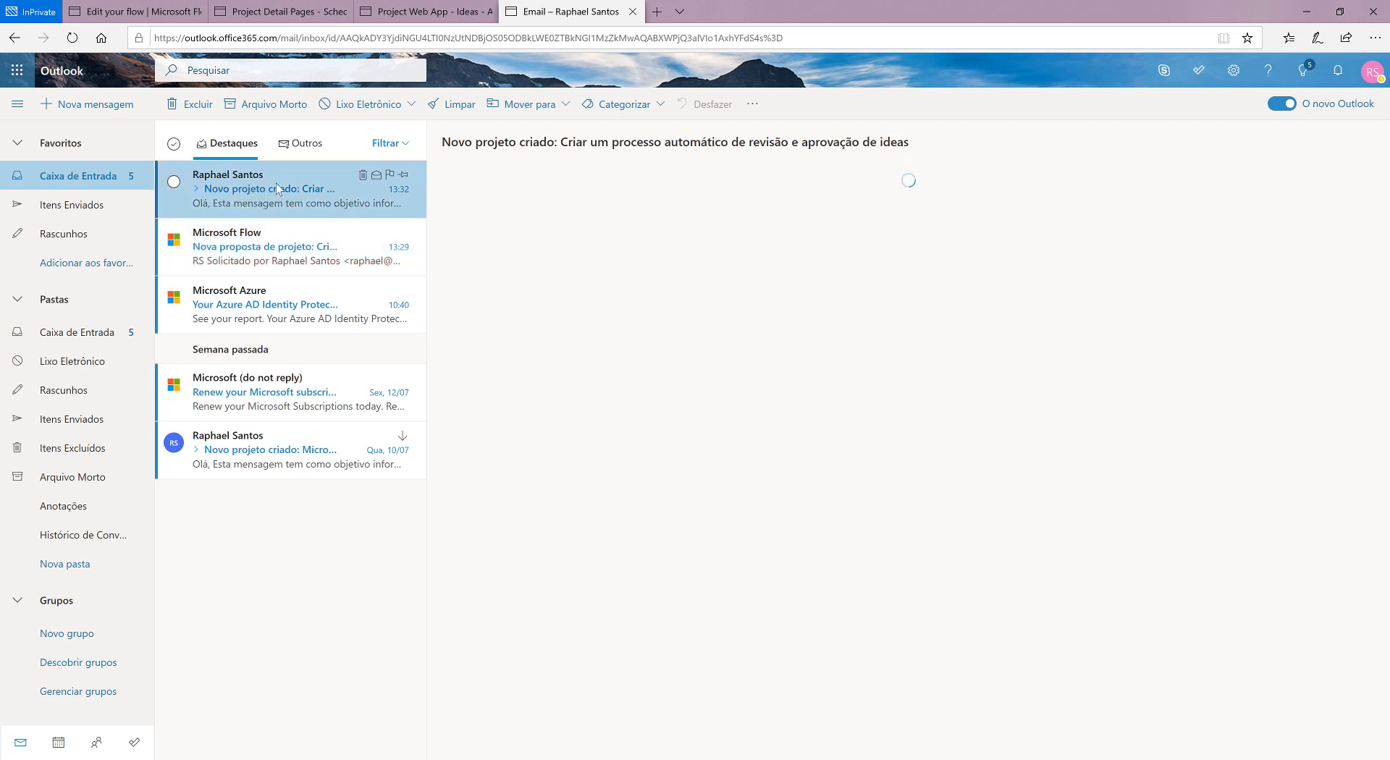